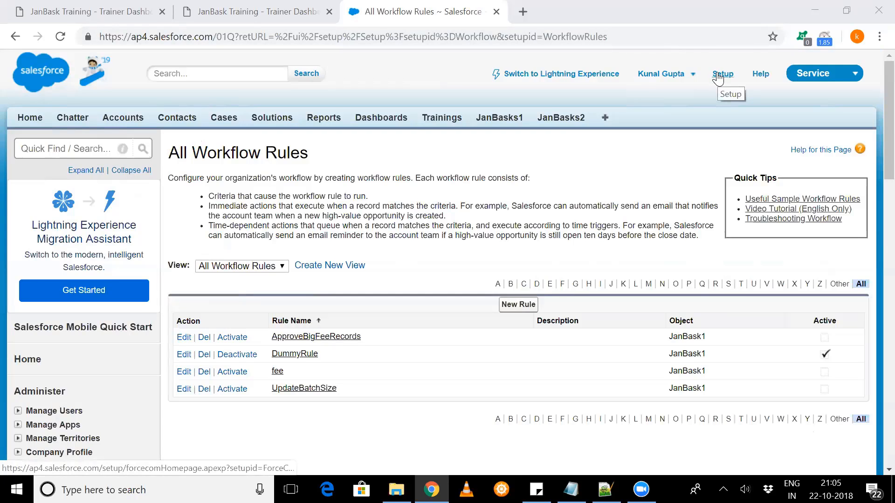
# - Open the ApproveBigFeeRecords rule from the workflow rules under Workflow & Approvals in Setup
pyautogui.click(717, 78)
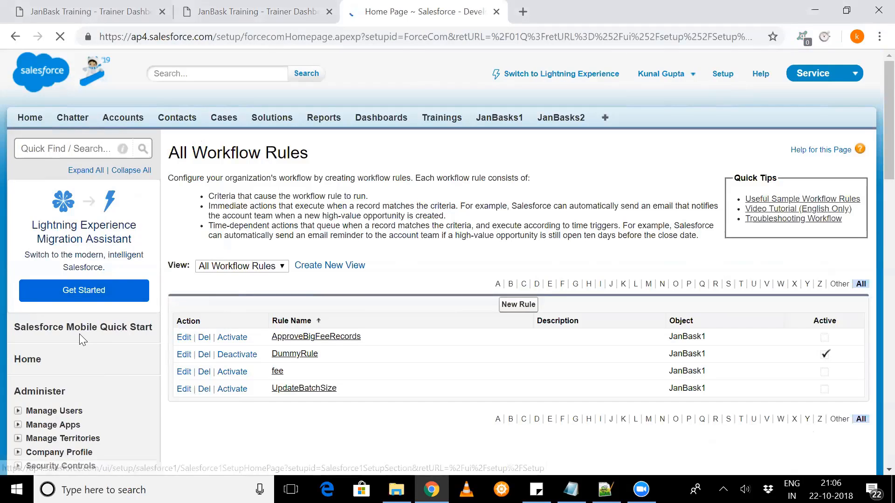
pyautogui.scroll(-1, 79, 335)
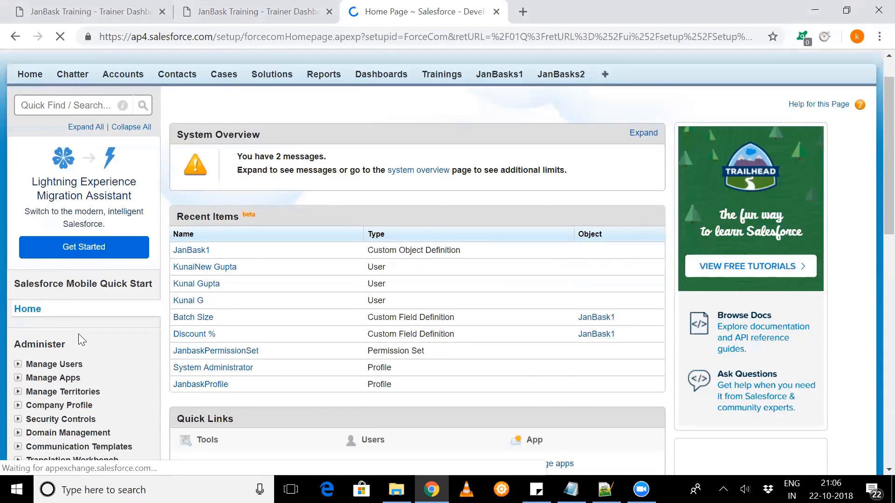
pyautogui.scroll(-2, 28, 348)
pyautogui.scroll(-5, 28, 349)
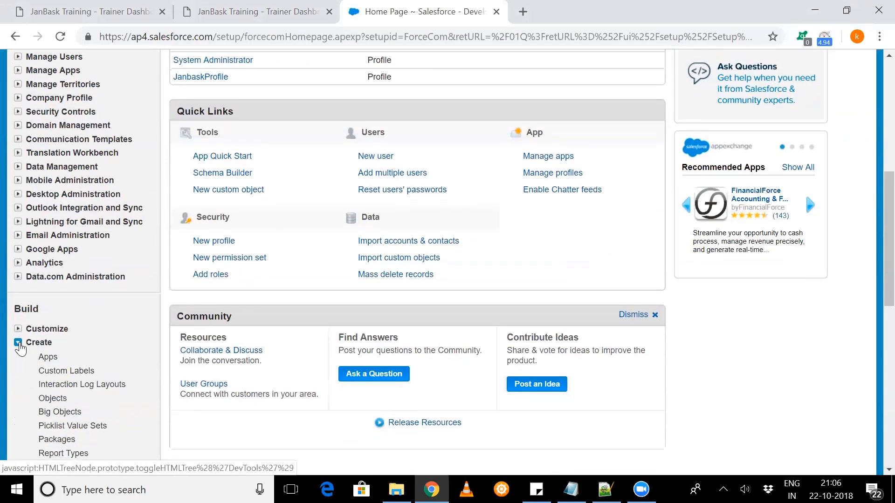
pyautogui.scroll(-2, 20, 341)
pyautogui.scroll(-1, 28, 364)
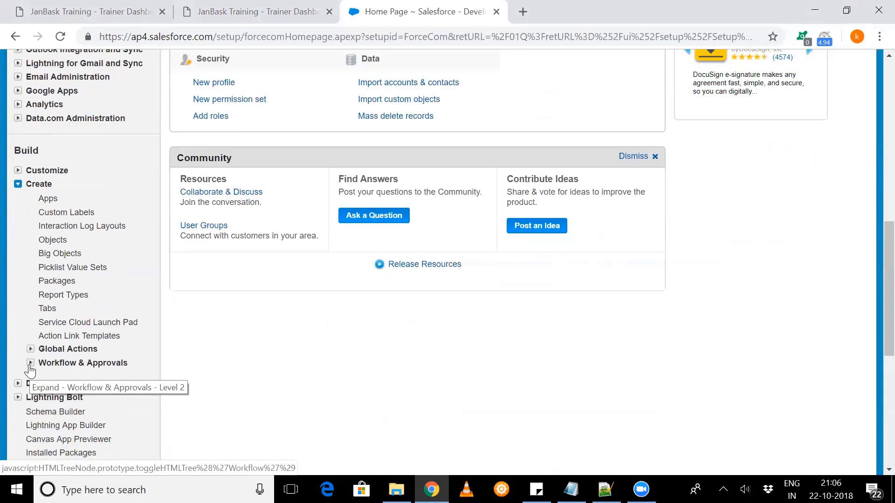
pyautogui.click(30, 363)
pyautogui.scroll(-2, 30, 369)
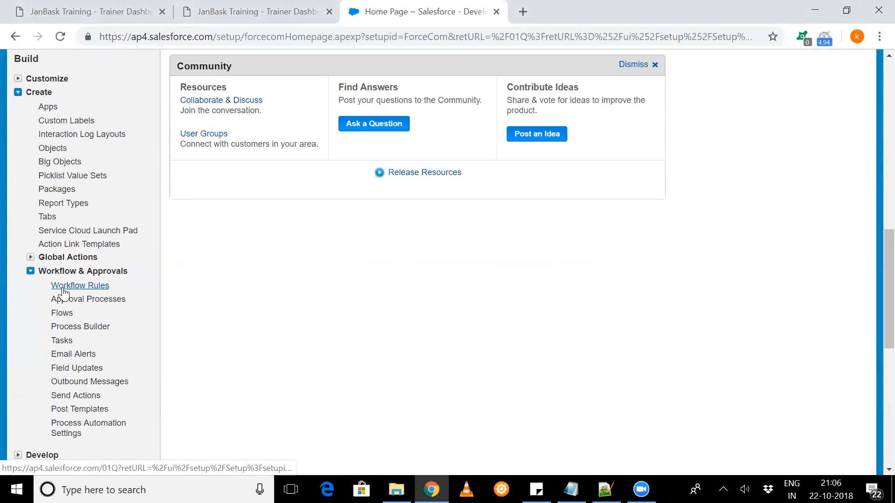
pyautogui.click(70, 286)
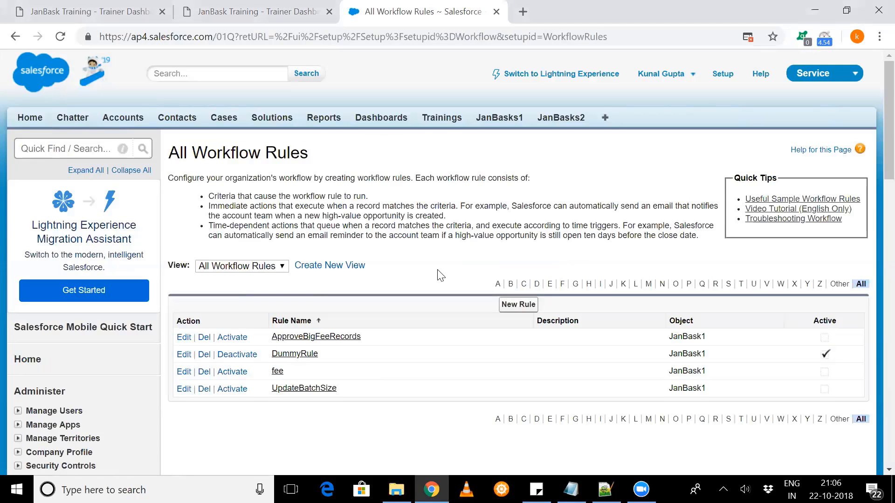
pyautogui.scroll(-1, 438, 273)
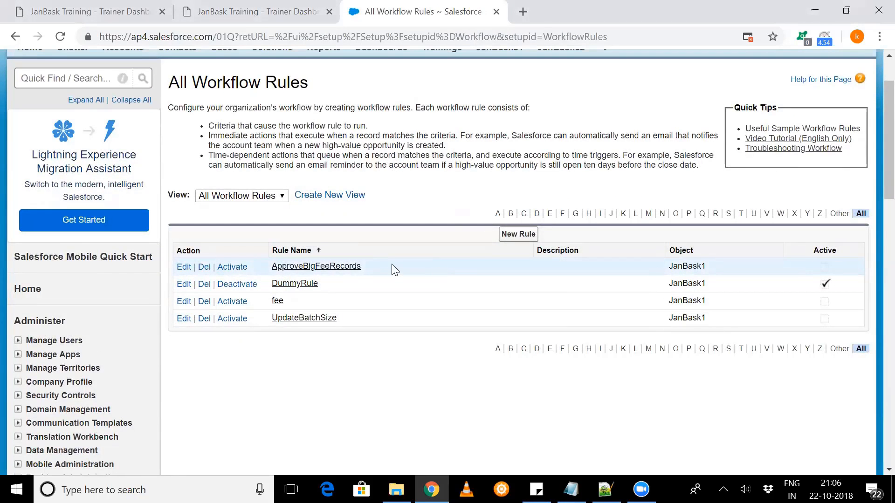
pyautogui.click(329, 267)
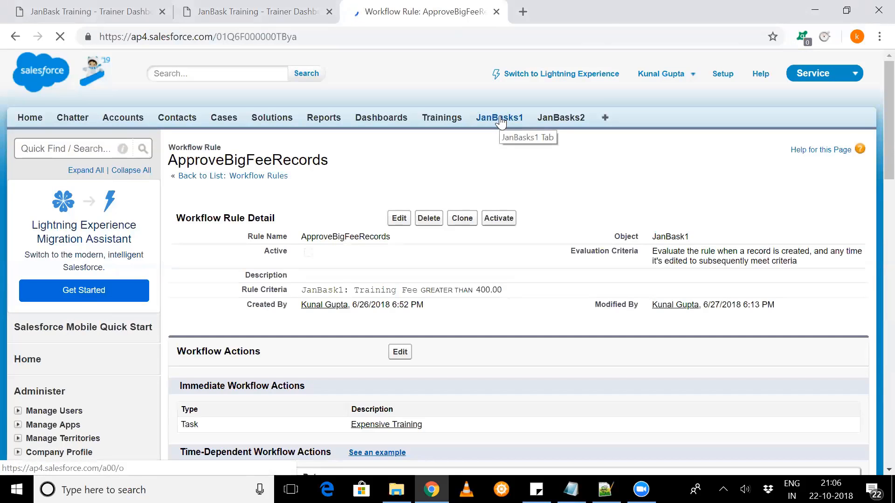
# - Start a new JanBask1 record in a separate browser tab, continuing past the record type selection to its edit form
pyautogui.middleClick(500, 119)
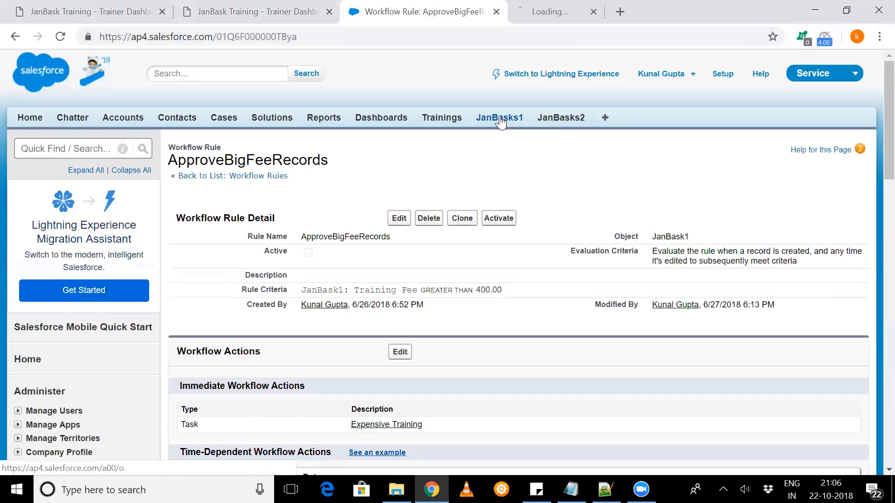
pyautogui.click(555, 19)
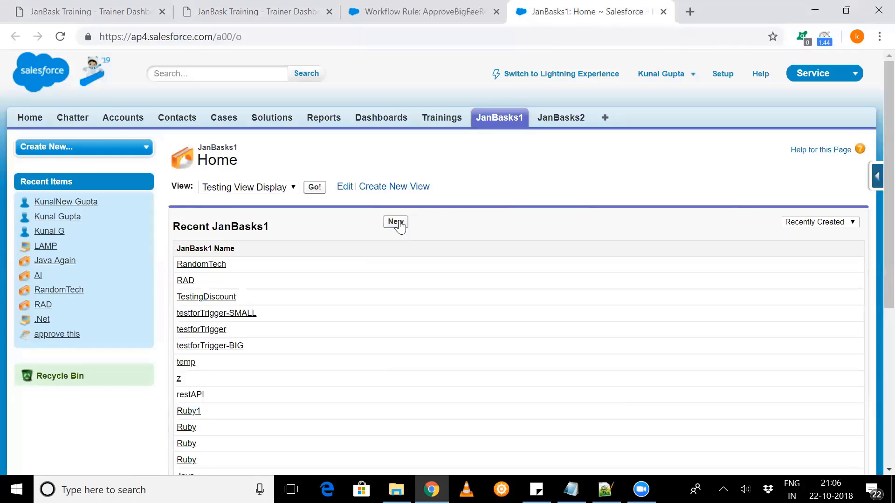
pyautogui.click(400, 222)
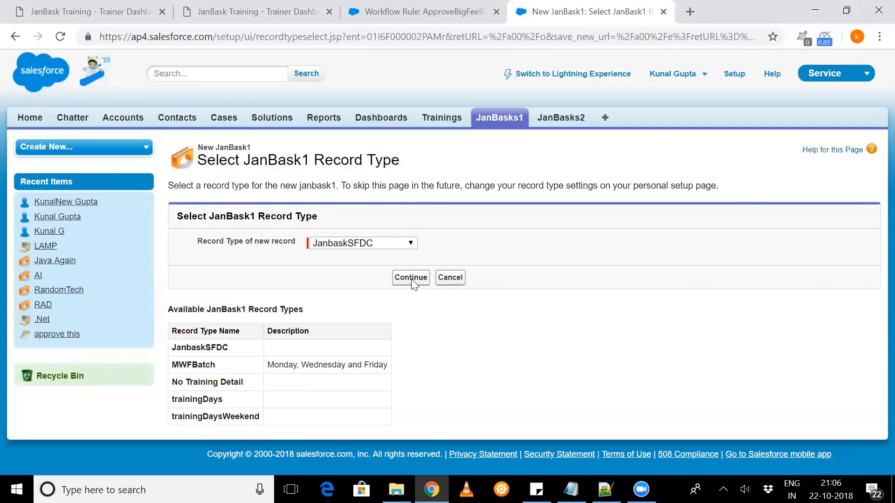
pyautogui.click(411, 279)
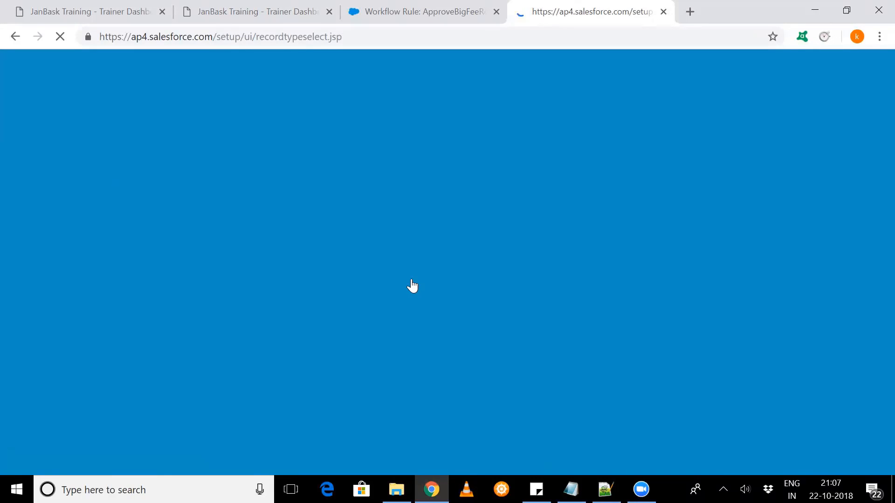
pyautogui.scroll(-1, 412, 282)
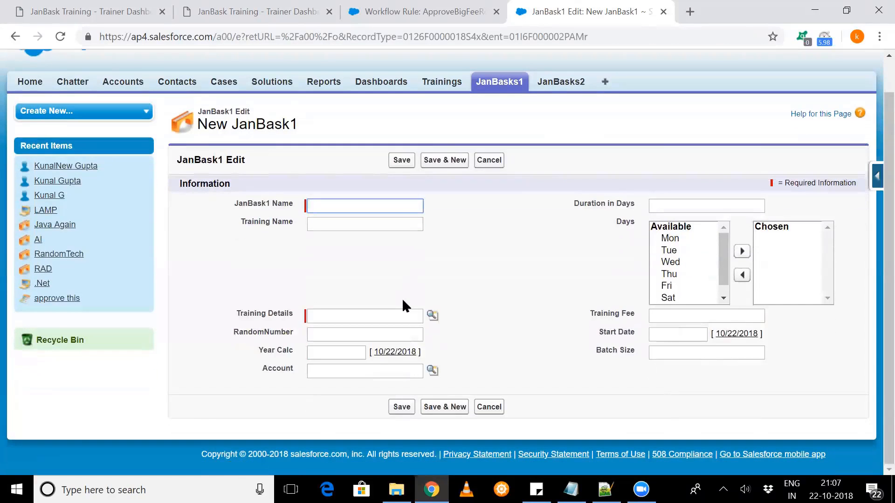
pyautogui.click(532, 297)
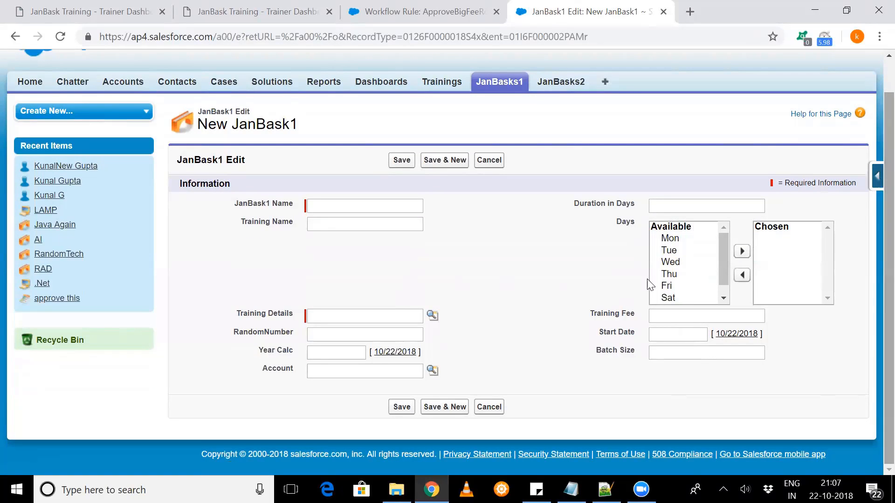
pyautogui.click(658, 317)
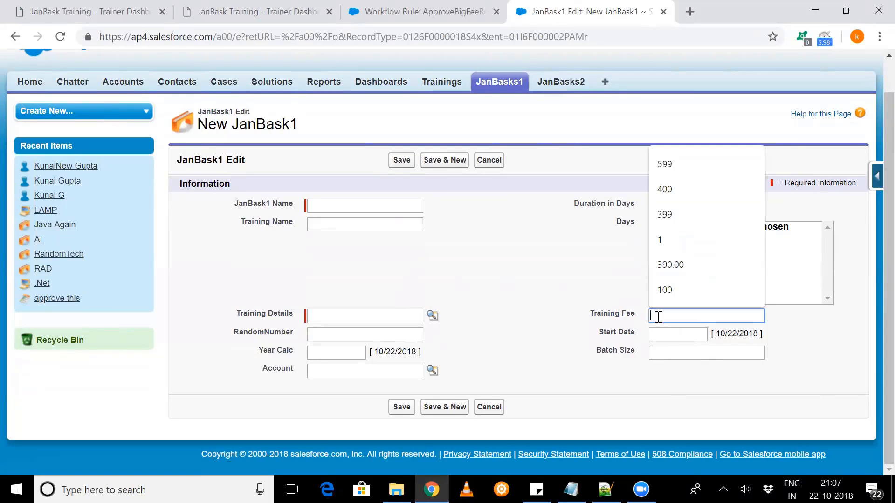
# - Review the ApproveBigFeeRecords rule's Training Fee criterion and immediate workflow action, and delete the incoming mail notification
pyautogui.click(446, 1)
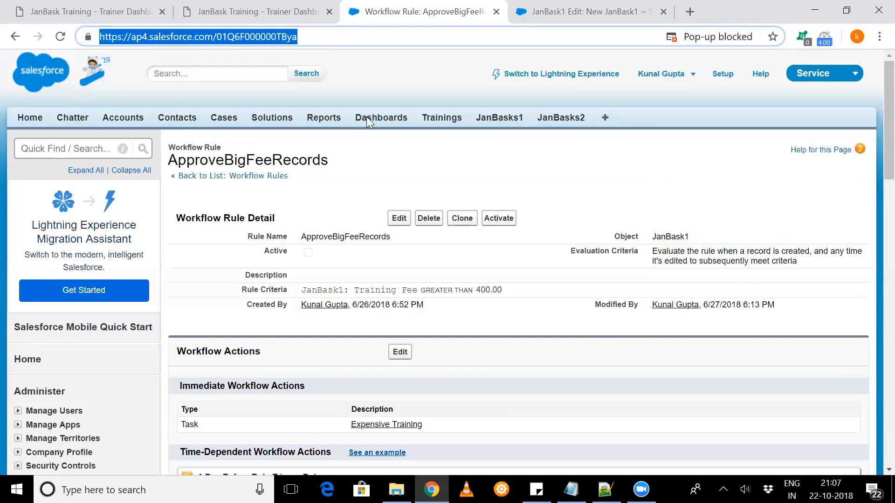
pyautogui.scroll(-2, 409, 197)
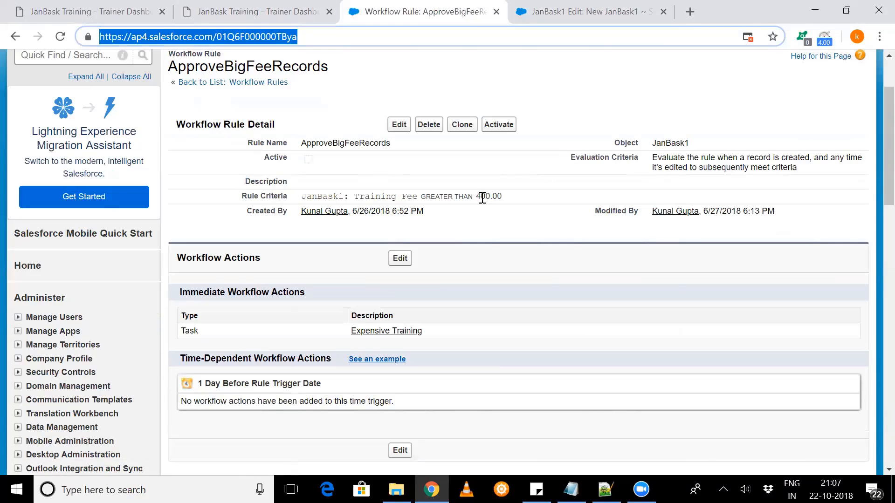
pyautogui.moveTo(497, 197); pyautogui.dragTo(453, 196)
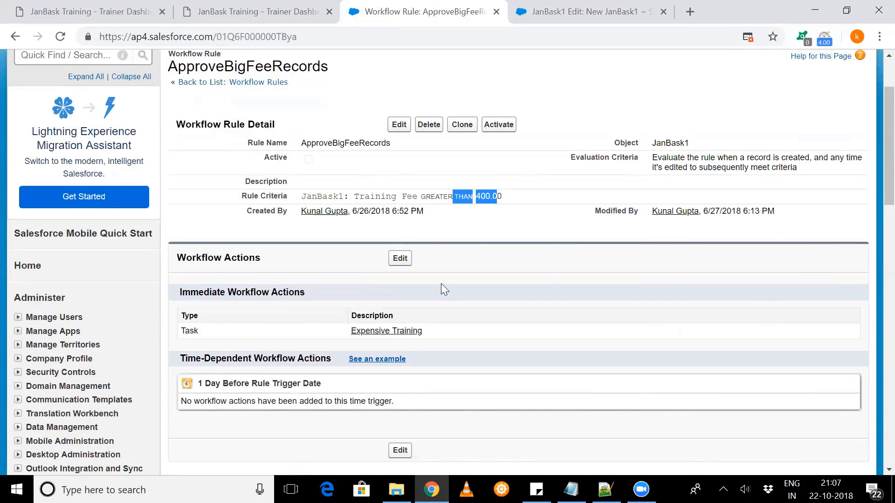
pyautogui.scroll(-1, 441, 284)
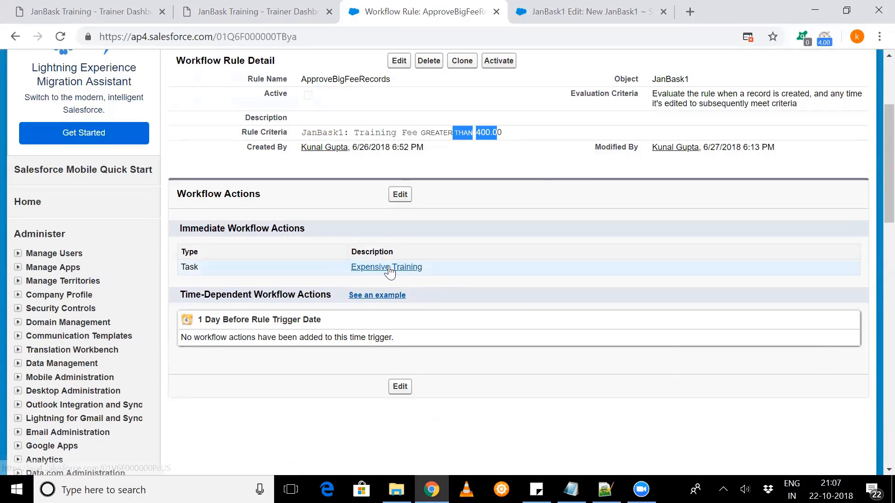
pyautogui.click(743, 441)
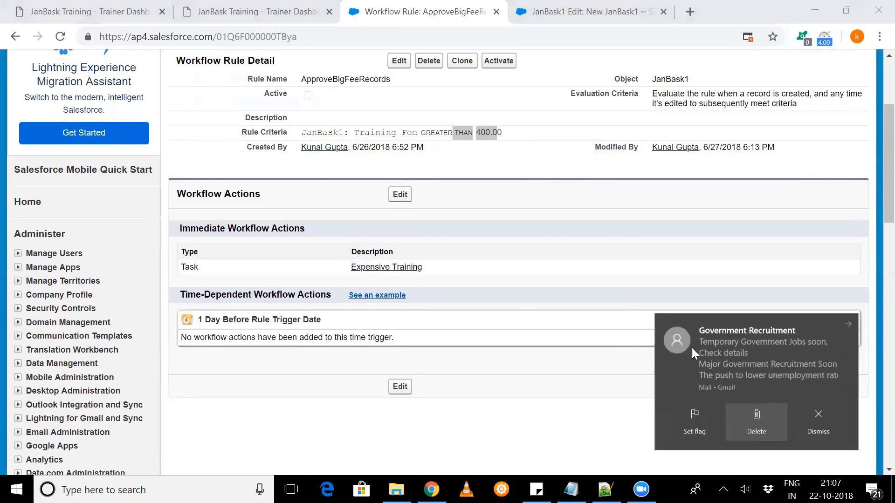
pyautogui.scroll(2, 597, 237)
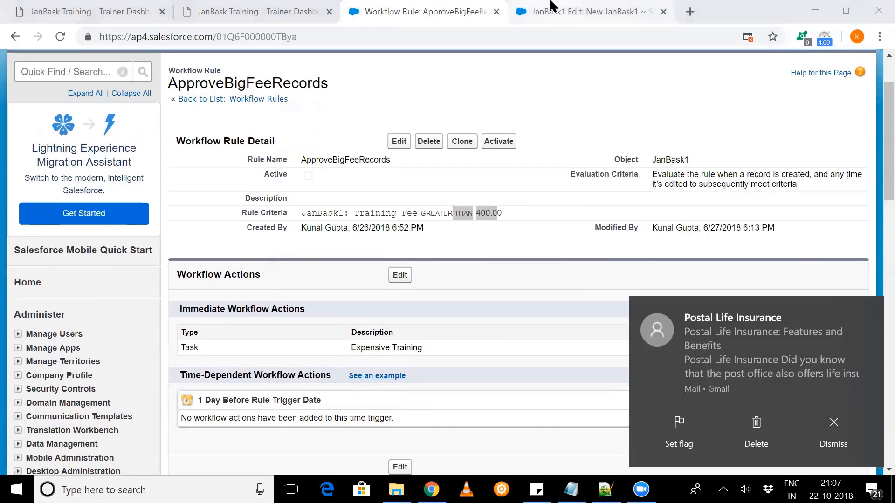
# - In the new JanBask1 record, enter the name Ruby, a duration of 30 days, and the days Mon and Thu
pyautogui.click(551, 11)
pyautogui.click(764, 432)
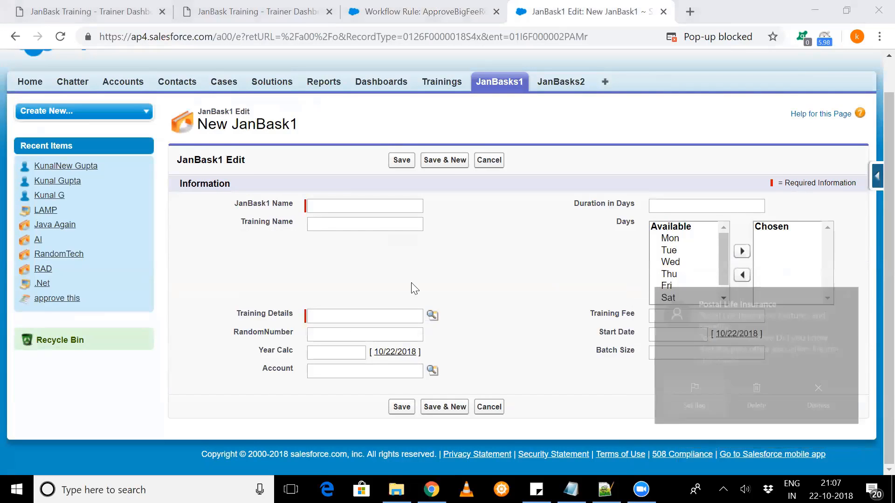
pyautogui.click(350, 203)
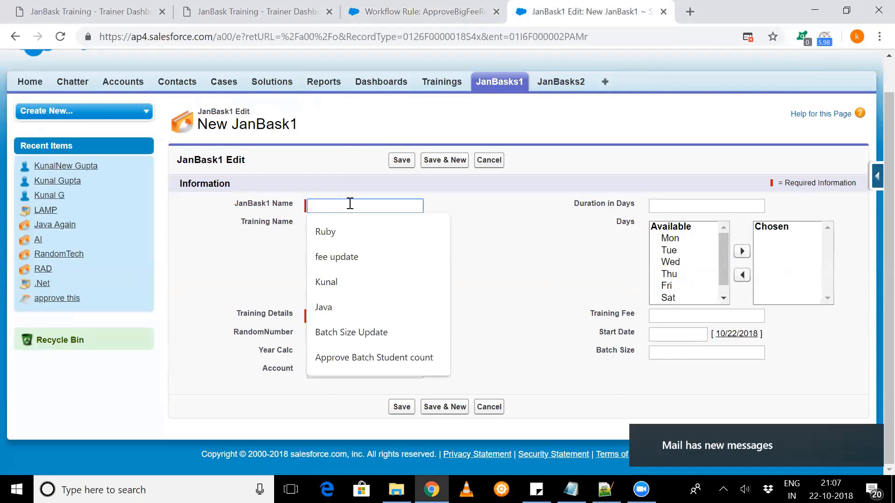
pyautogui.click(352, 232)
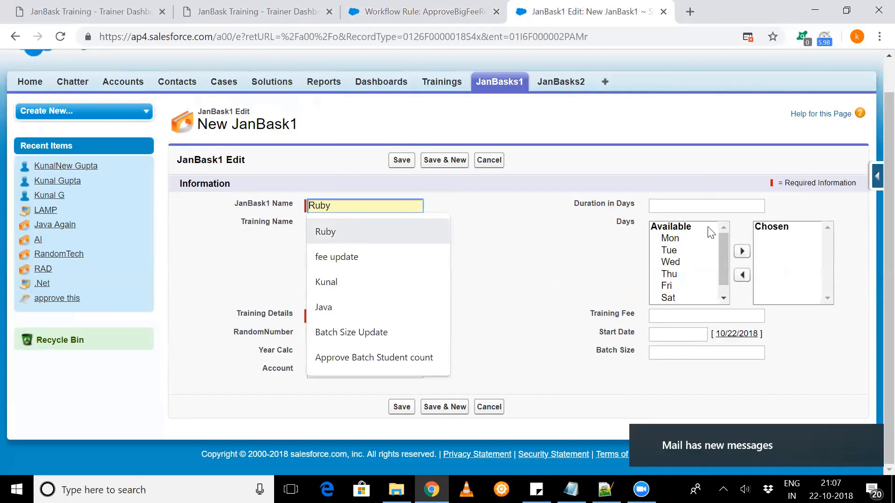
pyautogui.click(716, 206)
pyautogui.click(684, 245)
pyautogui.click(680, 240)
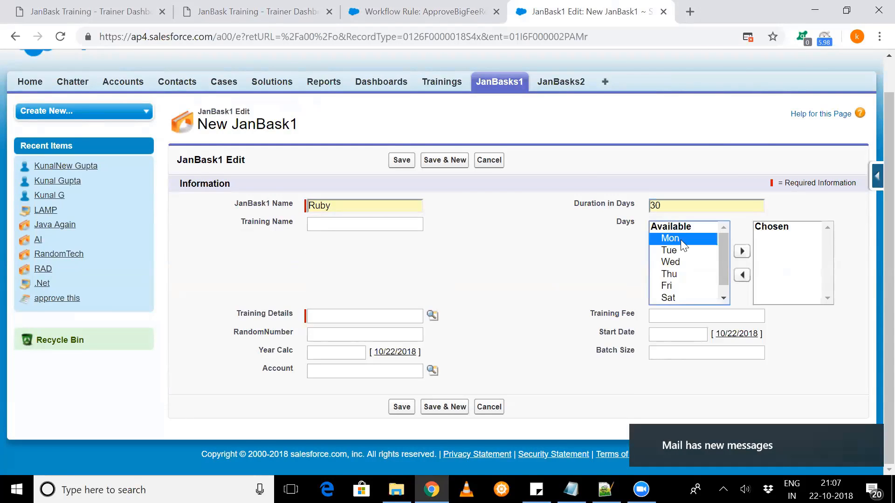
pyautogui.keyDown('ctrl'); pyautogui.click(697, 279); pyautogui.keyUp('ctrl')
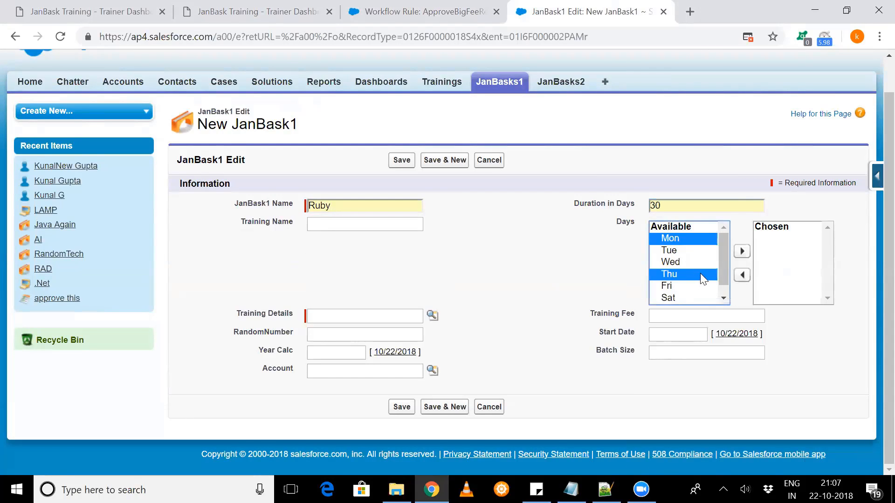
pyautogui.click(741, 251)
# - Set RandomNumber to 32 and look up .Net as the record's Training Details
pyautogui.click(343, 333)
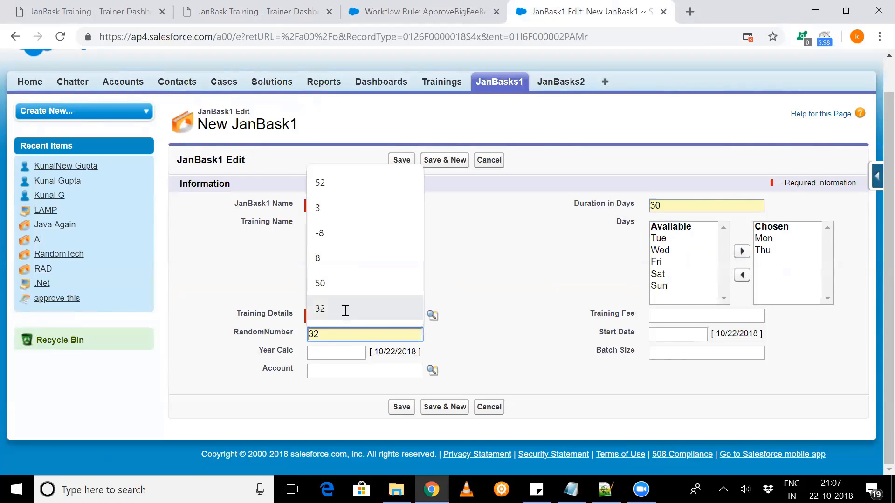
pyautogui.click(344, 309)
pyautogui.click(418, 316)
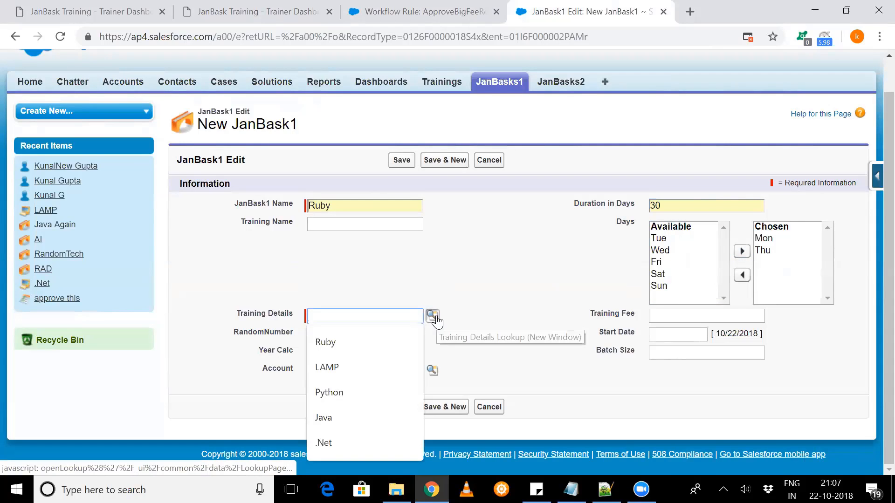
pyautogui.click(437, 319)
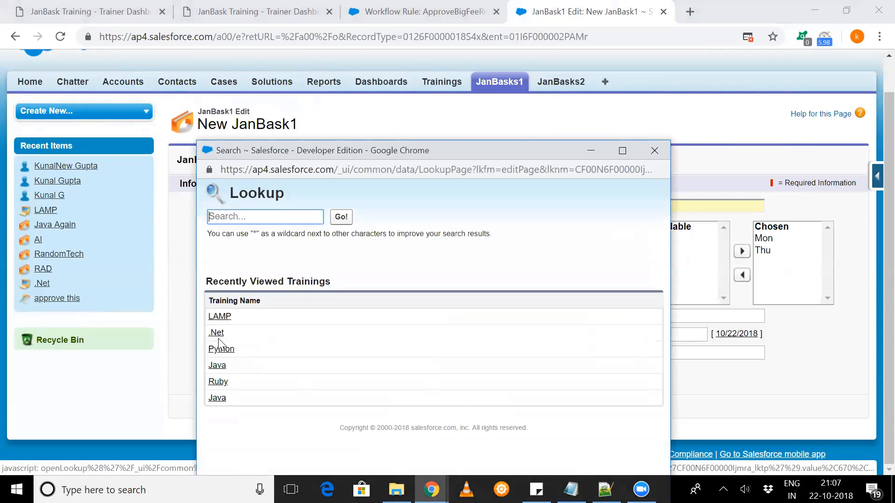
pyautogui.click(217, 333)
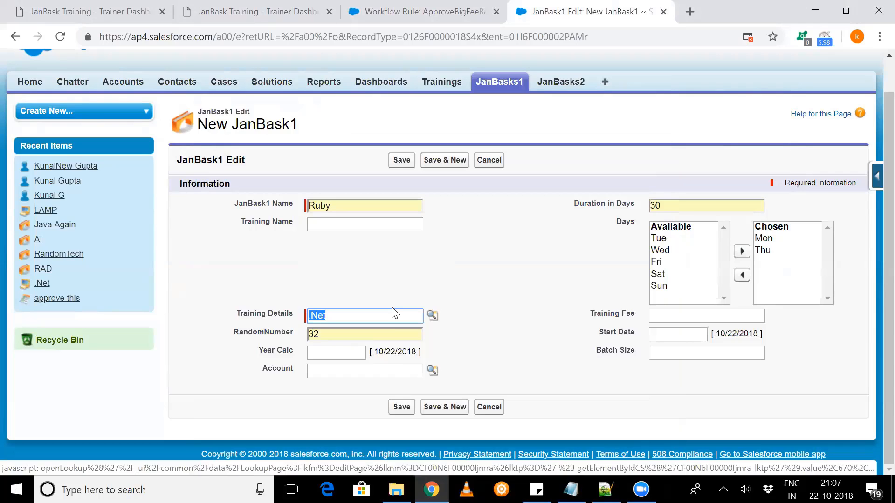
# - Set Year Calc and Start Date to 10/22/2018 and the Training Fee to 450
pyautogui.click(404, 356)
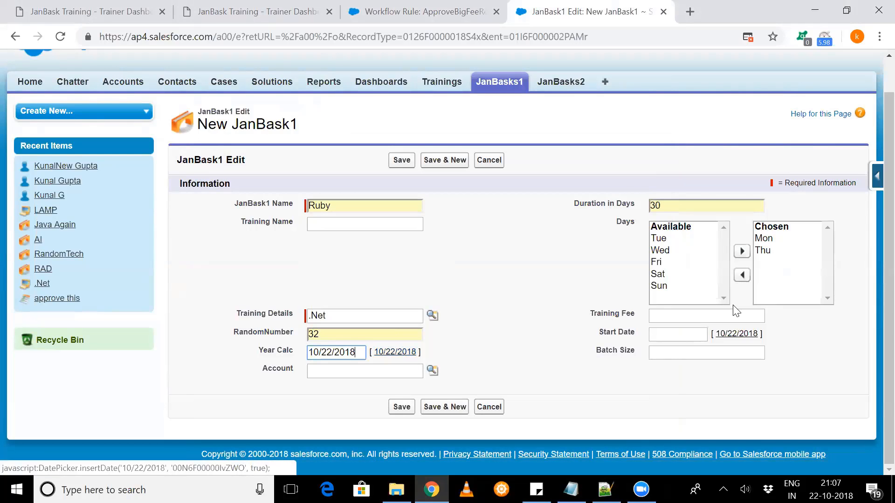
pyautogui.click(727, 335)
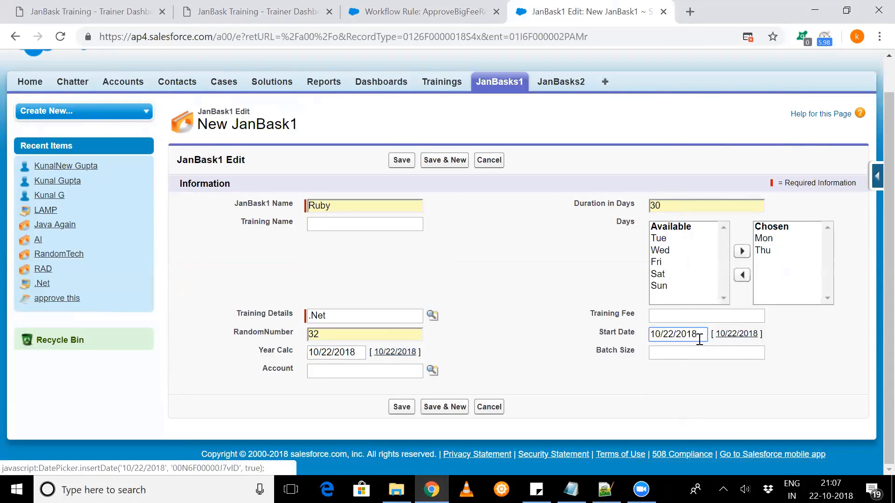
pyautogui.click(685, 315)
pyautogui.write('450')
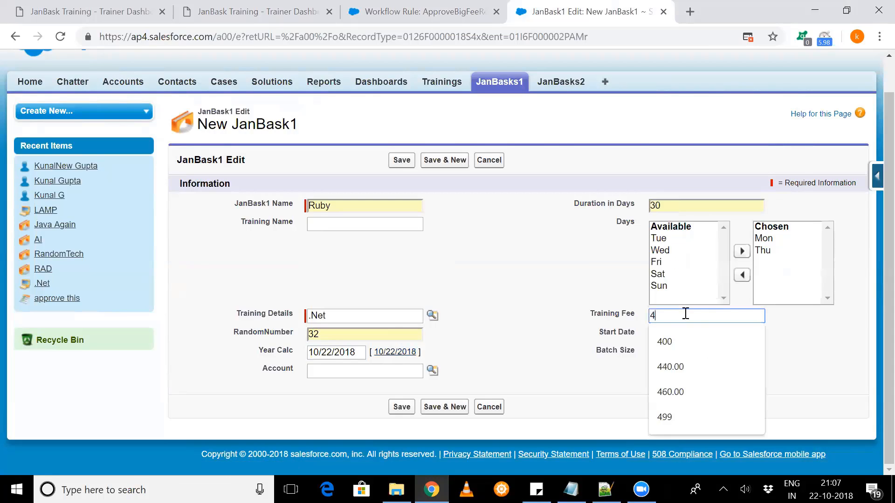
# - Save the new JanBask1 record and check its Open Activities list for workflow tasks
pyautogui.click(396, 160)
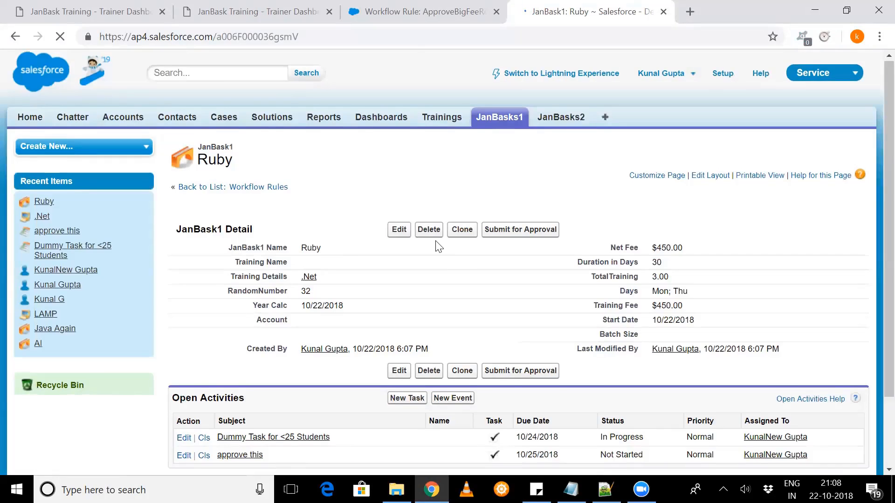
pyautogui.scroll(-2, 438, 247)
pyautogui.scroll(-1, 438, 247)
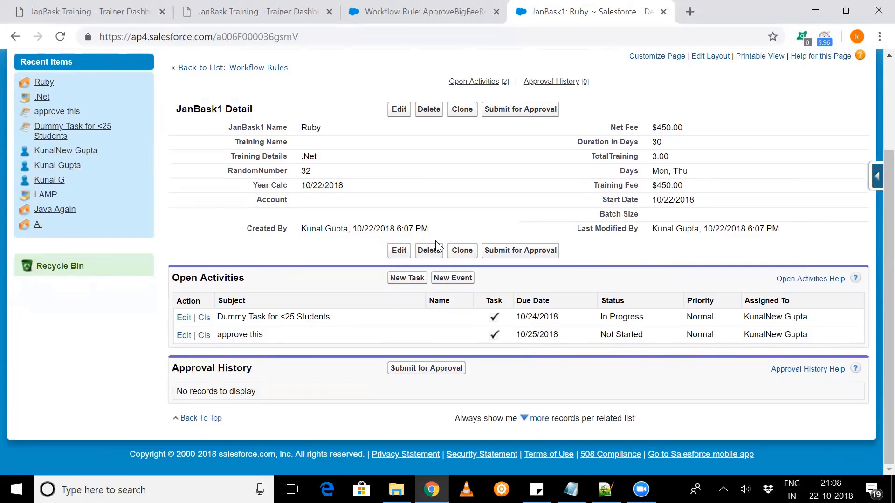
# - Return to the ApproveBigFeeRecords workflow rule and open its workflow actions for editing
pyautogui.click(422, 10)
pyautogui.scroll(-2, 402, 219)
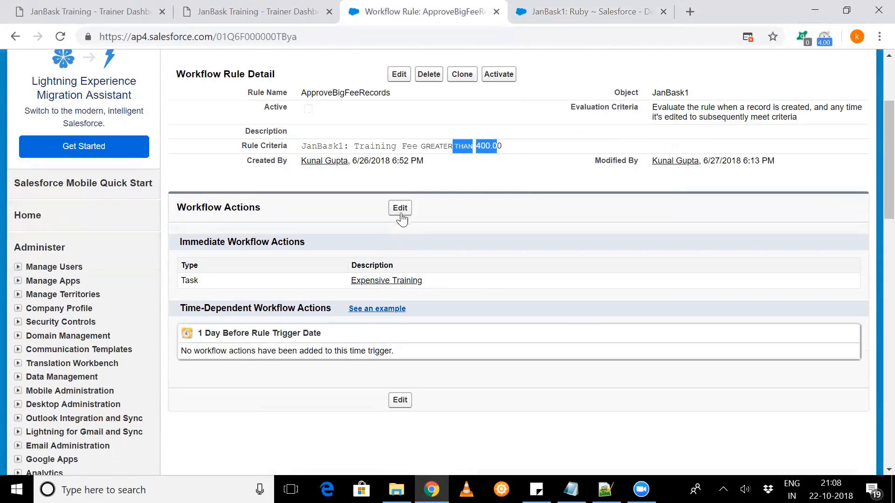
pyautogui.click(402, 218)
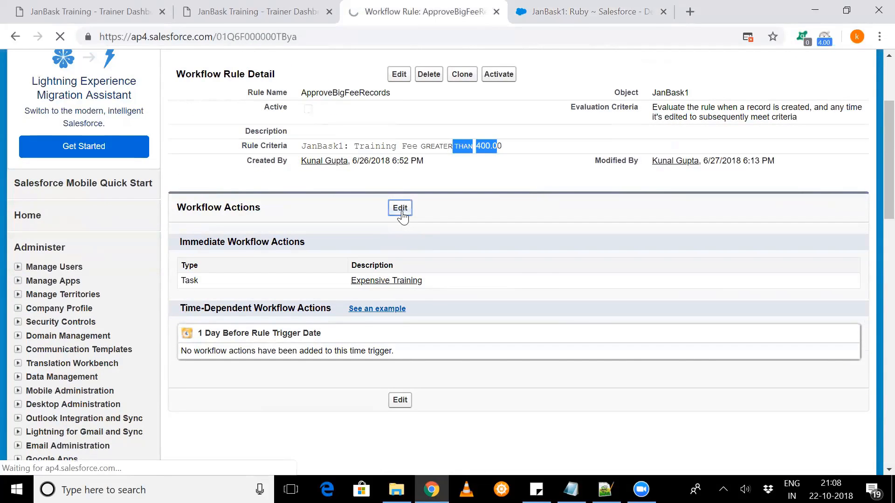
pyautogui.scroll(-3, 435, 285)
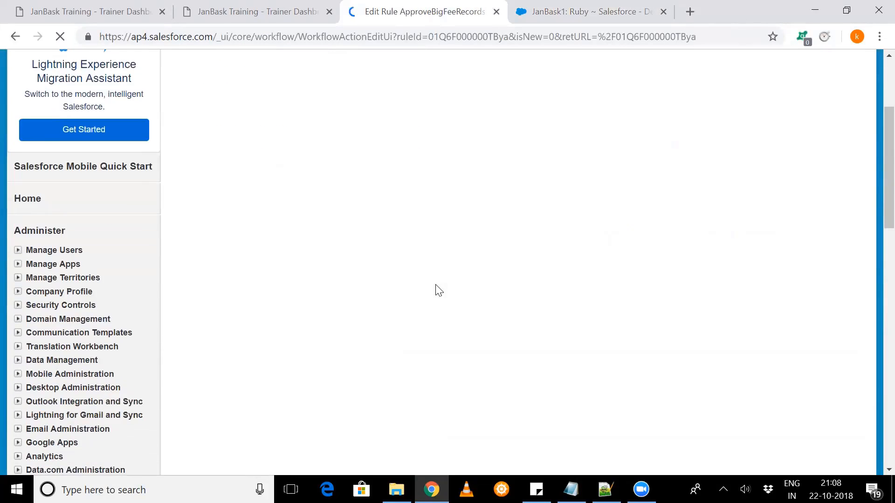
pyautogui.scroll(-1, 436, 286)
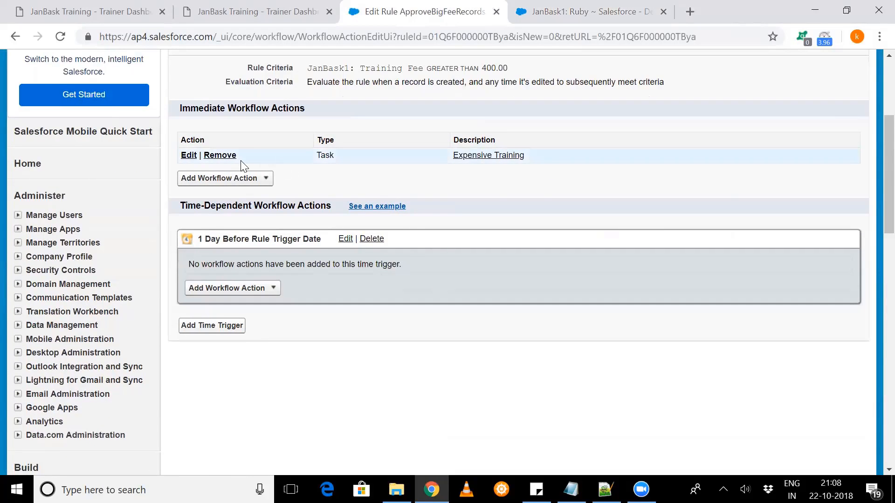
# - Examine the Expensive Training task's assignee, due date, status and priority settings, and return to the rule's detail page without changing them
pyautogui.click(195, 159)
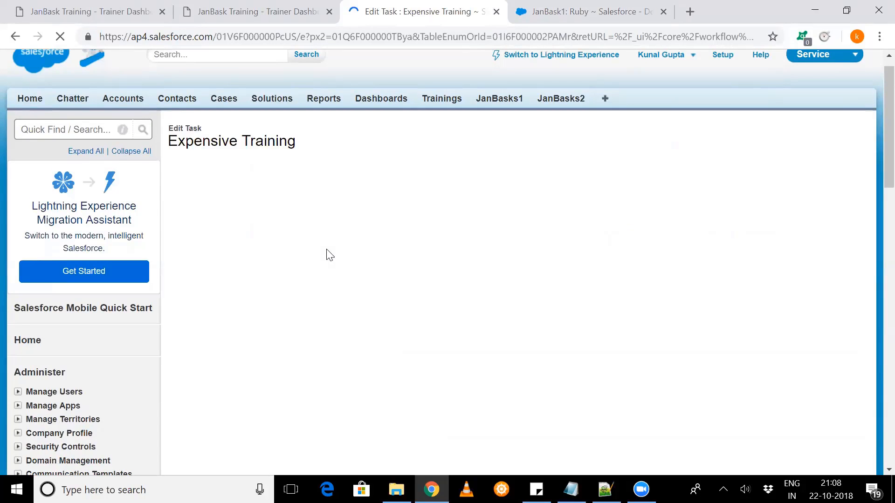
pyautogui.scroll(-1, 327, 250)
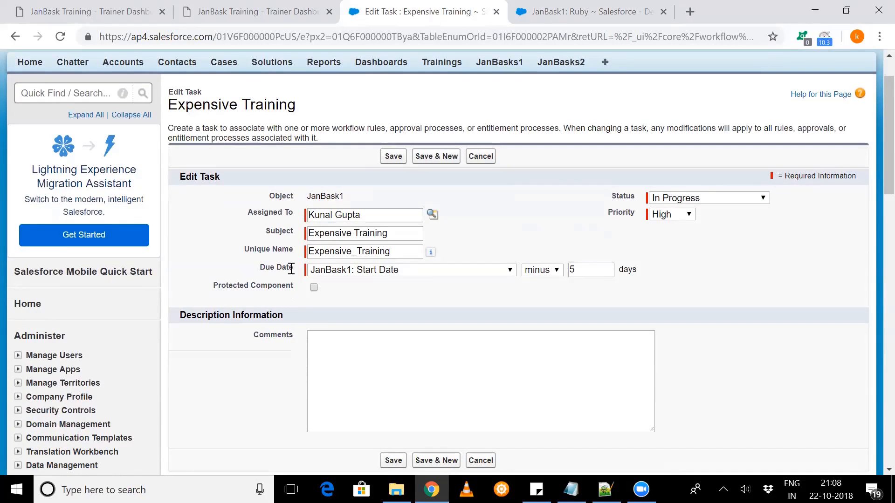
pyautogui.scroll(-1, 290, 269)
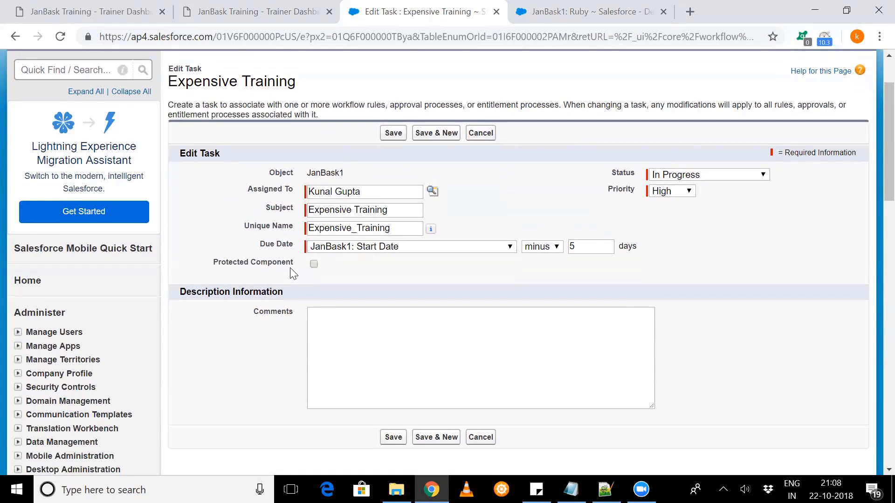
pyautogui.scroll(-1, 289, 266)
pyautogui.scroll(-1, 290, 266)
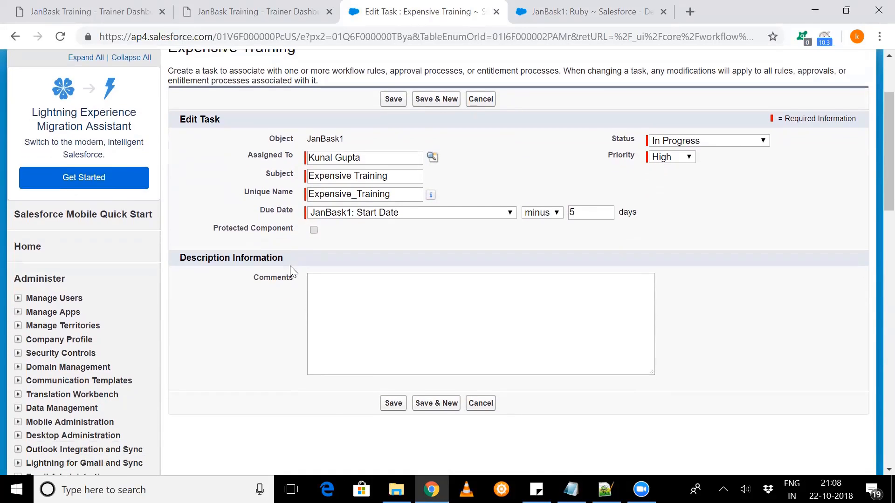
pyautogui.scroll(1, 289, 266)
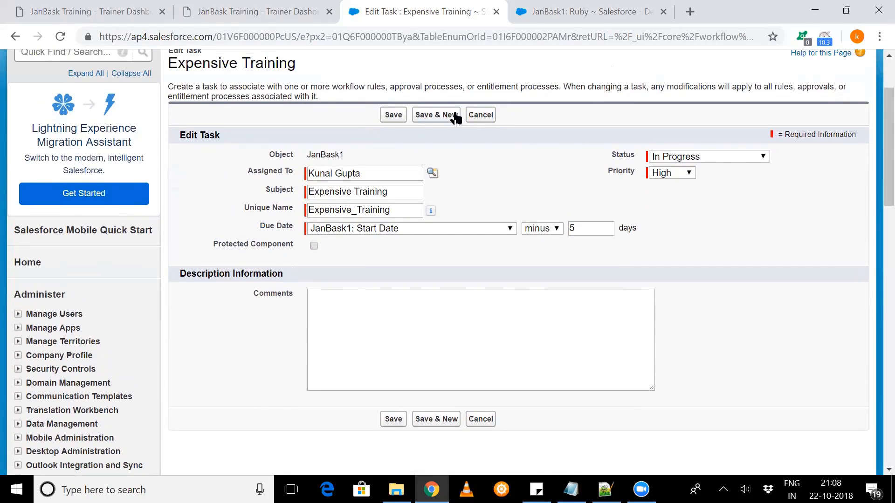
pyautogui.click(468, 118)
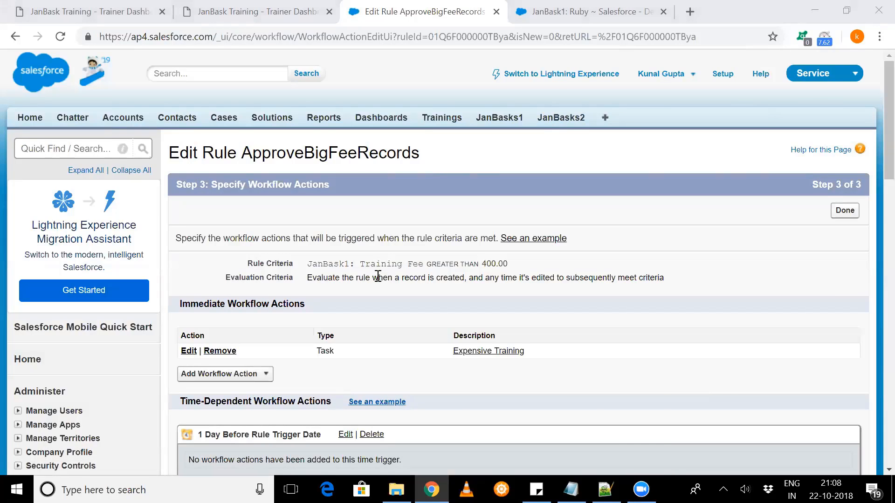
pyautogui.click(845, 211)
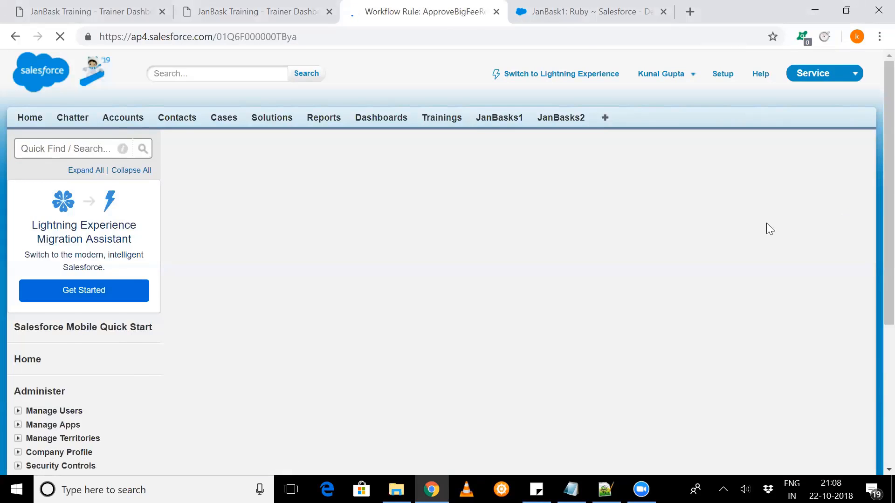
# - Review the evaluation and rule criteria of ApproveBigFeeRecords in its edit form, save the rule and activate it
pyautogui.scroll(-2, 557, 276)
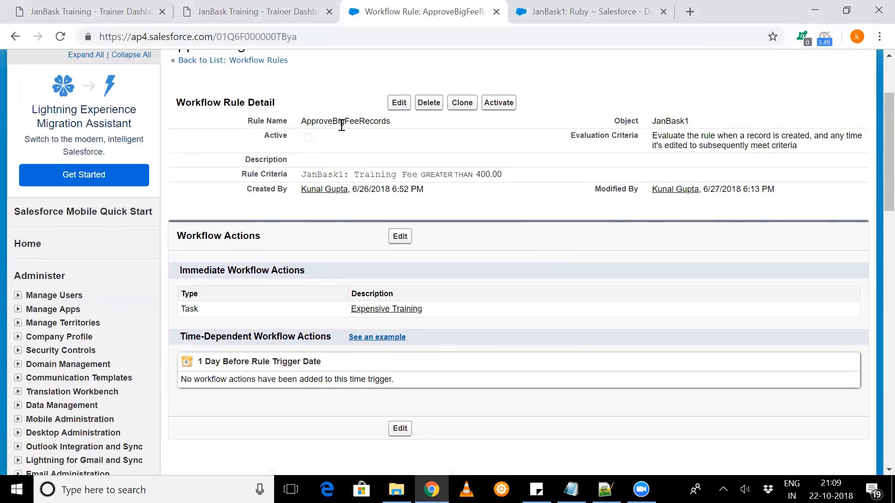
pyautogui.click(389, 106)
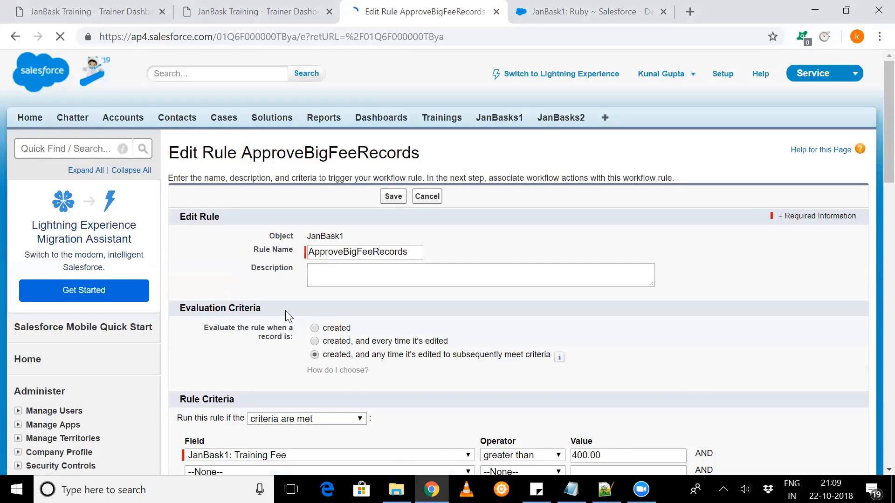
pyautogui.scroll(-7, 286, 311)
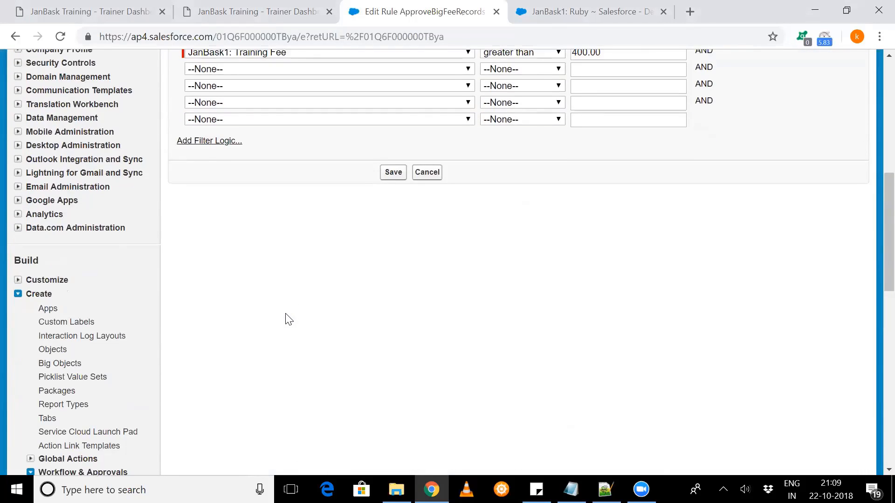
pyautogui.scroll(8, 286, 317)
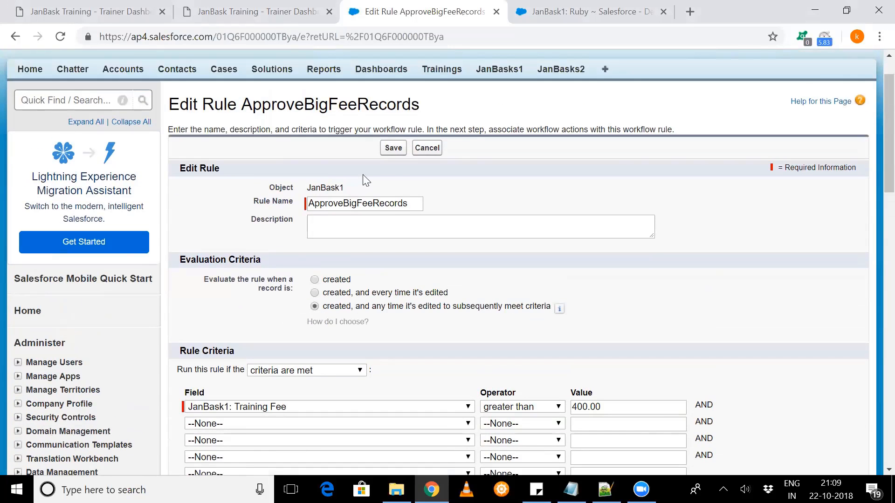
pyautogui.click(387, 149)
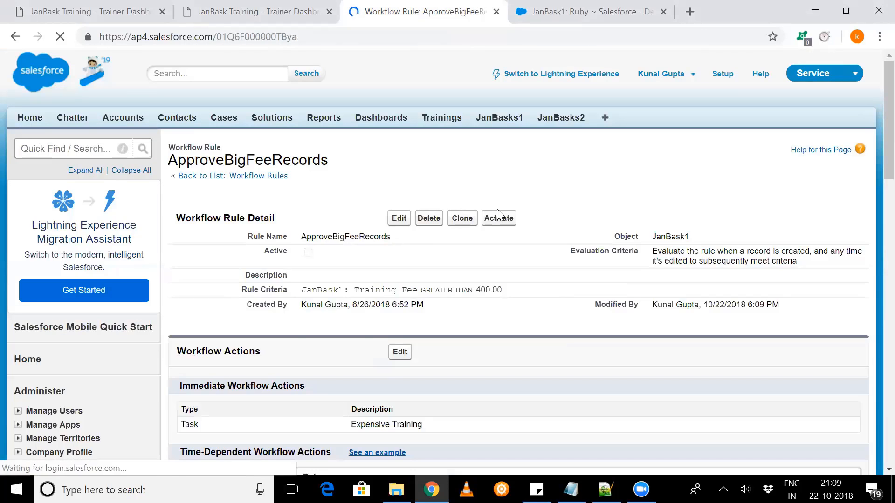
pyautogui.click(498, 217)
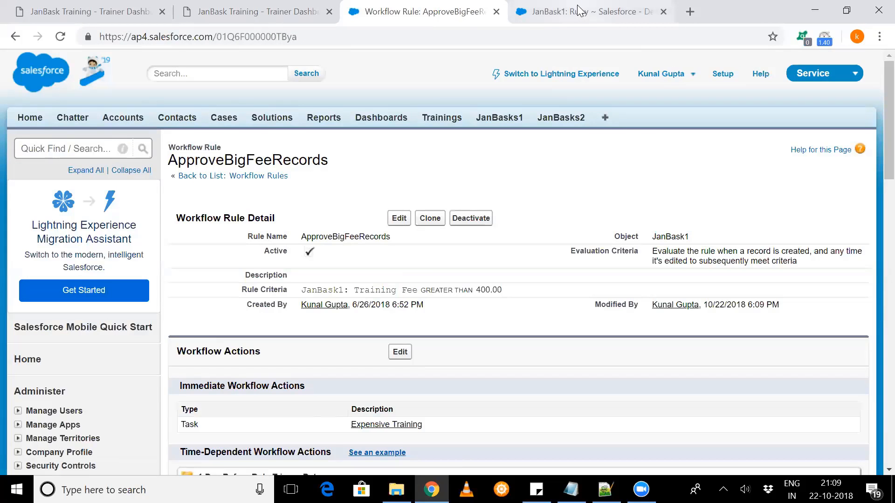
# - Set the Training Fee of the Ruby JanBask1 record to 459 and save the record
pyautogui.click(578, 10)
pyautogui.doubleClick(676, 186)
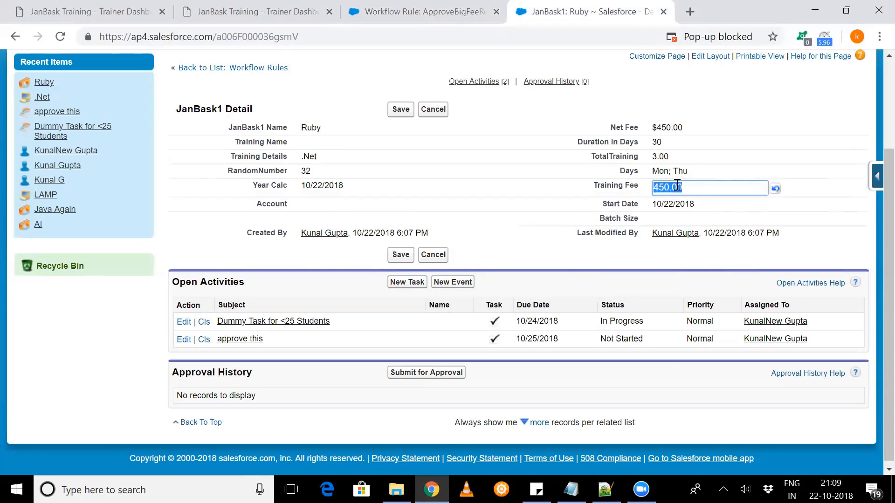
pyautogui.click(674, 186)
pyautogui.press('BackSpace')
pyautogui.press('BackSpace')
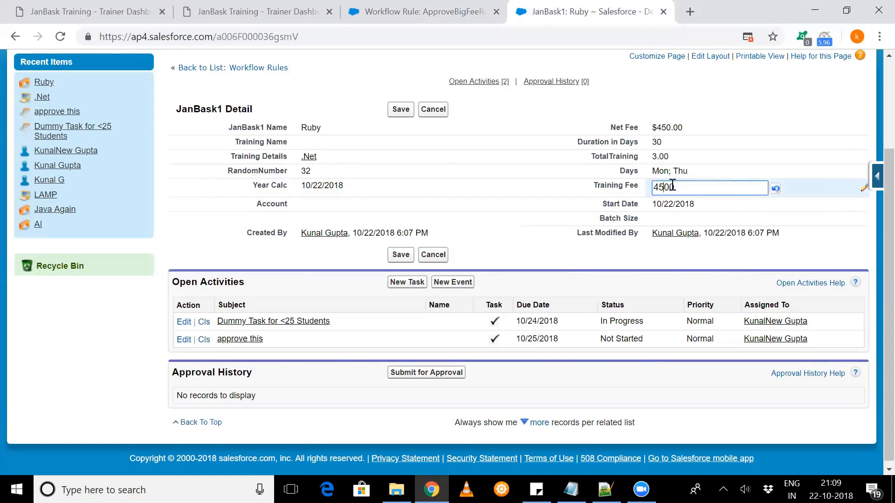
pyautogui.write('9')
pyautogui.press('Delete')
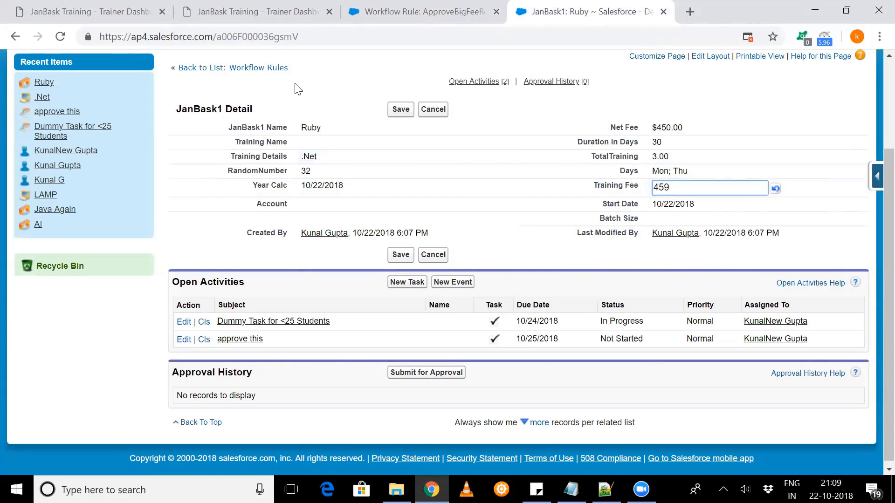
pyautogui.click(392, 117)
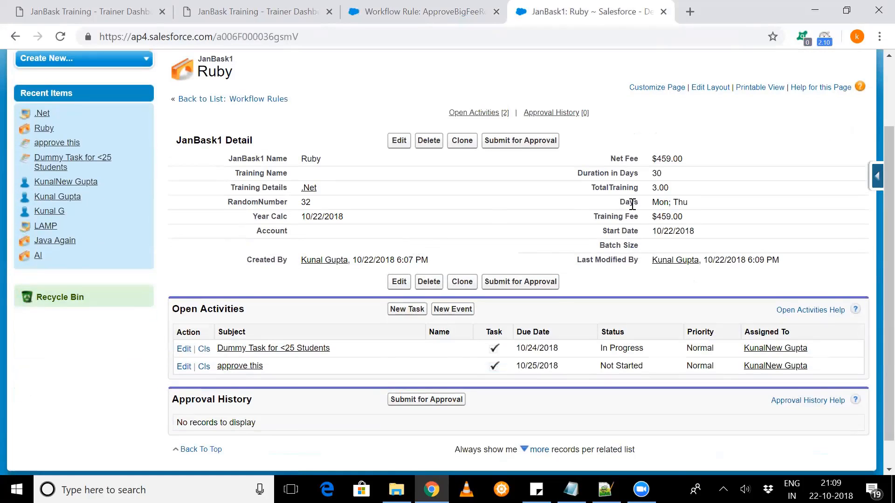
# - Lower the Ruby record's Training Fee to 9, below the rule's threshold, and save it
pyautogui.doubleClick(665, 218)
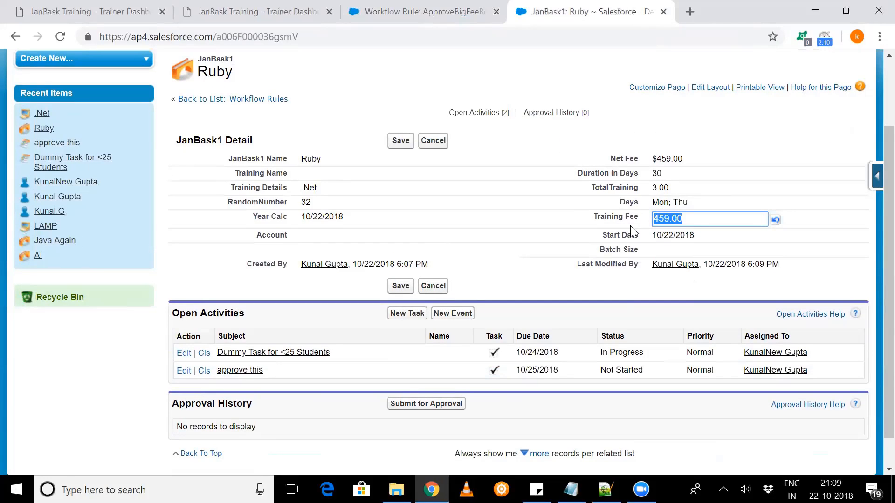
pyautogui.write('9')
pyautogui.click(400, 141)
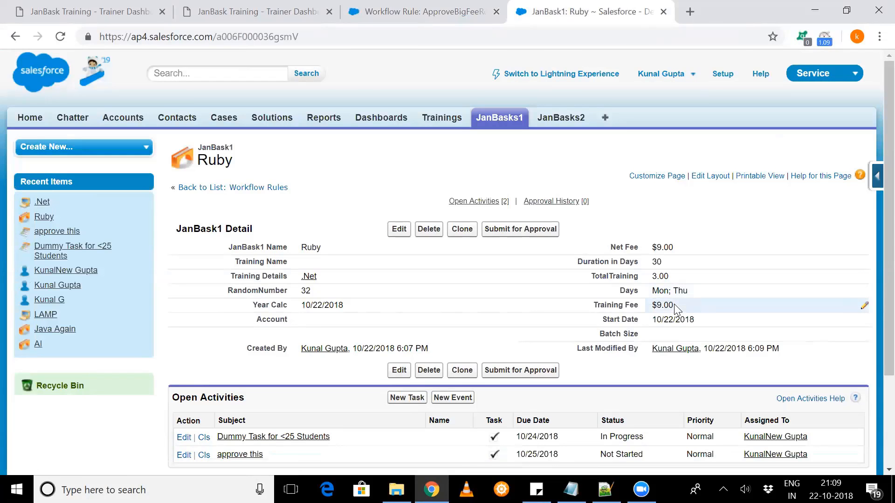
# - Raise the Ruby record's Training Fee to 450, save it, and check Open Activities for the Expensive Training task
pyautogui.doubleClick(680, 306)
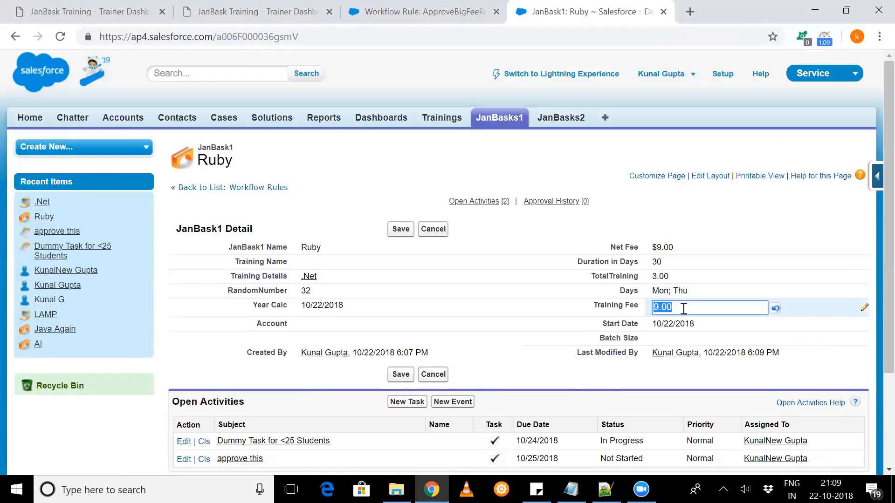
pyautogui.write('450')
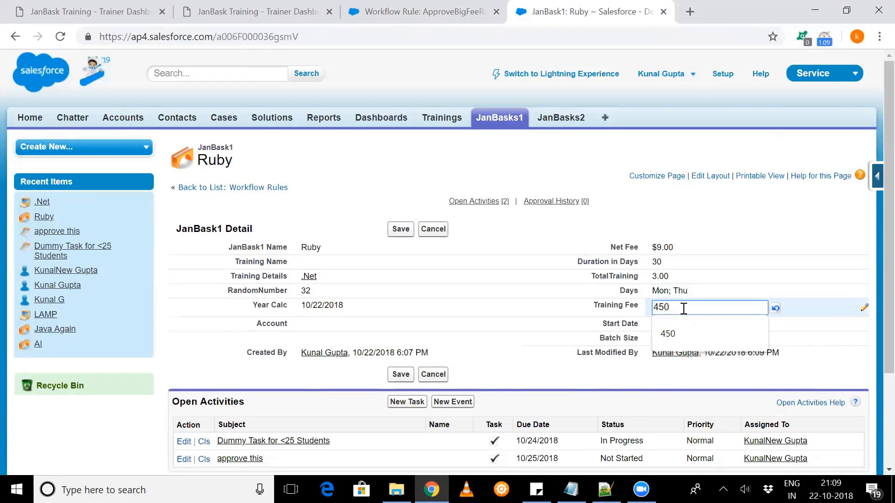
pyautogui.click(394, 230)
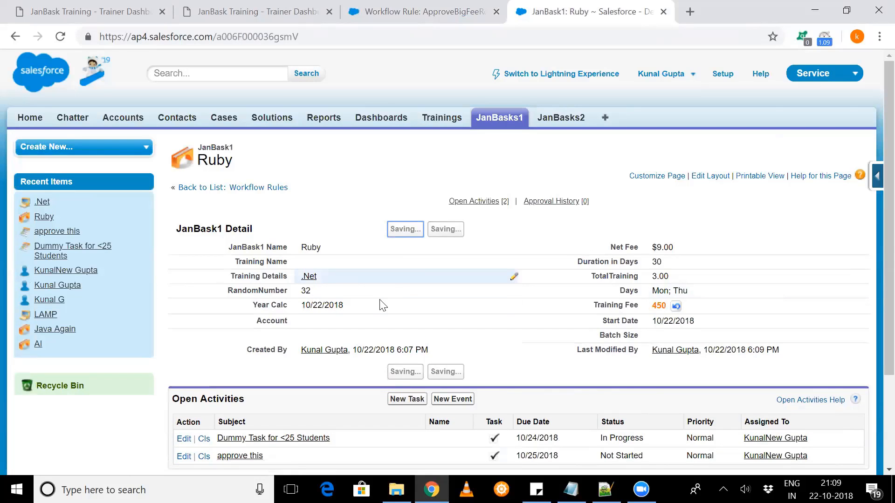
pyautogui.scroll(-3, 382, 305)
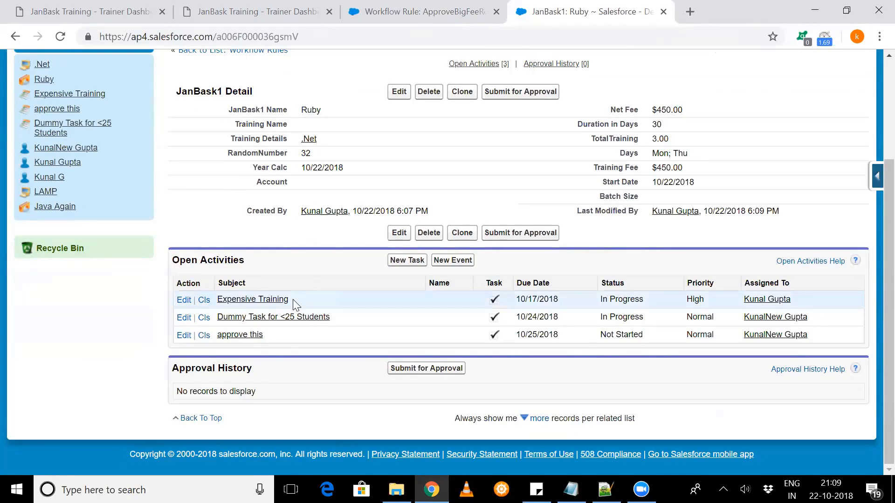
pyautogui.moveTo(296, 304); pyautogui.dragTo(215, 302)
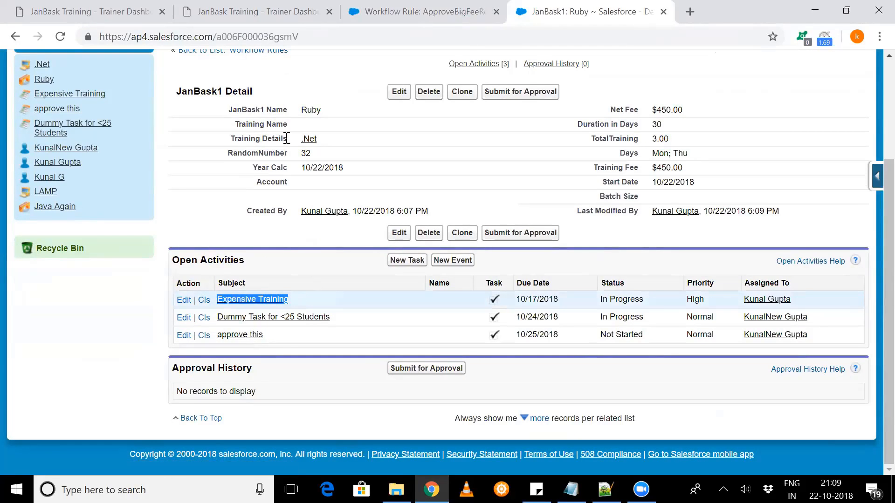
# - Review the name, object, evaluation criteria and Training Fee criterion of the ApproveBigFeeRecords workflow rule
pyautogui.click(422, 6)
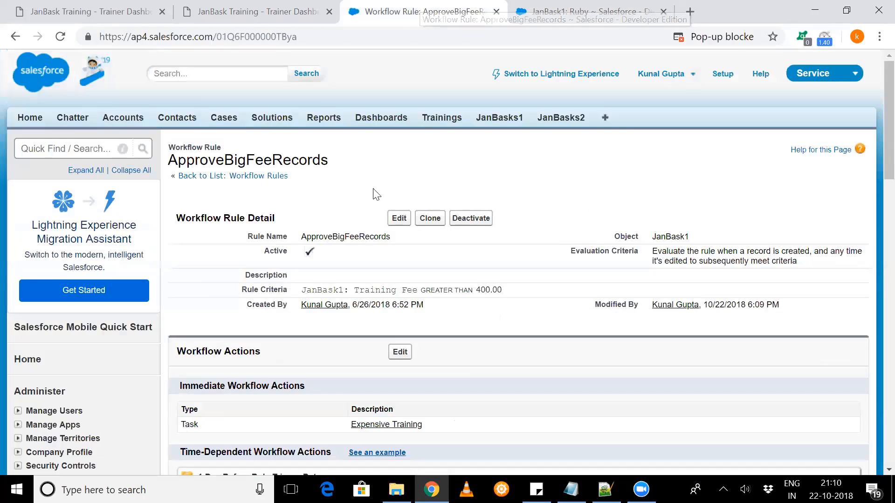
pyautogui.scroll(-1, 395, 207)
pyautogui.scroll(-1, 397, 207)
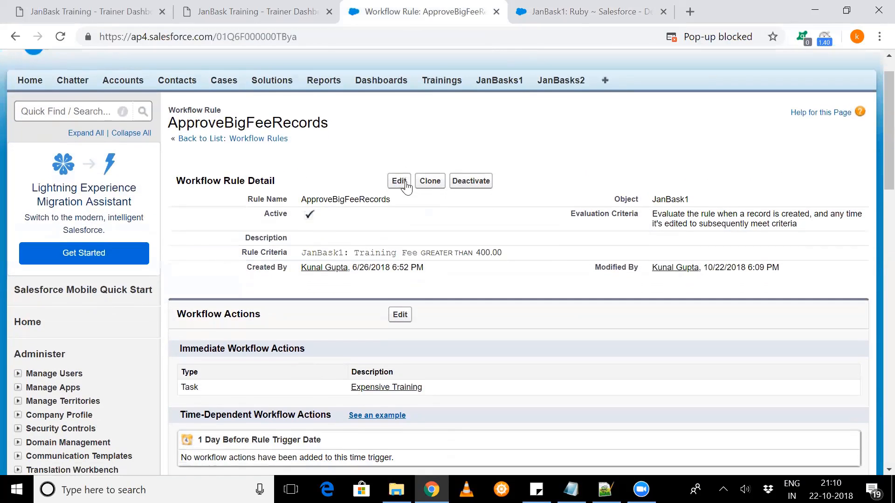
pyautogui.scroll(-2, 377, 243)
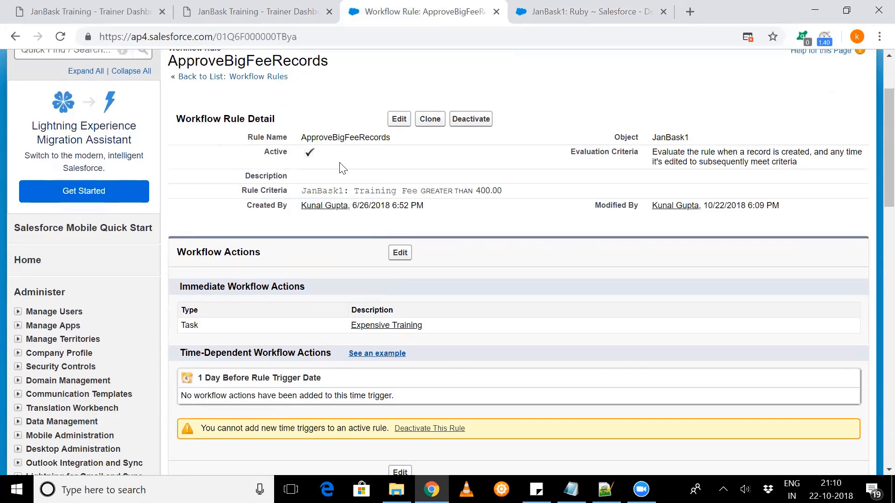
pyautogui.doubleClick(352, 140)
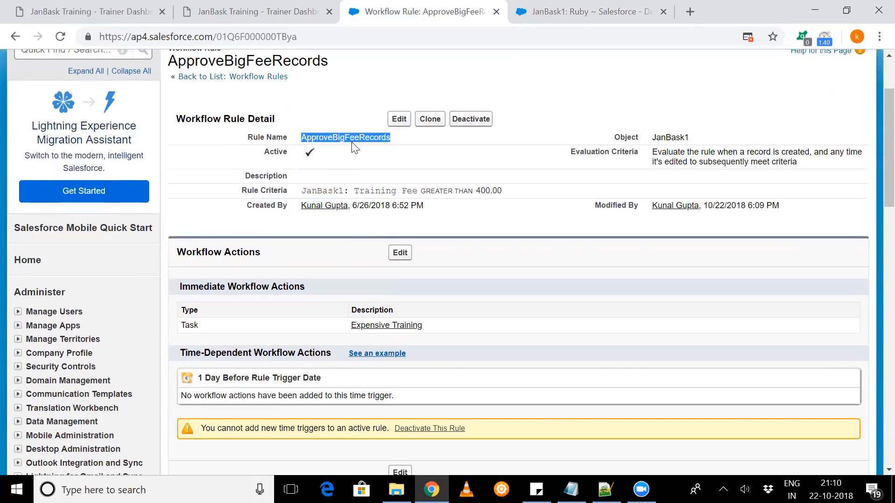
pyautogui.doubleClick(667, 136)
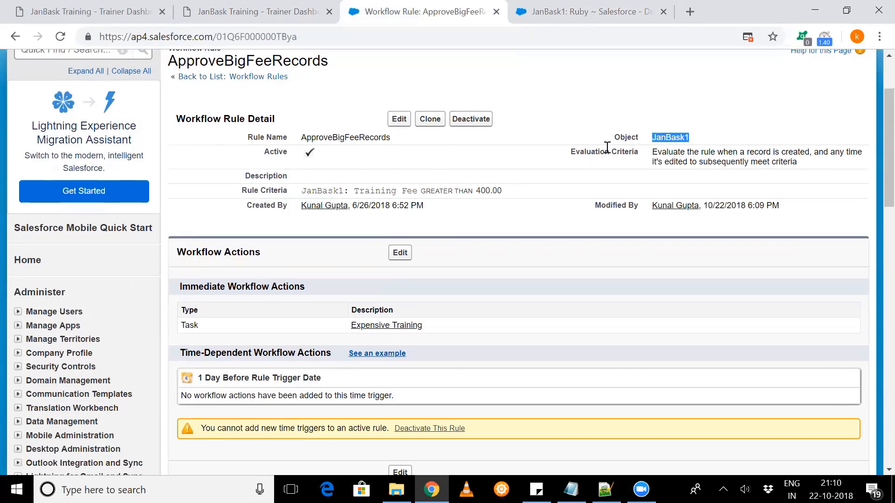
pyautogui.tripleClick(745, 183)
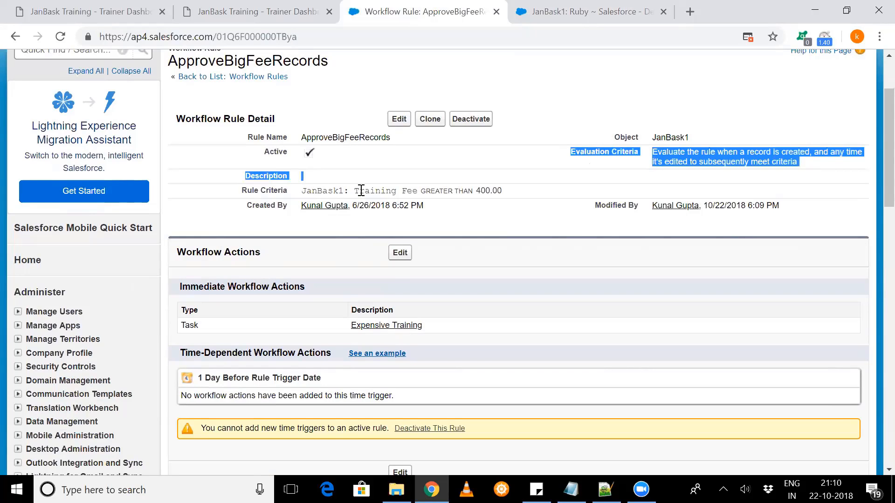
pyautogui.moveTo(358, 190); pyautogui.dragTo(502, 190)
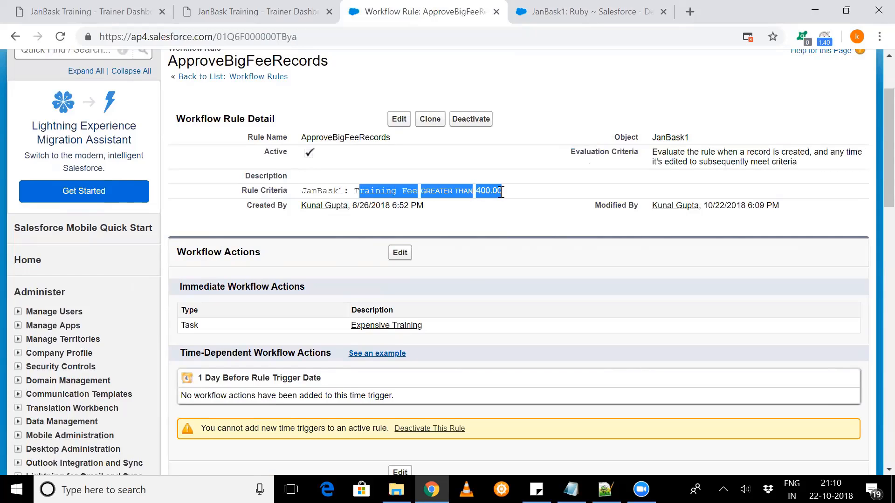
# - Review the ApproveBigFeeRecords rule's immediate workflow action and its evaluation criteria
pyautogui.moveTo(185, 252); pyautogui.dragTo(276, 257)
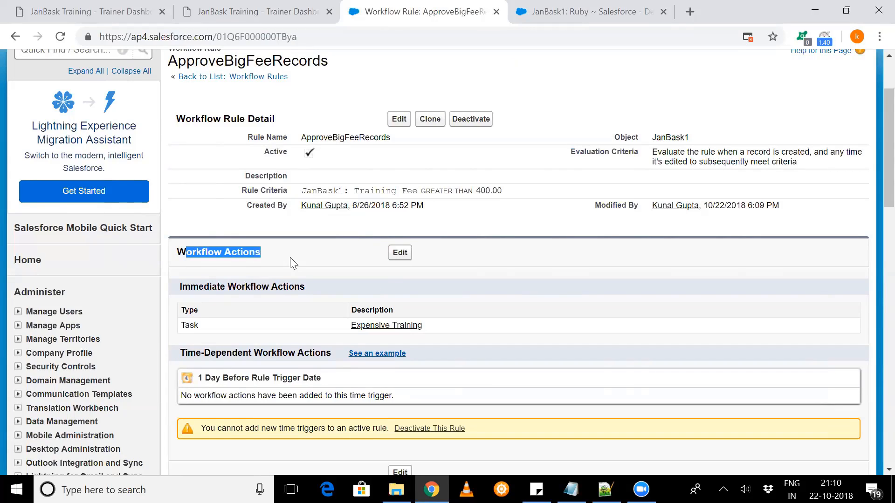
pyautogui.scroll(-1, 271, 281)
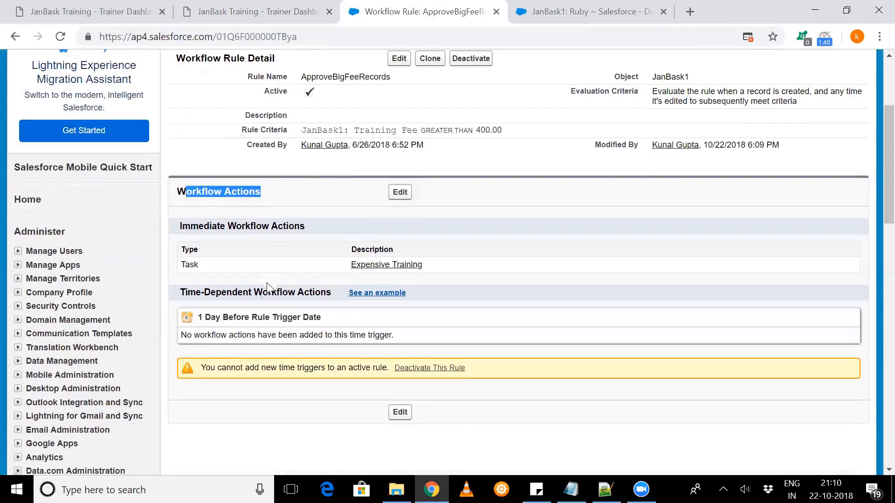
pyautogui.doubleClick(183, 264)
pyautogui.moveTo(196, 264); pyautogui.dragTo(421, 260)
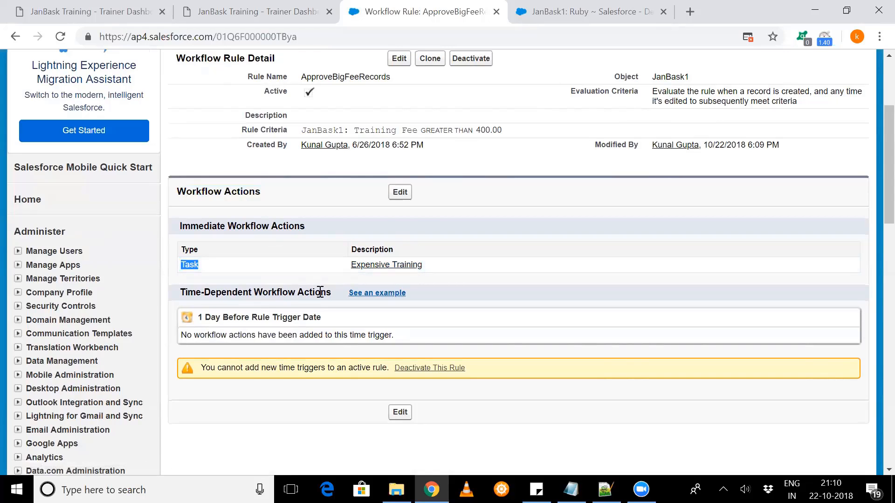
pyautogui.scroll(1, 420, 252)
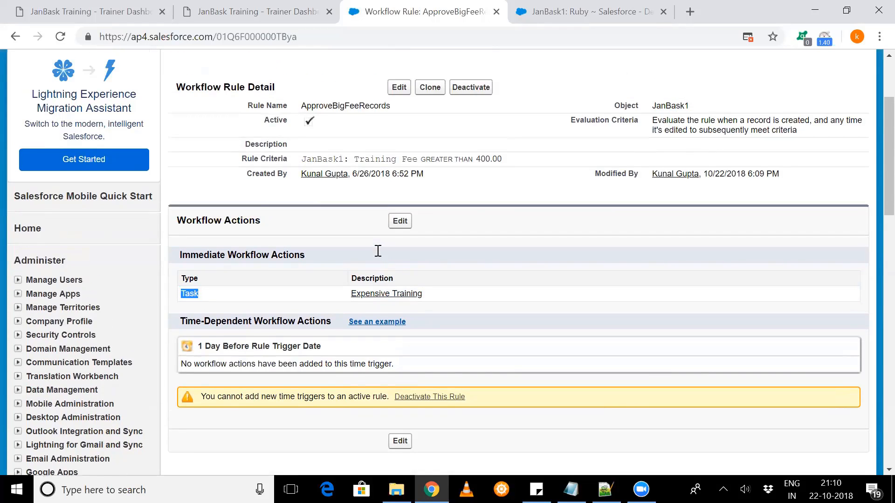
pyautogui.scroll(1, 531, 254)
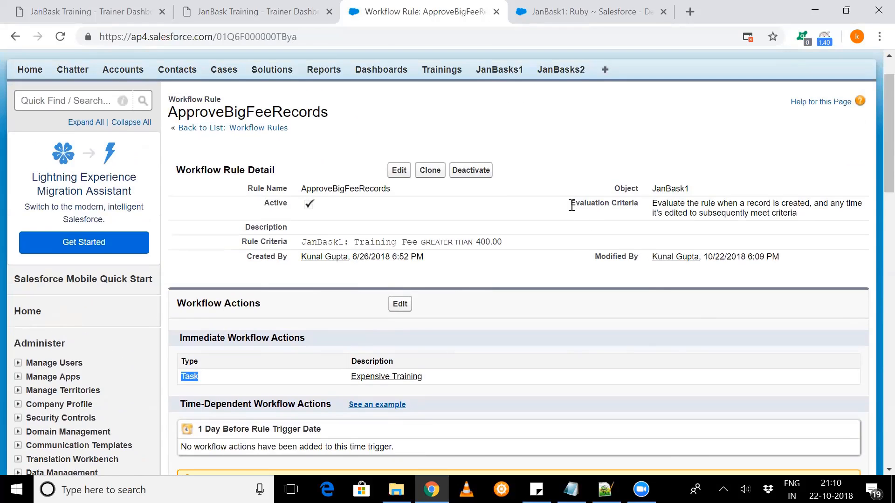
pyautogui.moveTo(570, 203); pyautogui.dragTo(811, 215)
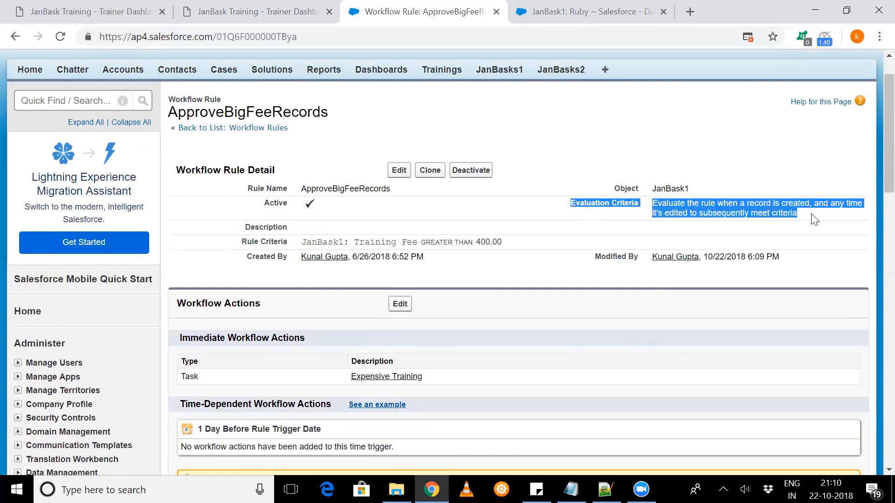
# - Open the ApproveBigFeeRecords rule for editing, select the "created" evaluation option, and compare it with the Ruby record
pyautogui.click(390, 175)
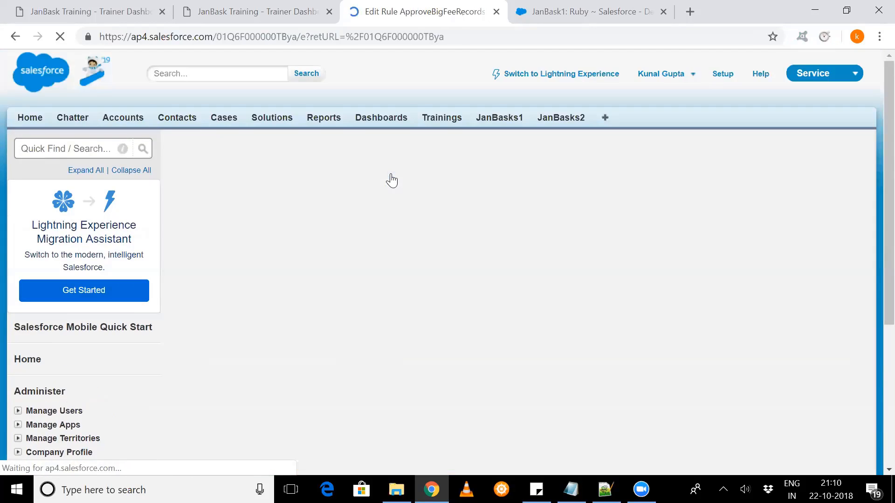
pyautogui.scroll(-1, 387, 256)
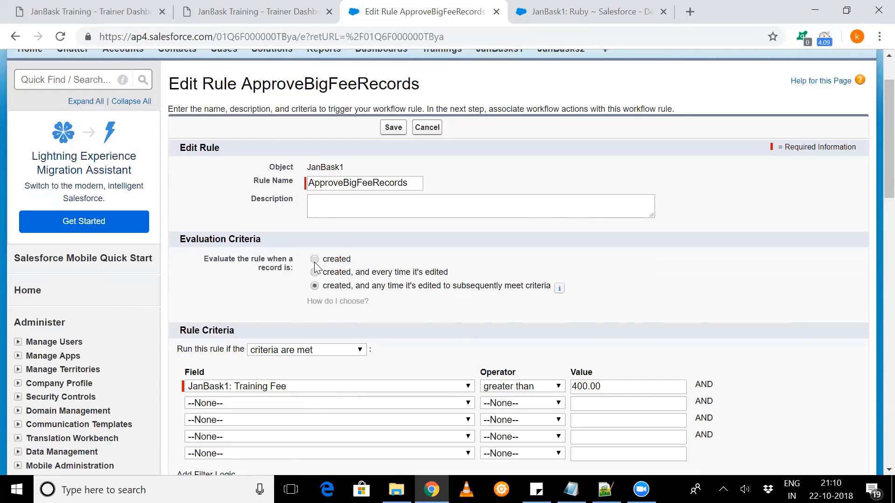
pyautogui.doubleClick(342, 262)
pyautogui.click(554, 9)
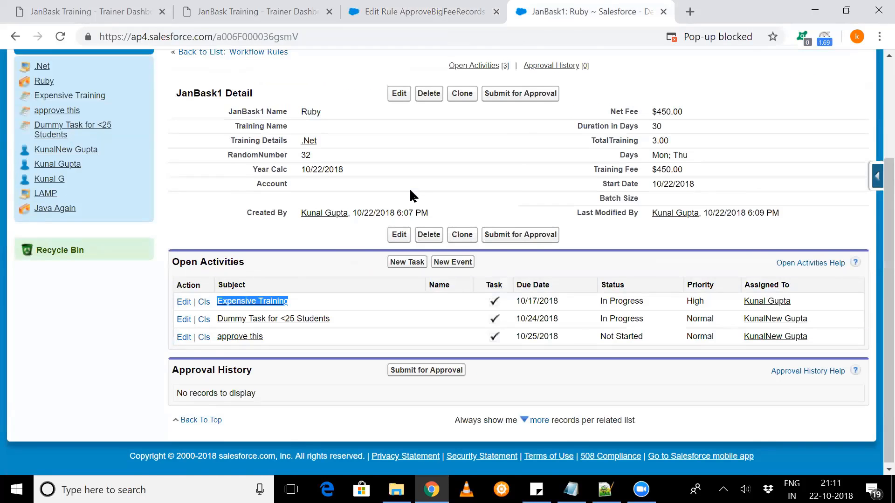
pyautogui.scroll(2, 410, 191)
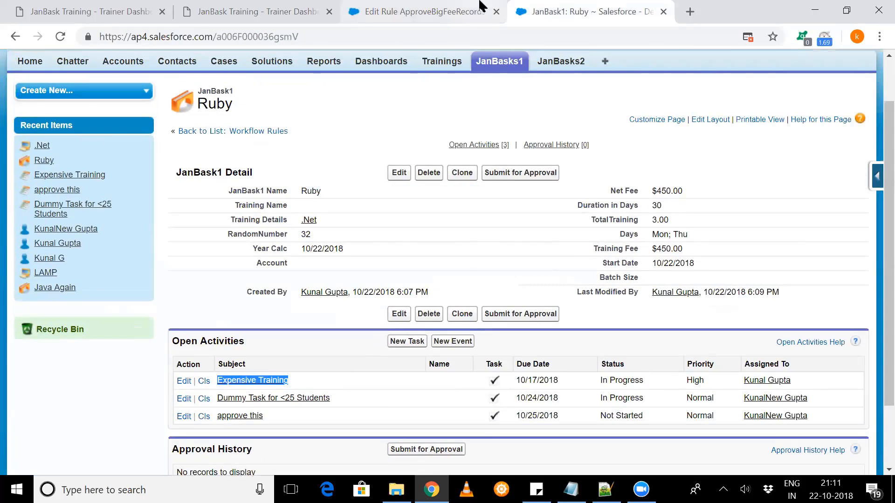
pyautogui.click(419, 11)
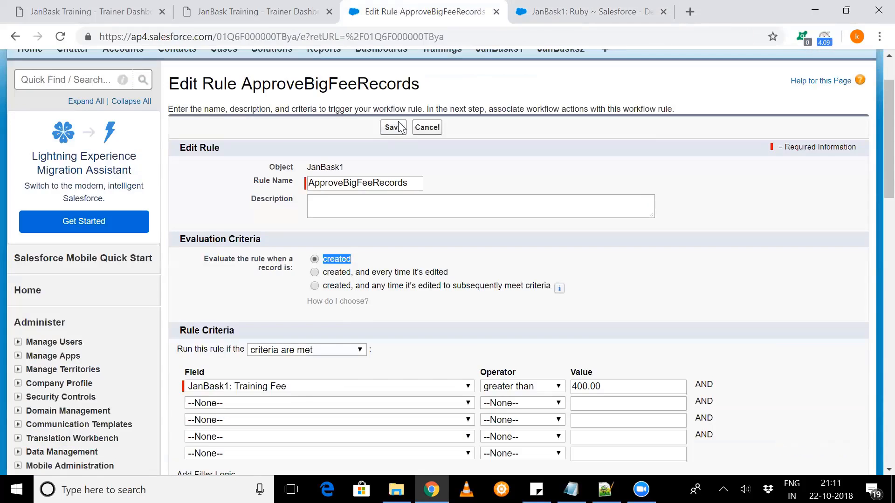
# - Try the "created, and every time it's edited" evaluation option, then reselect "created, and any time it's edited to subsequently meet criteria"
pyautogui.click(315, 272)
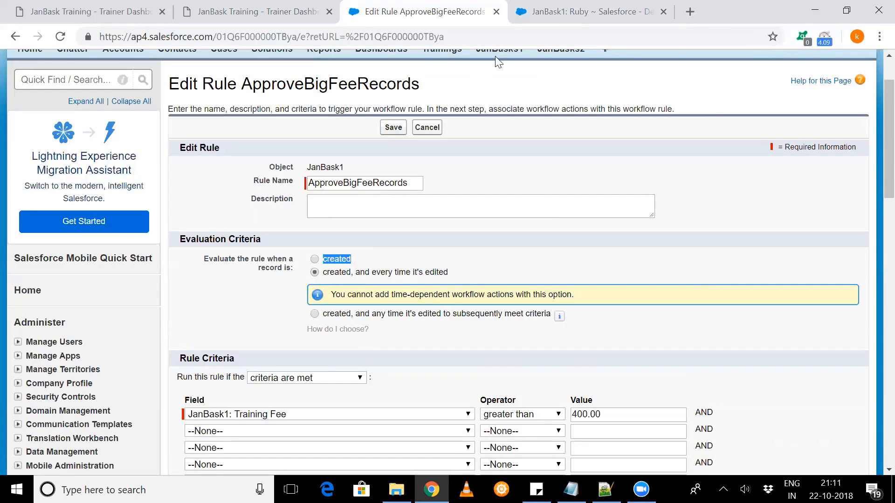
pyautogui.click(648, 7)
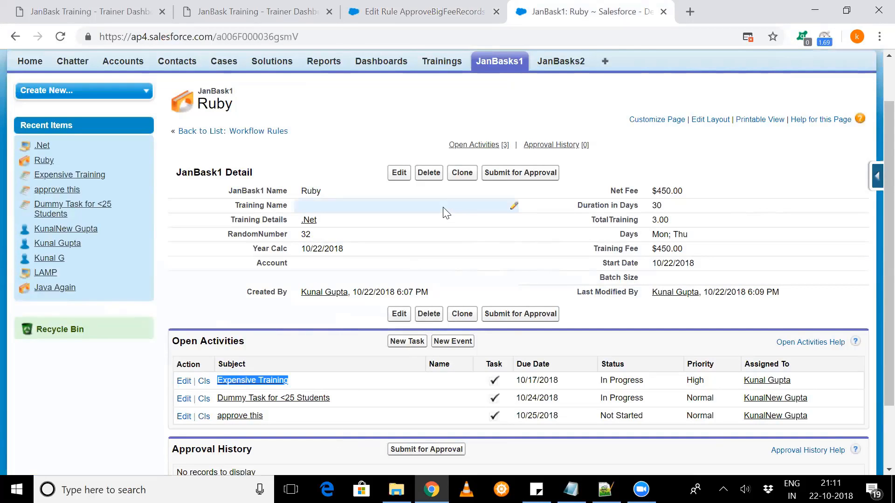
pyautogui.click(419, 11)
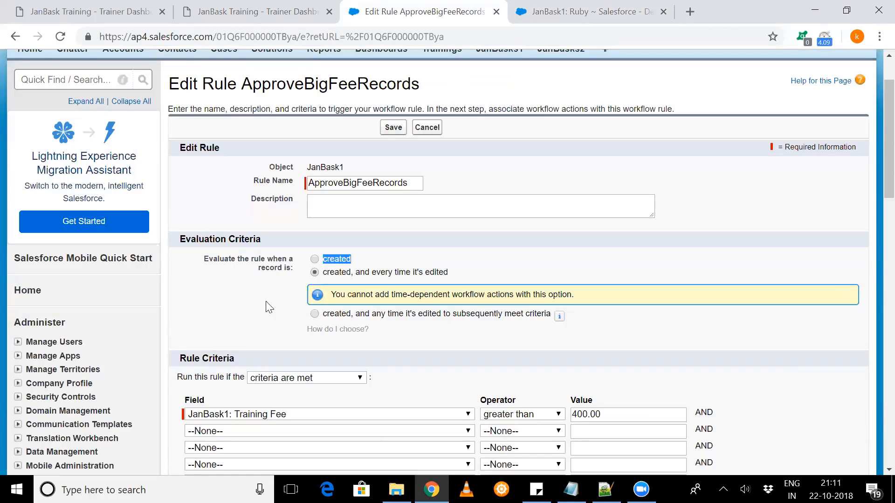
pyautogui.click(327, 317)
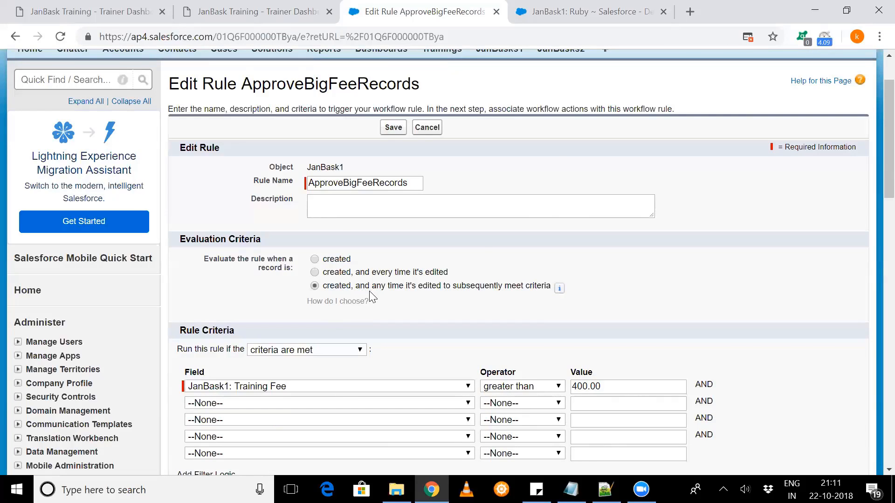
# - Check the Training Fee on the Ruby record and return to the rule being edited
pyautogui.click(593, 8)
pyautogui.moveTo(607, 251); pyautogui.dragTo(698, 252)
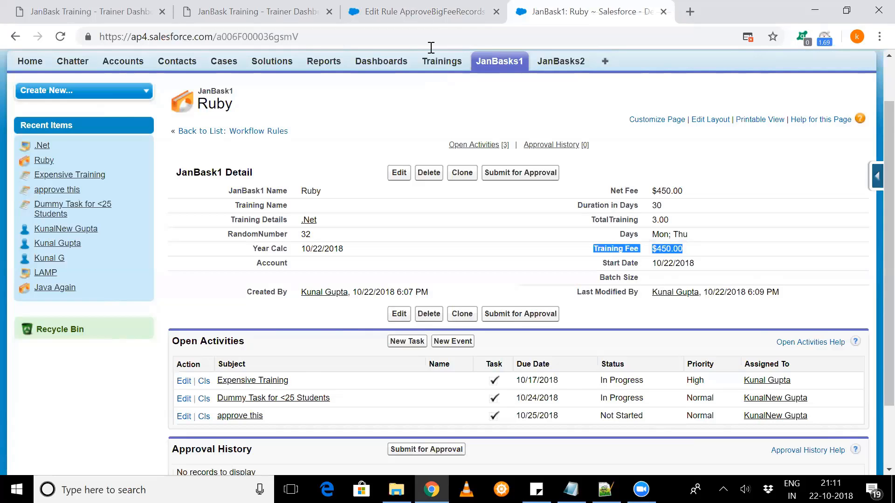
pyautogui.click(421, 11)
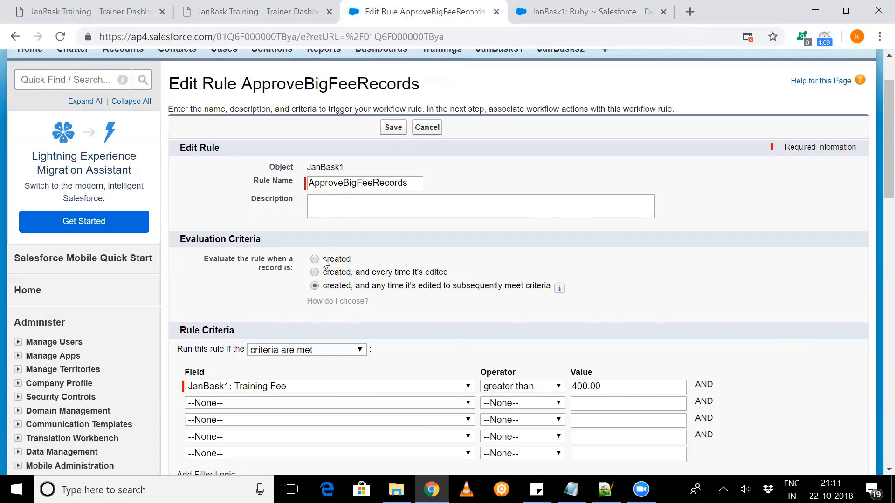
# - Compare the three evaluation options, leaving "created, and any time it's edited to subsequently meet criteria" selected
pyautogui.moveTo(320, 259); pyautogui.dragTo(349, 289)
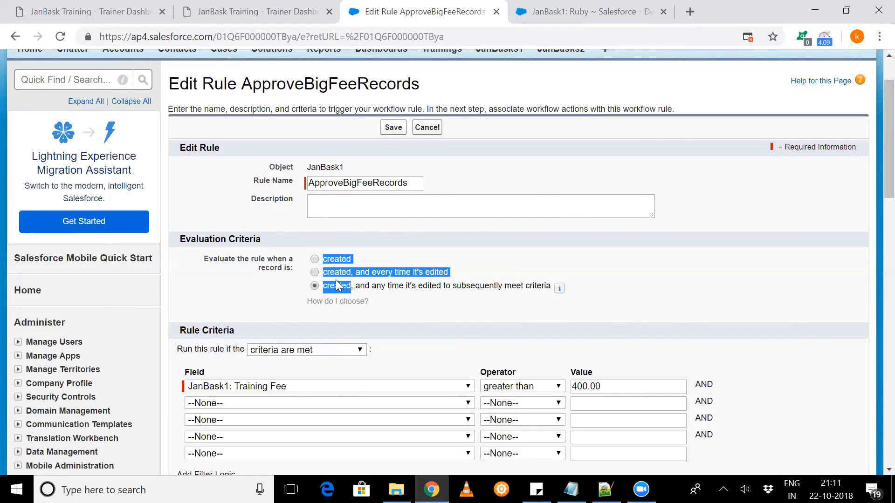
pyautogui.click(340, 274)
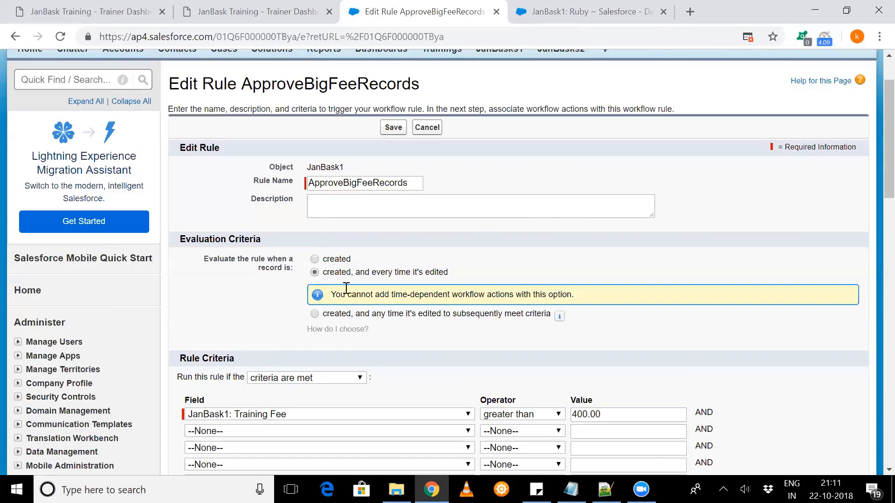
pyautogui.click(340, 317)
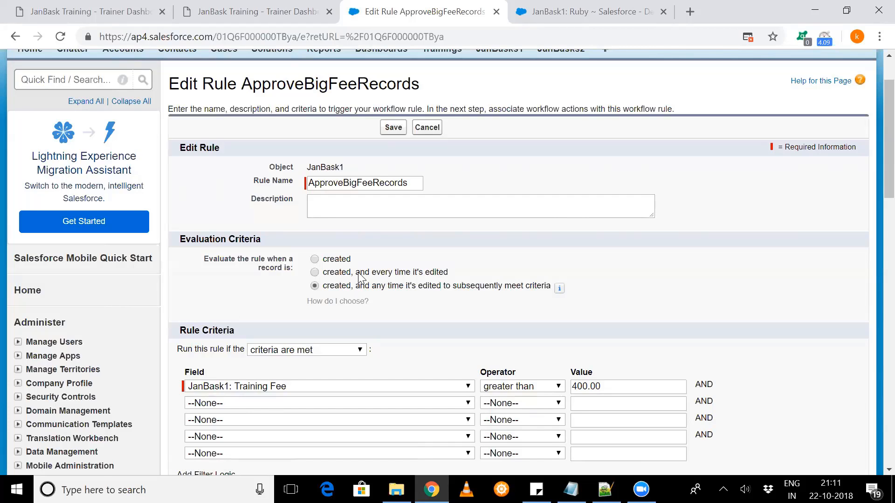
pyautogui.moveTo(359, 275); pyautogui.dragTo(443, 275)
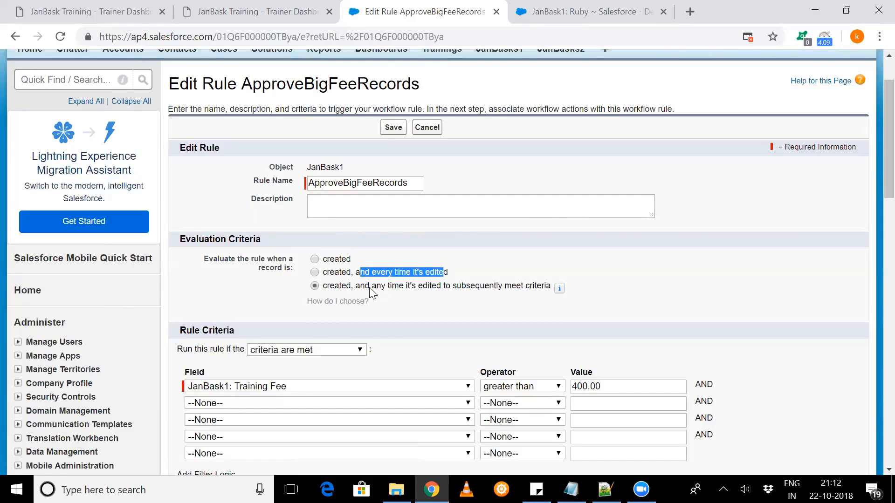
pyautogui.moveTo(366, 296); pyautogui.dragTo(508, 306)
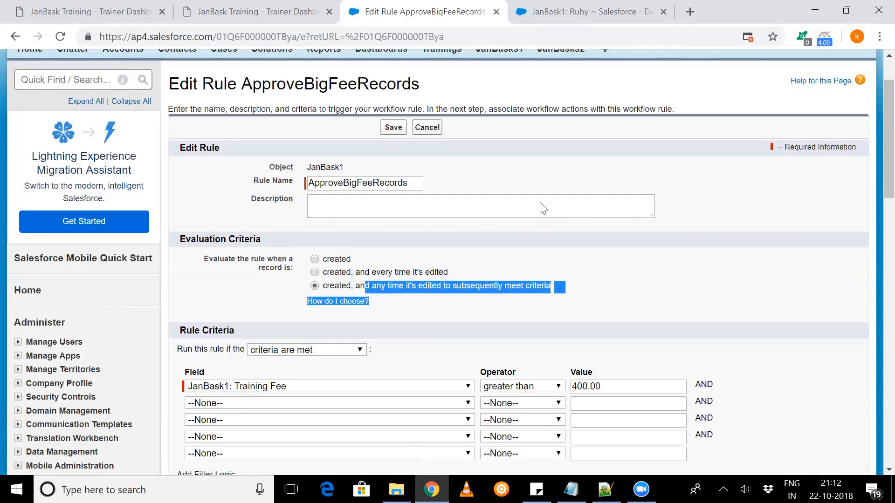
# - Check the Ruby record against the rule's Training Fee criterion, then cancel editing the rule
pyautogui.click(619, 7)
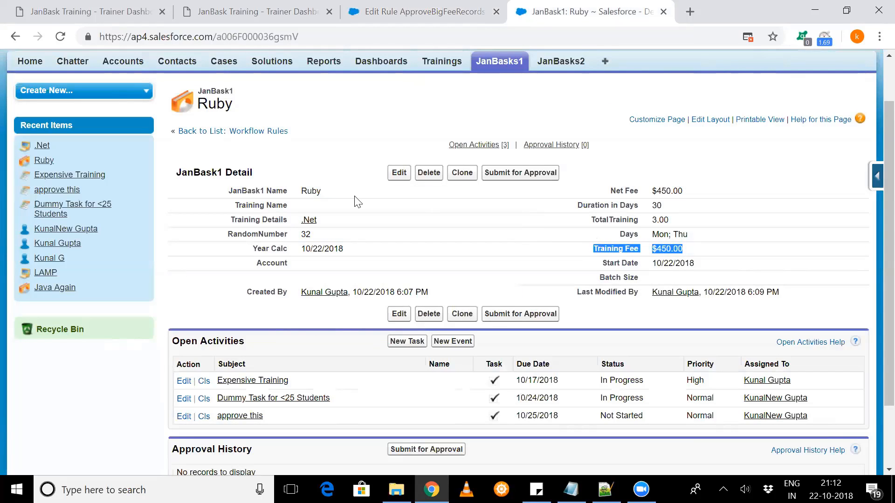
pyautogui.click(421, 11)
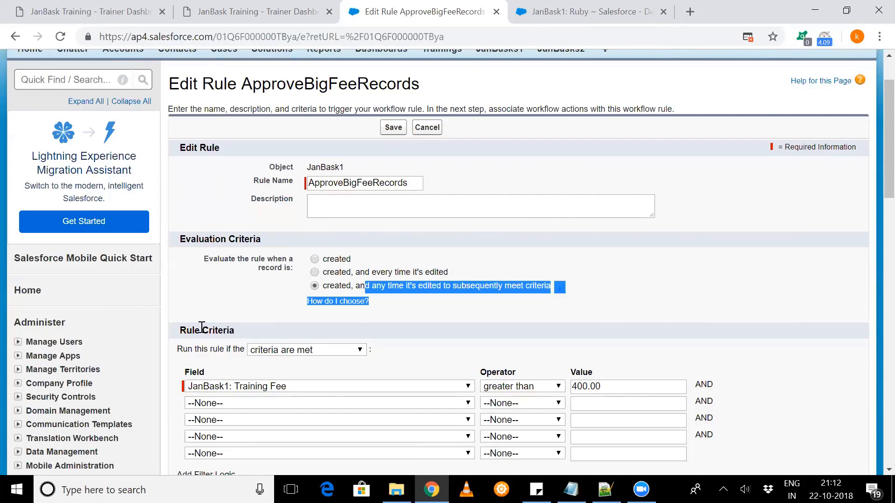
pyautogui.scroll(-1, 205, 322)
pyautogui.scroll(-3, 215, 307)
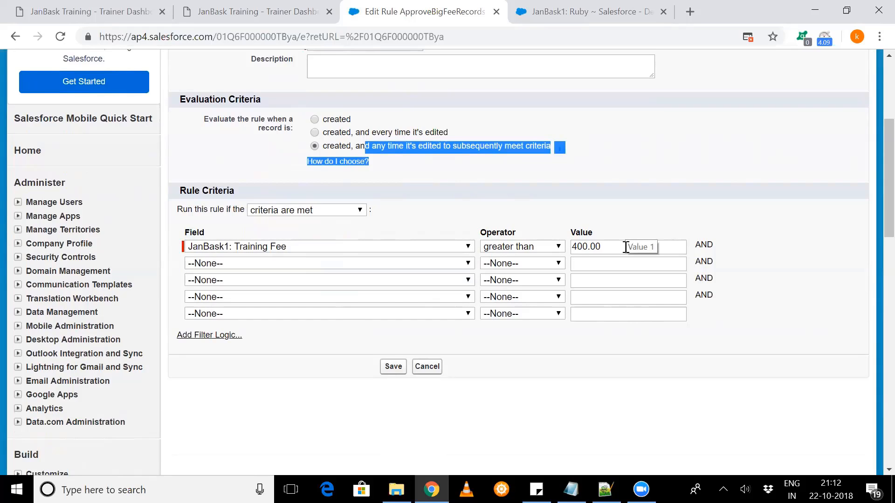
pyautogui.scroll(-1, 625, 247)
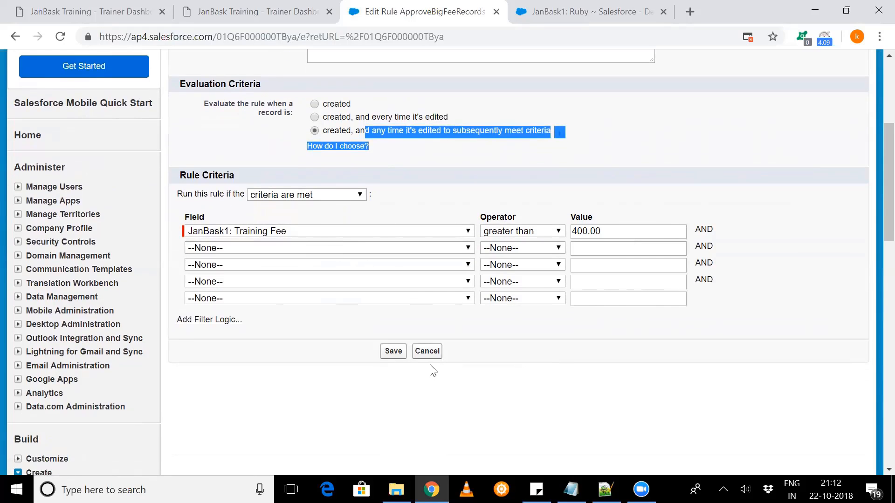
pyautogui.click(427, 351)
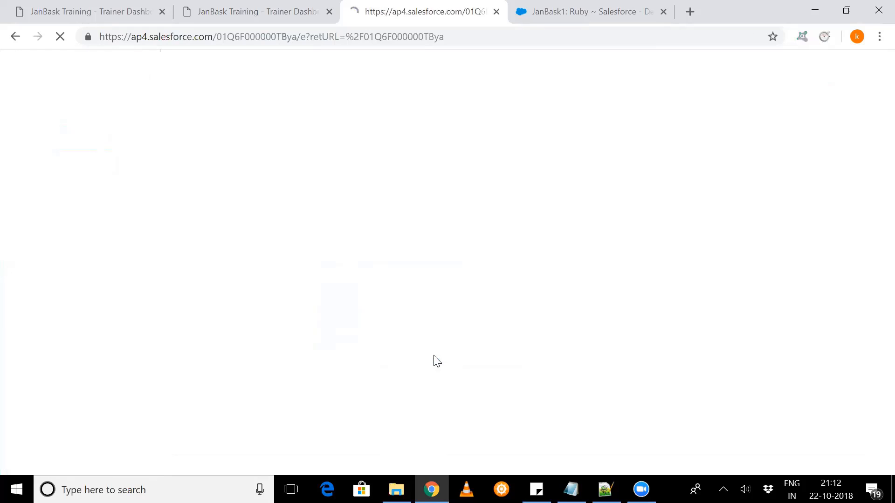
# - Review the rule details, open its workflow actions for editing, and list the immediate action types that can be added
pyautogui.scroll(-2, 348, 337)
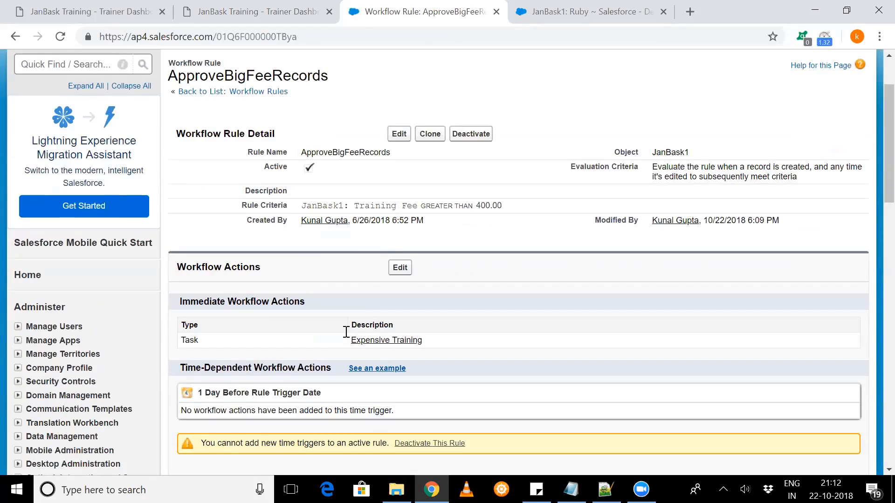
pyautogui.moveTo(241, 157); pyautogui.dragTo(540, 228)
pyautogui.scroll(-1, 401, 260)
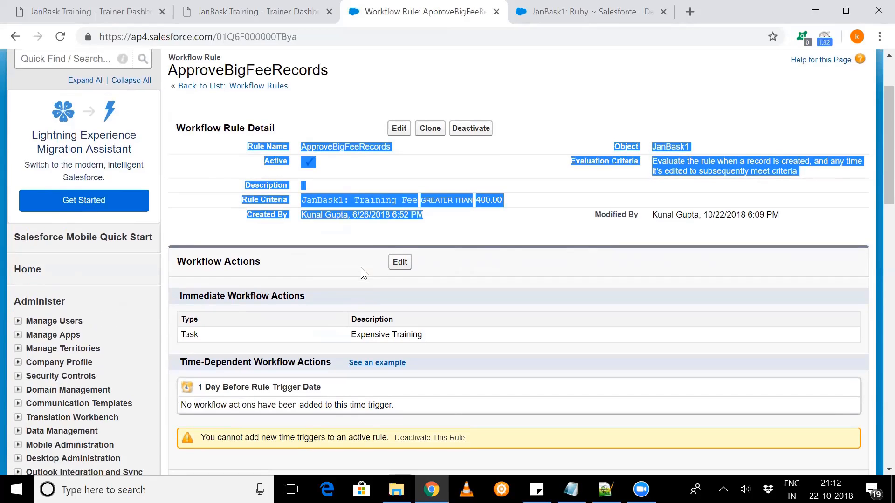
pyautogui.click(400, 247)
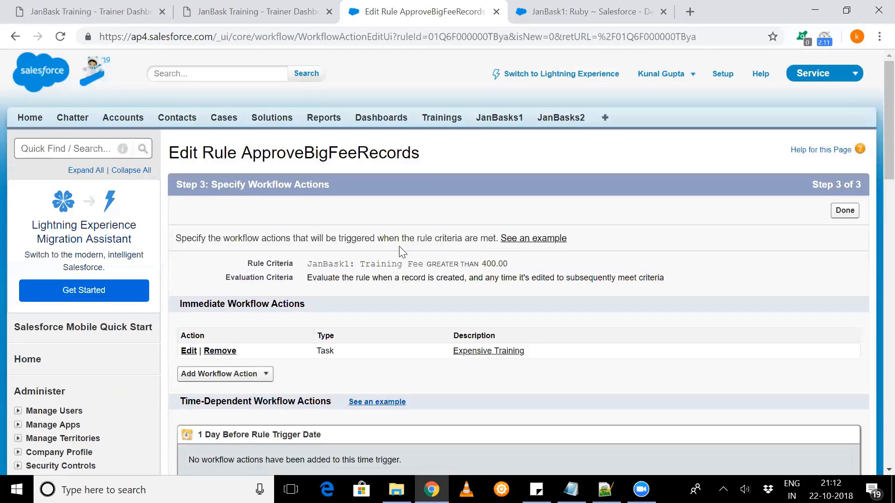
pyautogui.scroll(-3, 400, 247)
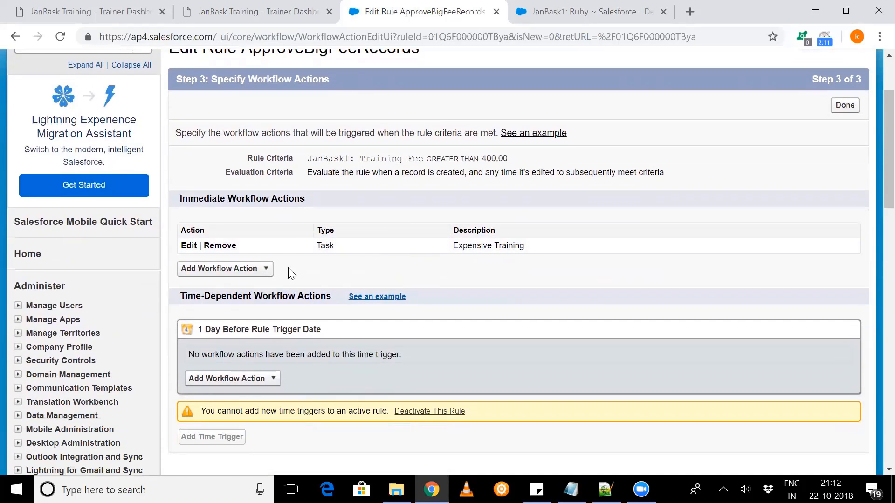
pyautogui.click(270, 270)
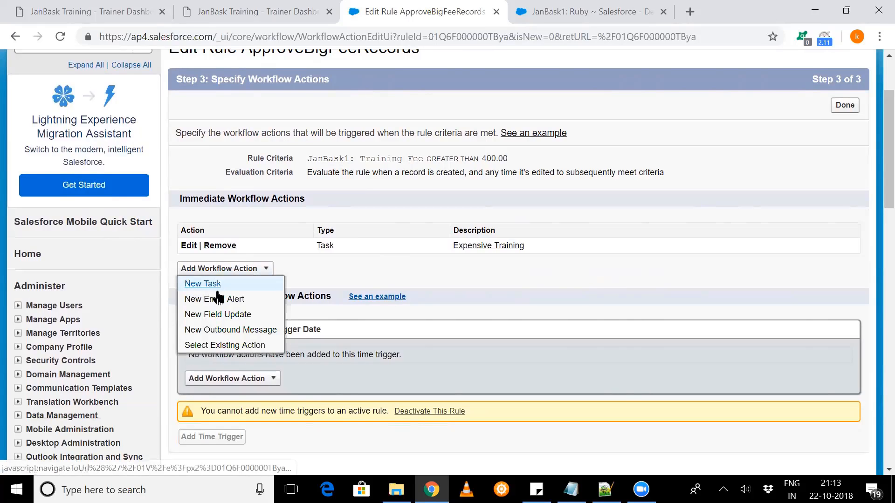
# - Return to the Ruby JanBask1 record to view its details and Open Activities
pyautogui.click(690, 10)
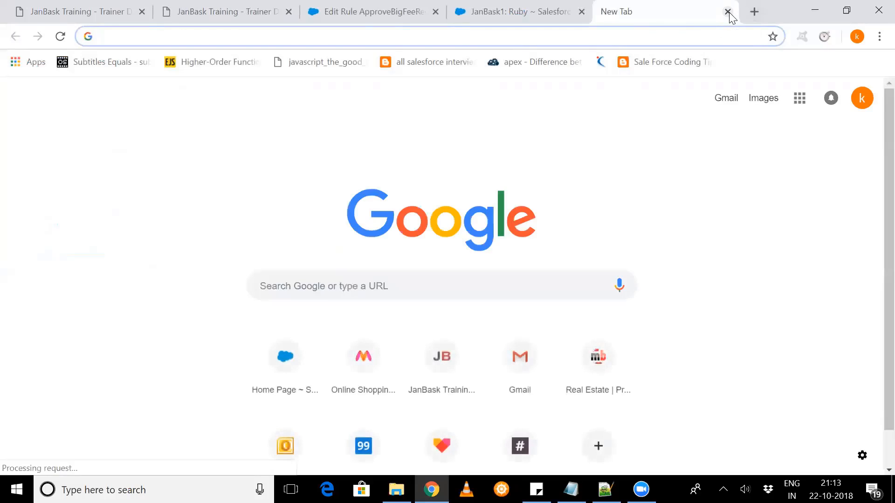
pyautogui.click(728, 11)
pyautogui.hotkey('ctrl', 'Tab')
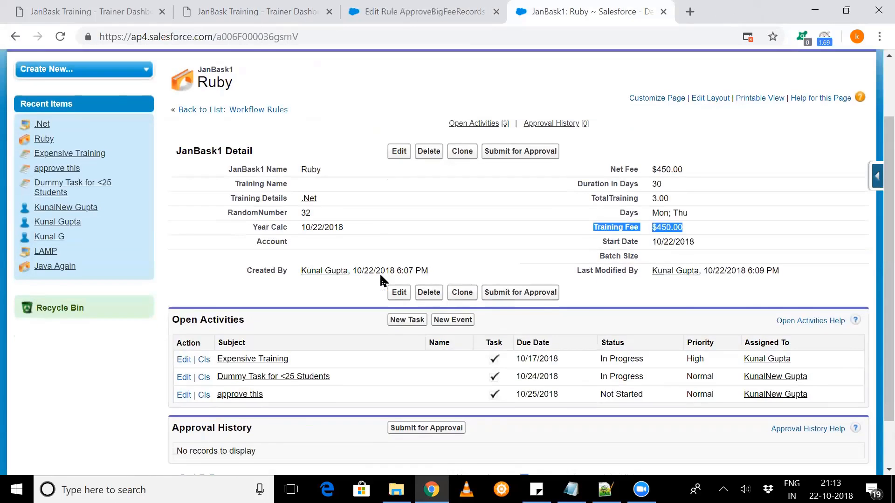
# - Check the Expensive Training task in the Ruby record's Open Activities, then return to the rule's workflow actions
pyautogui.scroll(-2, 380, 278)
pyautogui.moveTo(217, 301); pyautogui.dragTo(289, 300)
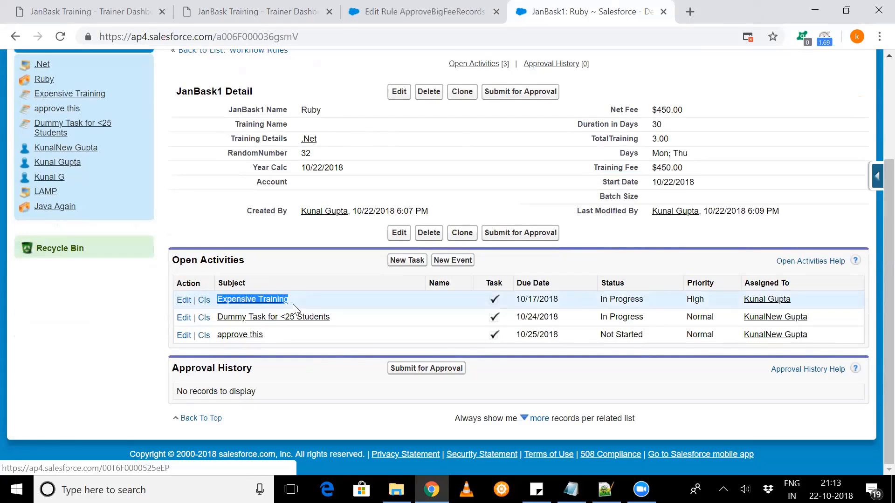
pyautogui.click(472, 8)
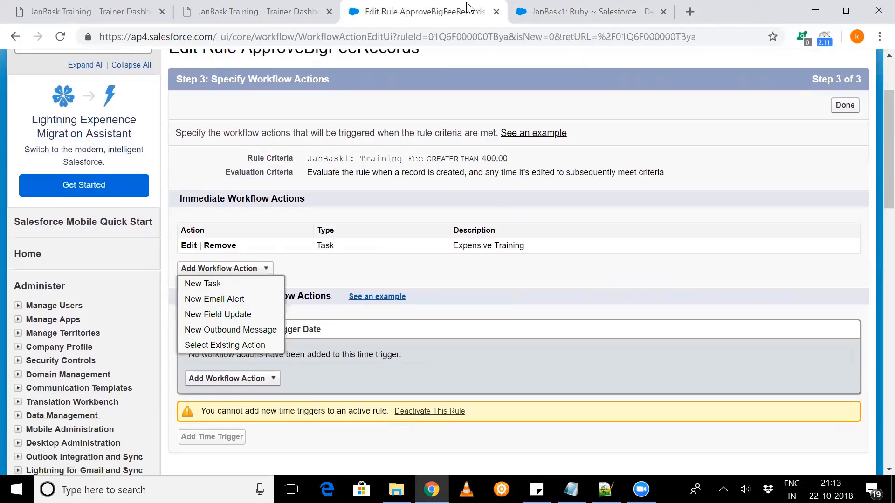
# - Open a new email alert for the rule and examine its description, unique name, email template and recipient fields
pyautogui.click(209, 301)
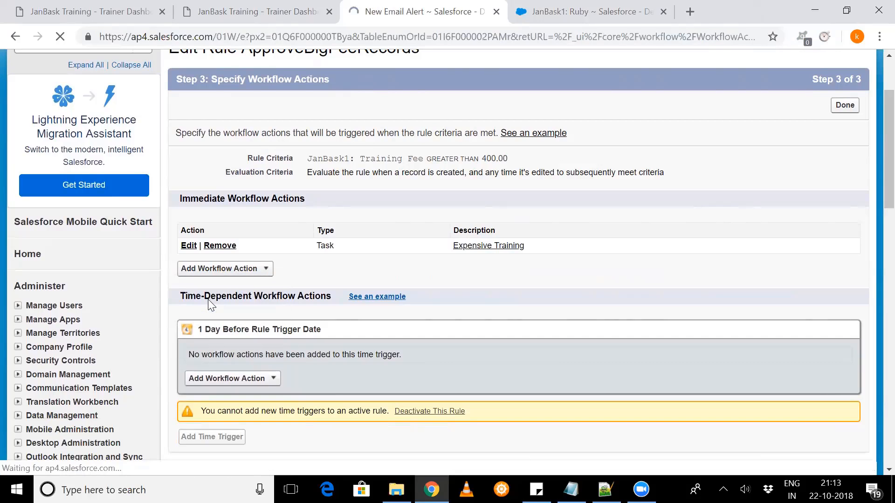
pyautogui.scroll(-2, 280, 210)
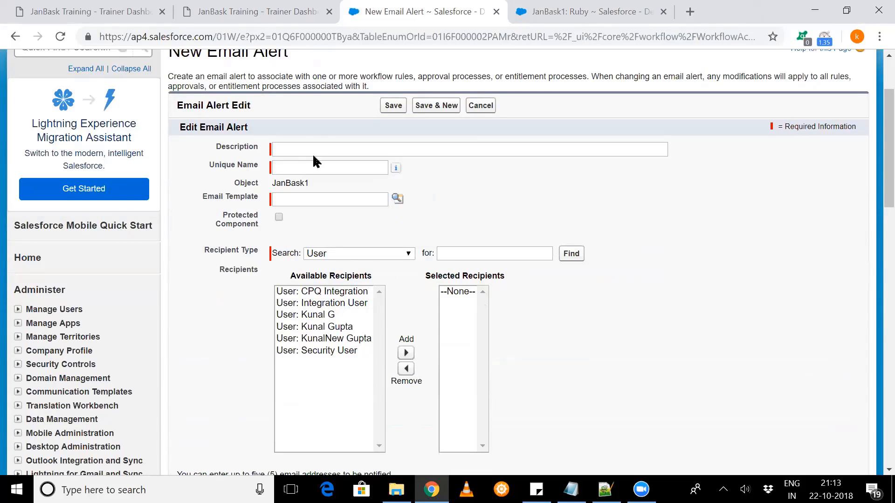
pyautogui.click(315, 149)
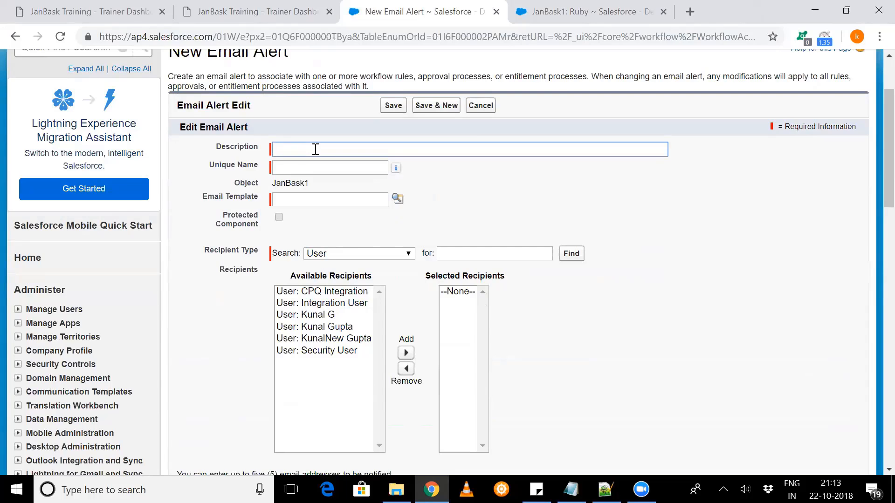
pyautogui.click(308, 167)
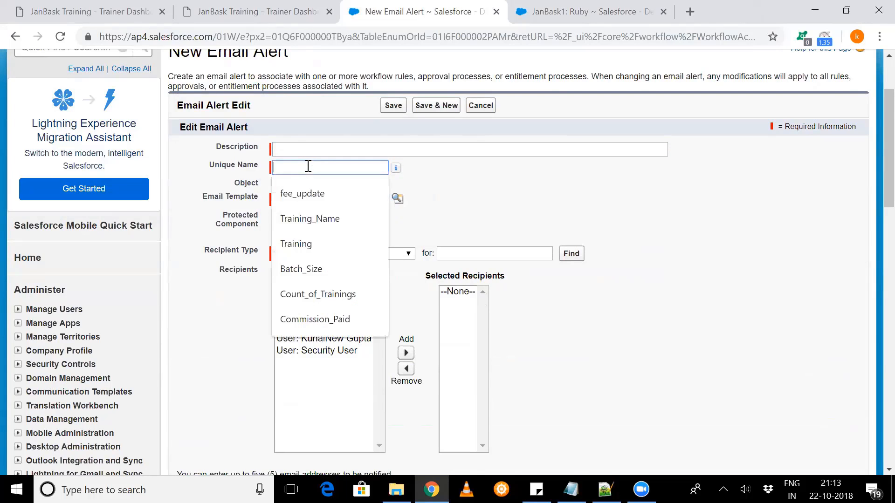
pyautogui.click(287, 199)
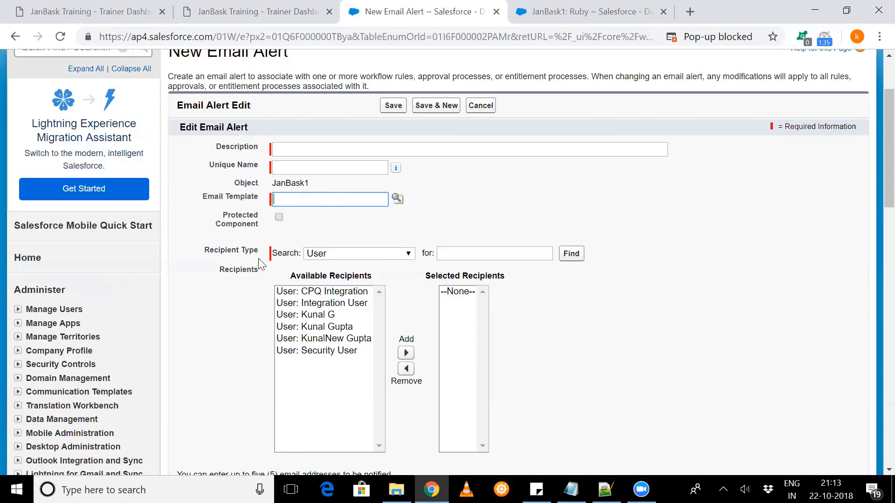
pyautogui.scroll(-2, 391, 302)
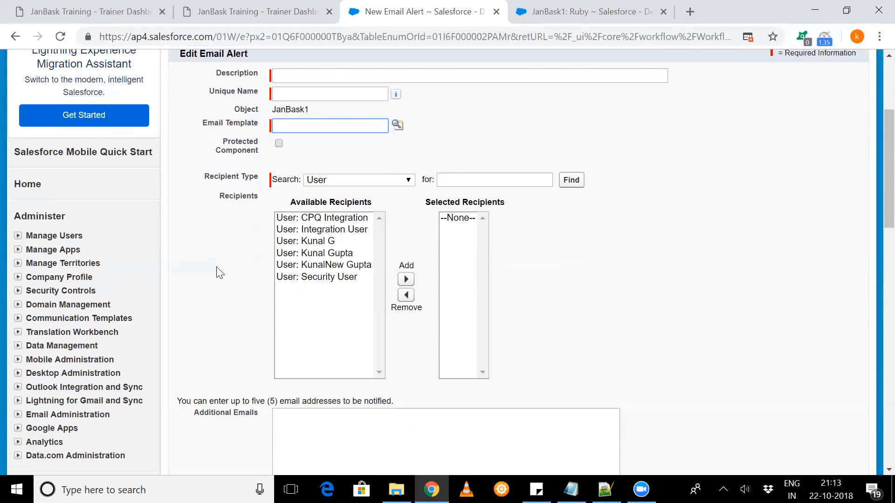
pyautogui.scroll(-4, 216, 267)
pyautogui.scroll(-2, 216, 267)
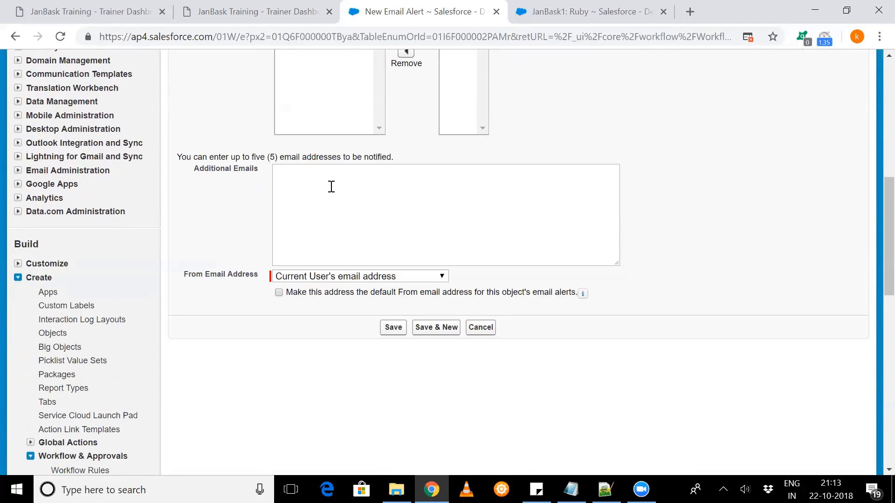
# - Review the email alert's Additional Emails and From Email Address options, then cancel the alert
pyautogui.click(331, 187)
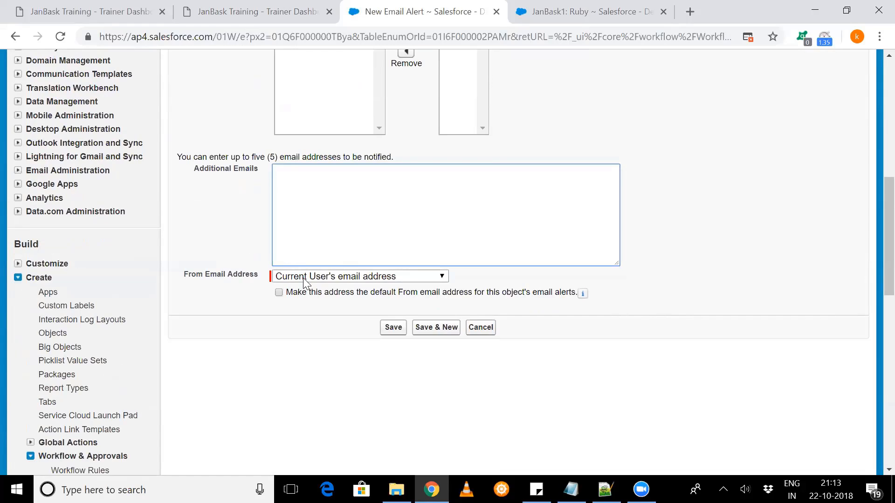
pyautogui.click(348, 277)
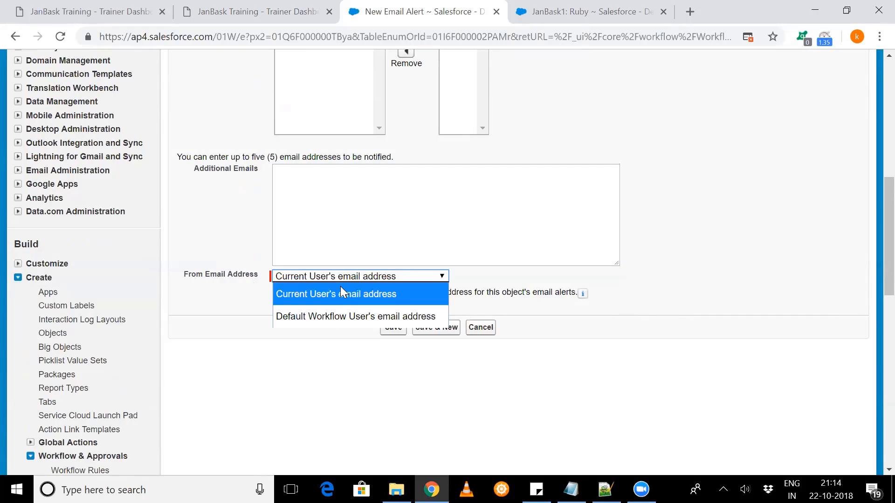
pyautogui.click(308, 316)
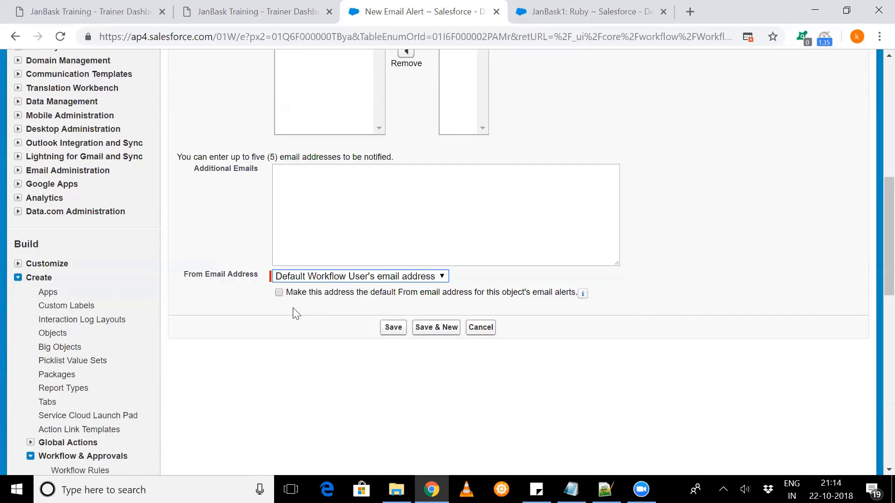
pyautogui.click(480, 328)
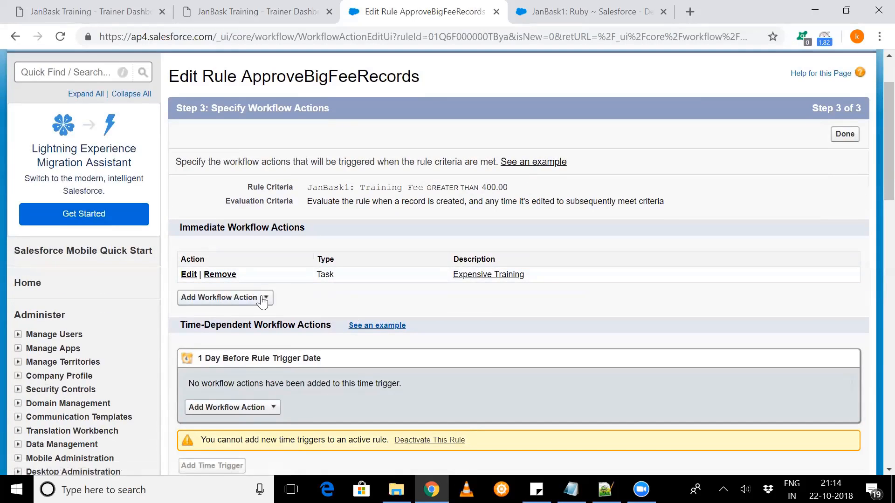
# - Add a new immediate field update action to the rule and name it FieldChangesFromWorkflow
pyautogui.click(263, 301)
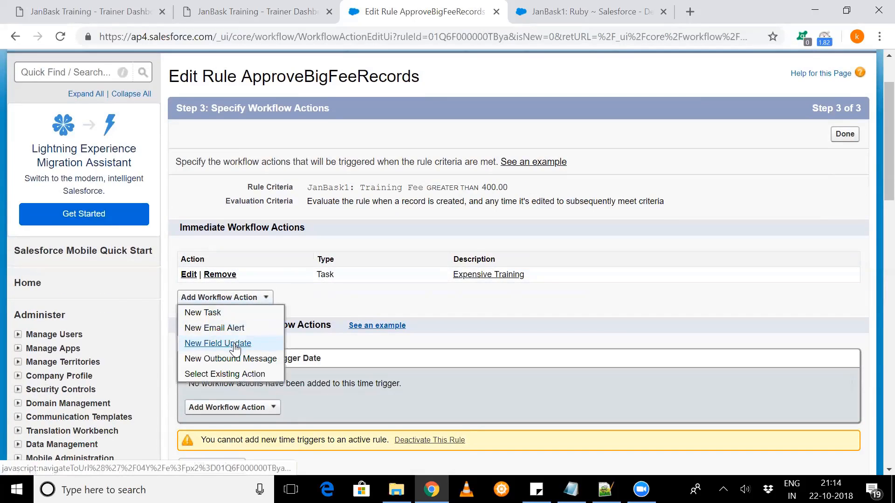
pyautogui.click(586, 10)
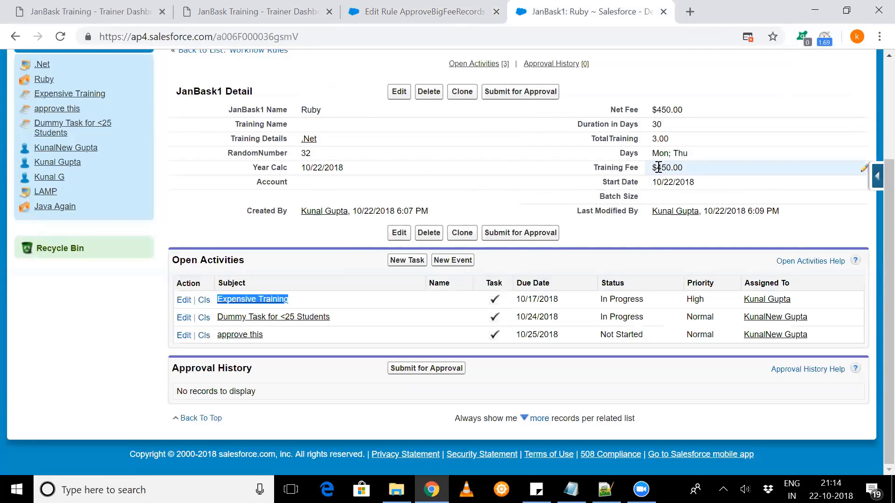
pyautogui.click(420, 12)
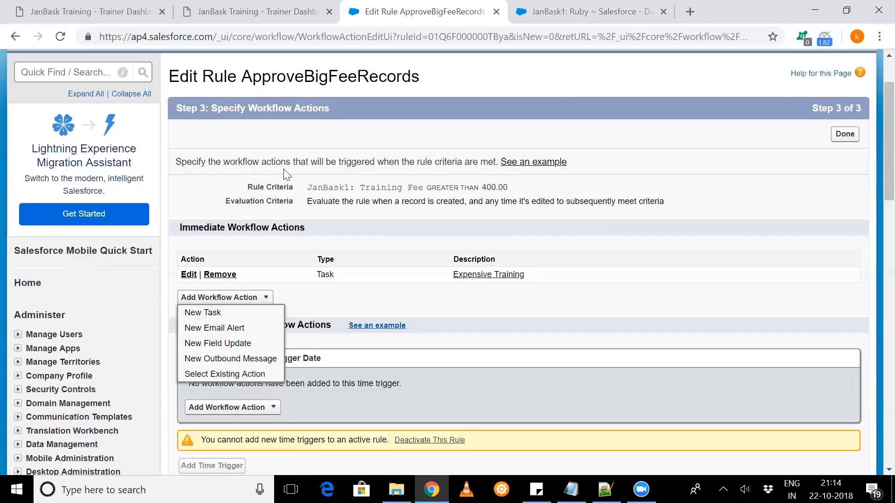
pyautogui.click(236, 344)
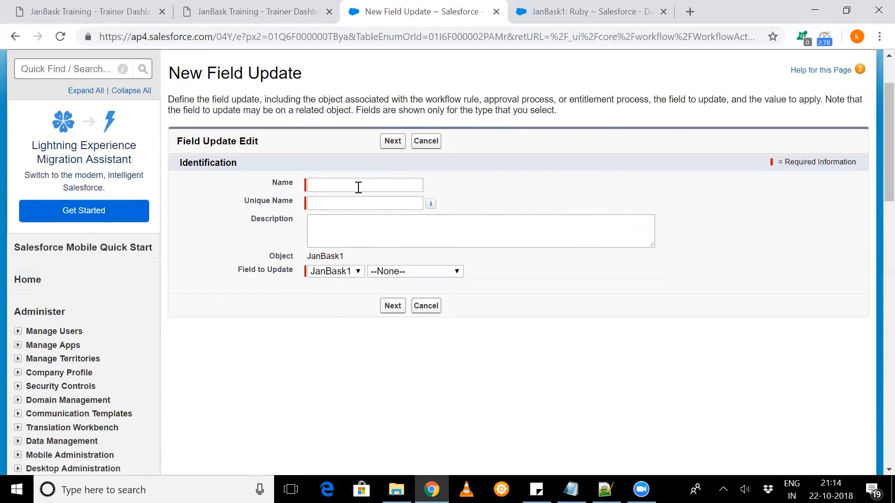
pyautogui.click(359, 187)
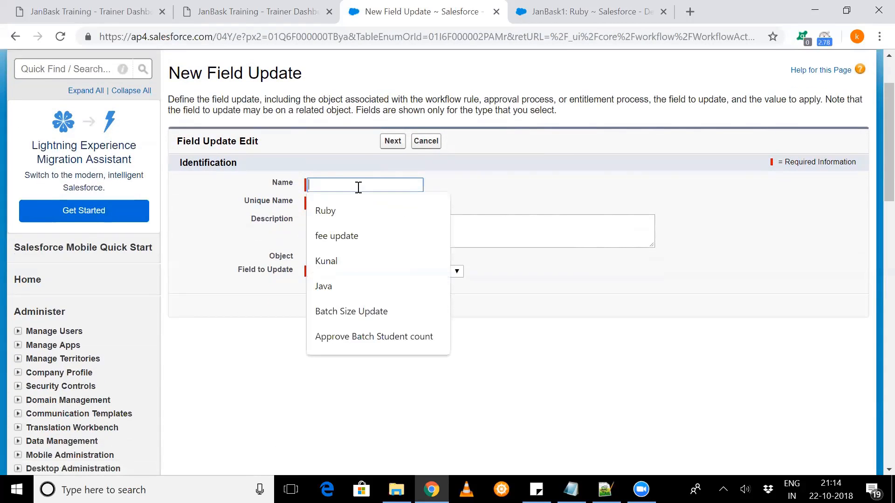
pyautogui.write('FieldChangesFromWorkflow')
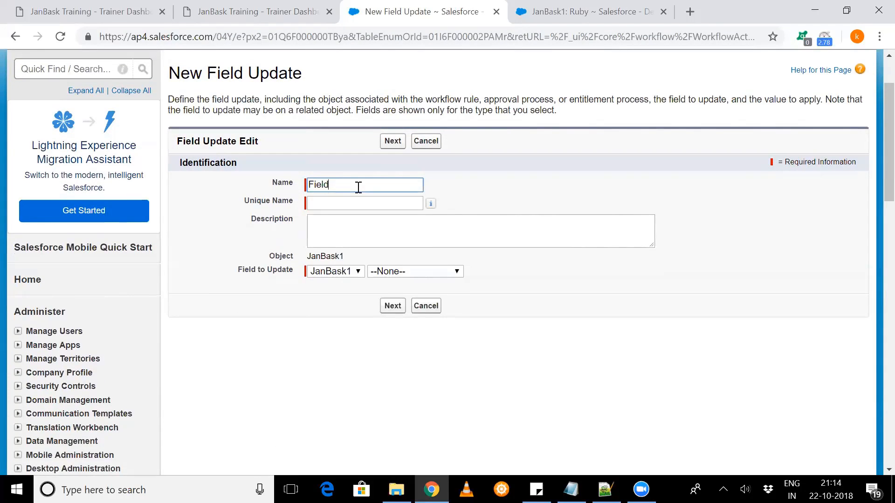
pyautogui.click(370, 242)
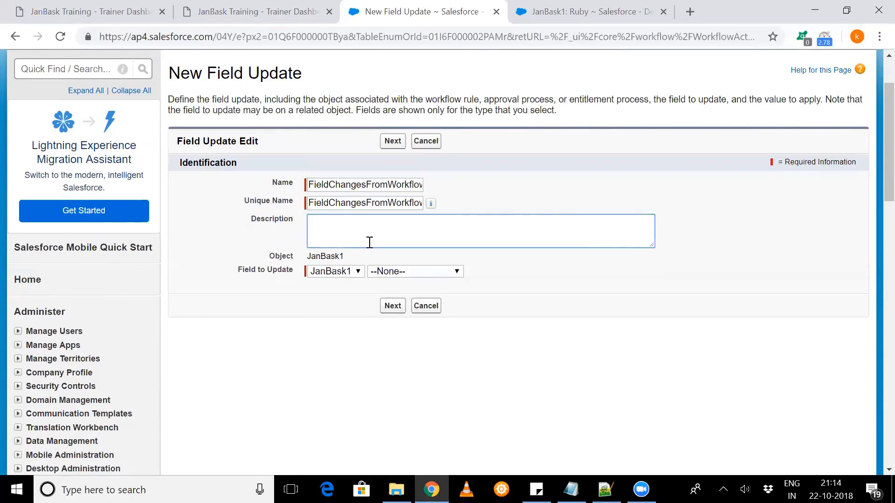
# - Set the field update's target to the Batch Size field of JanBask1
pyautogui.click(385, 273)
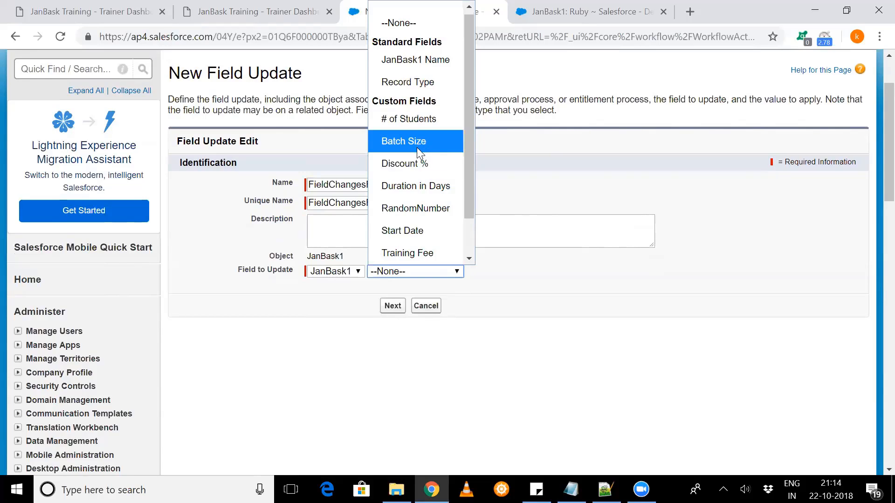
pyautogui.scroll(-1, 419, 252)
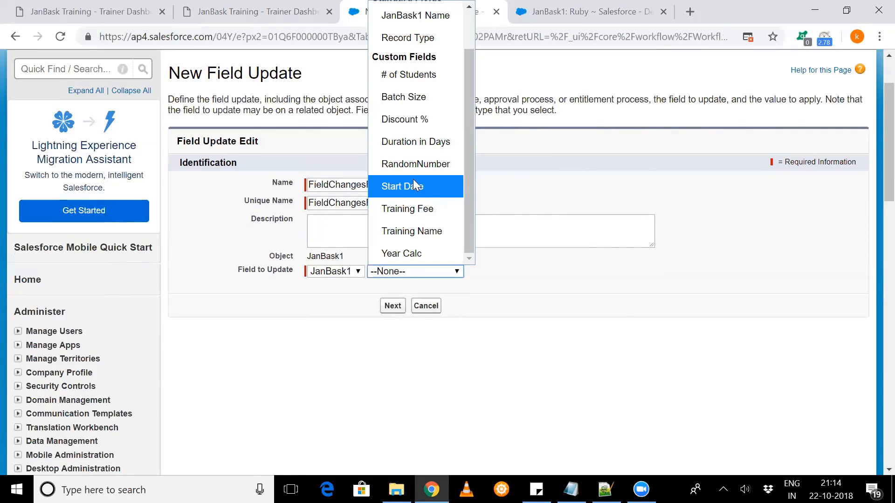
pyautogui.click(431, 97)
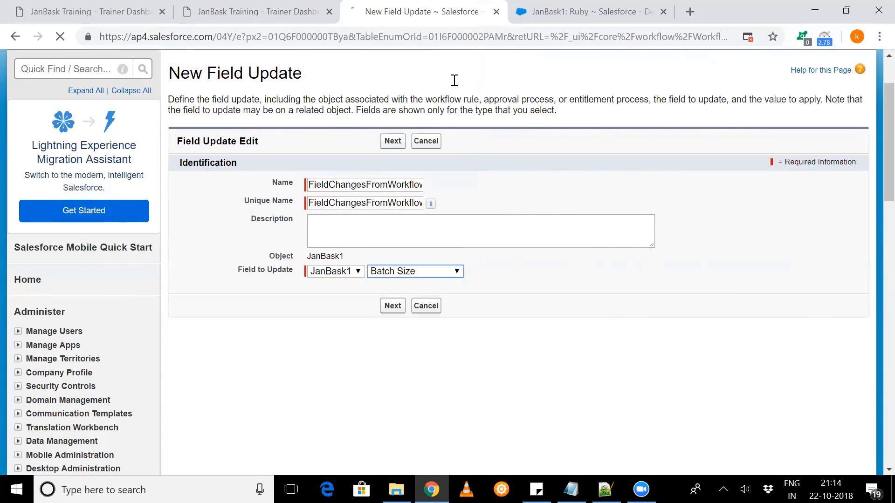
pyautogui.click(544, 2)
pyautogui.click(438, 2)
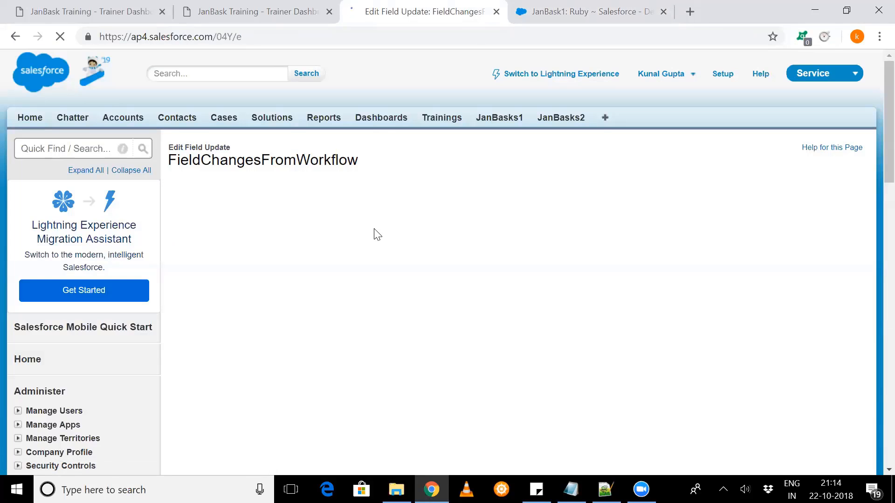
# - Set the new Batch Size value with the formula ("Expensive Training") and save the field update
pyautogui.scroll(-3, 375, 232)
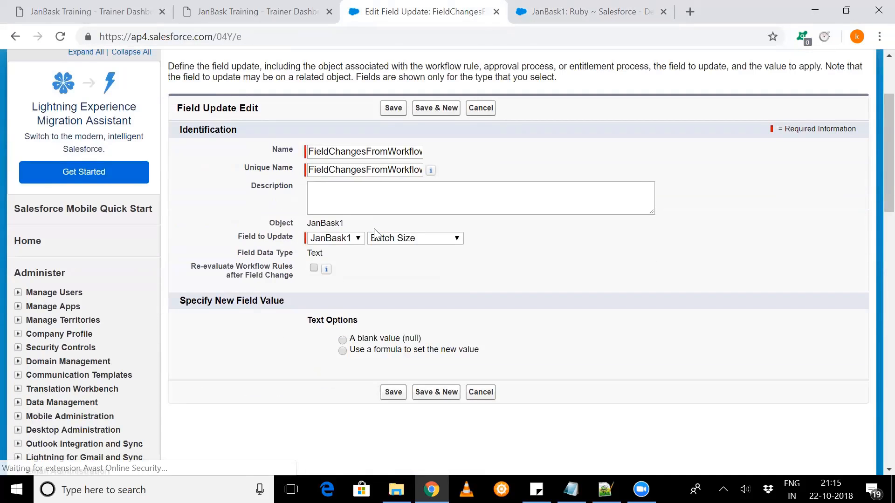
pyautogui.scroll(-2, 375, 232)
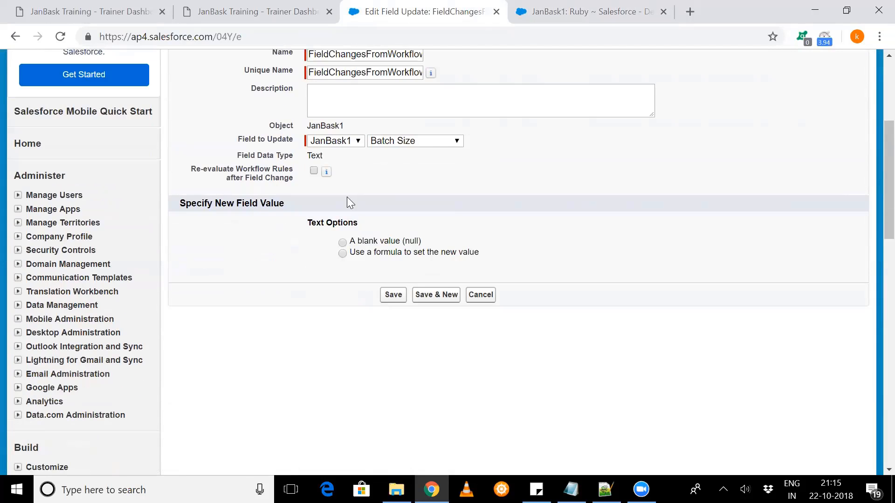
pyautogui.click(342, 253)
pyautogui.click(353, 277)
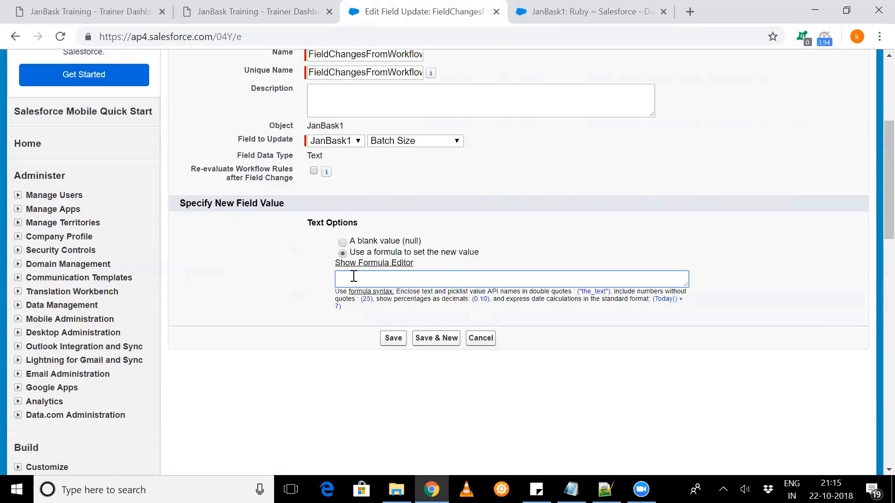
pyautogui.write('("Expensive Training")')
pyautogui.click(390, 343)
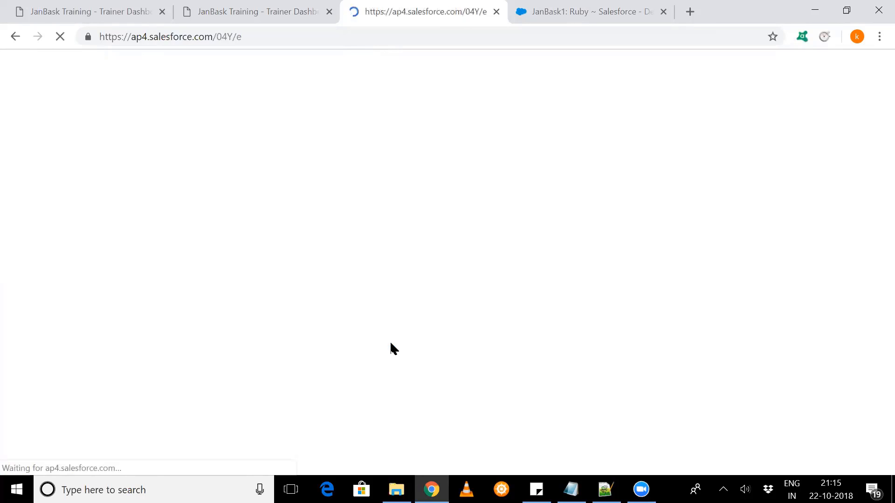
# - Review the rule's new field update action and evaluation criteria against the Ruby record
pyautogui.scroll(-2, 390, 349)
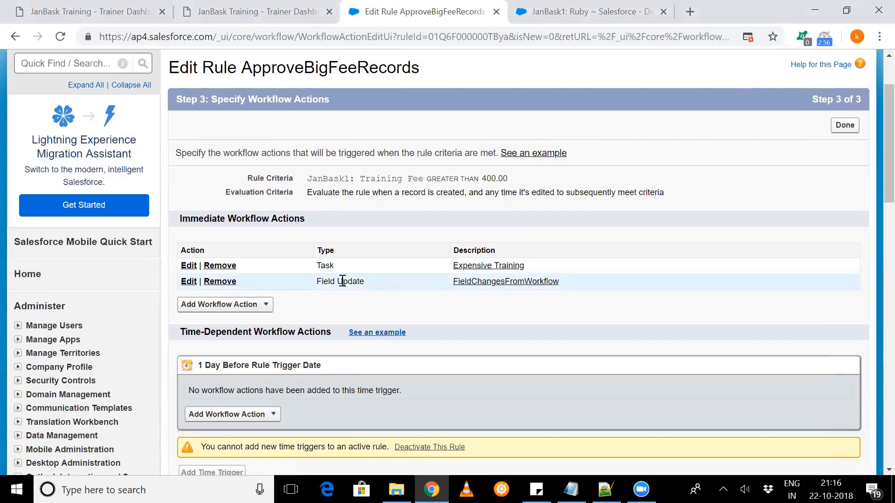
pyautogui.moveTo(365, 281); pyautogui.dragTo(312, 283)
pyautogui.click(601, 7)
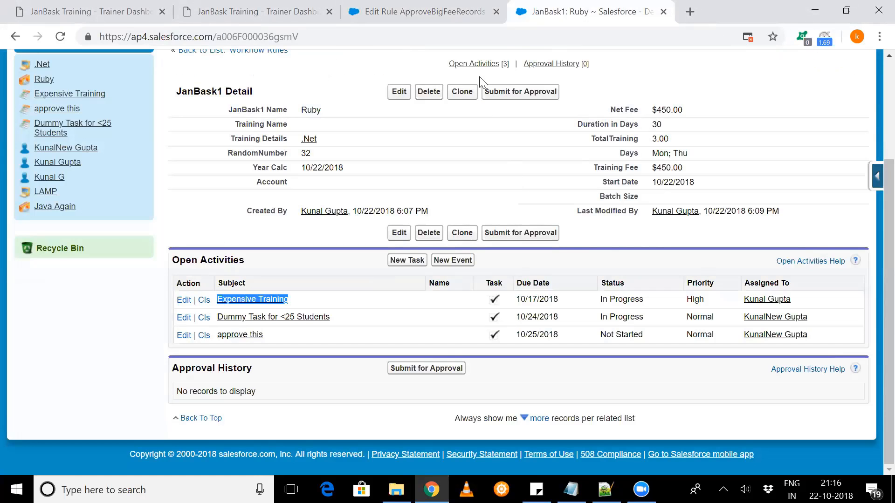
pyautogui.click(425, 6)
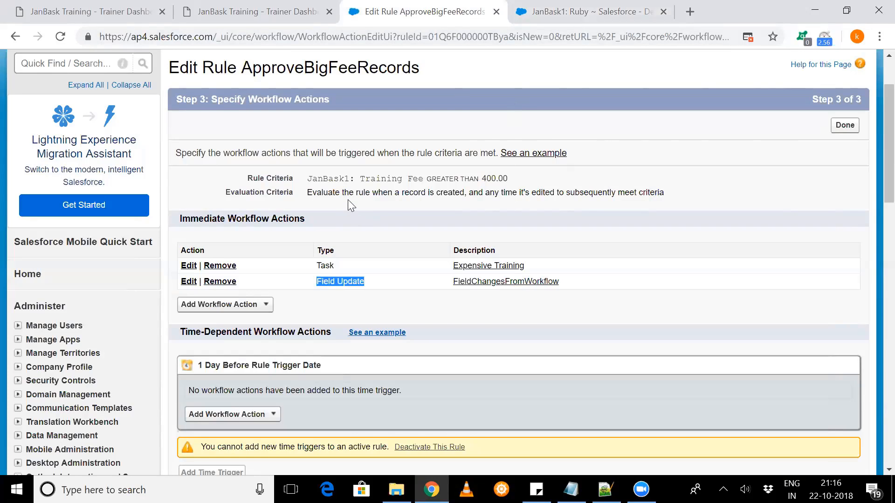
pyautogui.moveTo(349, 194); pyautogui.dragTo(644, 197)
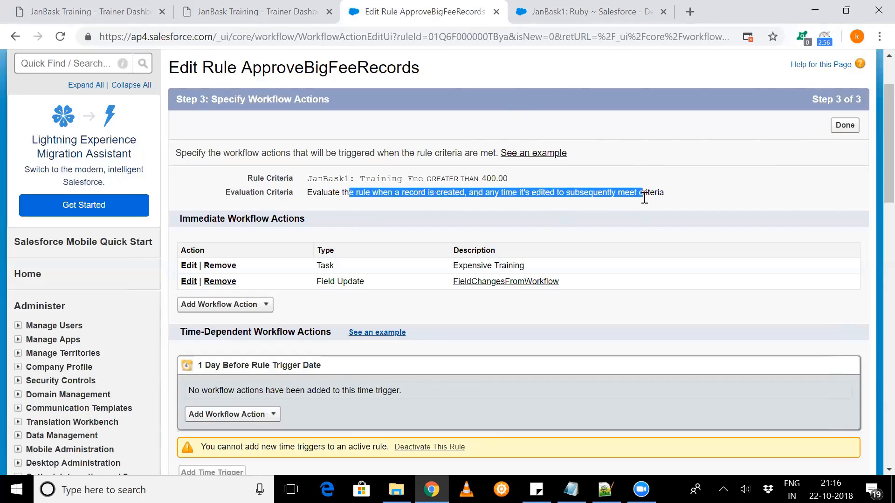
pyautogui.click(593, 7)
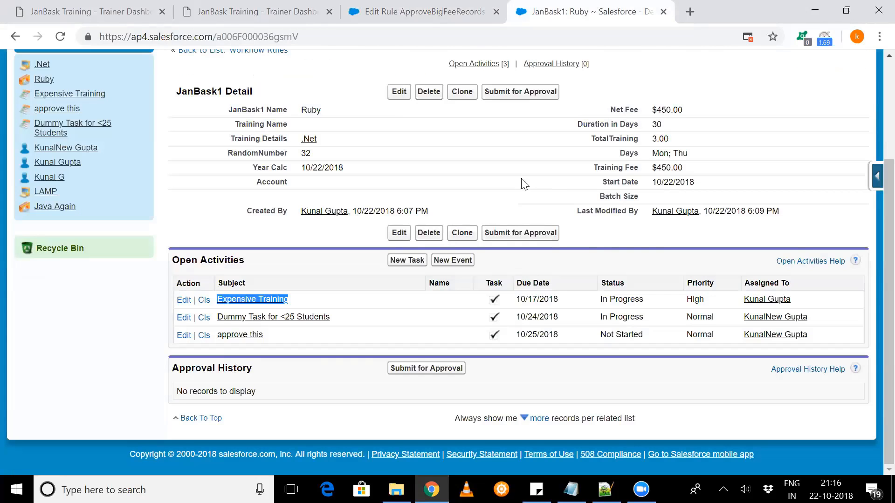
pyautogui.click(400, 92)
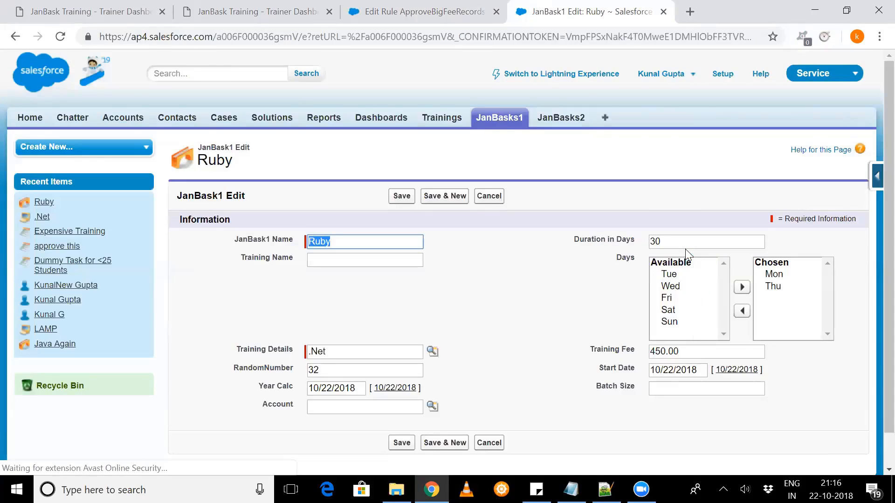
pyautogui.scroll(-1, 685, 248)
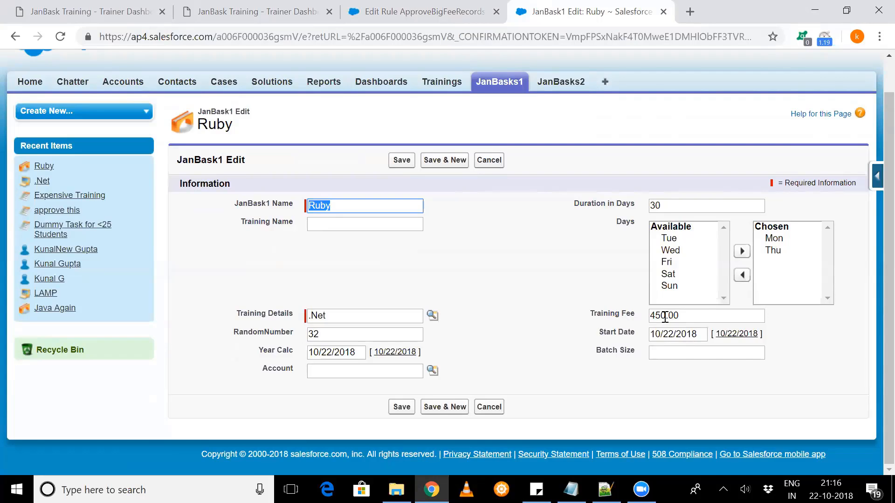
pyautogui.click(665, 317)
pyautogui.click(487, 160)
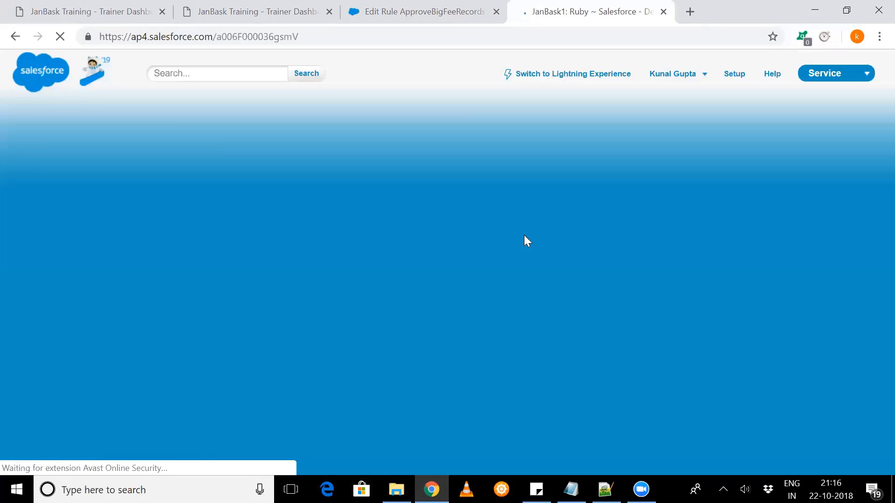
# - Compare the Ruby record's Training Fee with the rule criteria and evaluation criteria of ApproveBigFeeRecords
pyautogui.scroll(-2, 643, 233)
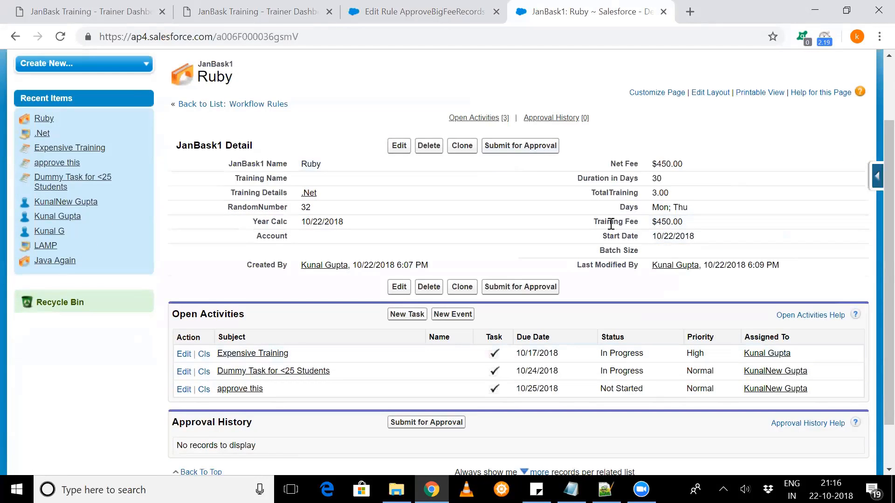
pyautogui.moveTo(607, 223); pyautogui.dragTo(704, 225)
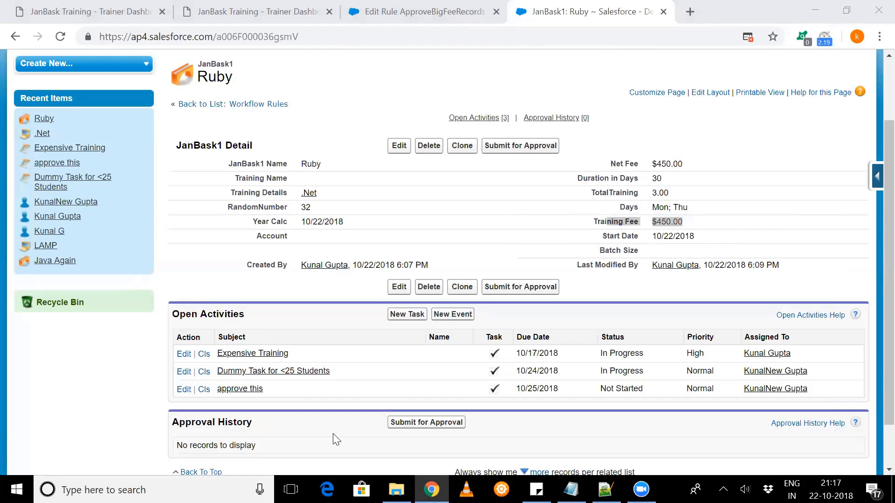
pyautogui.click(422, 8)
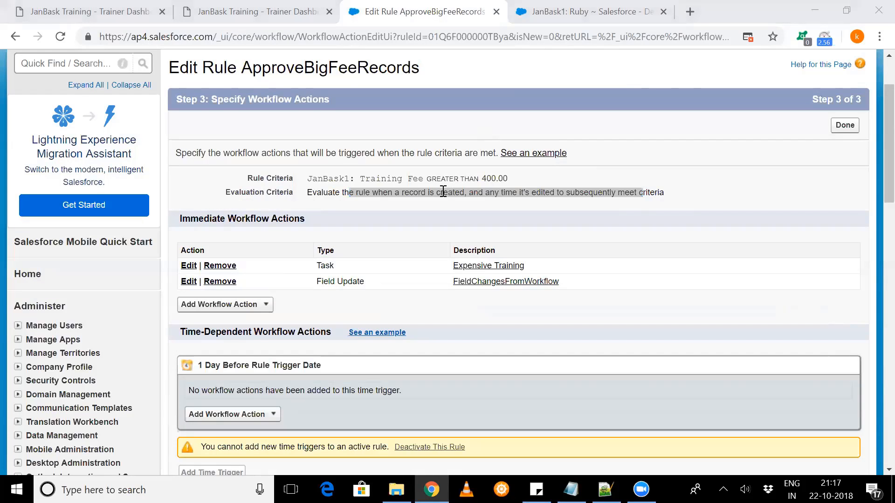
pyautogui.moveTo(497, 196); pyautogui.dragTo(450, 202)
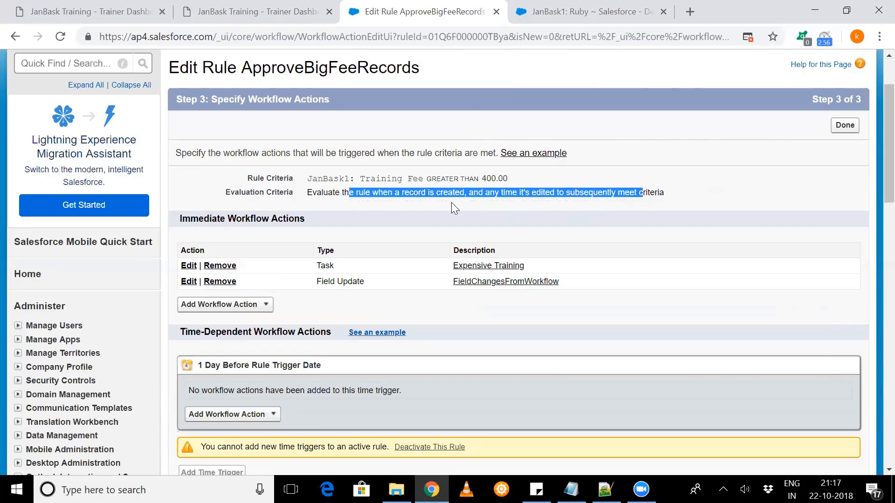
pyautogui.click(569, 4)
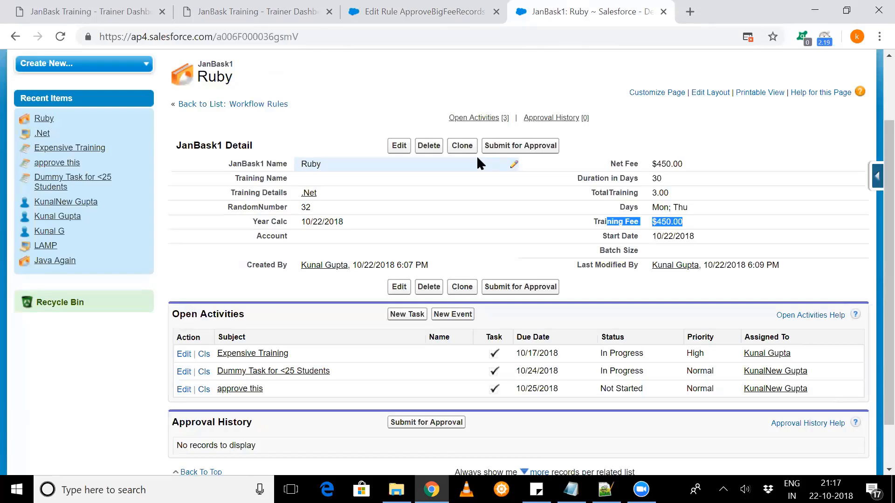
pyautogui.click(426, 9)
pyautogui.click(551, 207)
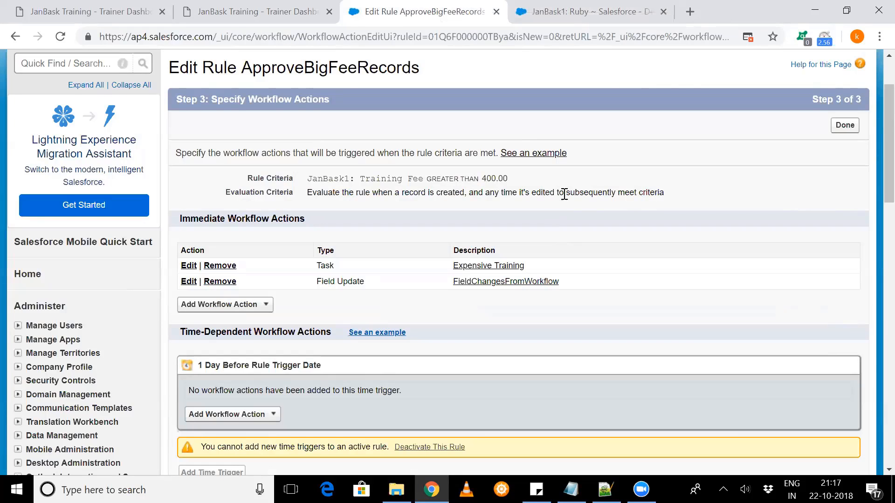
pyautogui.moveTo(564, 194); pyautogui.dragTo(663, 193)
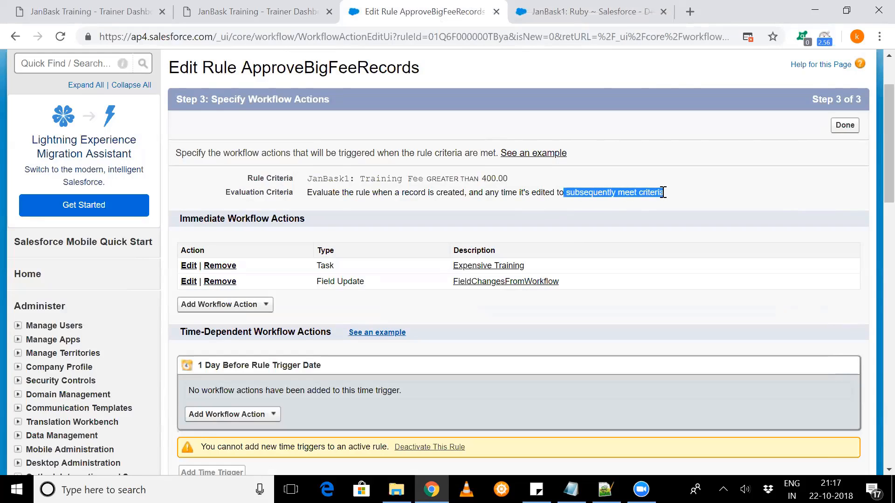
# - Set the Training Fee on the Ruby record to 459.00, save it, and check the Batch Size field
pyautogui.click(607, 9)
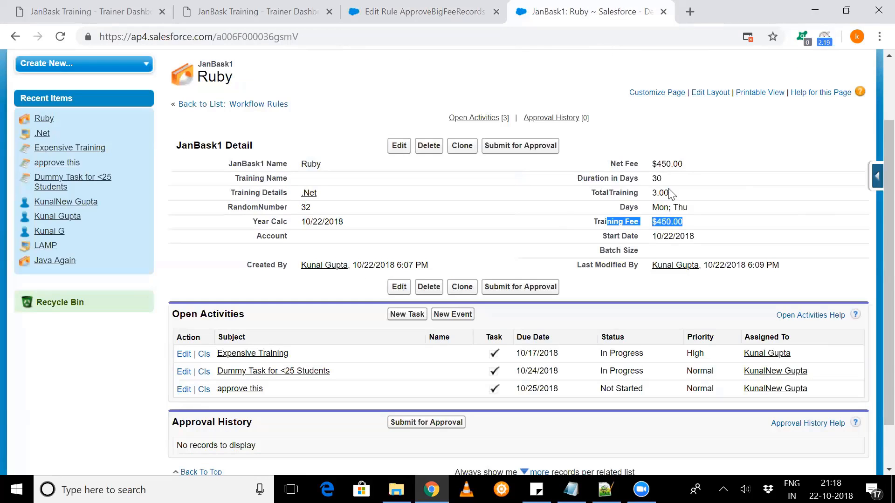
pyautogui.doubleClick(695, 221)
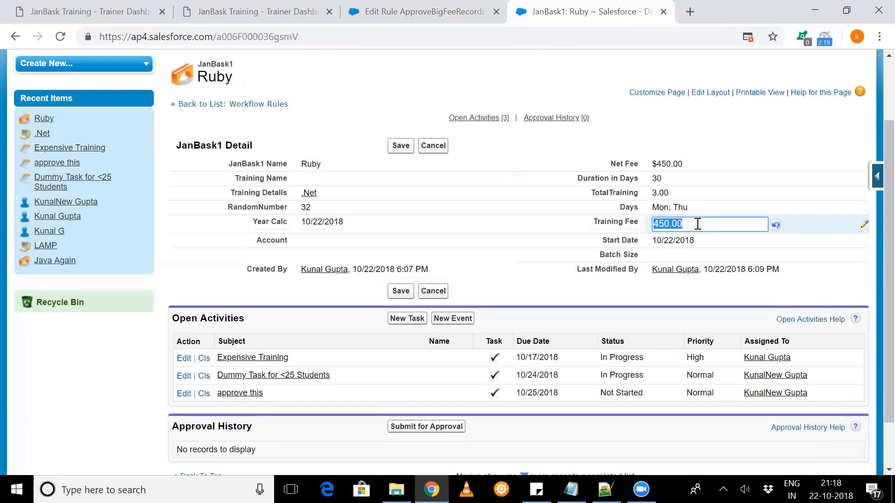
pyautogui.click(697, 224)
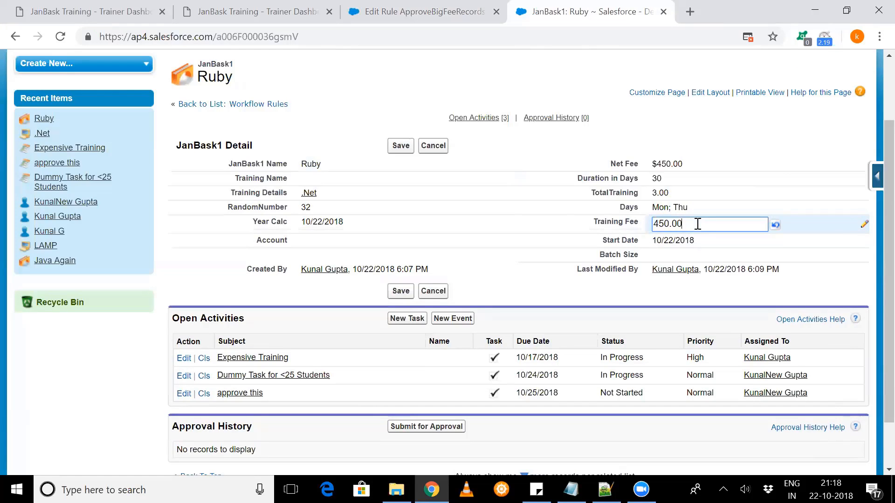
pyautogui.click(669, 223)
pyautogui.press('BackSpace')
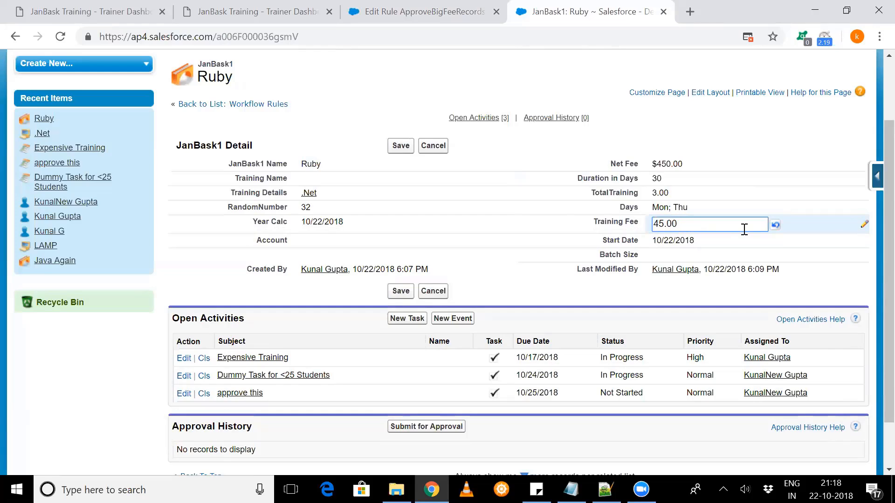
pyautogui.write('9')
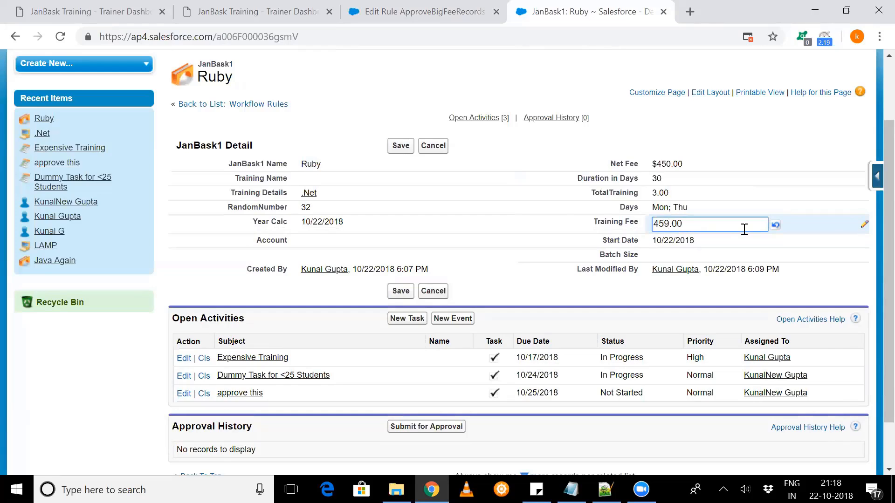
pyautogui.click(396, 146)
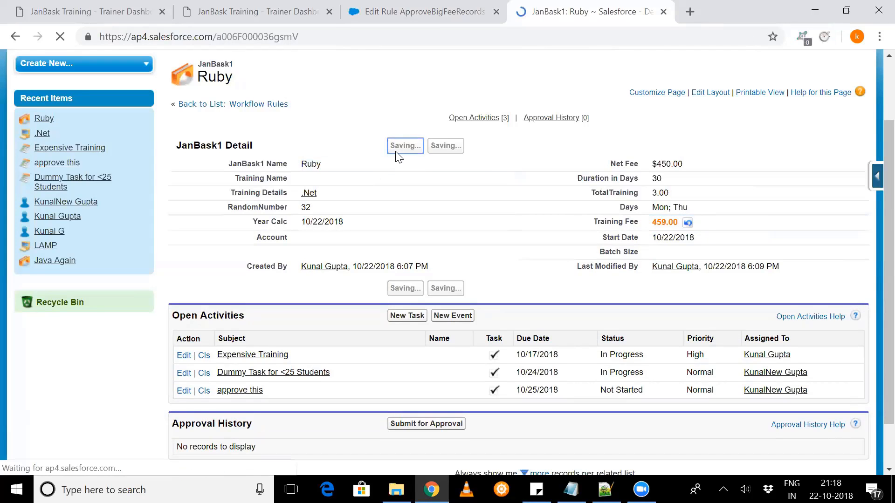
pyautogui.scroll(-1, 425, 226)
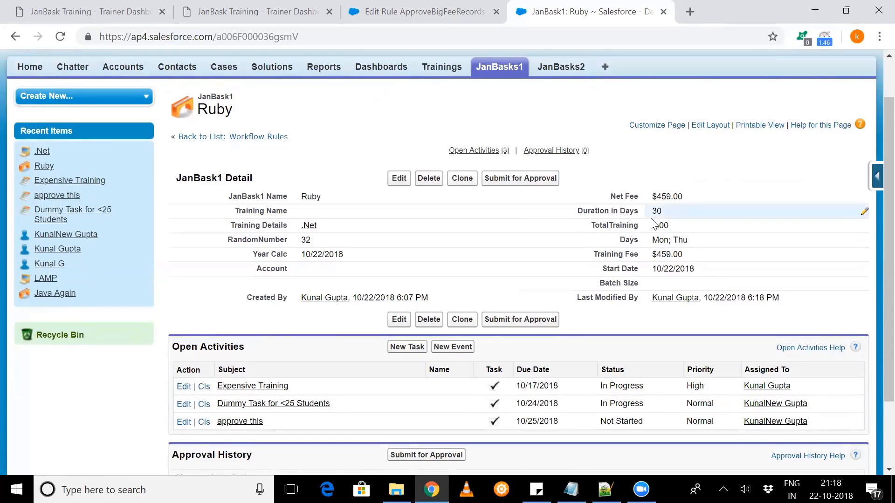
# - Lower the Ruby record's Training Fee to 395, below the rule's threshold, and save the record
pyautogui.doubleClick(729, 255)
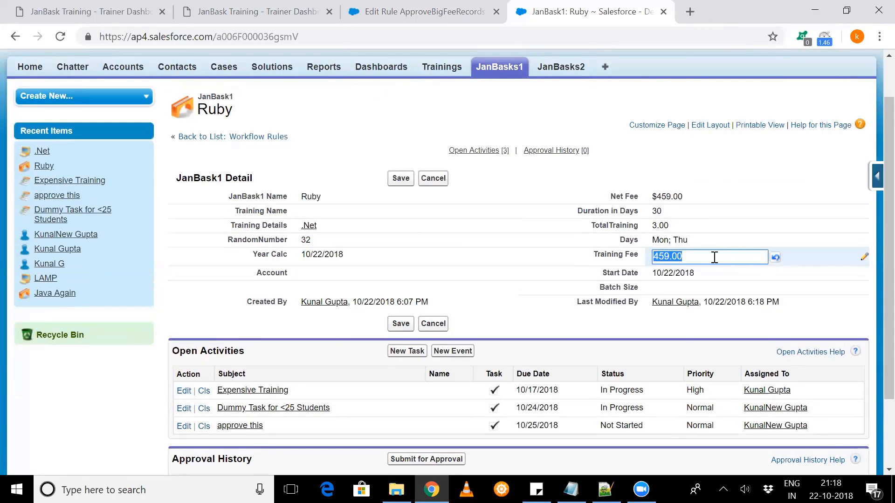
pyautogui.write('395')
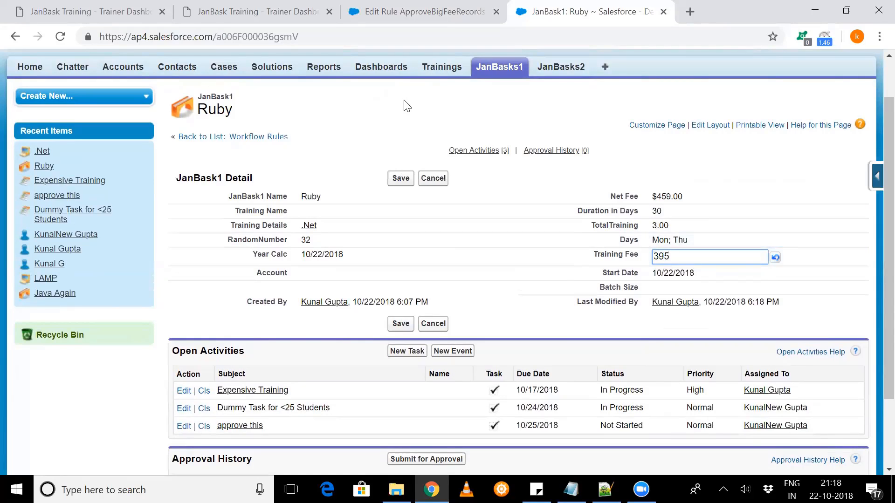
pyautogui.click(401, 178)
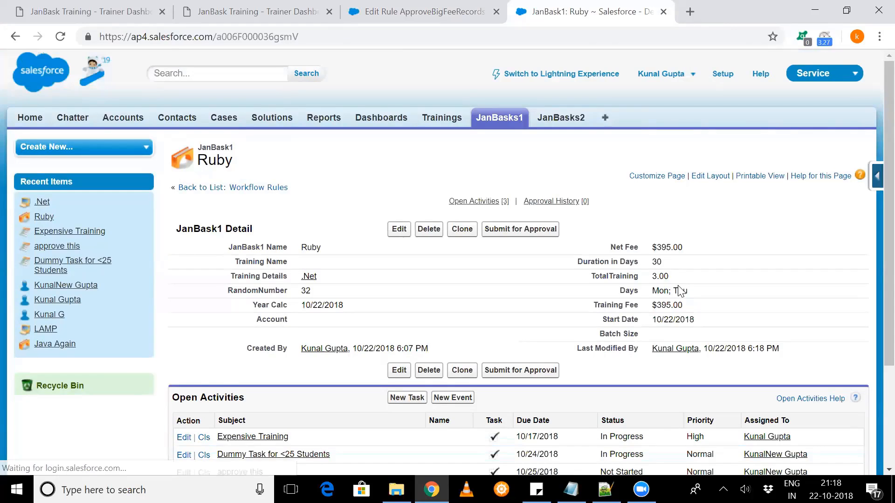
# - Raise the Ruby record's Training Fee to 450, recheck the rule's evaluation criteria, and save the record
pyautogui.scroll(-1, 680, 292)
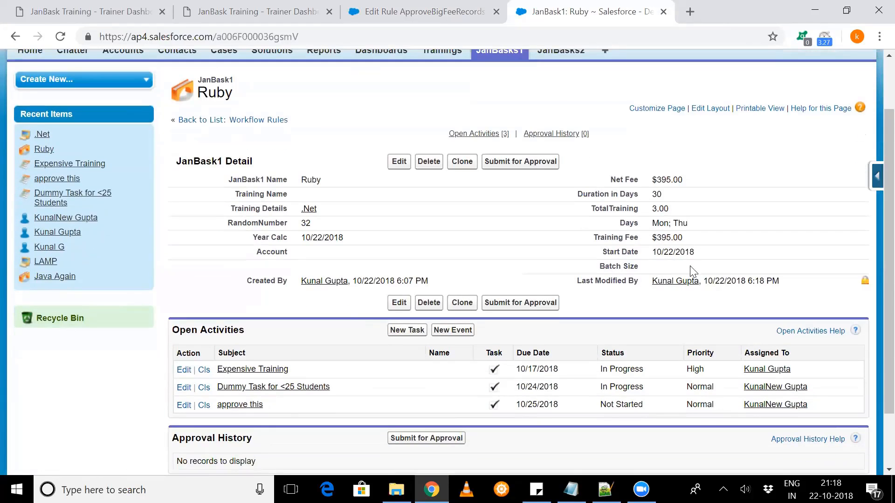
pyautogui.doubleClick(692, 239)
pyautogui.write('450')
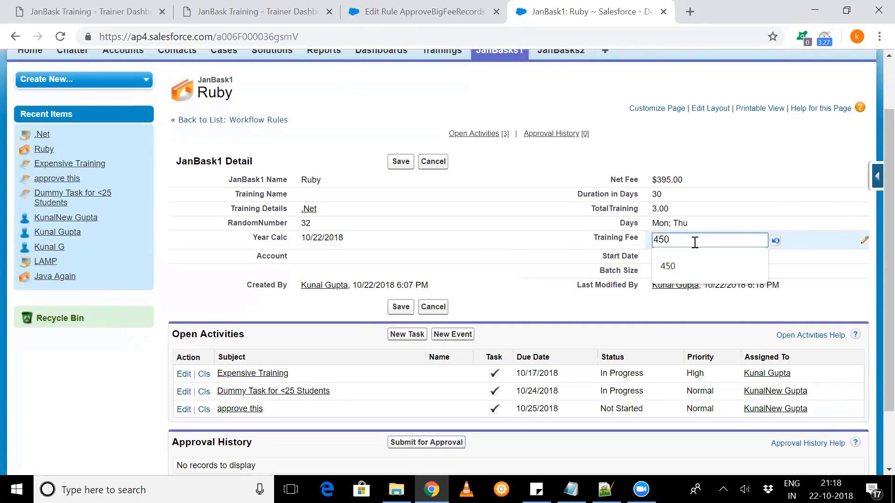
pyautogui.click(535, 214)
pyautogui.click(504, 7)
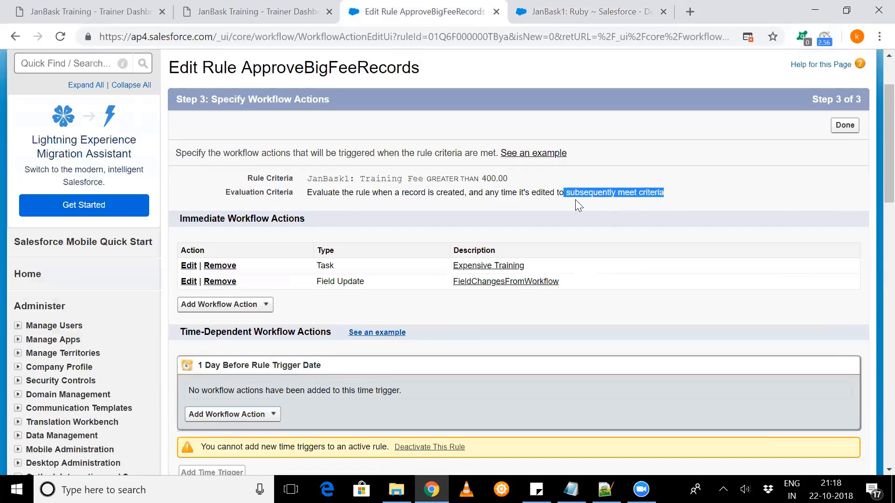
pyautogui.moveTo(541, 193); pyautogui.dragTo(659, 192)
pyautogui.moveTo(660, 193); pyautogui.dragTo(661, 193)
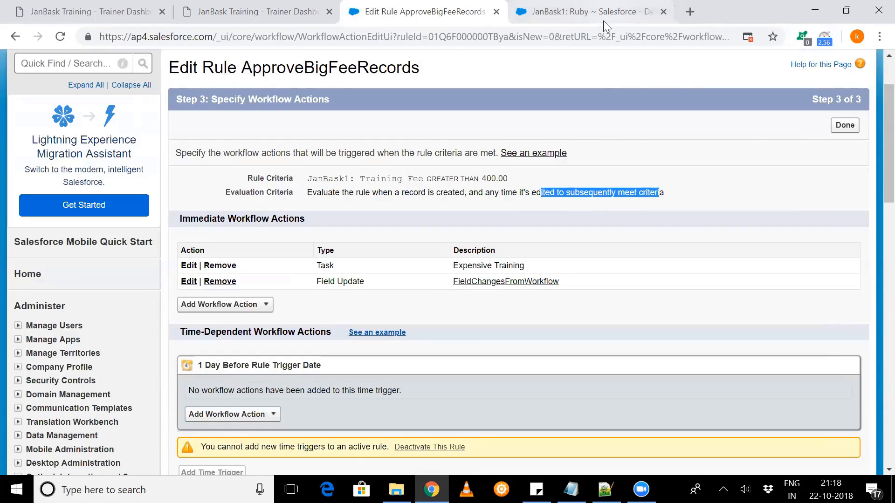
pyautogui.click(603, 13)
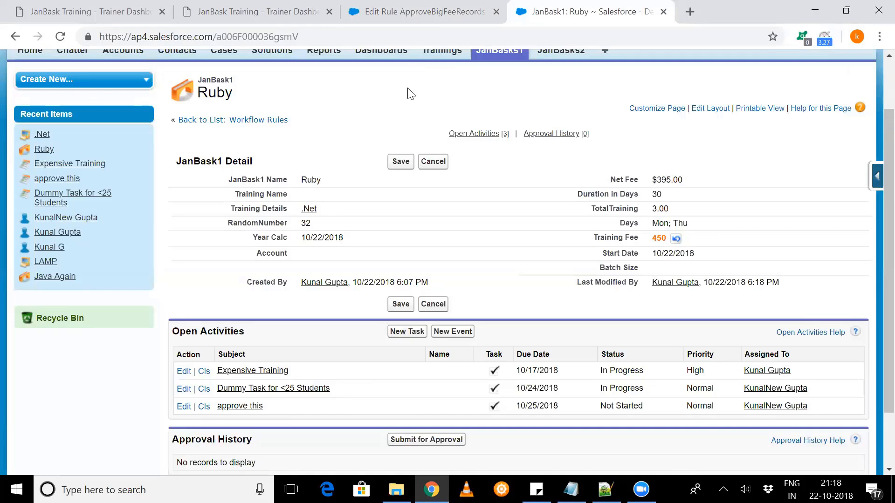
pyautogui.click(403, 161)
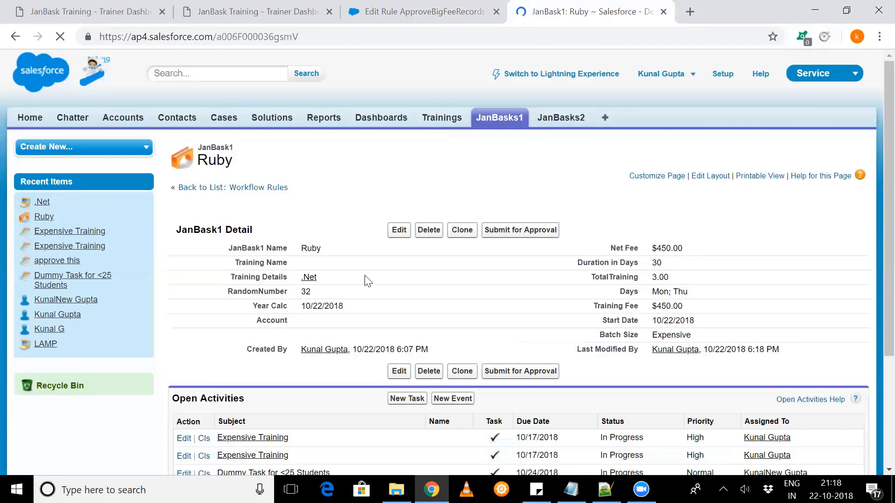
# - Examine the Ruby record's Batch Size and open activities against the actions defined in the workflow rule
pyautogui.scroll(-4, 366, 279)
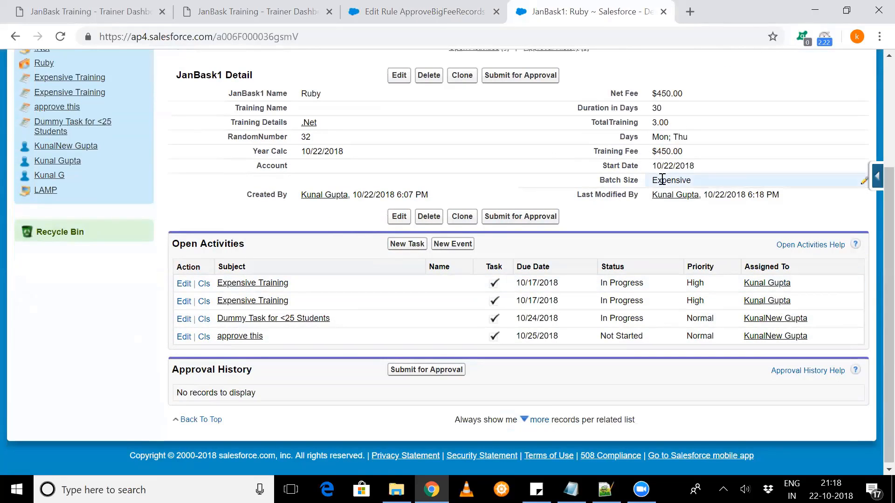
pyautogui.moveTo(652, 180); pyautogui.dragTo(697, 185)
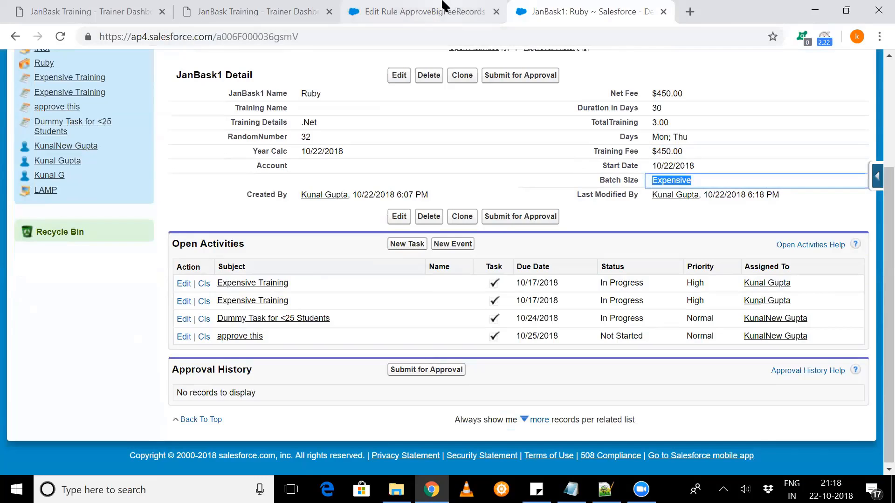
pyautogui.hotkey('ctrl', 'shift', 'Tab')
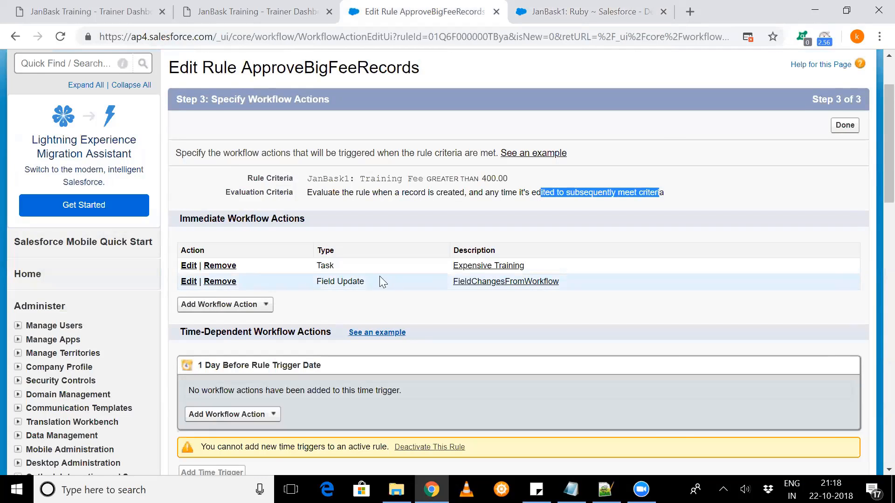
# - Set the Ruby record's Training Fee to 399, save it, and check the Batch Size and open activities
pyautogui.click(599, 9)
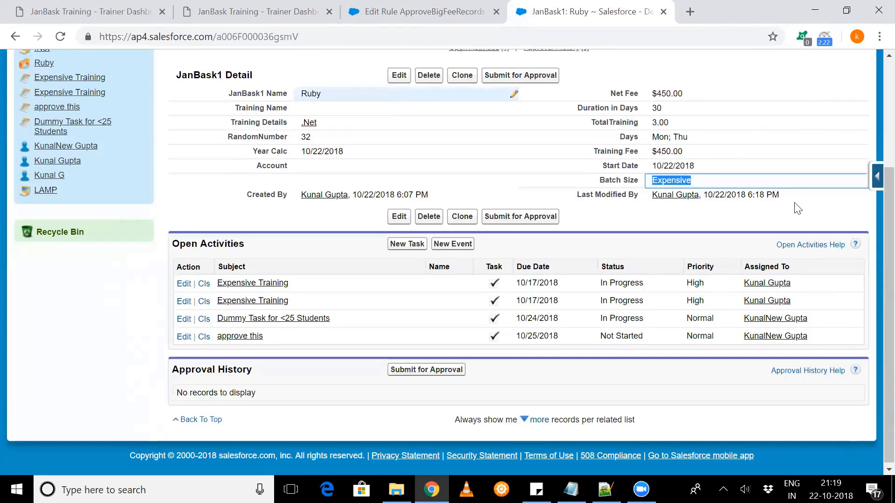
pyautogui.doubleClick(714, 153)
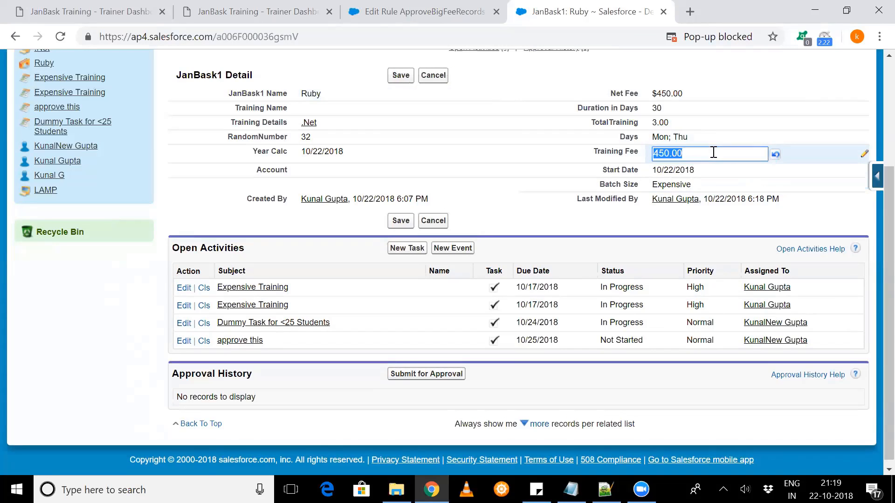
pyautogui.write('99')
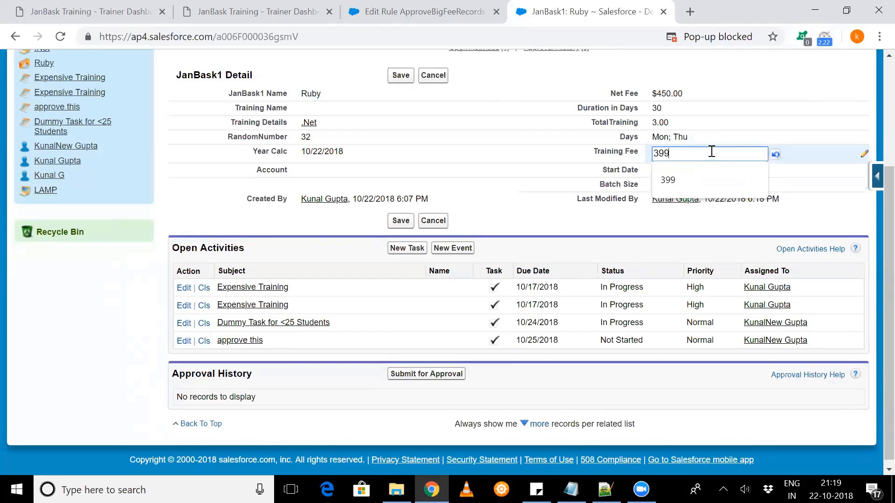
pyautogui.click(402, 85)
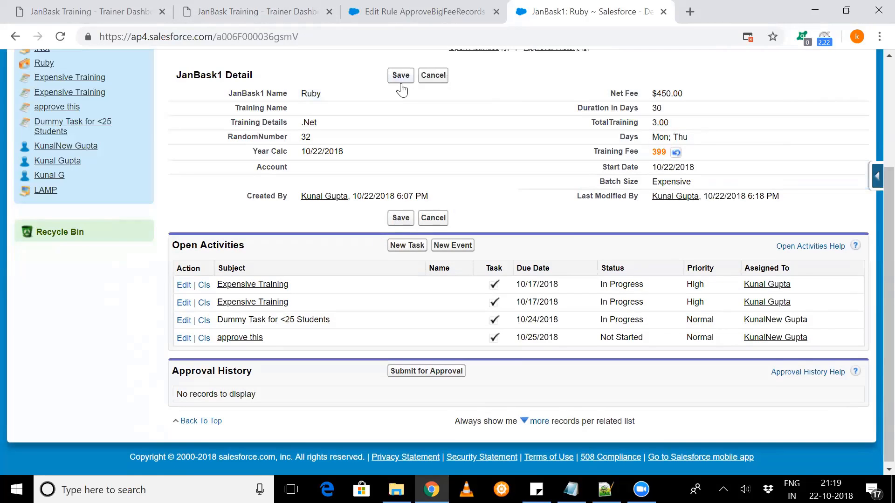
pyautogui.click(397, 79)
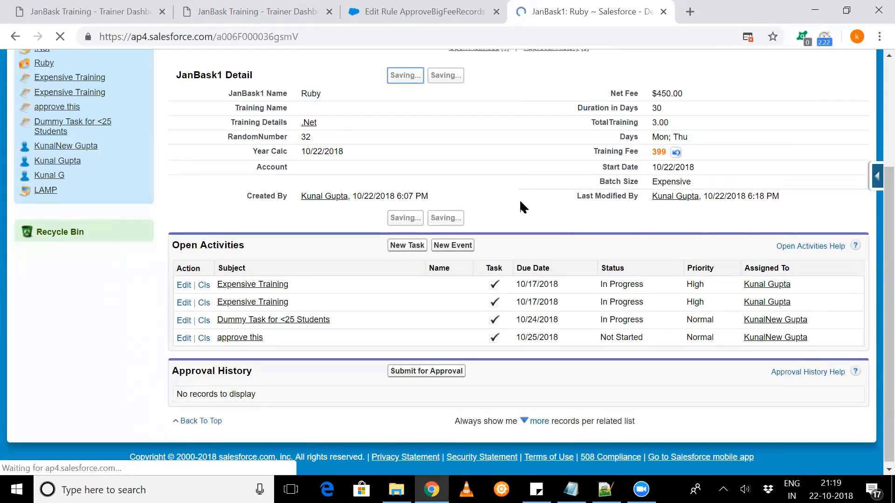
pyautogui.scroll(-2, 517, 344)
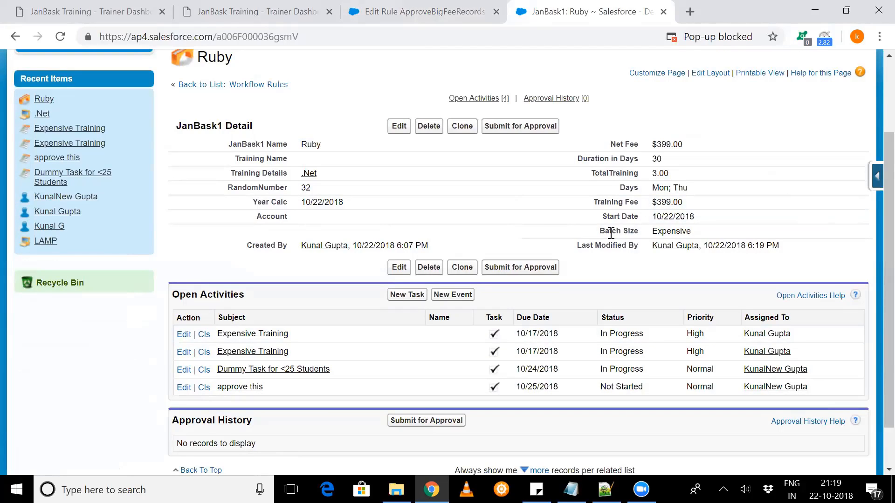
# - Compare the Ruby record's Batch Size and Training Fee with the ApproveBigFeeRecords rule's criteria and immediate actions
pyautogui.moveTo(643, 231); pyautogui.dragTo(695, 236)
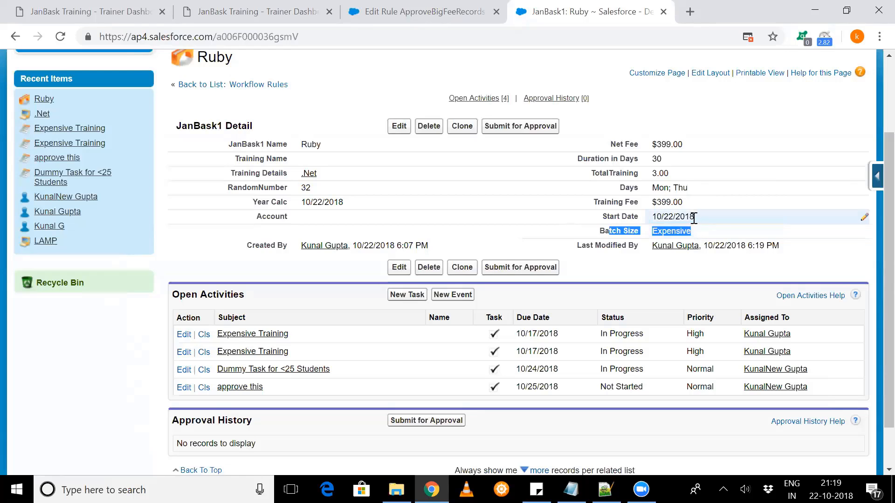
pyautogui.click(696, 210)
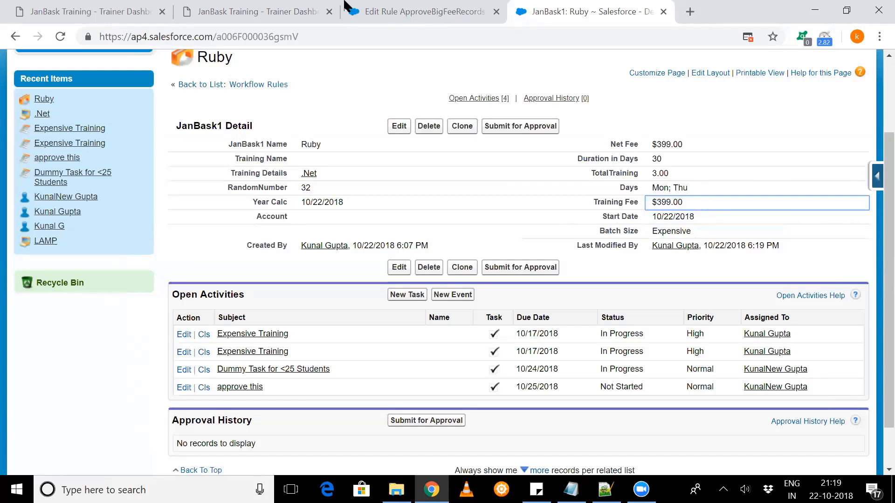
pyautogui.hotkey('ctrl', 'shift', 'Tab')
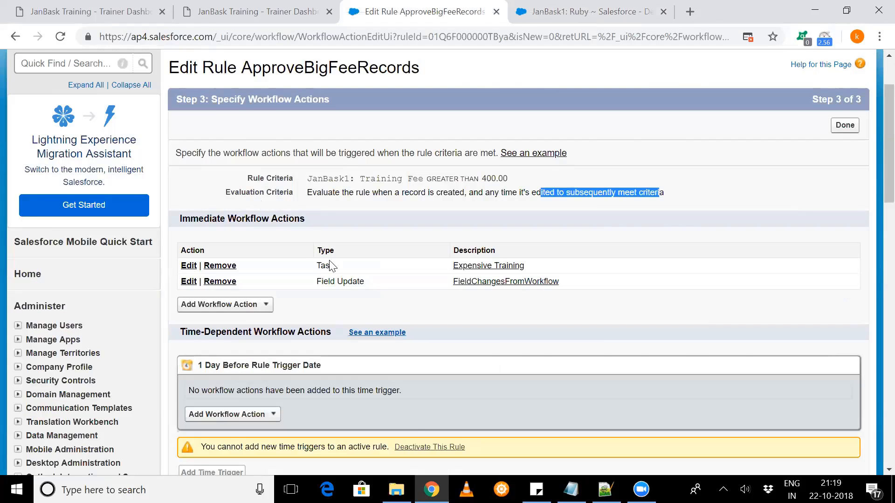
# - Replace the Ruby record's Batch Size with "upio", save the record, and check its open activities
pyautogui.click(535, 6)
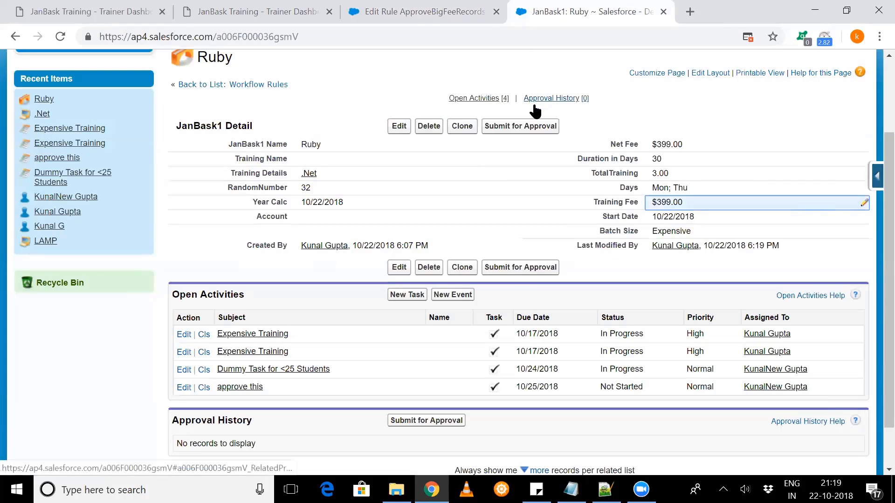
pyautogui.doubleClick(716, 230)
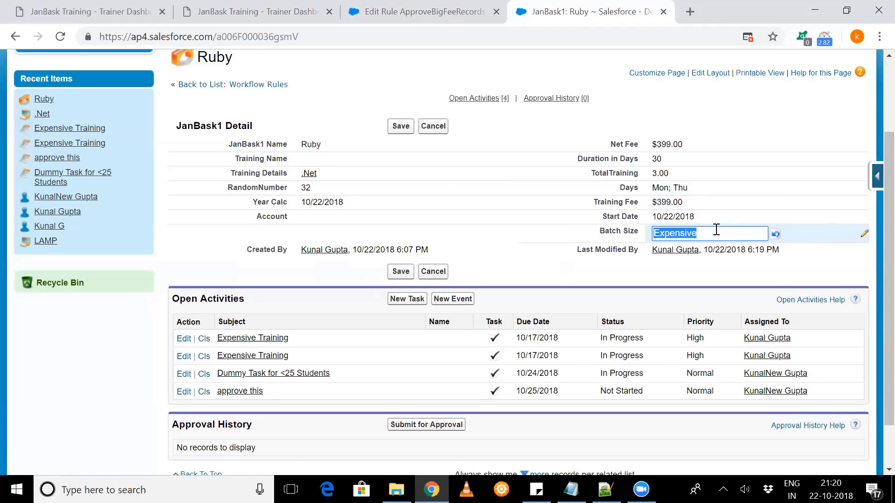
pyautogui.press('BackSpace')
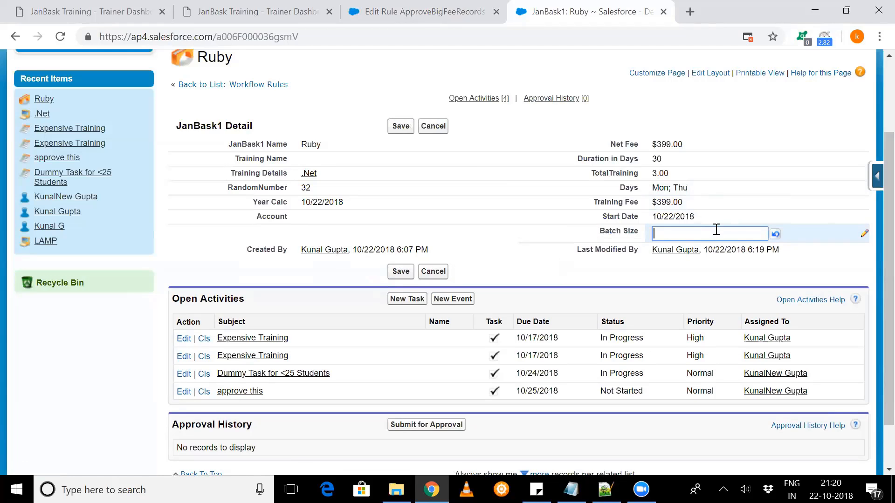
pyautogui.write('upio')
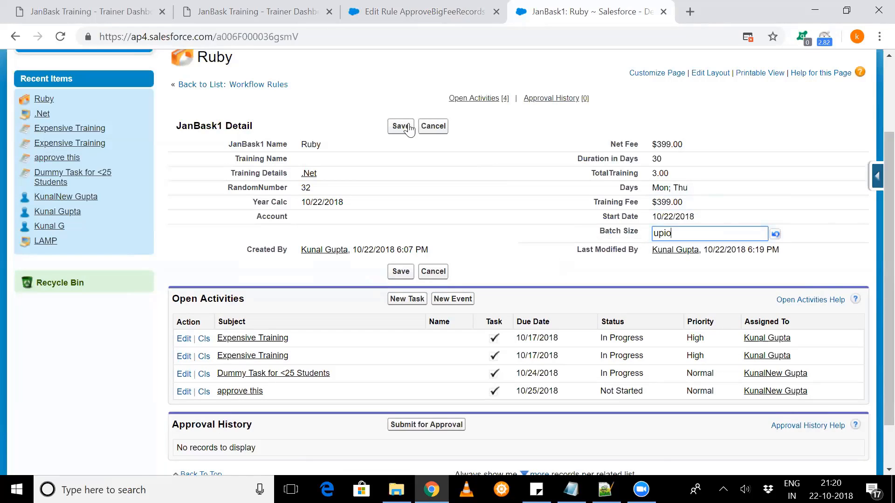
pyautogui.click(408, 128)
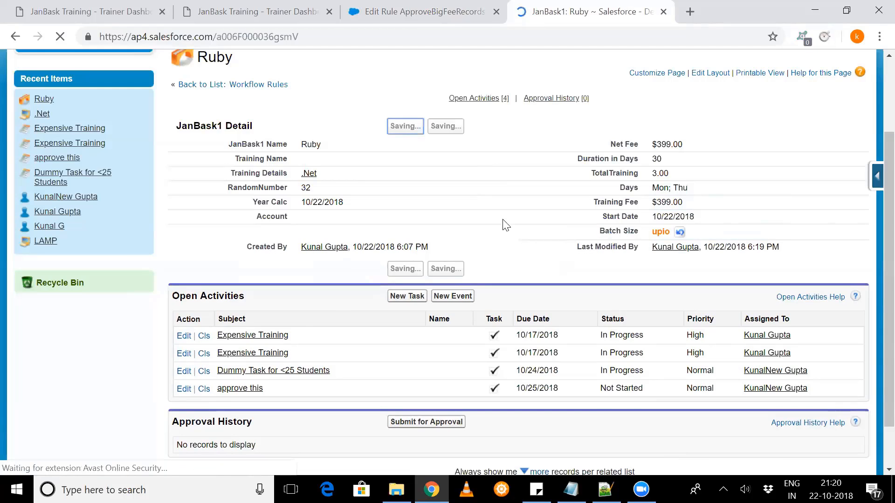
pyautogui.scroll(-3, 502, 223)
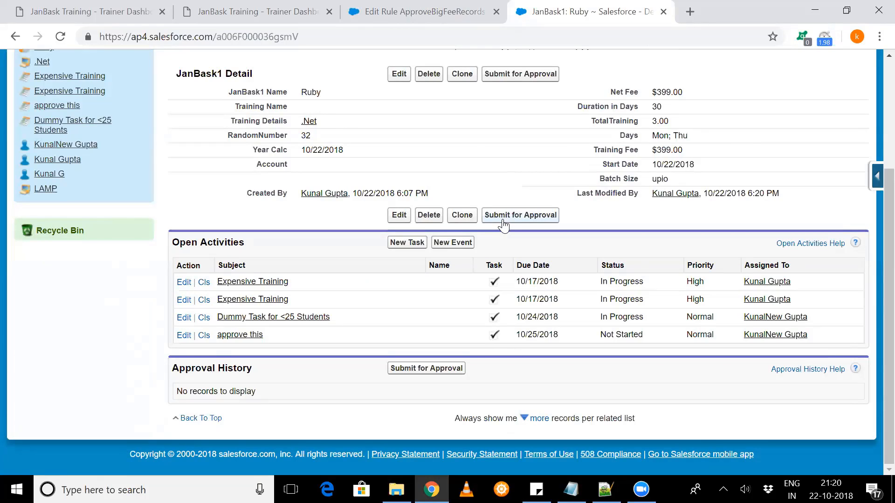
pyautogui.click(502, 220)
# - Return to the ApproveBigFeeRecords rule and review its Training Fee criterion
pyautogui.click(449, 0)
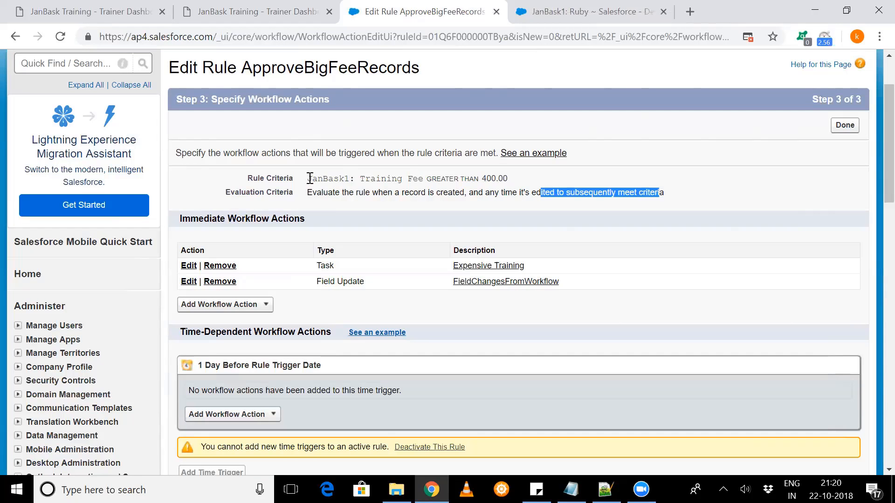
pyautogui.moveTo(308, 178); pyautogui.dragTo(510, 184)
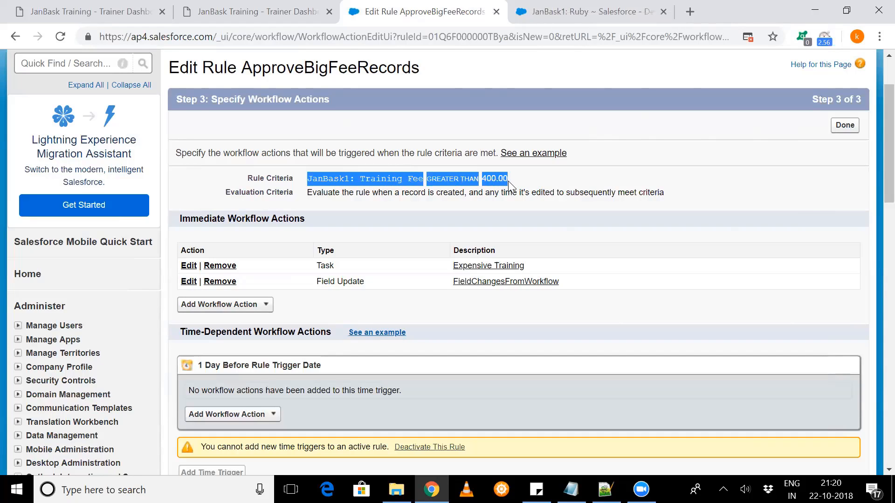
pyautogui.click(392, 179)
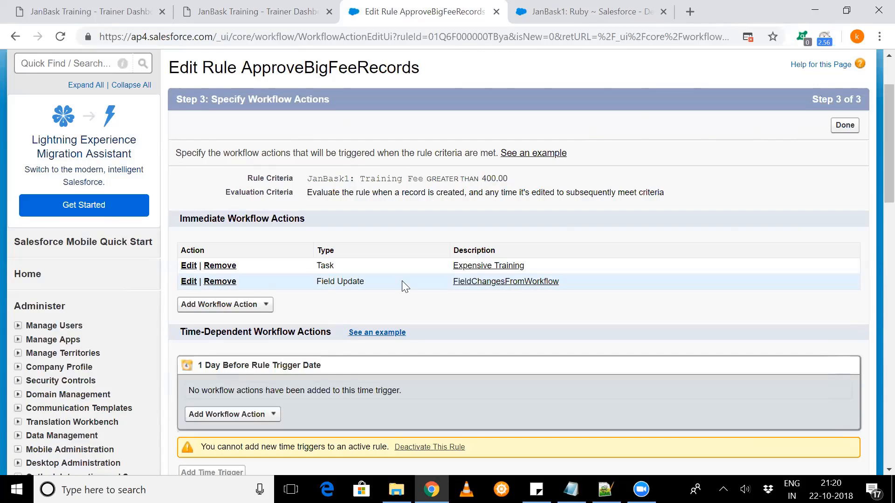
# - Start a new outbound message as an immediate action of the rule and look through its configuration fields
pyautogui.click(246, 307)
pyautogui.scroll(-1, 233, 311)
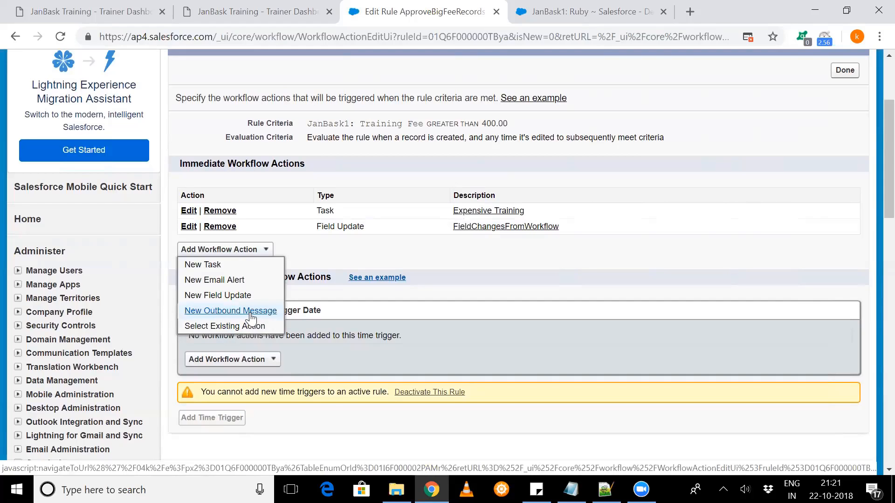
pyautogui.click(200, 313)
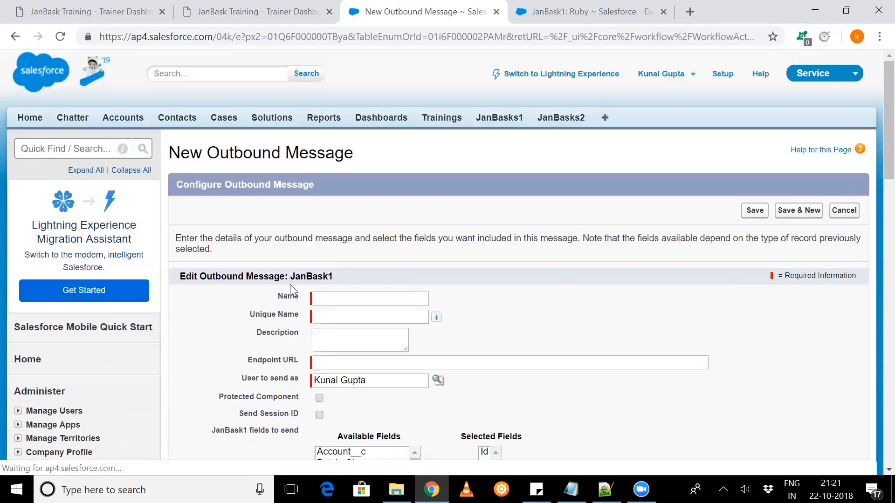
pyautogui.scroll(-3, 290, 284)
pyautogui.scroll(-1, 293, 291)
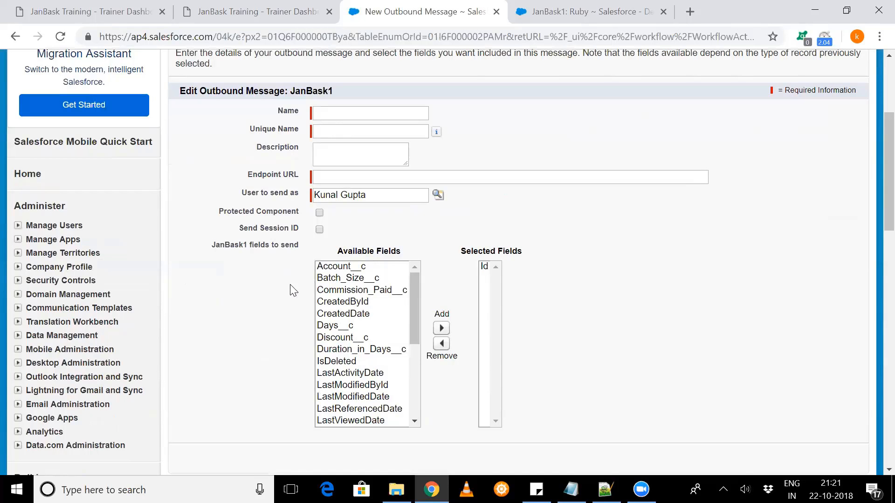
pyautogui.scroll(-1, 322, 294)
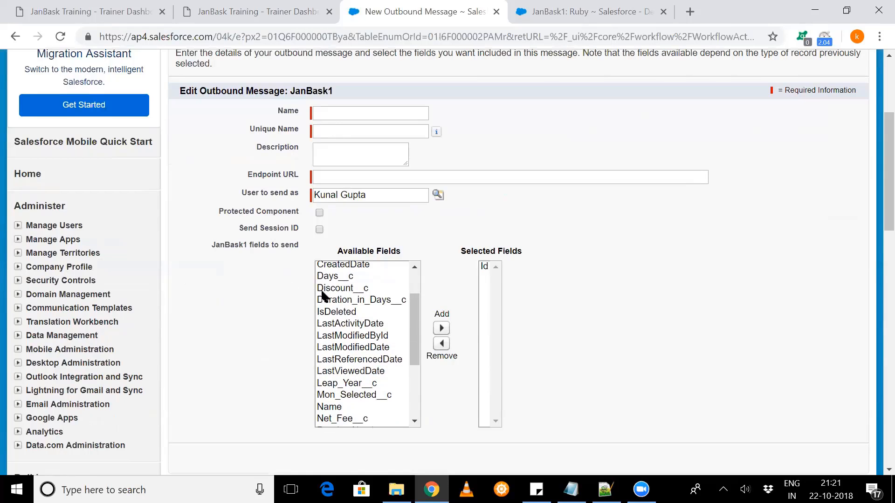
pyautogui.scroll(-3, 280, 319)
pyautogui.scroll(3, 280, 318)
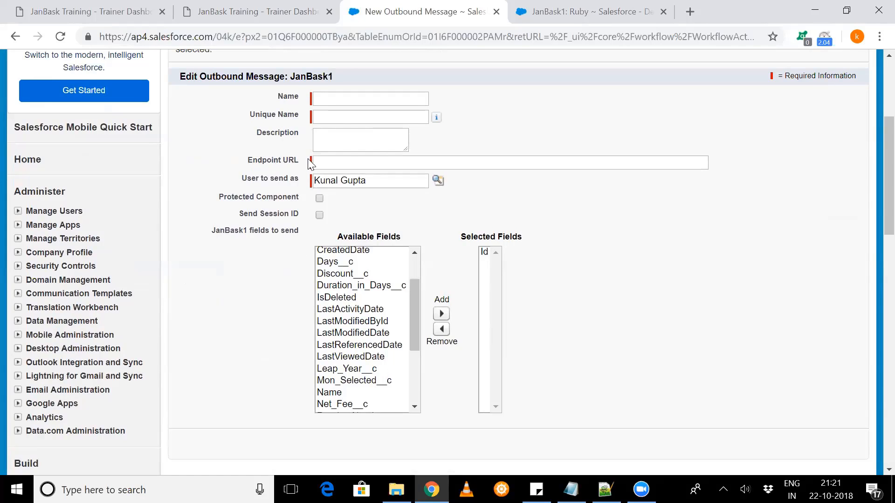
pyautogui.click(327, 161)
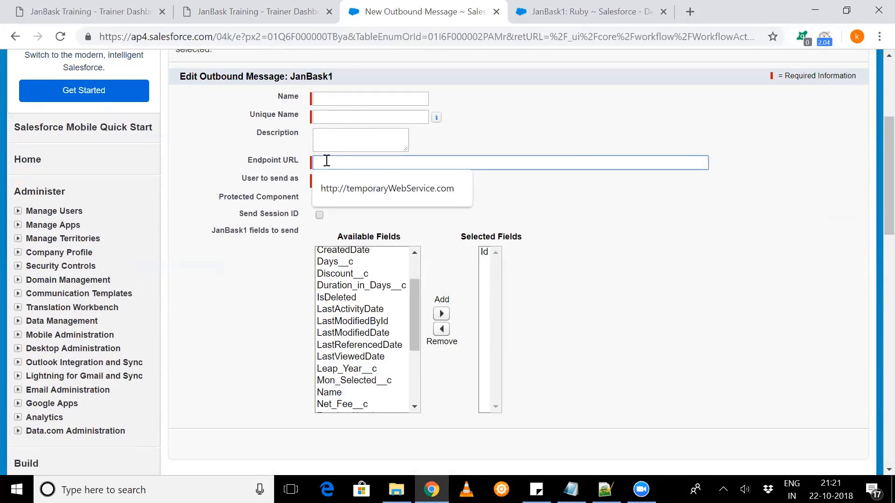
pyautogui.click(340, 184)
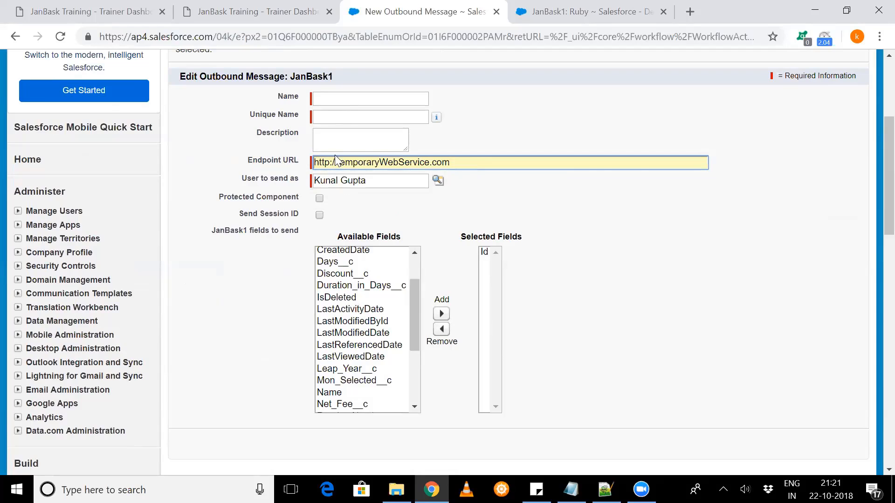
pyautogui.click(355, 273)
pyautogui.click(365, 324)
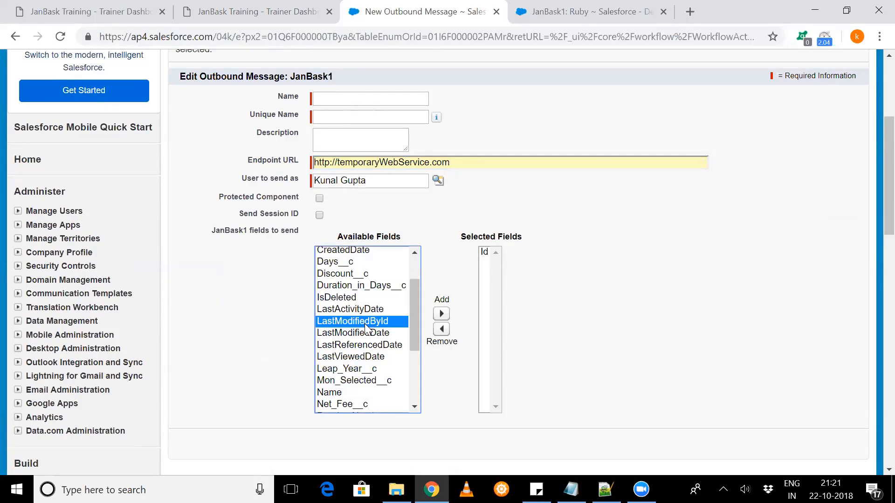
pyautogui.keyDown('ctrl'); pyautogui.click(331, 252); pyautogui.keyUp('ctrl')
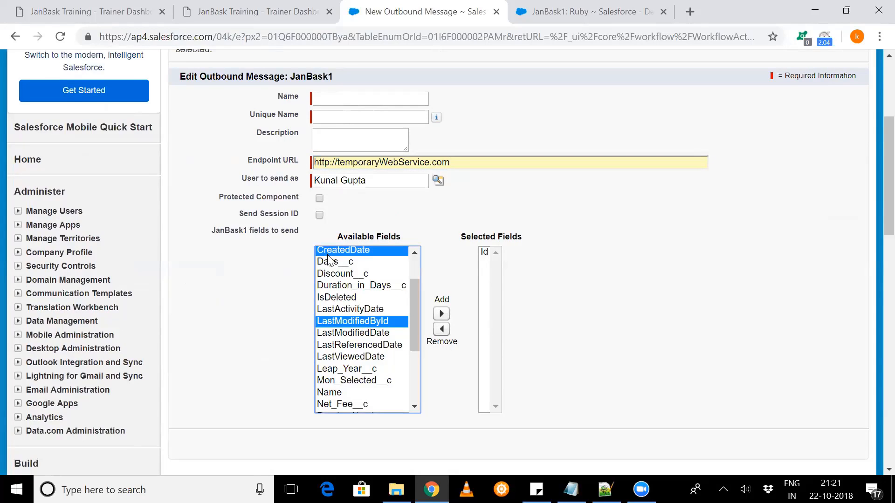
pyautogui.keyDown('ctrl'); pyautogui.click(340, 301); pyautogui.keyUp('ctrl')
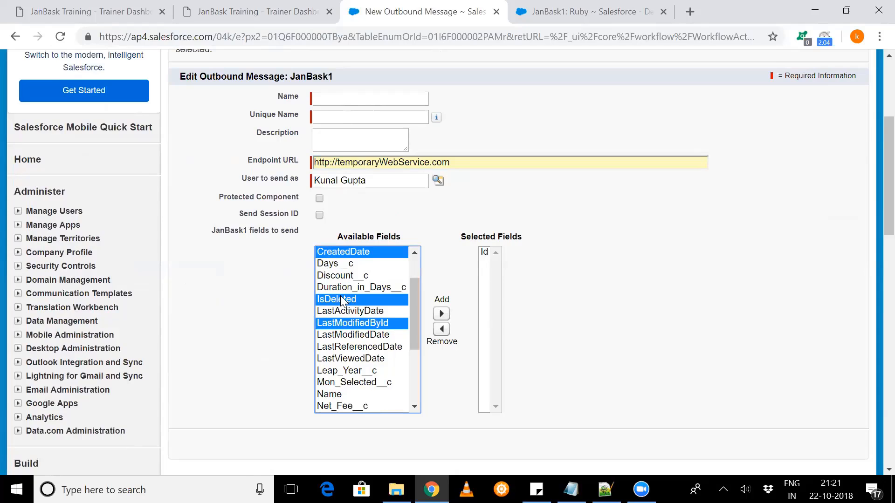
pyautogui.click(442, 314)
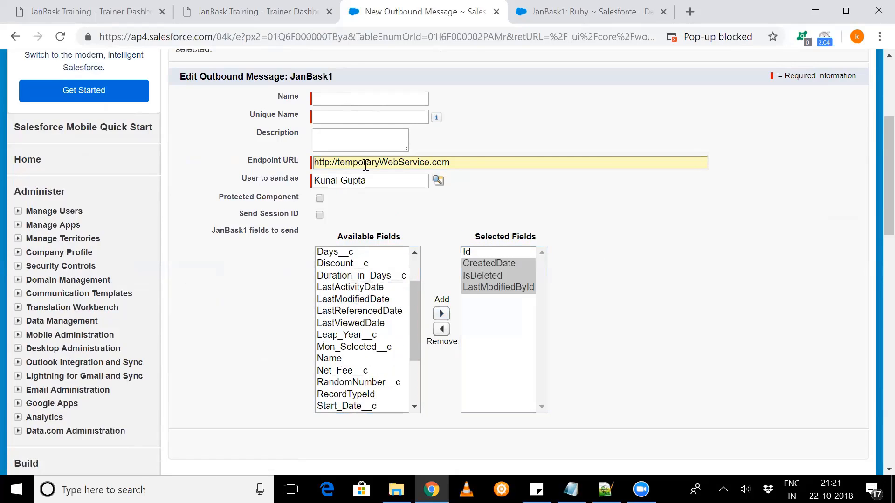
# - Look over the rest of the outbound message form and cancel it without saving
pyautogui.scroll(-1, 373, 182)
pyautogui.scroll(-2, 375, 188)
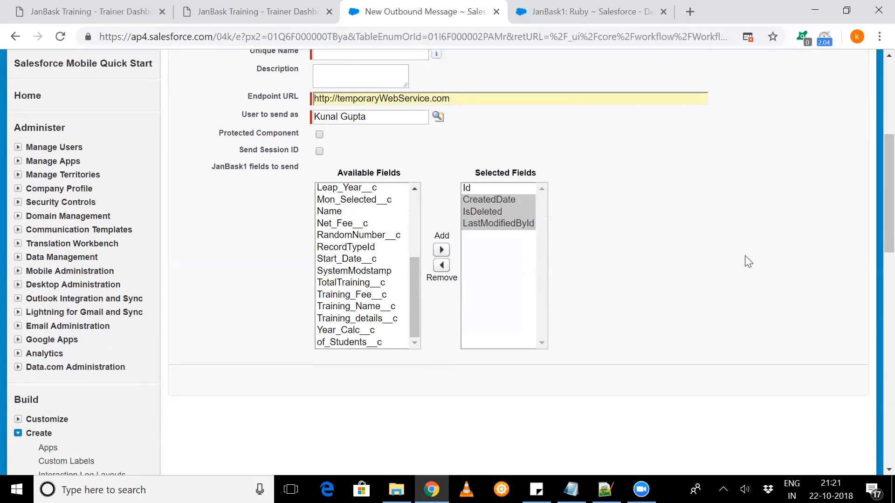
pyautogui.scroll(1, 744, 259)
pyautogui.scroll(5, 801, 230)
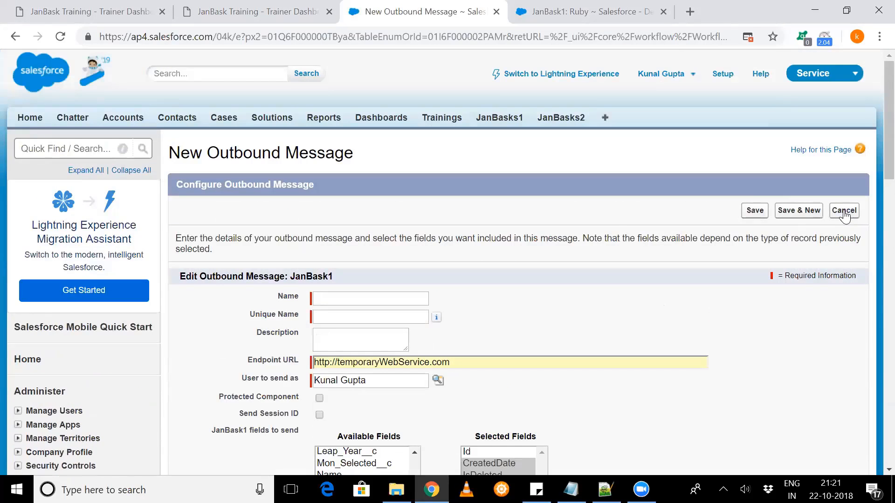
pyautogui.click(843, 210)
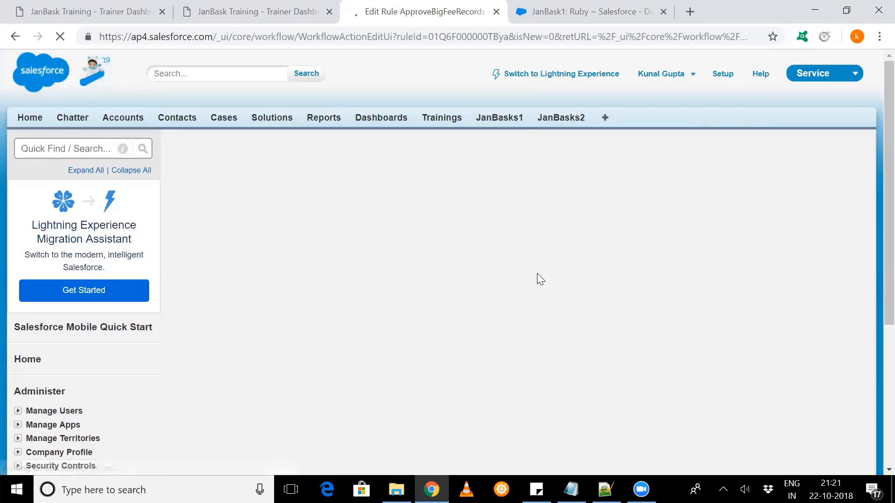
# - Review the immediate action types available for the rule and its time-dependent workflow actions section
pyautogui.scroll(-1, 383, 376)
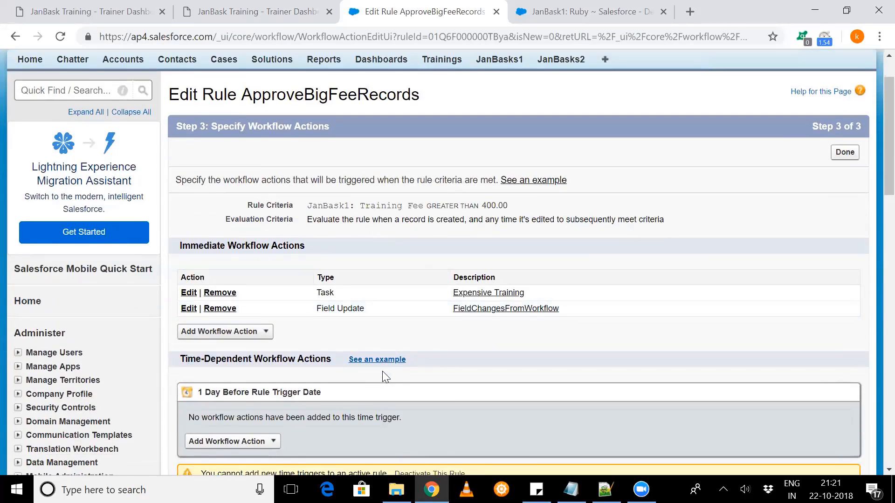
pyautogui.scroll(-1, 375, 349)
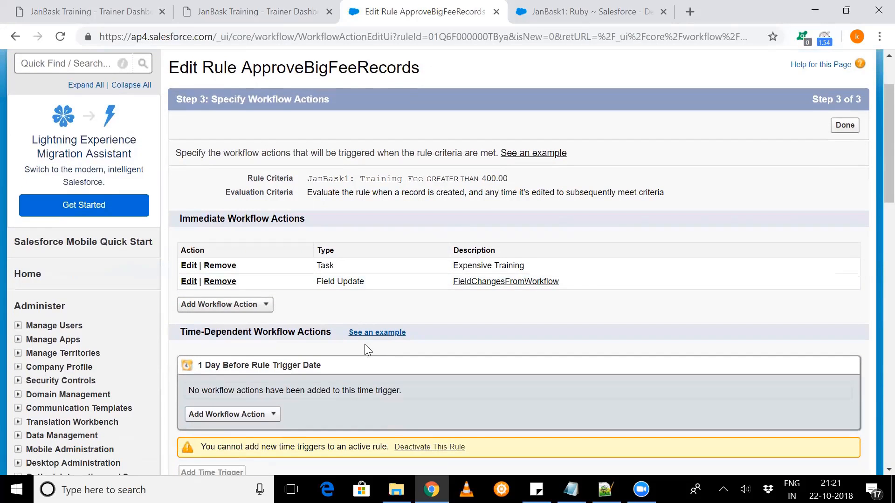
pyautogui.click(269, 311)
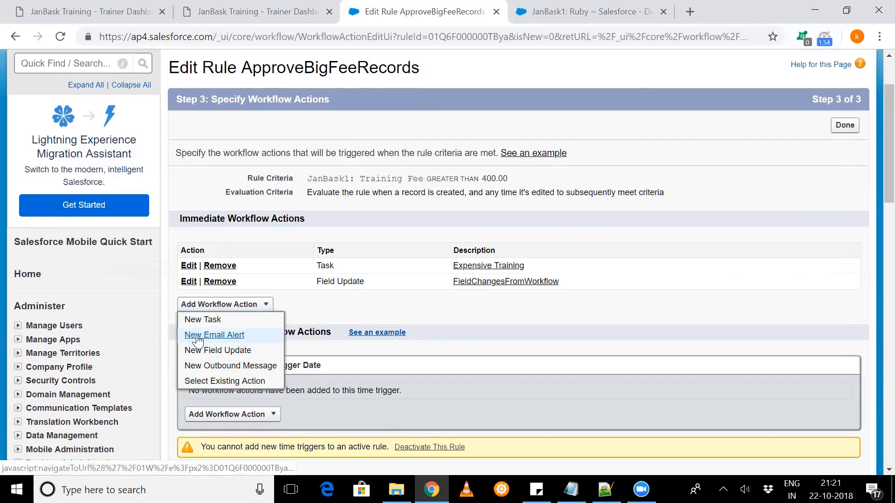
pyautogui.click(211, 368)
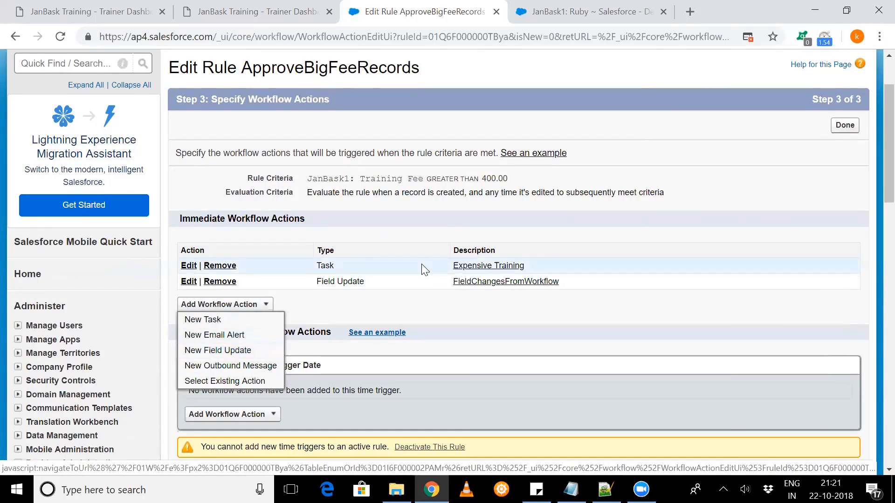
pyautogui.click(443, 304)
pyautogui.scroll(-2, 442, 304)
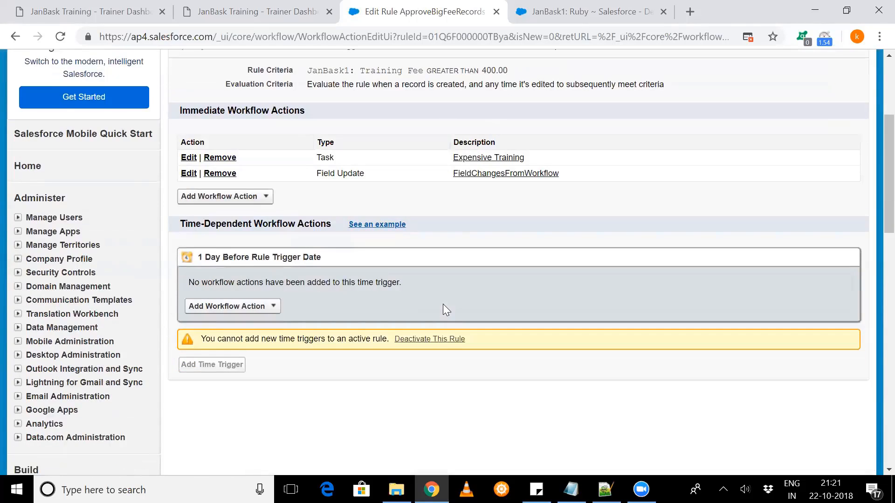
pyautogui.scroll(-1, 443, 304)
pyautogui.scroll(1, 443, 304)
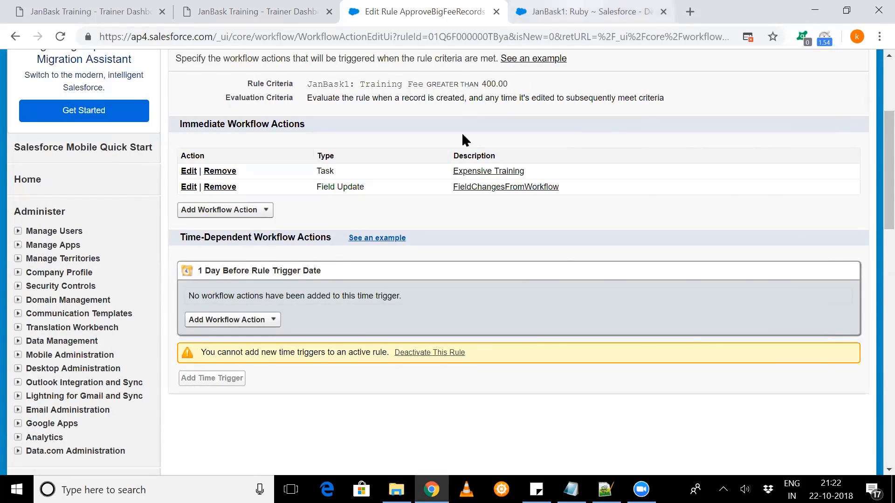
# - Change the Ruby record's Start Date to 11/22/2018 and save the record
pyautogui.hotkey('ctrl', 'Tab')
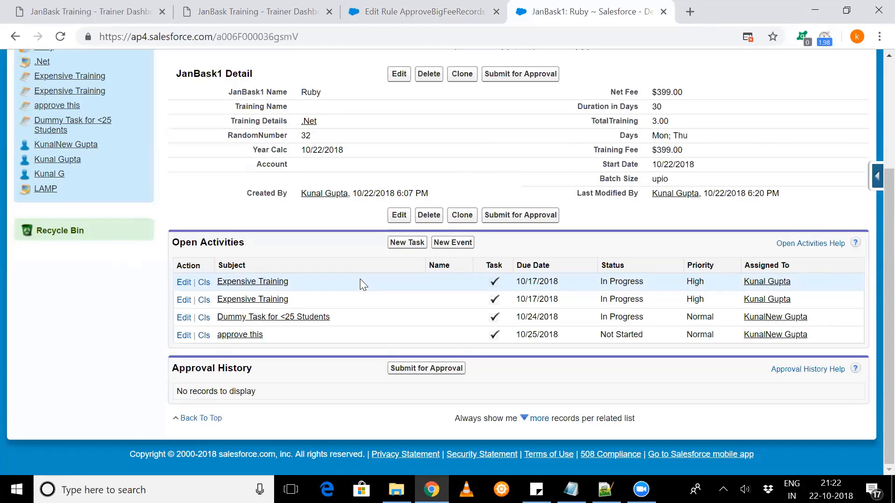
pyautogui.scroll(2, 360, 278)
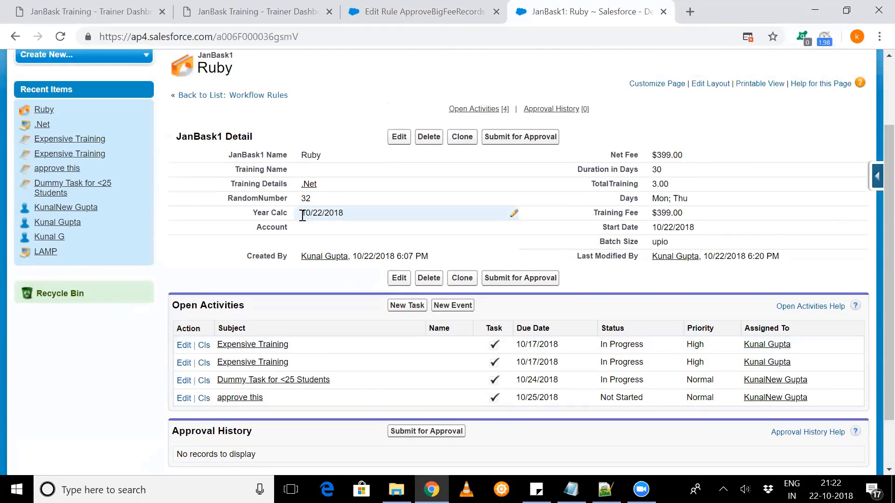
pyautogui.scroll(1, 302, 216)
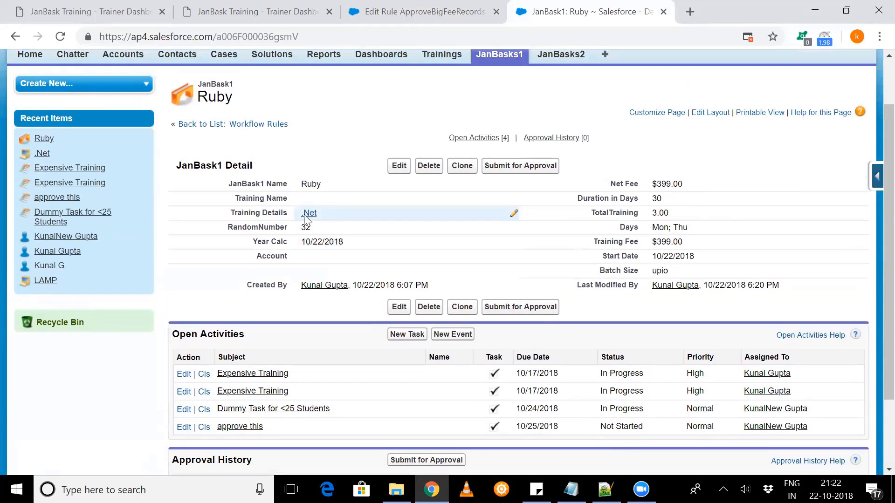
pyautogui.doubleClick(709, 255)
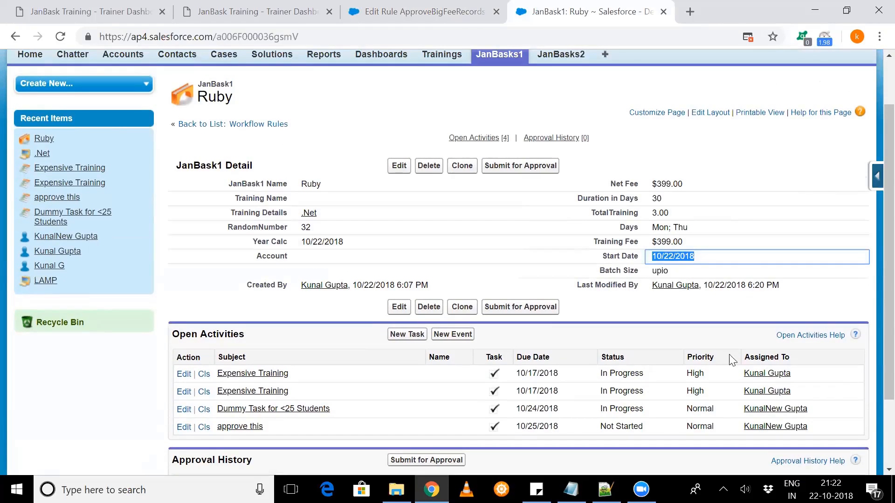
pyautogui.doubleClick(740, 258)
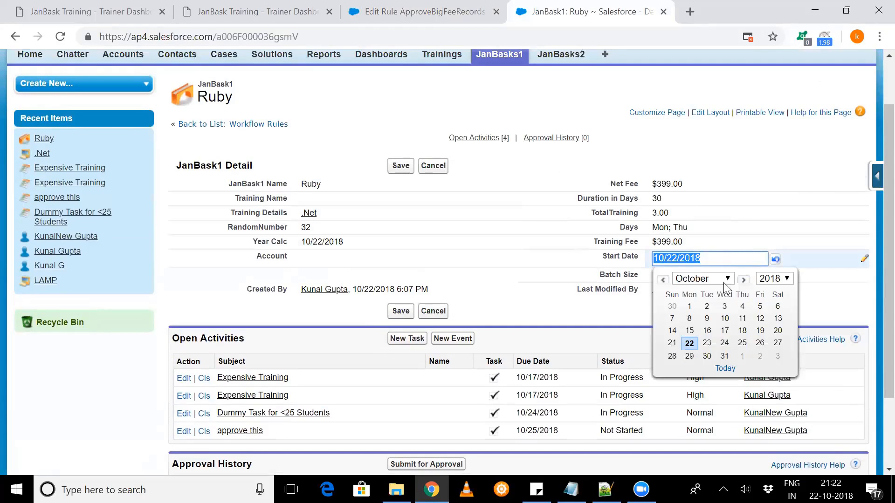
pyautogui.click(744, 280)
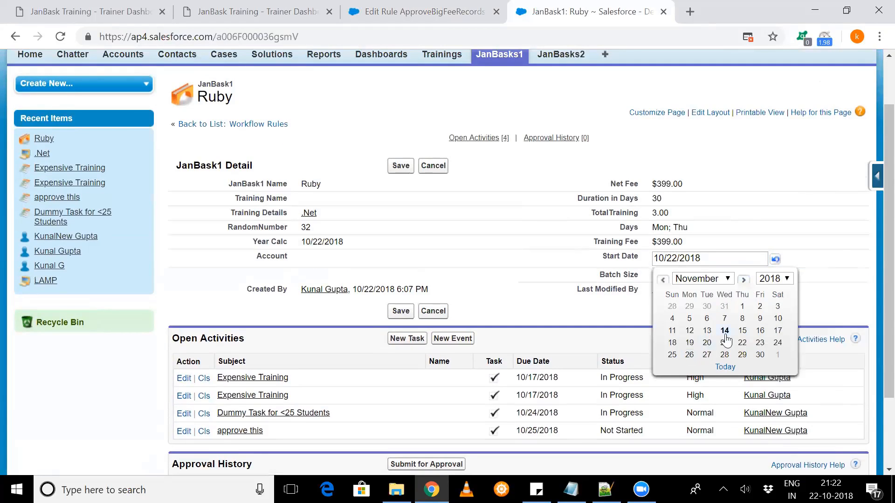
pyautogui.click(740, 344)
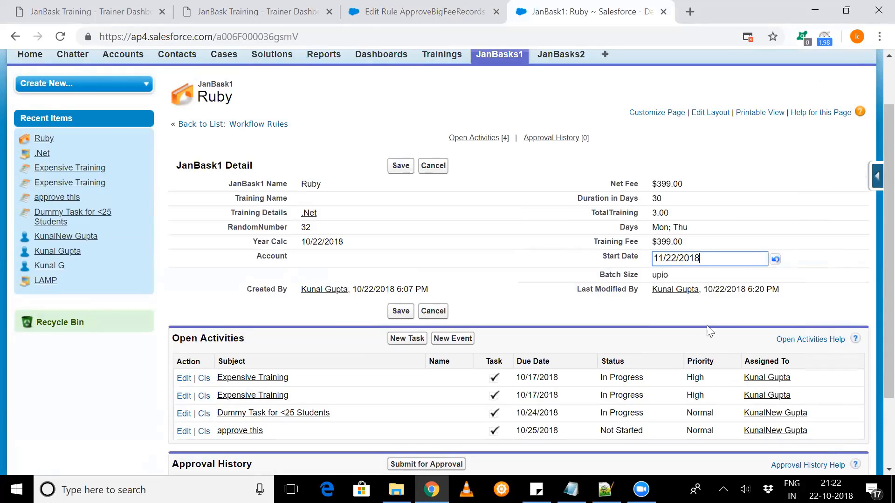
pyautogui.click(400, 166)
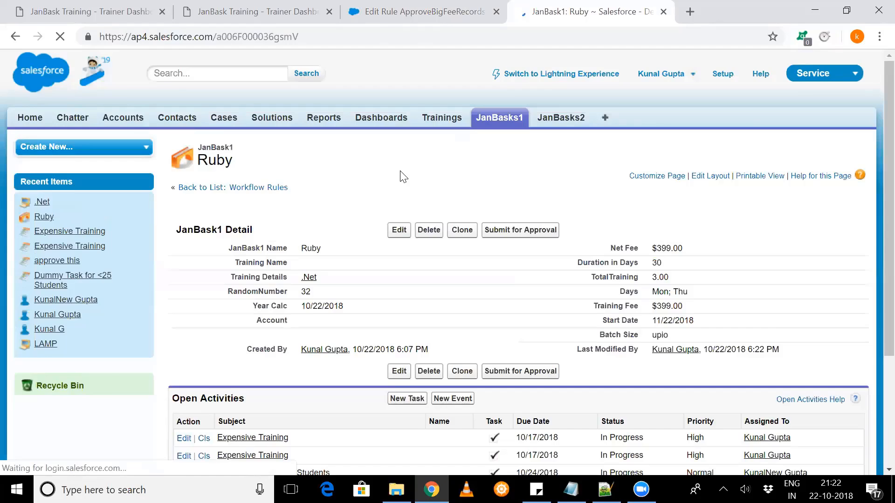
# - Examine the Ruby record's Start Date and the status and due dates of its open activities
pyautogui.scroll(-3, 401, 177)
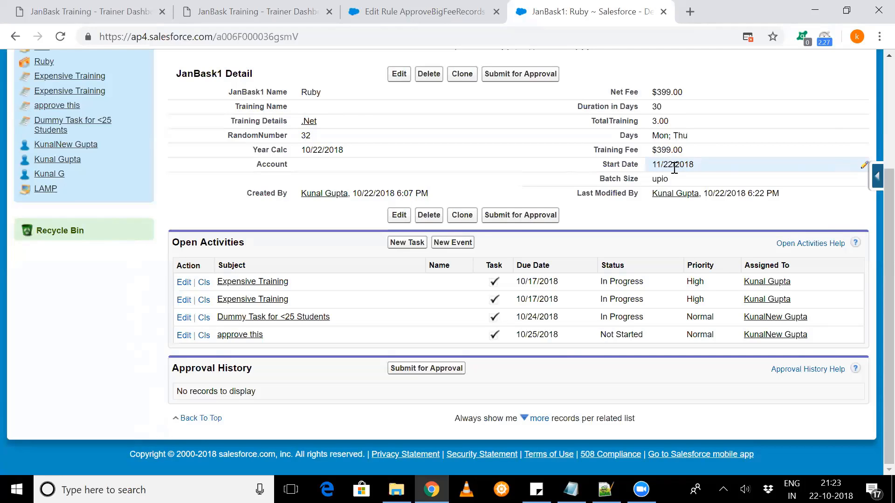
pyautogui.scroll(3, 674, 168)
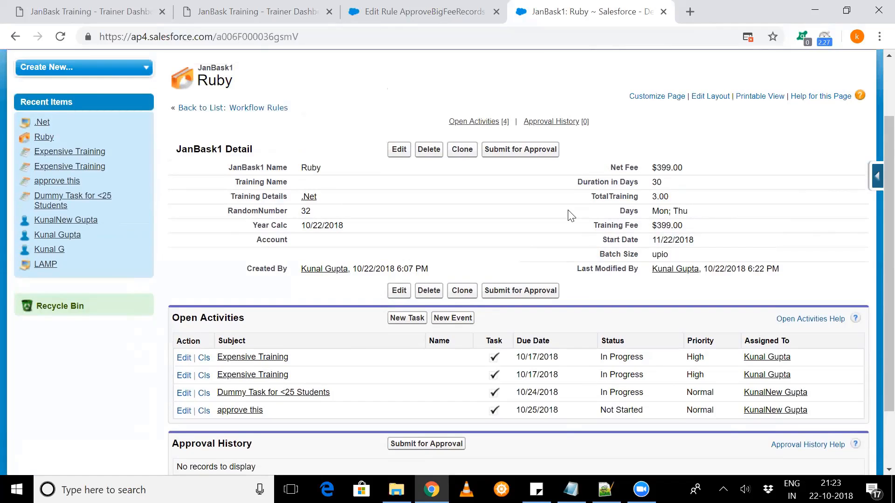
pyautogui.scroll(-3, 569, 214)
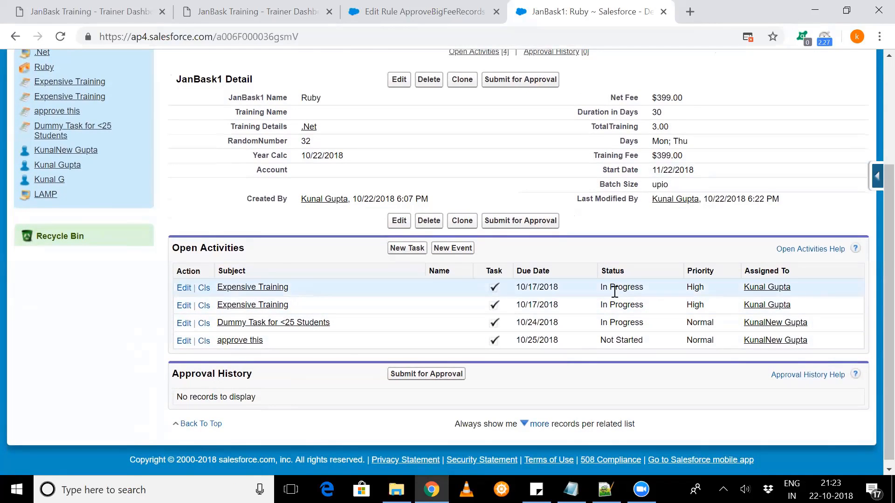
pyautogui.moveTo(602, 287); pyautogui.dragTo(629, 326)
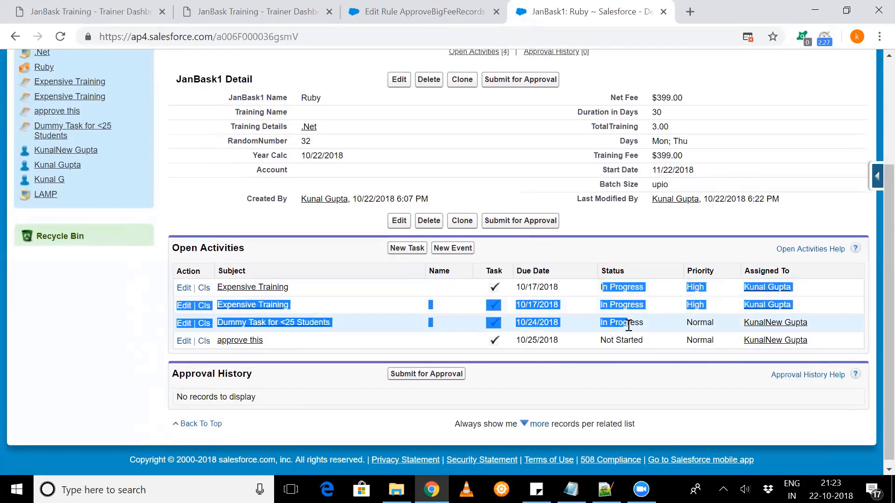
pyautogui.click(651, 323)
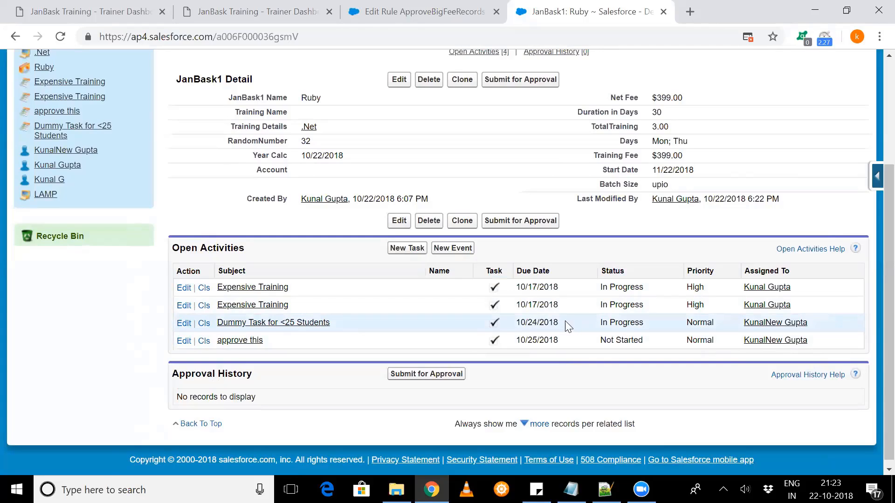
pyautogui.moveTo(565, 321); pyautogui.dragTo(516, 323)
# - In the ApproveBigFeeRecords rule, add a new task to the 1 Day Before Rule Trigger Date trigger and assign it to the CEO-role user
pyautogui.click(409, 12)
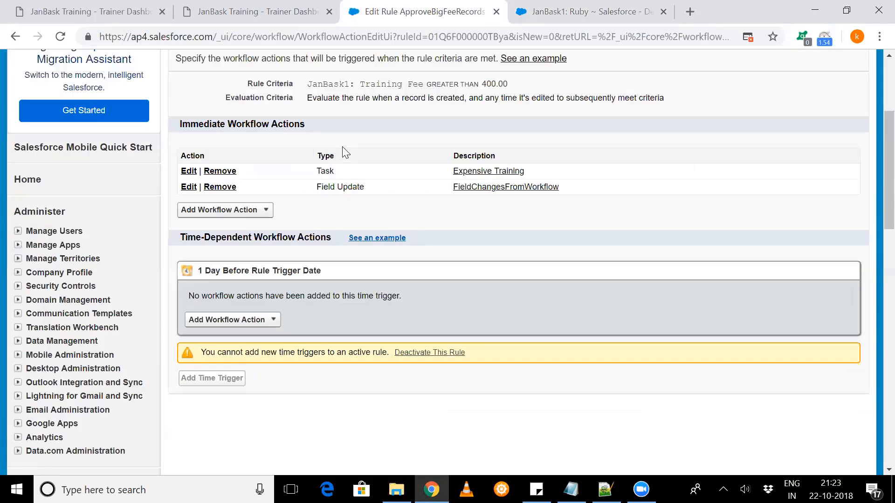
pyautogui.click(267, 210)
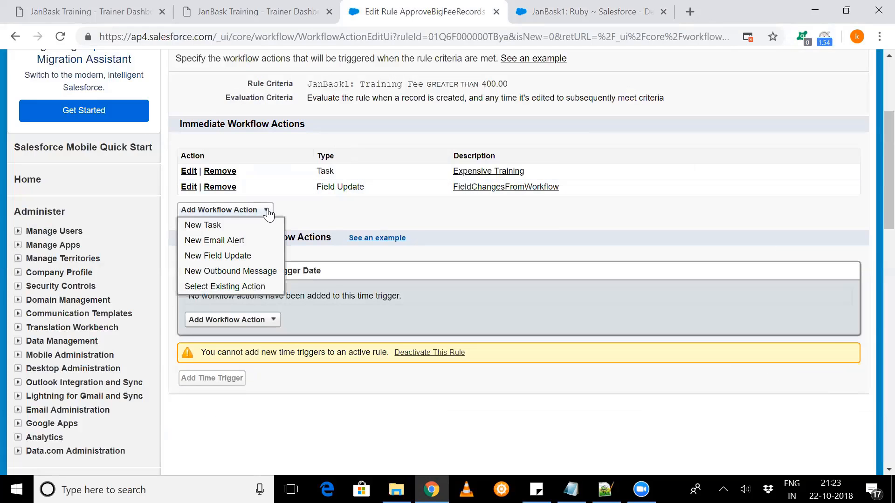
pyautogui.click(351, 216)
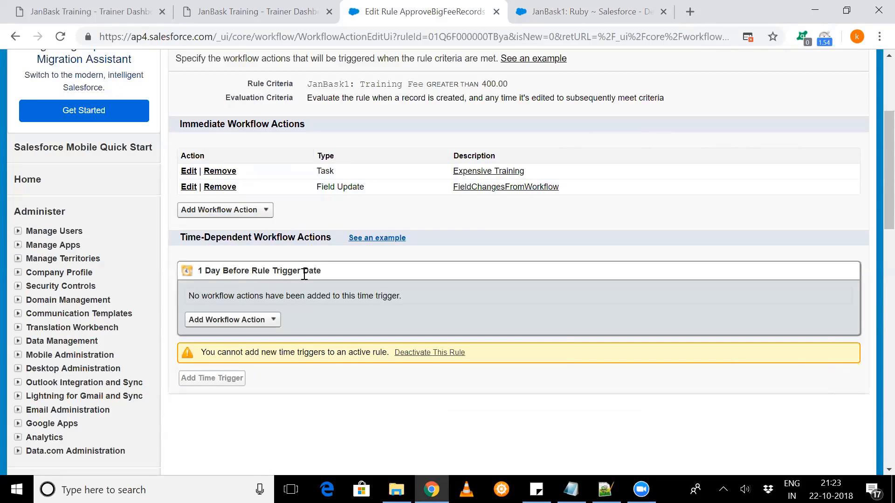
pyautogui.click(275, 320)
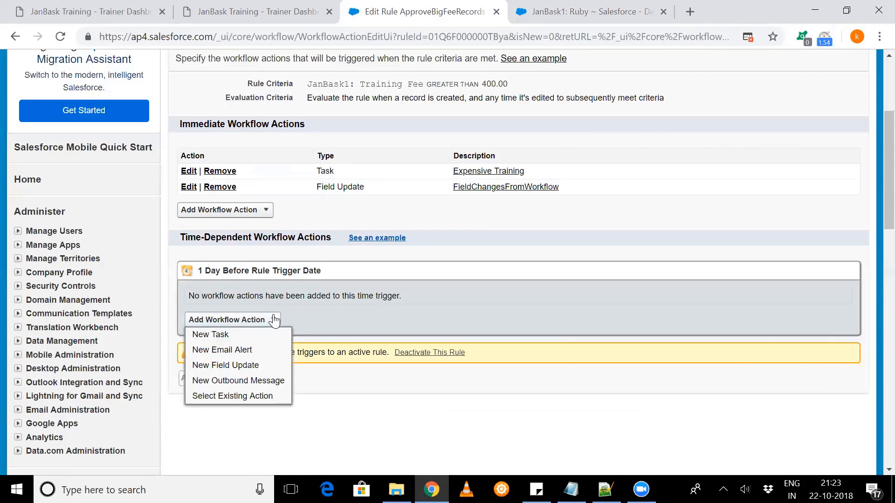
pyautogui.click(237, 332)
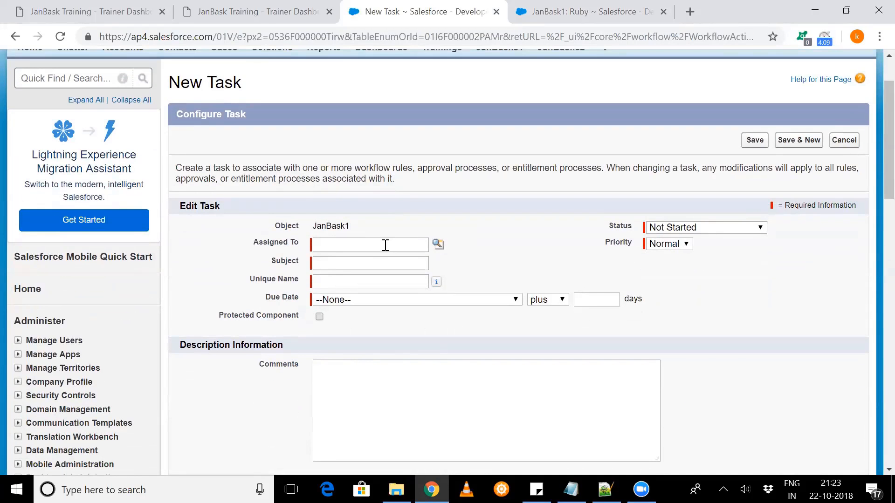
pyautogui.click(387, 243)
pyautogui.click(436, 248)
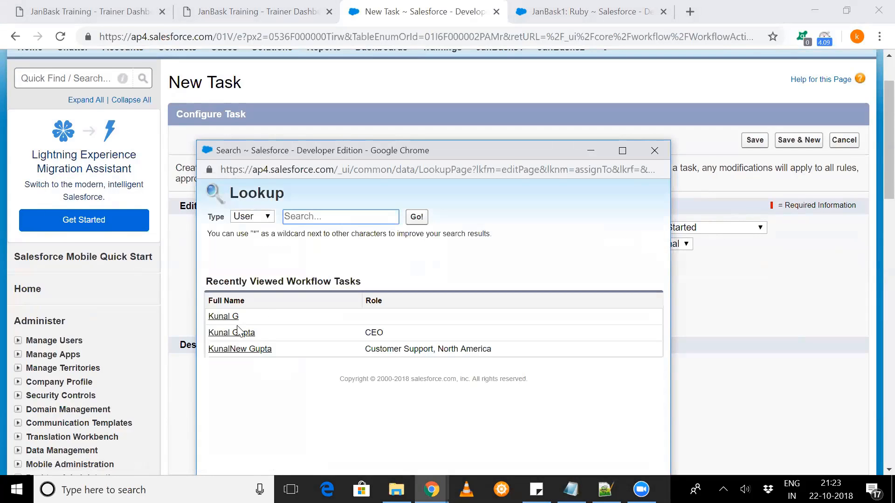
pyautogui.click(239, 332)
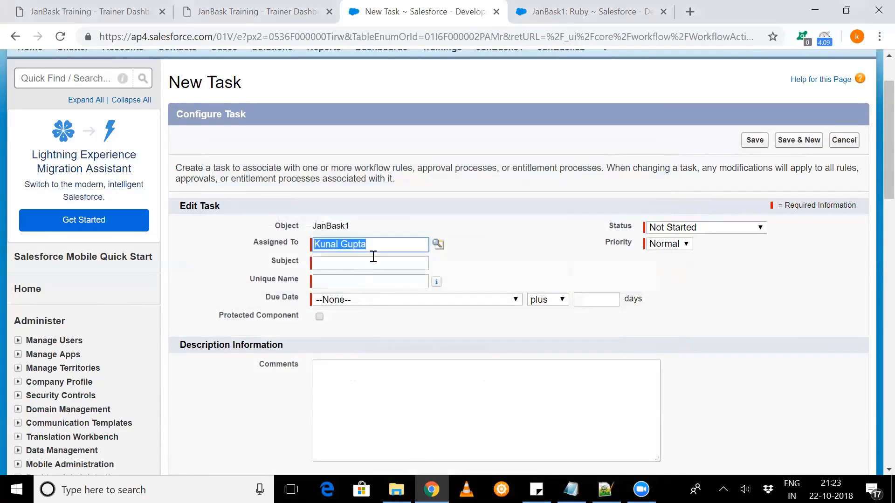
# - Set the task's Subject to Create Course Material and let Unique Name fill in as Create_Course_Material
pyautogui.click(369, 265)
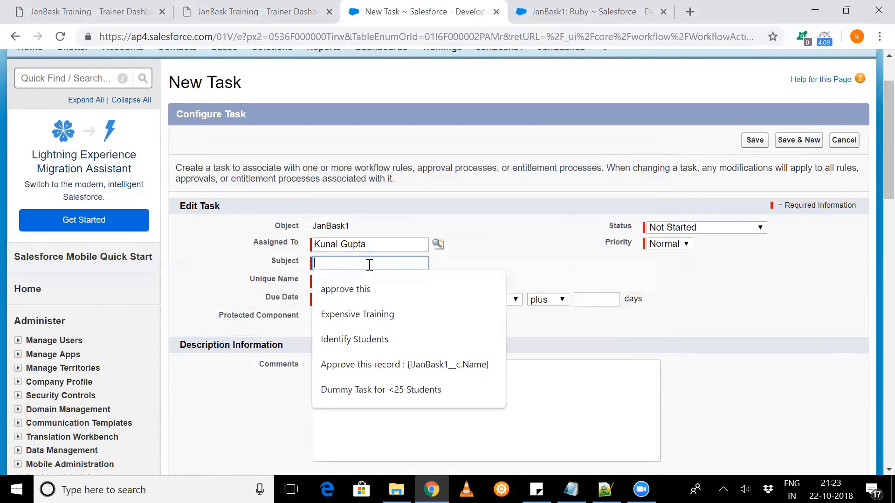
pyautogui.write('Crae')
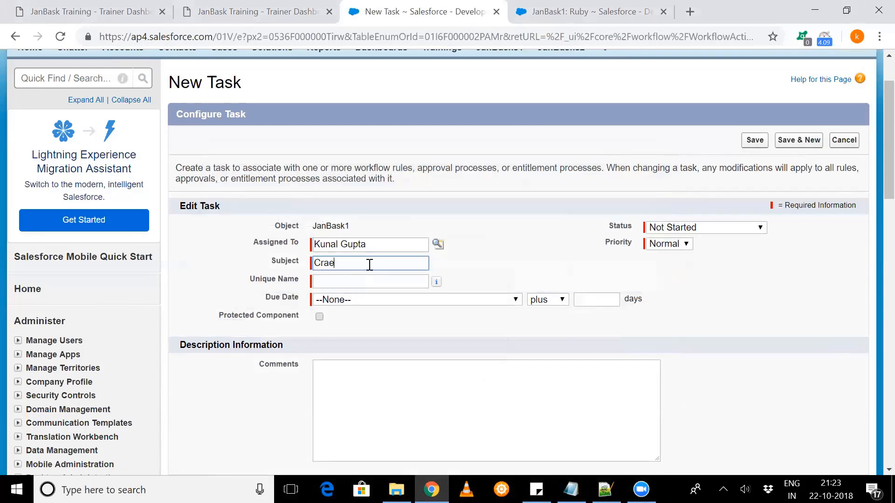
pyautogui.press('BackSpace')
pyautogui.press('BackSpace')
pyautogui.write('eate Course Material')
pyautogui.click(374, 280)
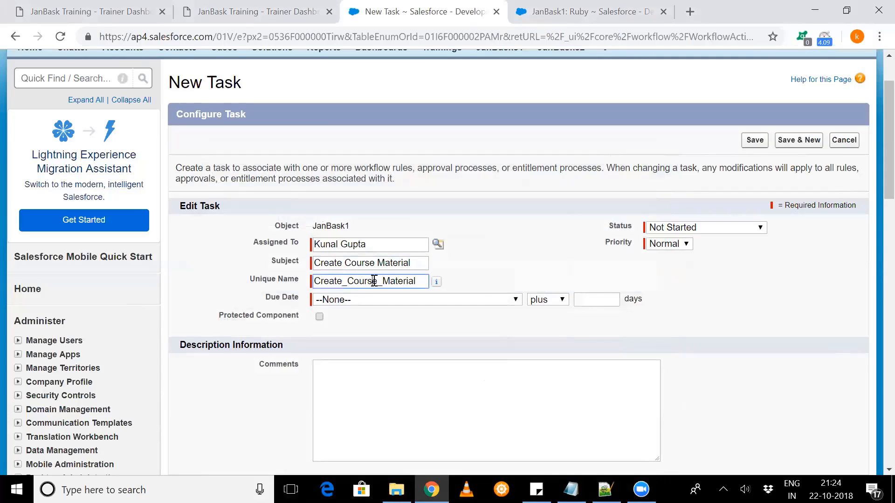
# - Set the task's Priority to High and Due Date to JanBask1: Start Date minus 10 days, and save the task
pyautogui.click(667, 246)
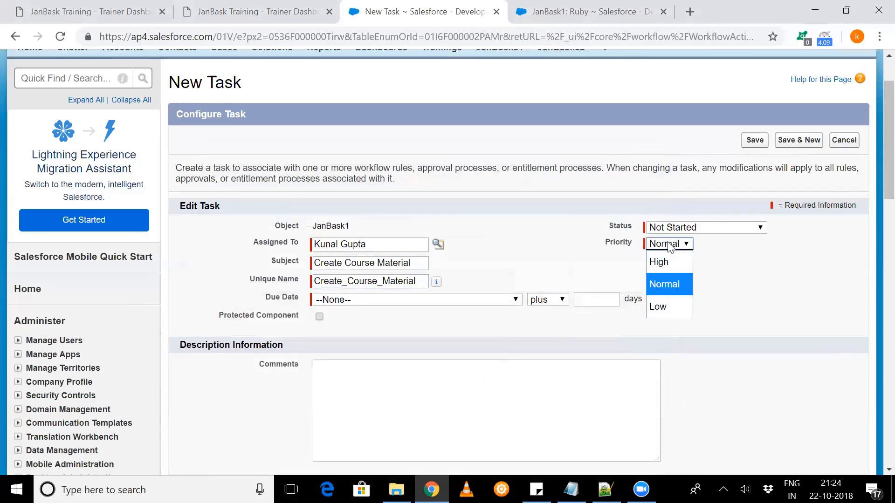
pyautogui.click(664, 254)
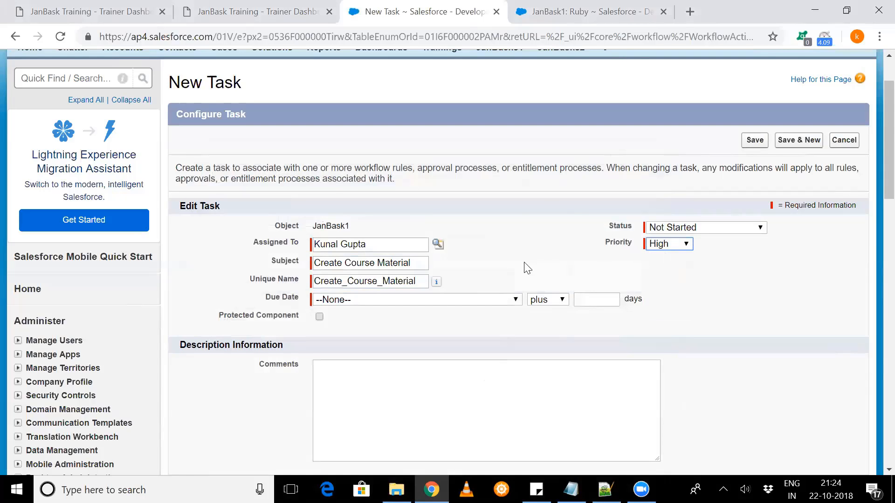
pyautogui.scroll(-3, 521, 269)
pyautogui.click(469, 157)
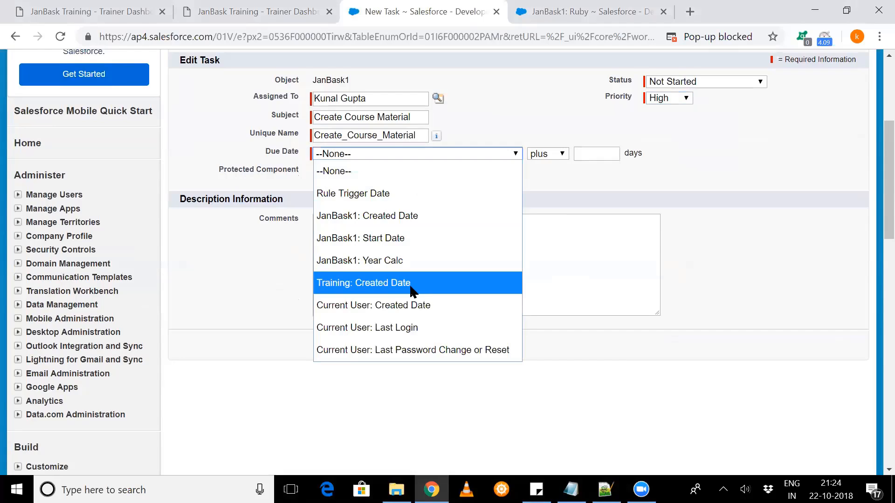
pyautogui.click(433, 240)
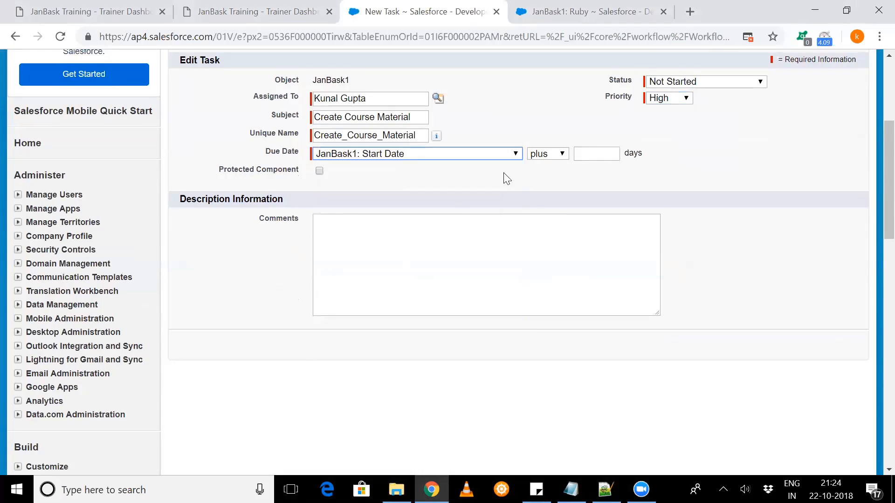
pyautogui.click(542, 158)
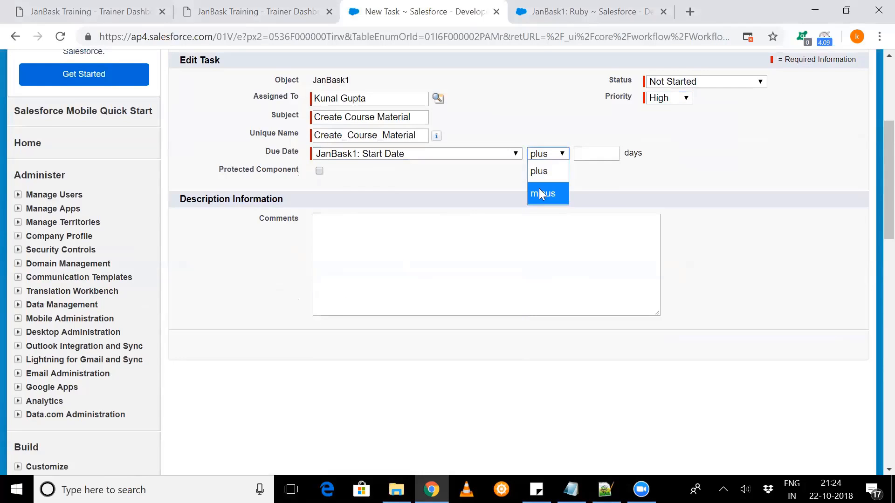
pyautogui.click(539, 189)
pyautogui.click(589, 158)
pyautogui.write('10')
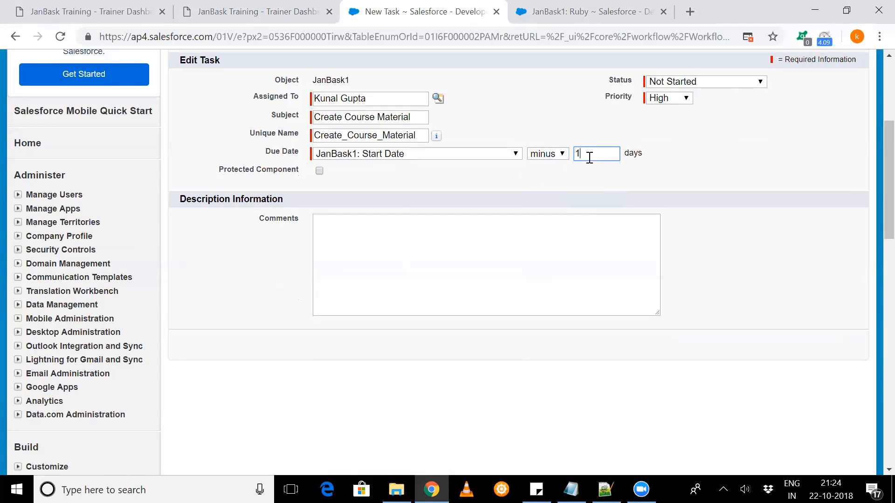
pyautogui.click(403, 191)
pyautogui.scroll(2, 404, 191)
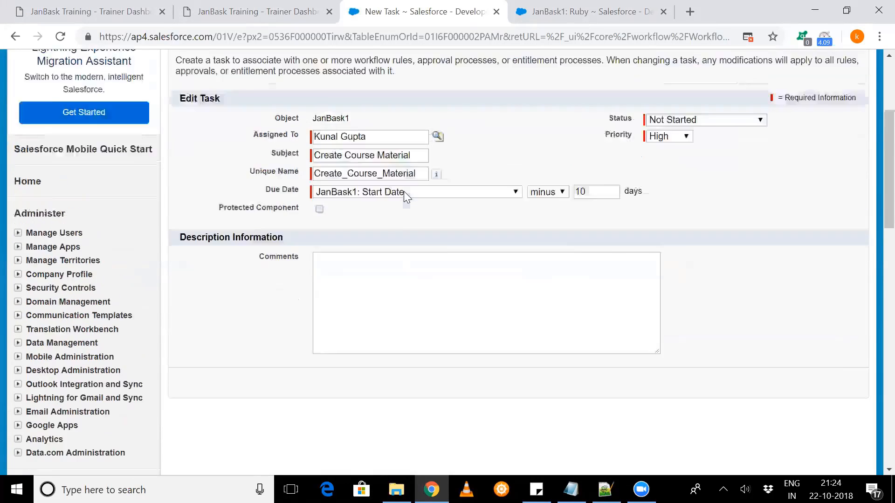
pyautogui.click(767, 98)
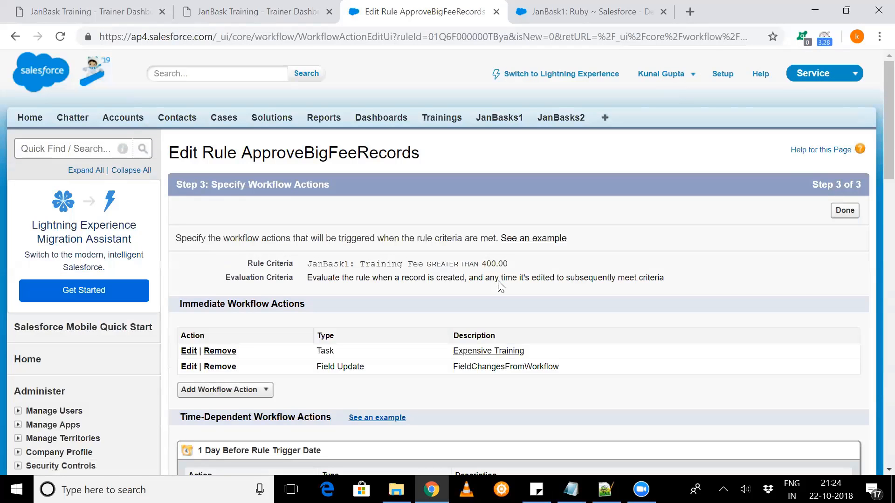
# - Review the rule's Training Fee criterion together with its immediate and time-dependent workflow actions
pyautogui.scroll(-4, 498, 280)
pyautogui.scroll(2, 402, 120)
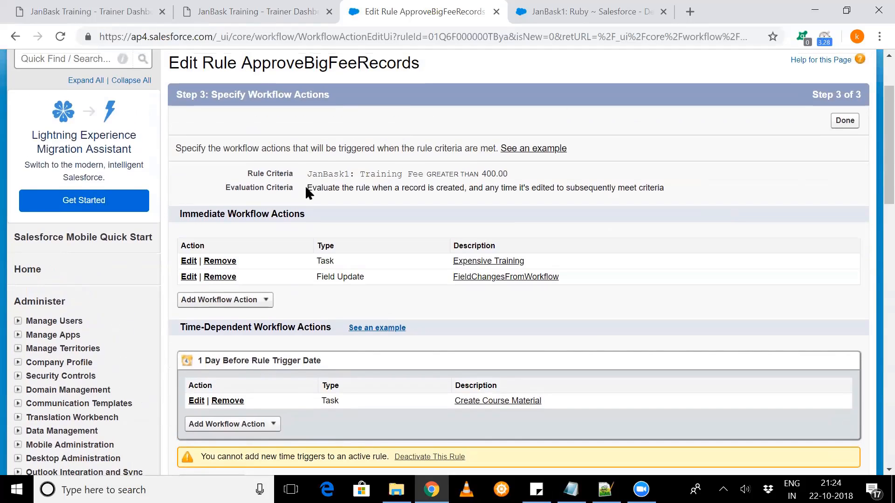
pyautogui.moveTo(392, 174); pyautogui.dragTo(509, 174)
pyautogui.click(395, 255)
pyautogui.scroll(-1, 396, 258)
pyautogui.scroll(-2, 396, 258)
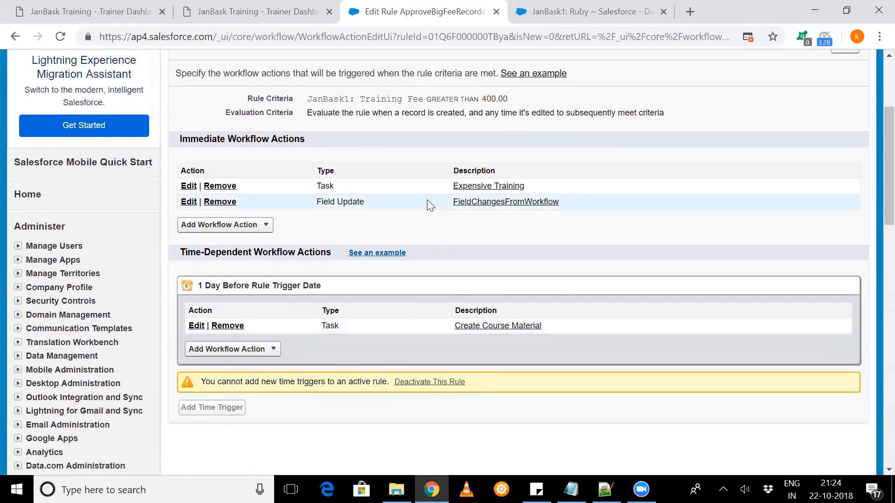
pyautogui.scroll(1, 427, 199)
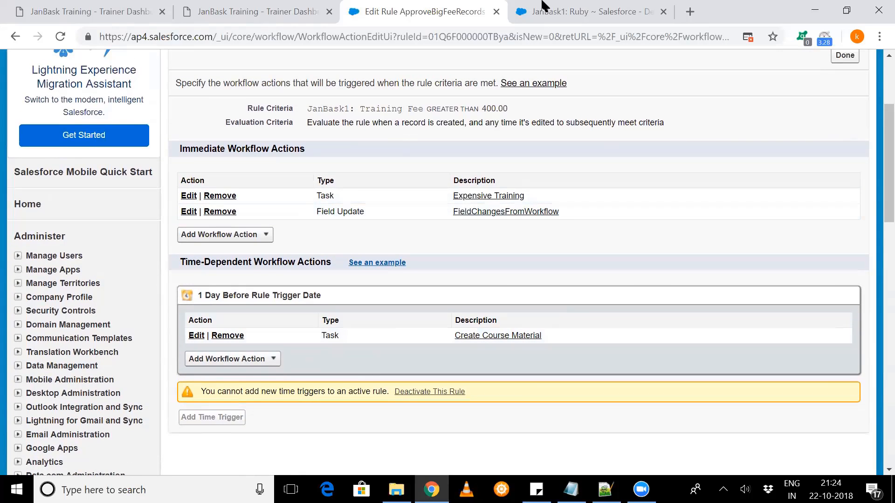
# - Set the Ruby record's Training Fee to 440, save the record, and check its Open Activities
pyautogui.click(538, 18)
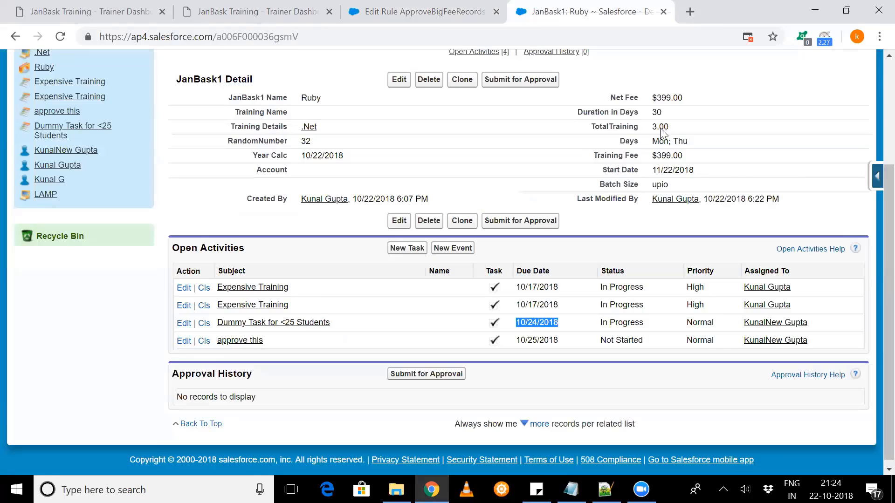
pyautogui.doubleClick(692, 147)
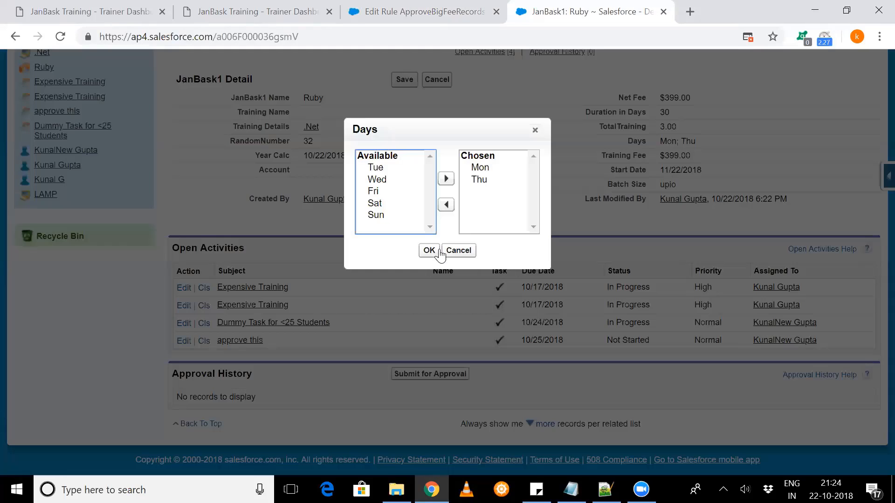
pyautogui.click(456, 251)
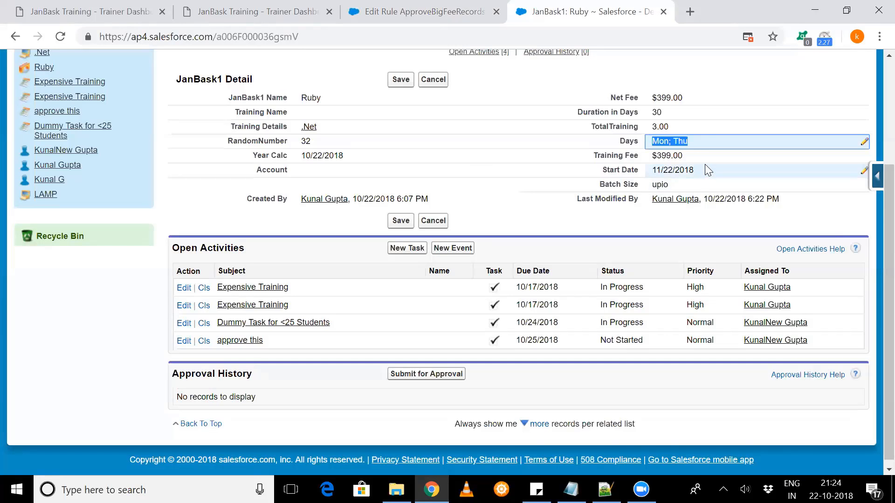
pyautogui.doubleClick(715, 155)
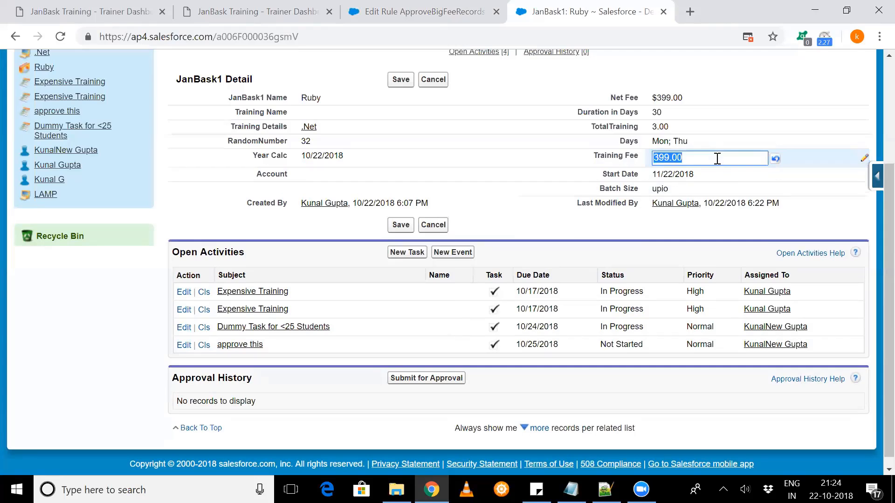
pyautogui.write('440')
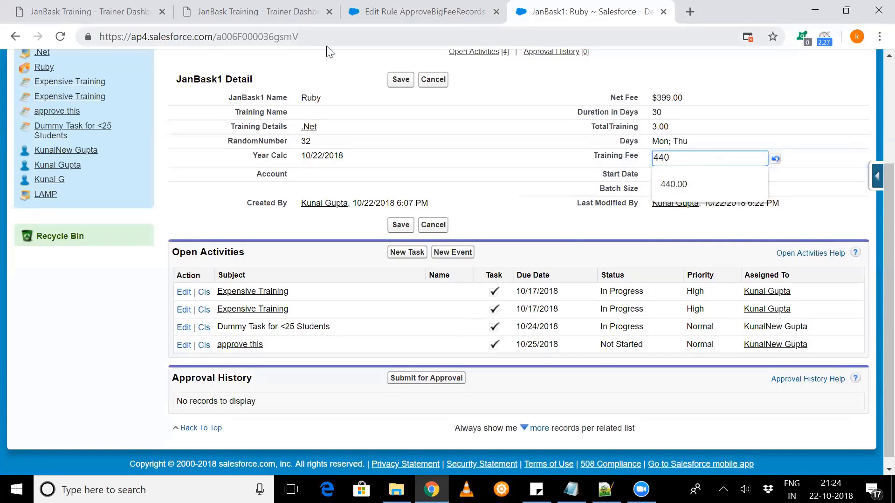
pyautogui.click(401, 79)
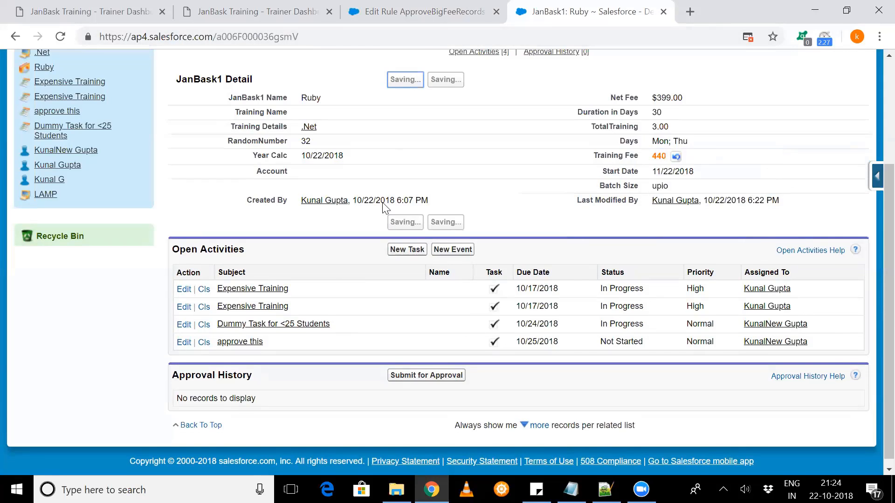
pyautogui.scroll(-4, 394, 305)
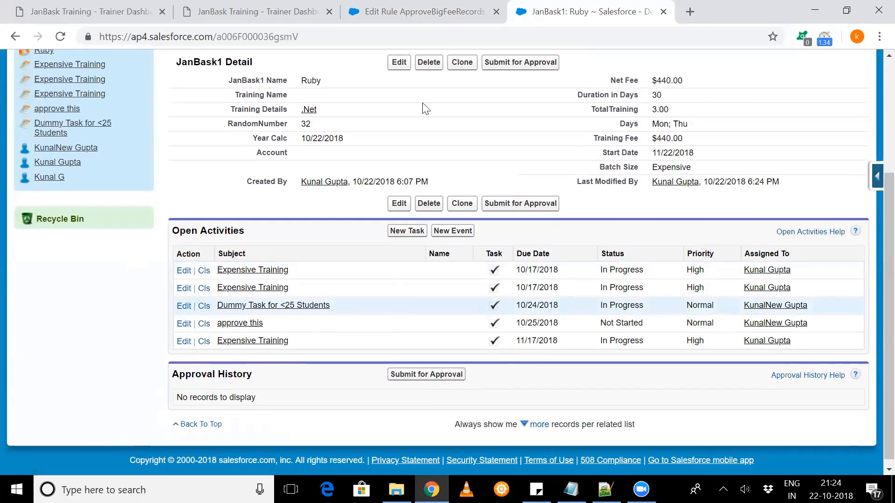
# - Return to the ApproveBigFeeRecords rule's workflow actions and deactivate the rule
pyautogui.hotkey('ctrl', 'shift', 'Tab')
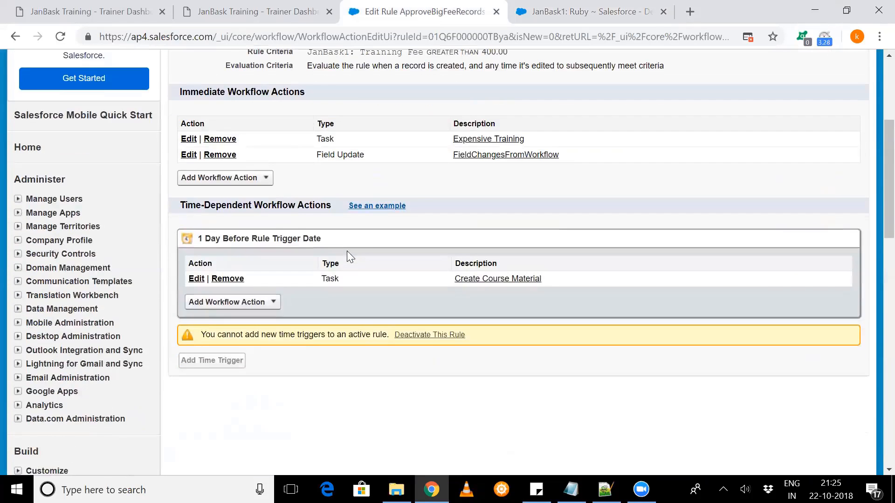
pyautogui.scroll(-1, 347, 252)
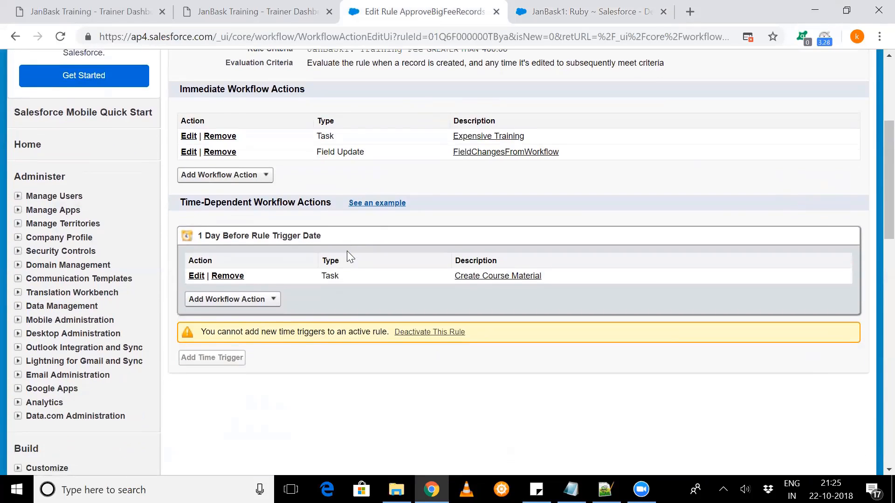
pyautogui.scroll(1, 373, 299)
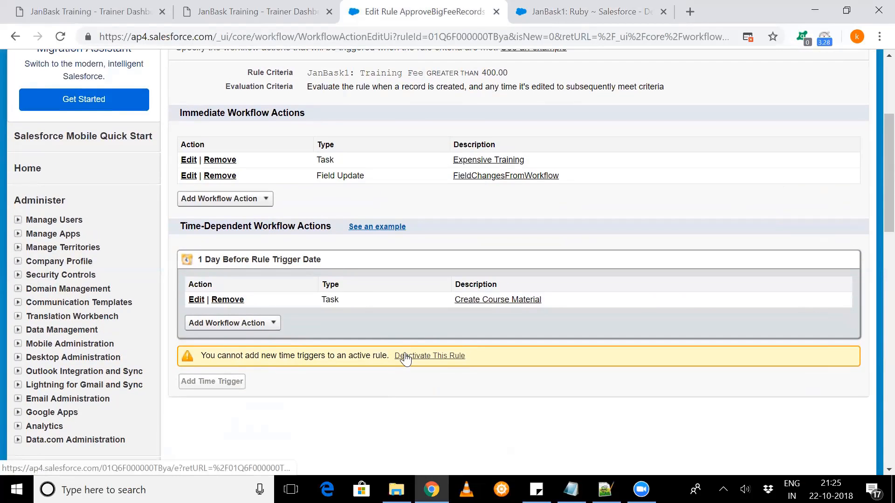
pyautogui.click(405, 356)
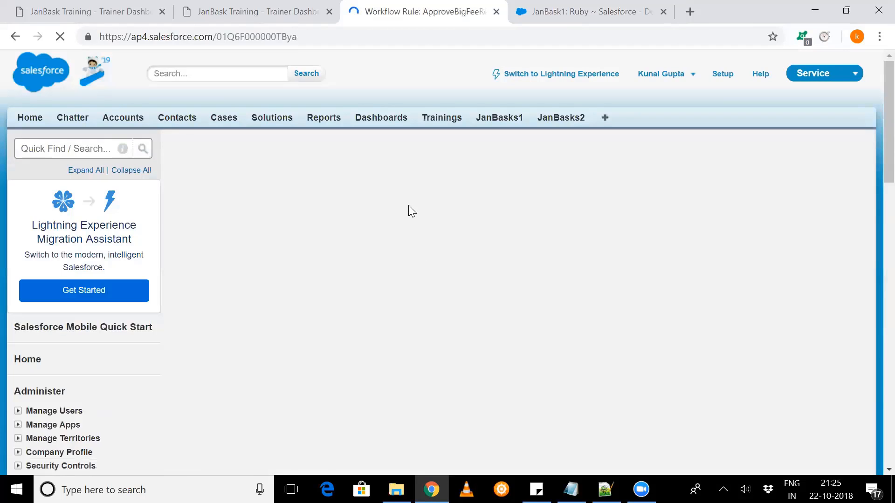
# - Open the rule's workflow actions for editing, review the immediate and time-dependent sections, and finish the editing
pyautogui.scroll(-4, 349, 279)
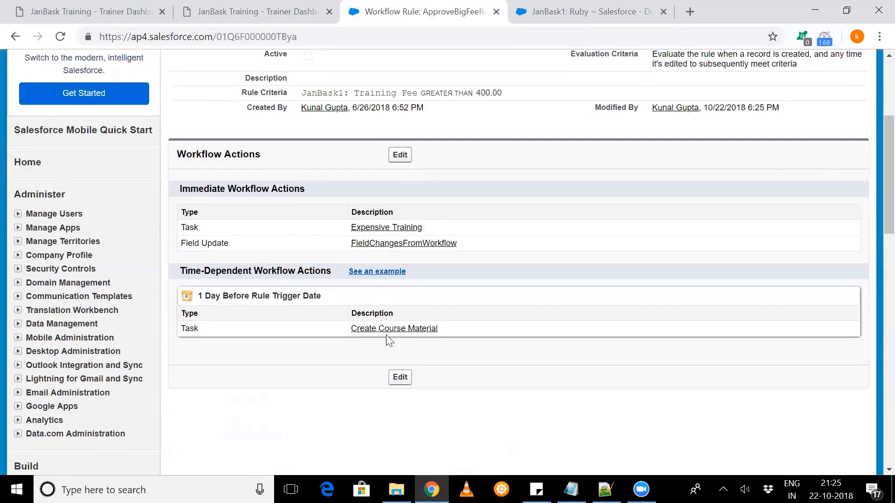
pyautogui.click(398, 155)
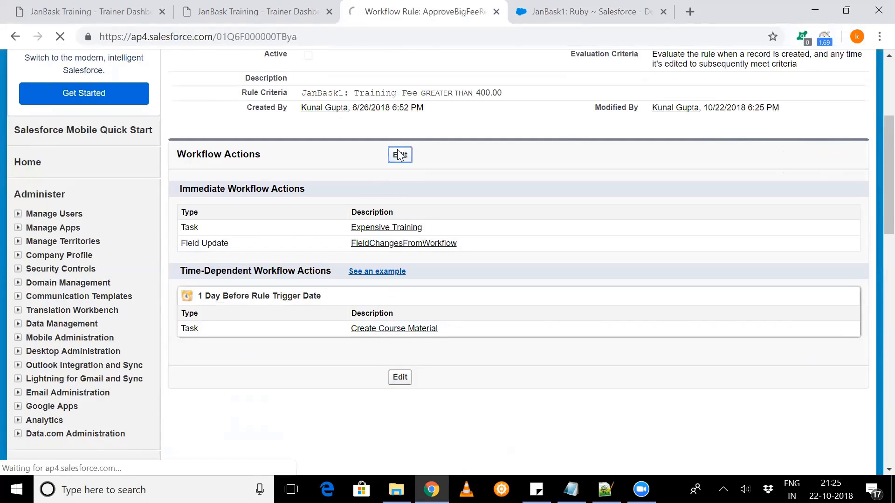
pyautogui.scroll(-3, 354, 242)
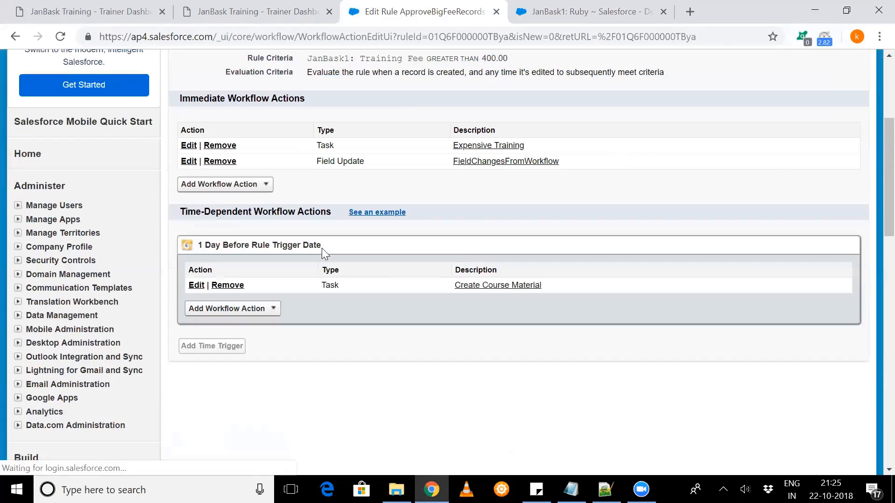
pyautogui.scroll(4, 301, 262)
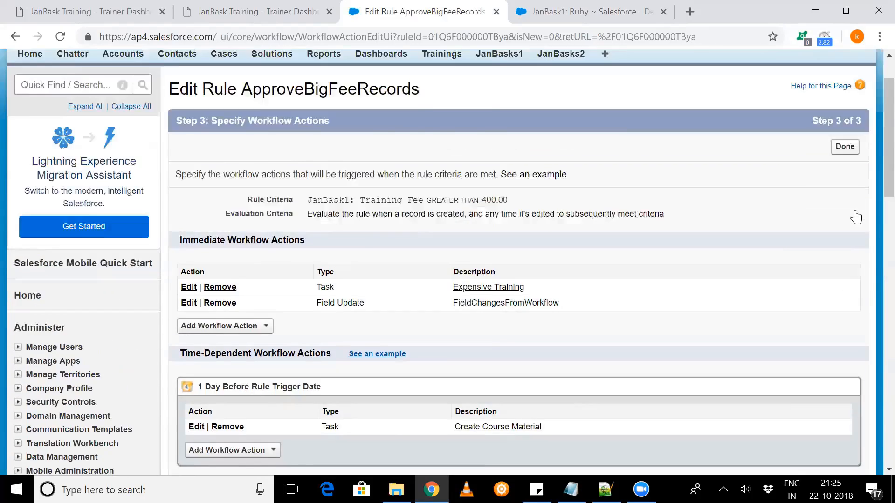
pyautogui.scroll(1, 856, 216)
pyautogui.click(844, 205)
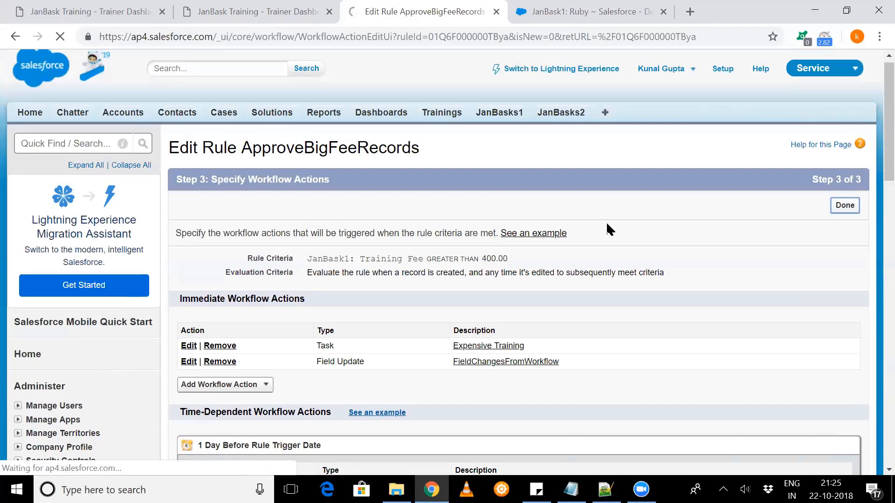
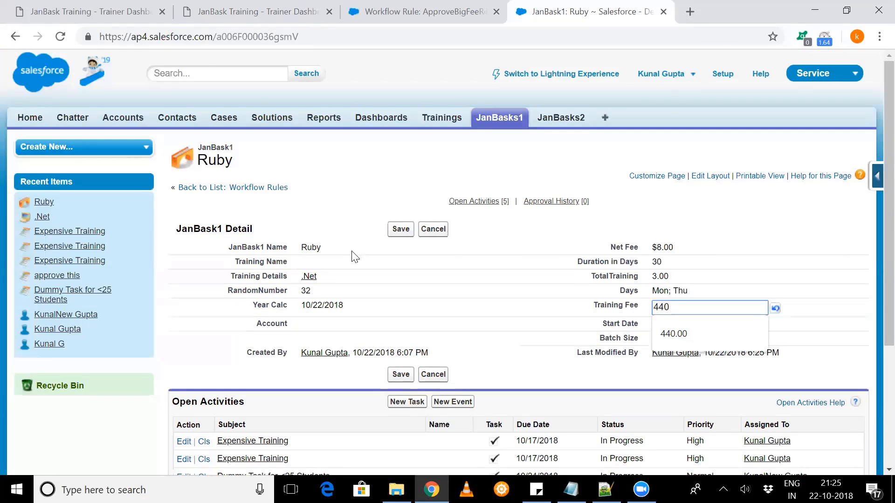
# - Save the Ruby record with a Training Fee of 440 and expand its full list of open activities
pyautogui.click(385, 240)
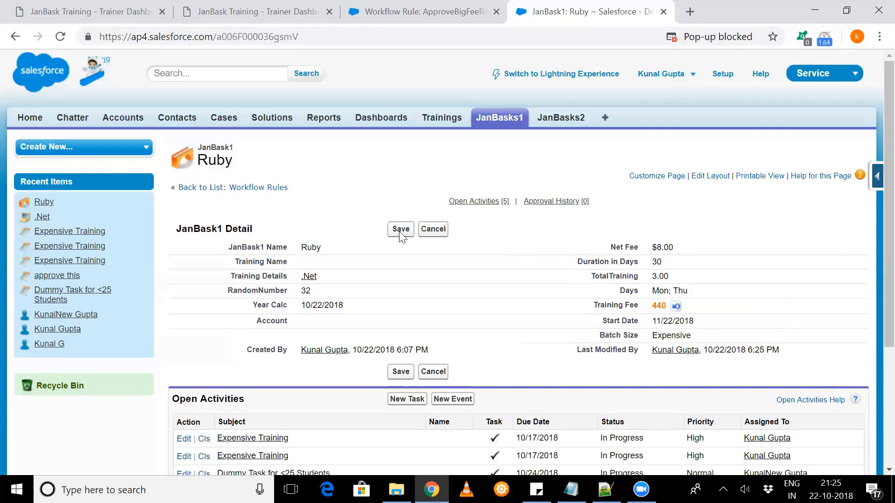
pyautogui.click(400, 231)
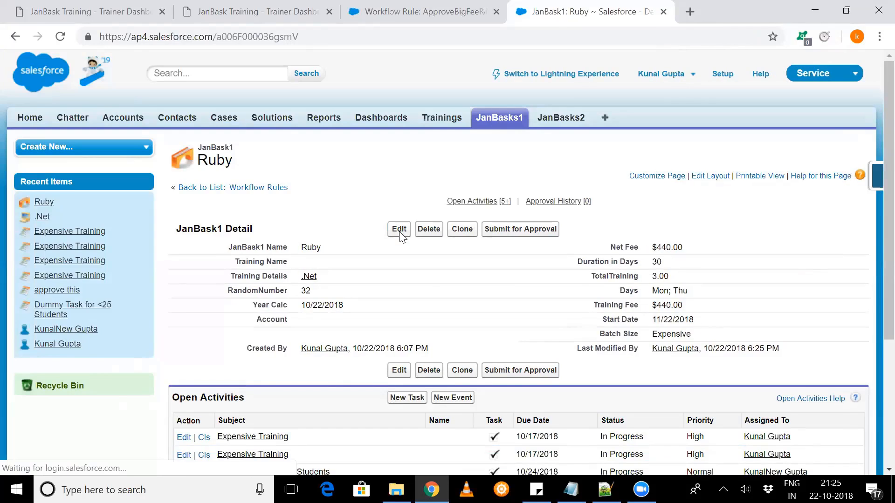
pyautogui.scroll(-4, 400, 237)
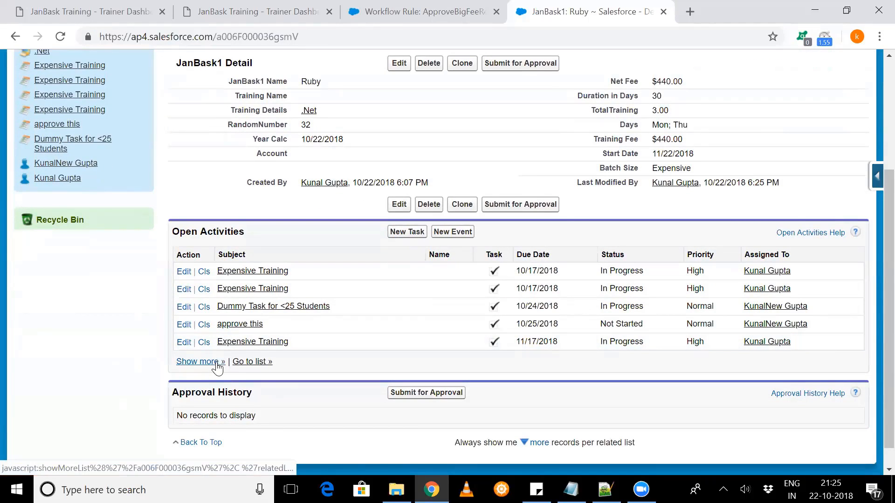
pyautogui.click(217, 368)
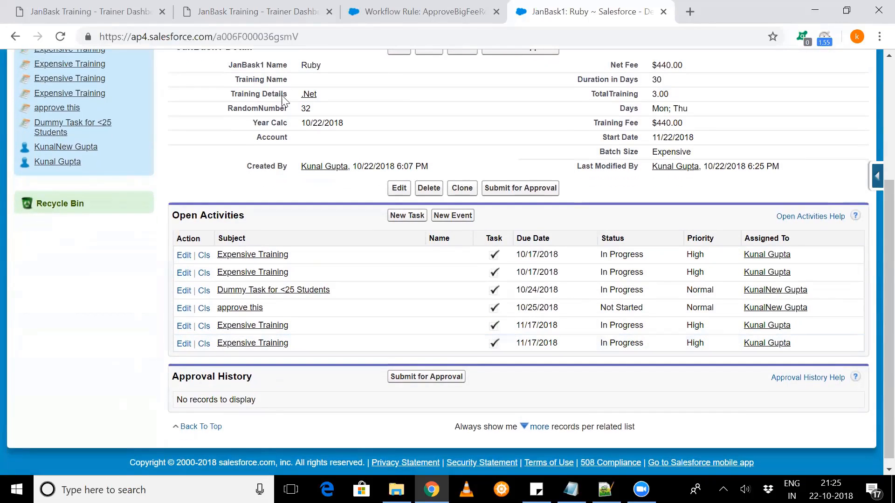
# - Return to the ApproveBigFeeRecords workflow rule and deactivate it despite its pending actions
pyautogui.click(401, 5)
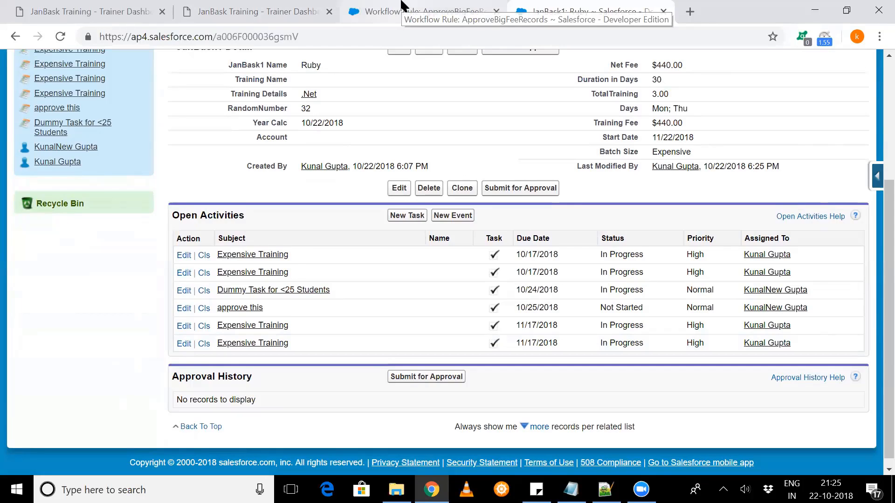
pyautogui.scroll(-1, 451, 172)
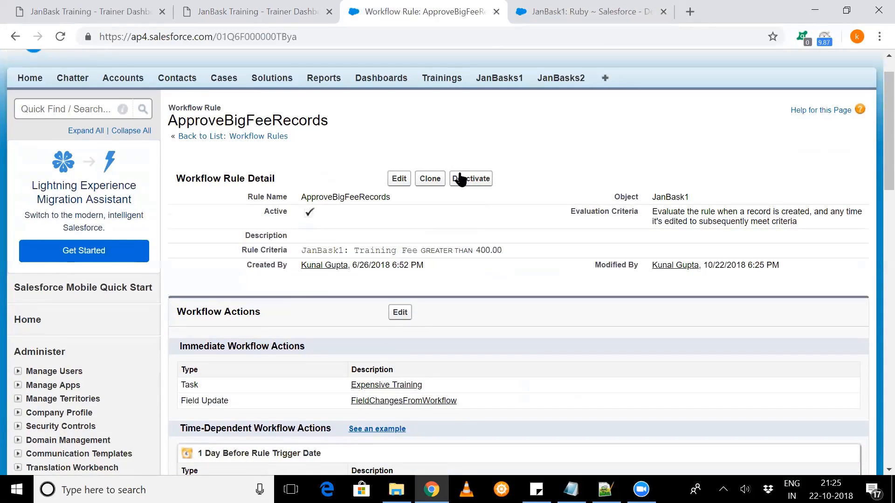
pyautogui.click(467, 179)
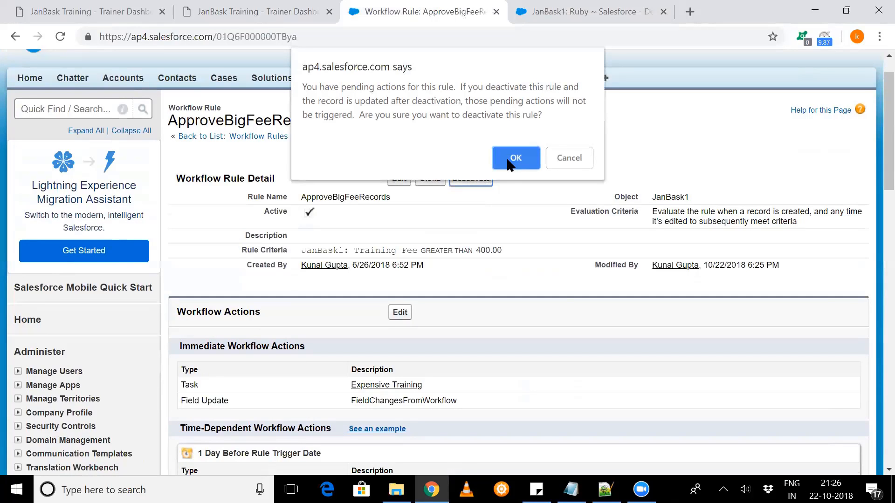
pyautogui.click(508, 159)
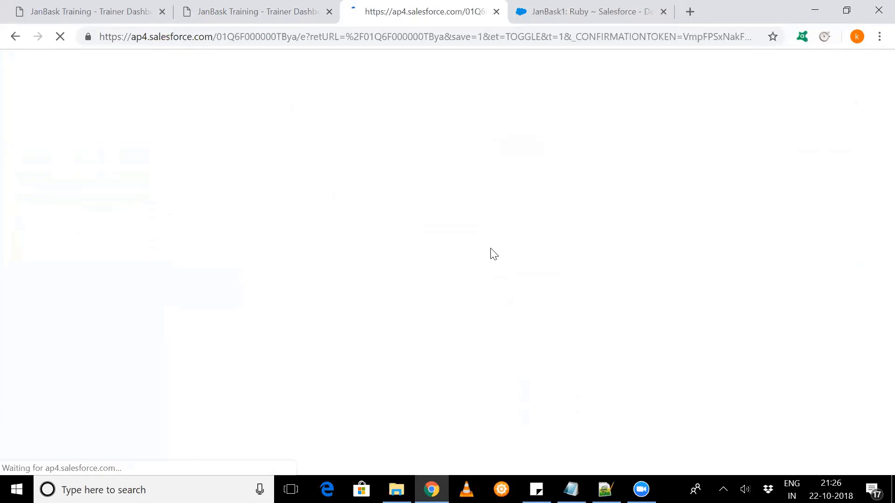
# - Open the rule's workflow actions for editing and remove the Create Course Material task from the 1 Day Before Rule Trigger Date trigger
pyautogui.scroll(-2, 494, 254)
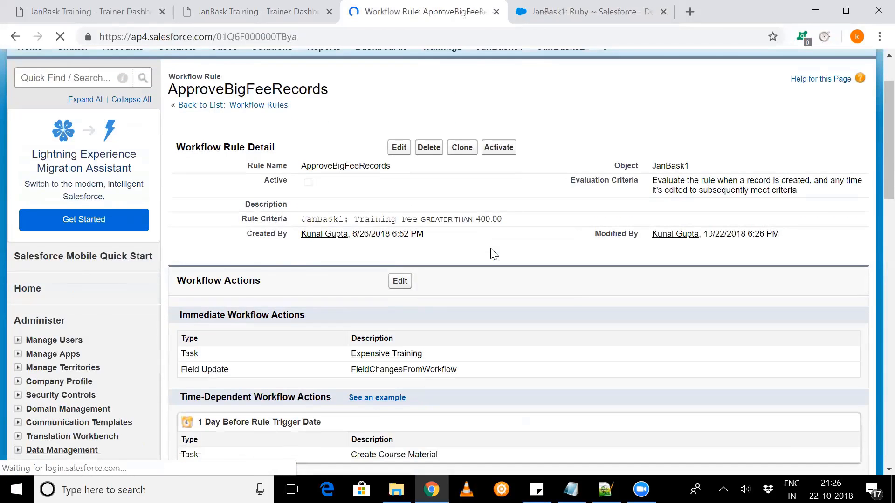
pyautogui.scroll(-3, 494, 254)
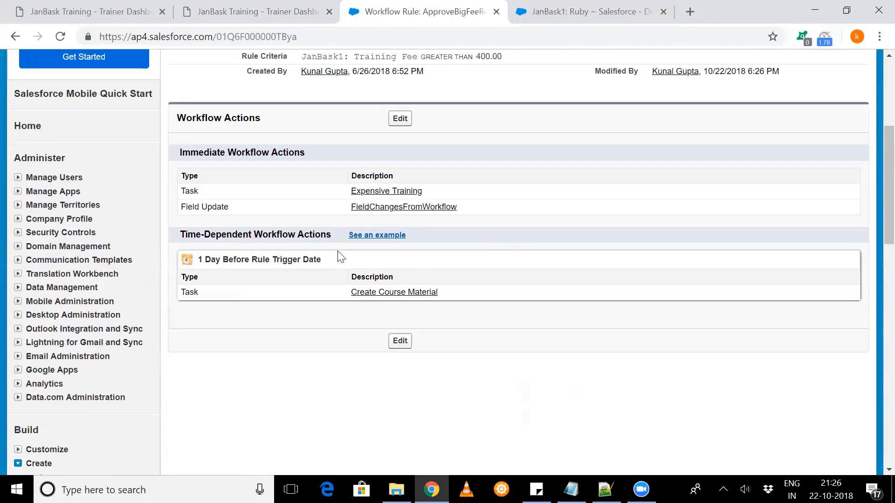
pyautogui.click(402, 342)
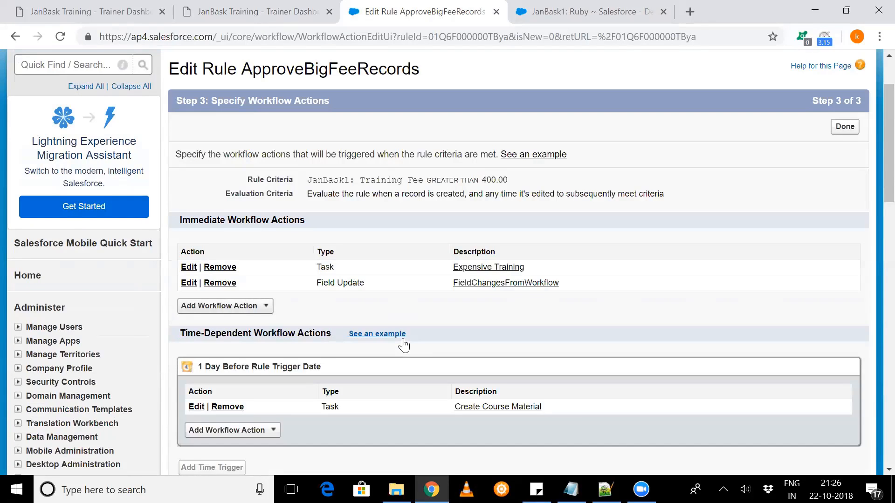
pyautogui.scroll(-2, 403, 345)
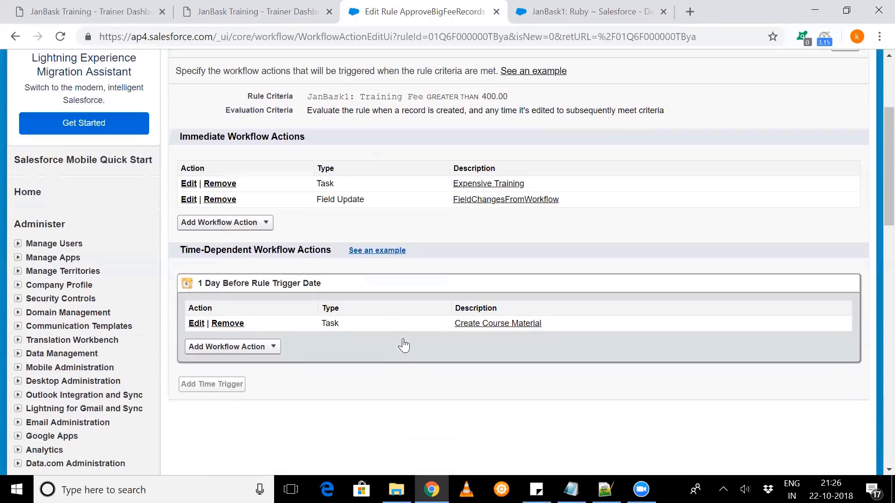
pyautogui.click(225, 323)
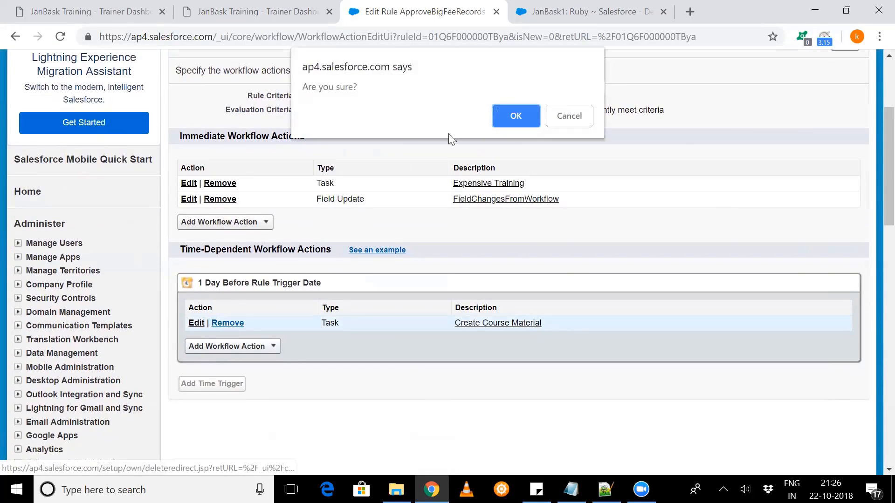
pyautogui.click(501, 118)
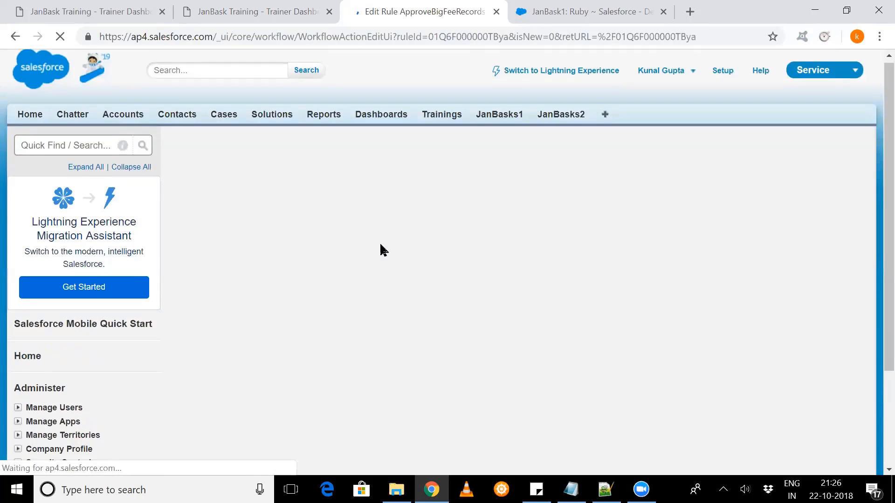
# - Start a new task under the immediate workflow actions and assign it to the user with the CEO role
pyautogui.scroll(-3, 380, 243)
pyautogui.scroll(-1, 380, 243)
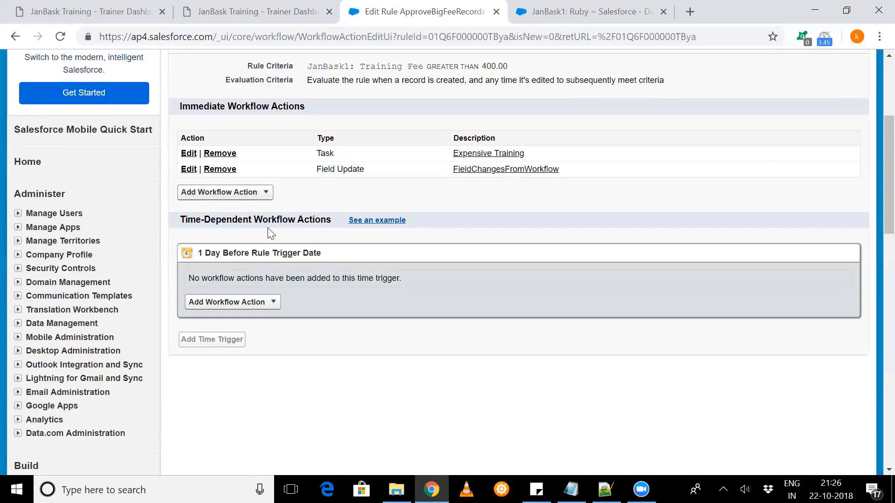
pyautogui.click(270, 200)
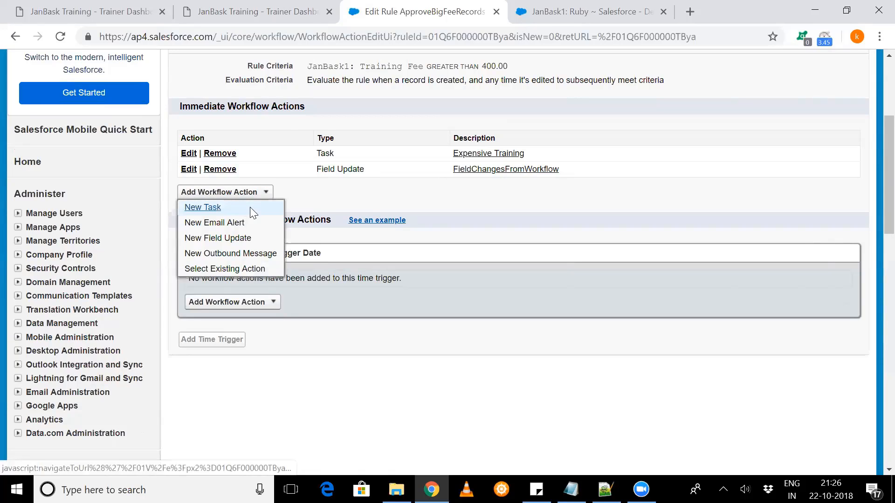
pyautogui.click(249, 207)
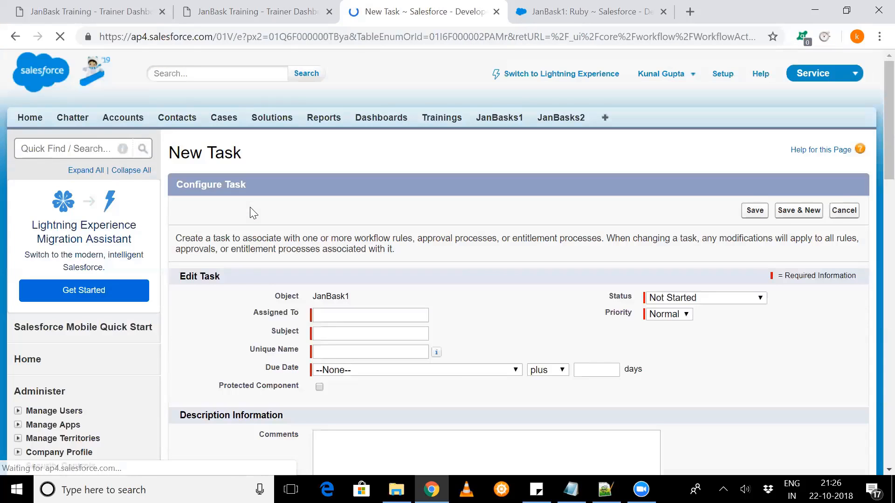
pyautogui.scroll(-1, 336, 197)
pyautogui.scroll(-1, 335, 197)
pyautogui.click(368, 200)
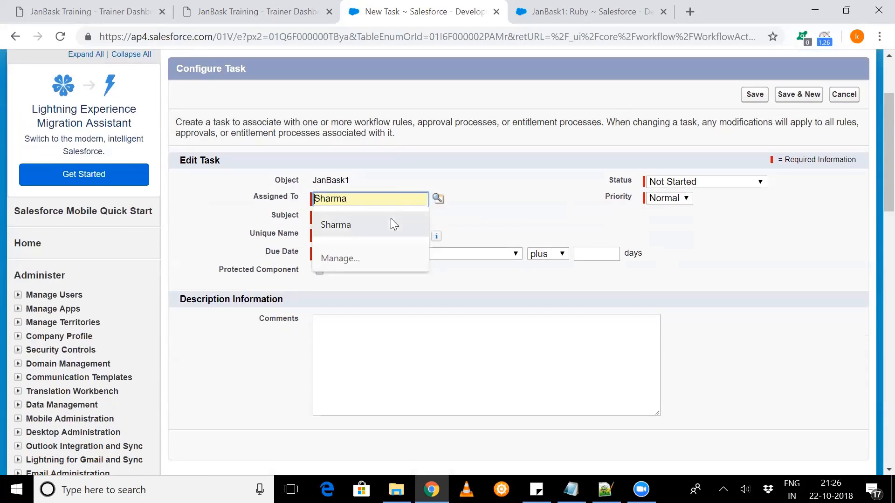
pyautogui.click(440, 198)
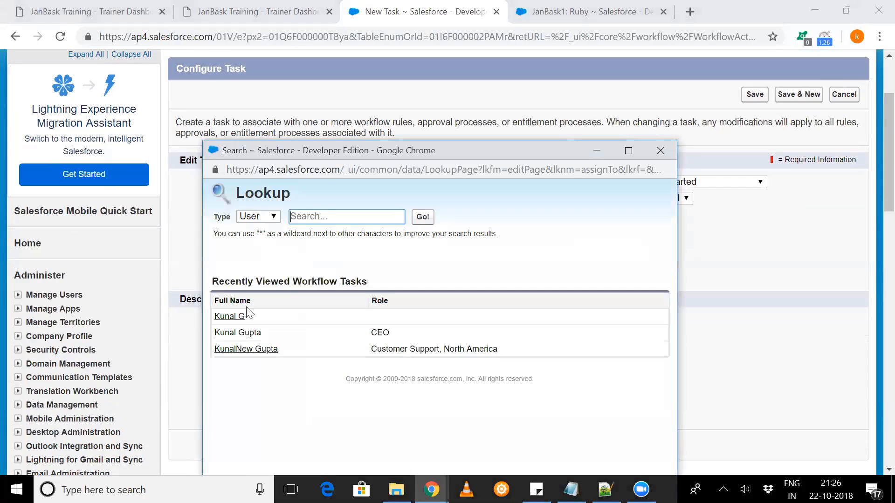
pyautogui.click(238, 332)
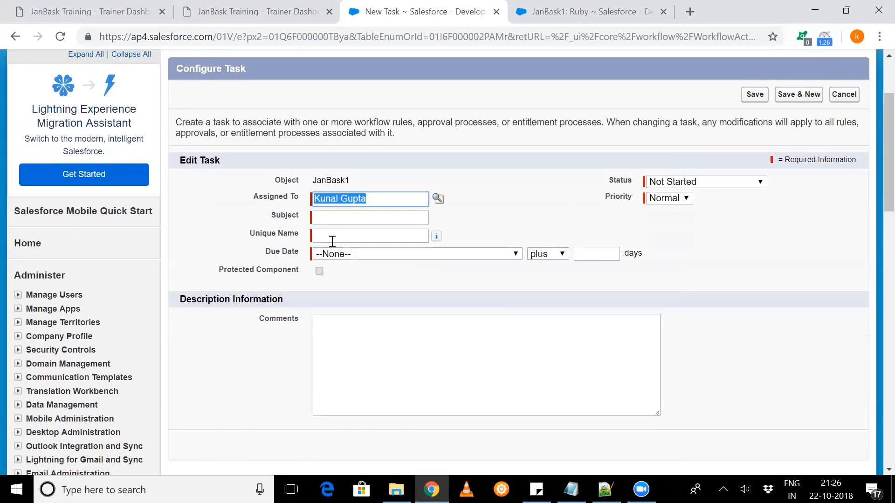
# - Give the task the subject Create Course Material and set its due date to JanBask1: Start Date minus 10 days
pyautogui.click(357, 219)
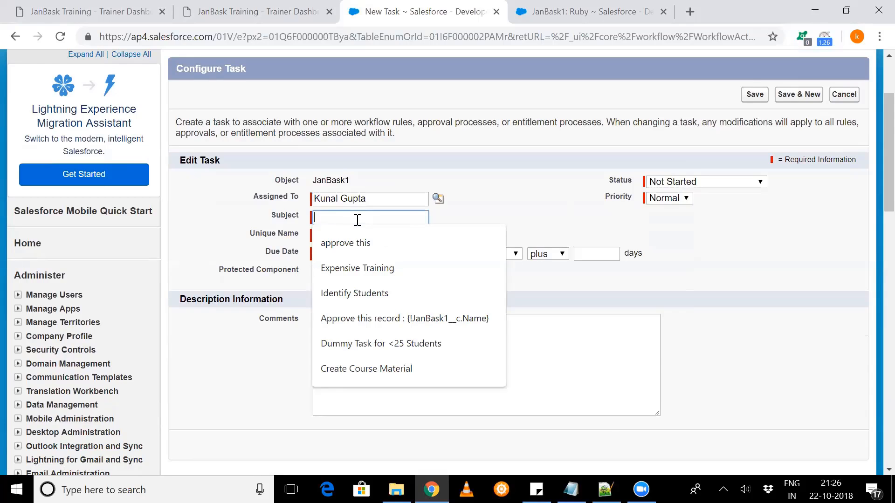
pyautogui.click(385, 370)
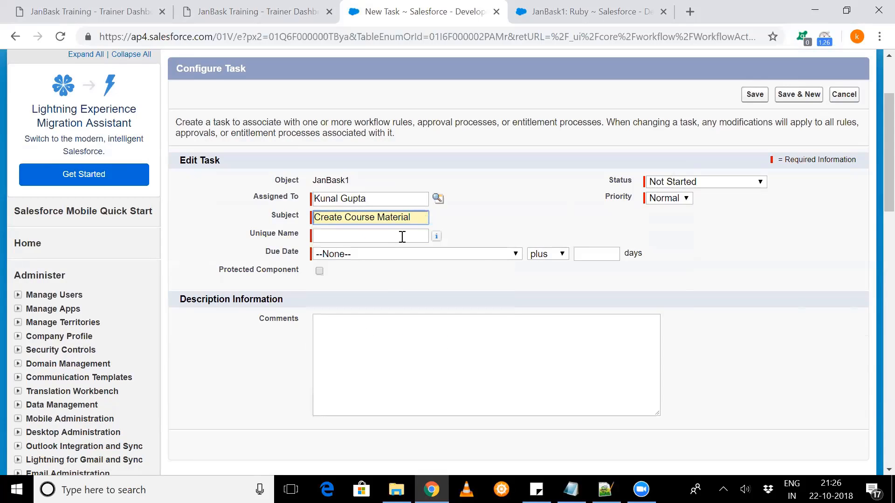
pyautogui.click(403, 236)
pyautogui.click(481, 254)
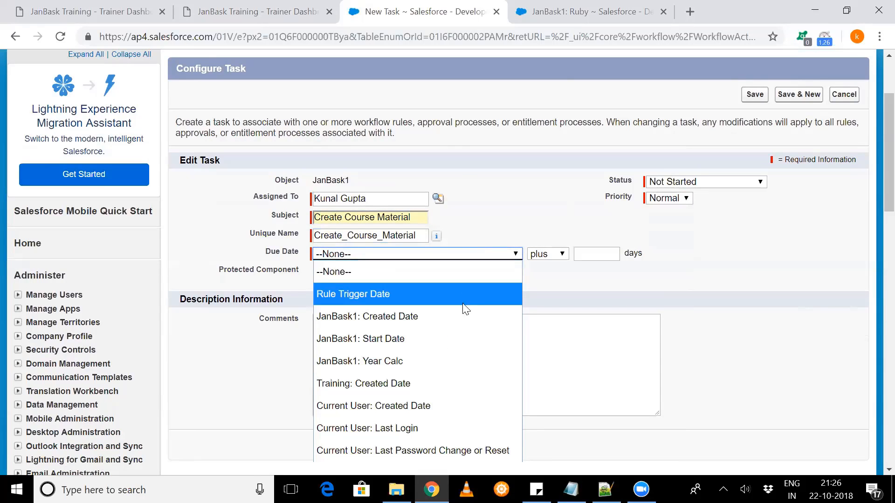
pyautogui.click(459, 337)
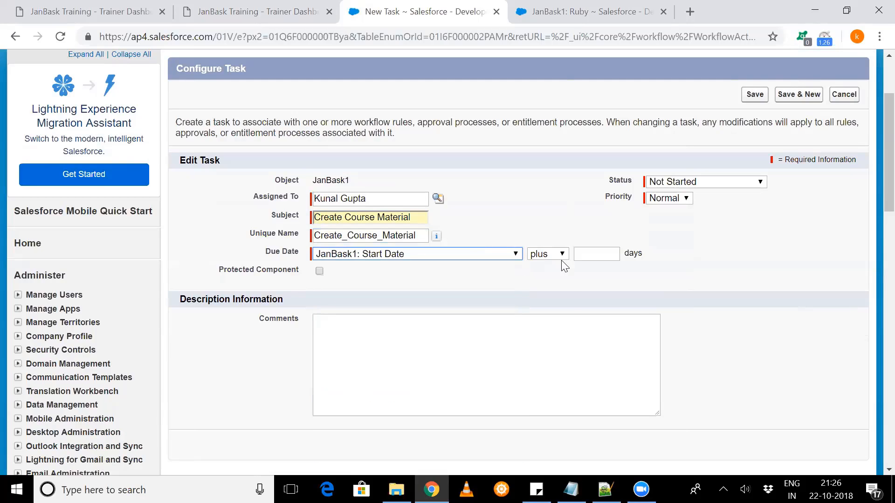
pyautogui.click(559, 256)
pyautogui.click(551, 286)
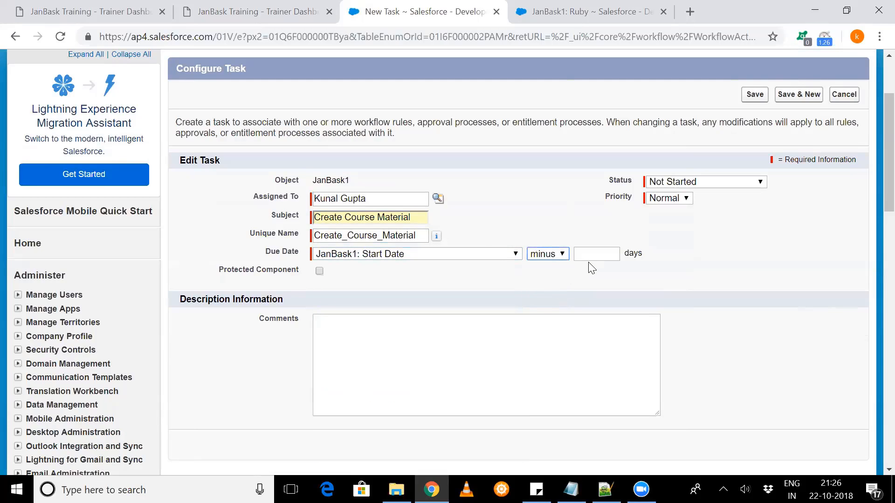
pyautogui.click(595, 257)
pyautogui.write('10')
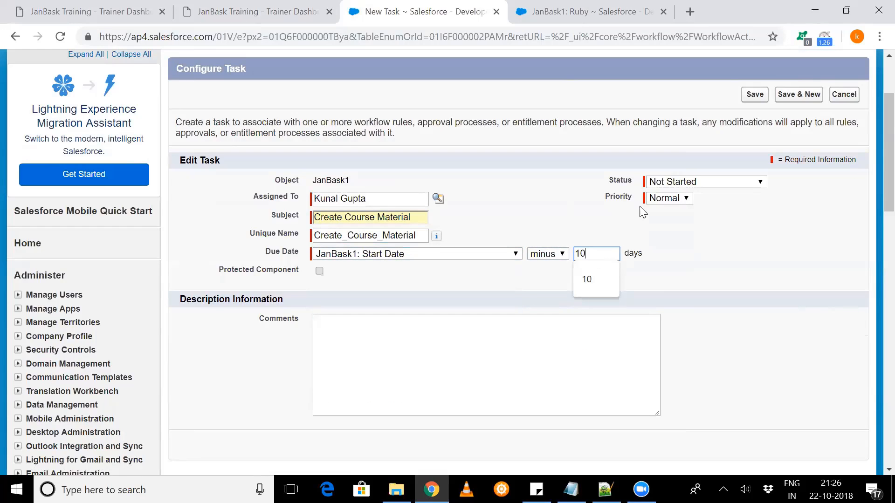
# - Set the new task's priority to High and try to save it
pyautogui.click(677, 183)
pyautogui.click(639, 197)
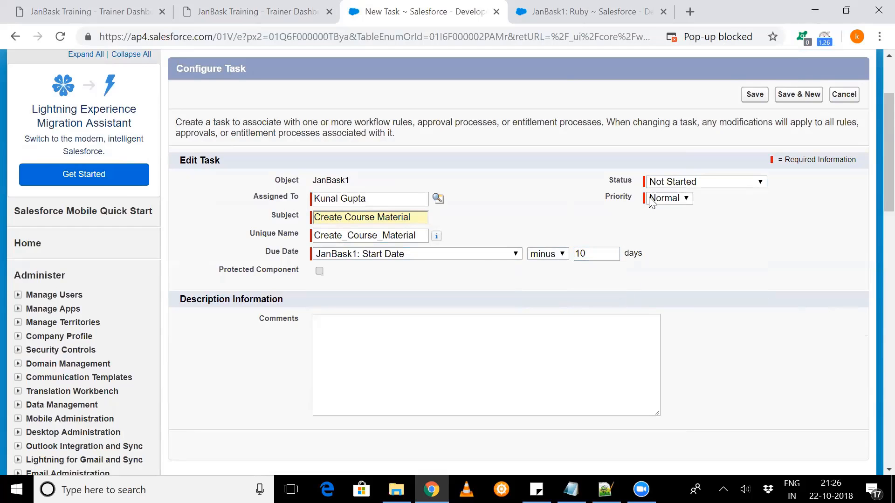
pyautogui.click(662, 198)
pyautogui.click(651, 217)
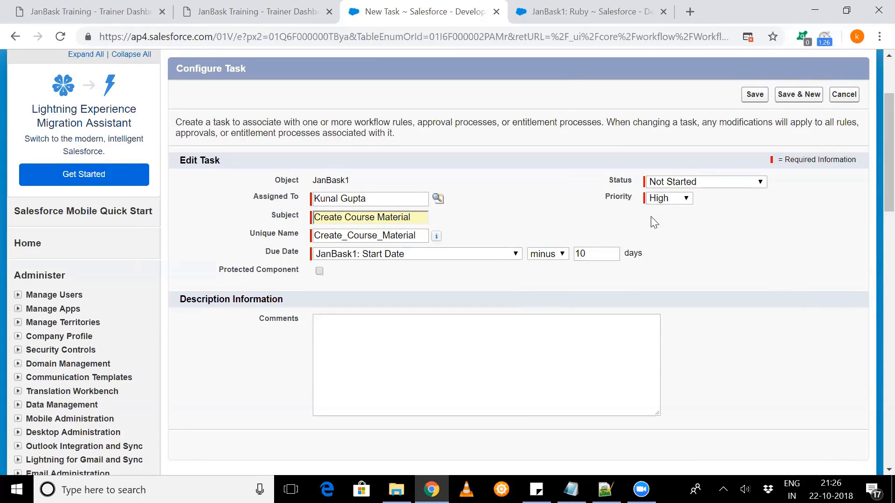
pyautogui.scroll(-1, 755, 91)
pyautogui.click(754, 77)
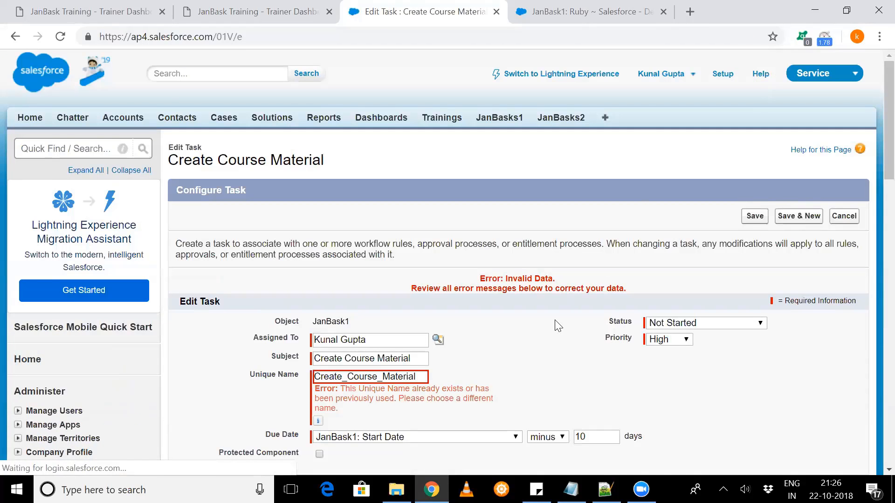
# - Make the task's unique name different by appending x, and save the task
pyautogui.scroll(-2, 558, 325)
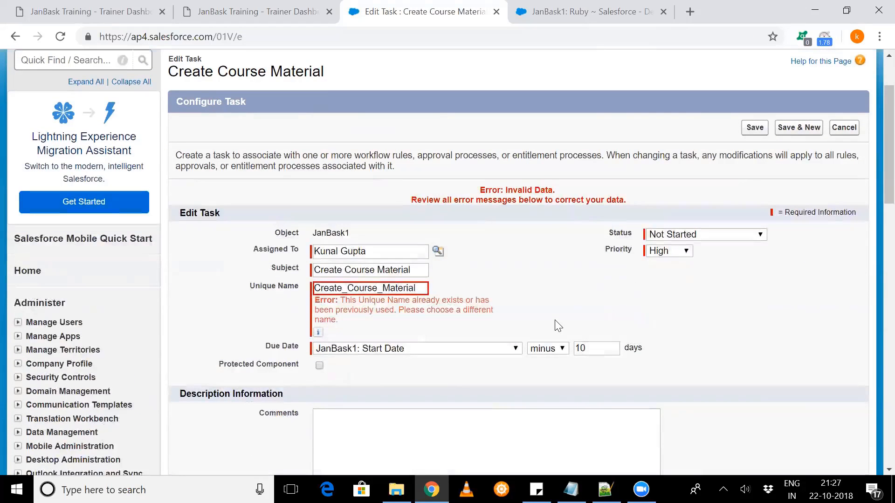
pyautogui.click(421, 288)
pyautogui.write('x')
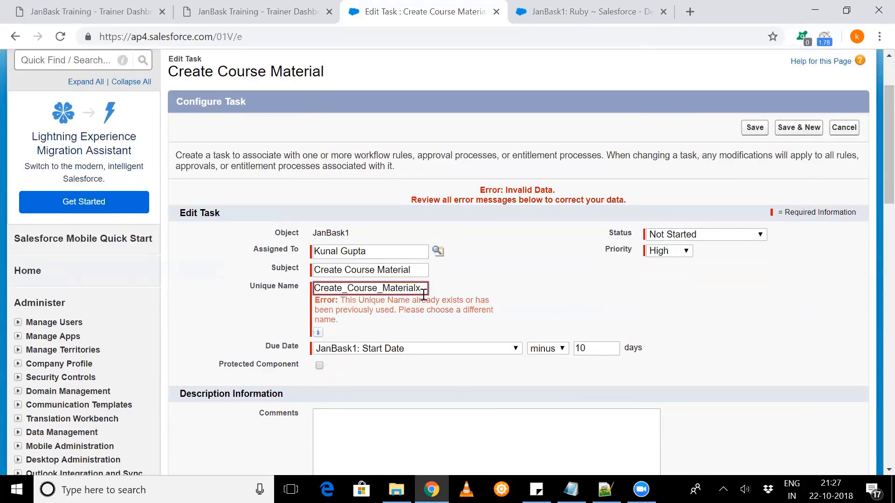
pyautogui.click(747, 129)
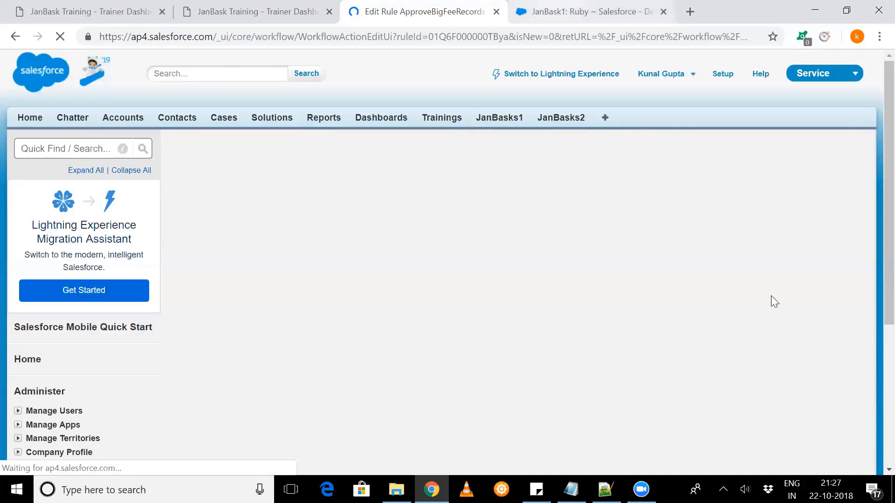
# - Switch to the Ruby record, set its Training Fee to 4, and save the record
pyautogui.hotkey('ctrl', 'Tab')
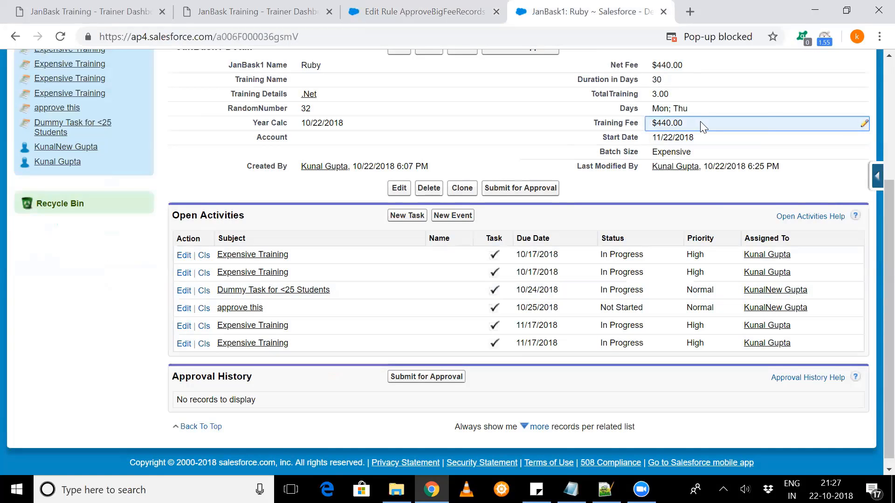
pyautogui.doubleClick(700, 125)
pyautogui.write('e')
pyautogui.press('BackSpace')
pyautogui.write('4')
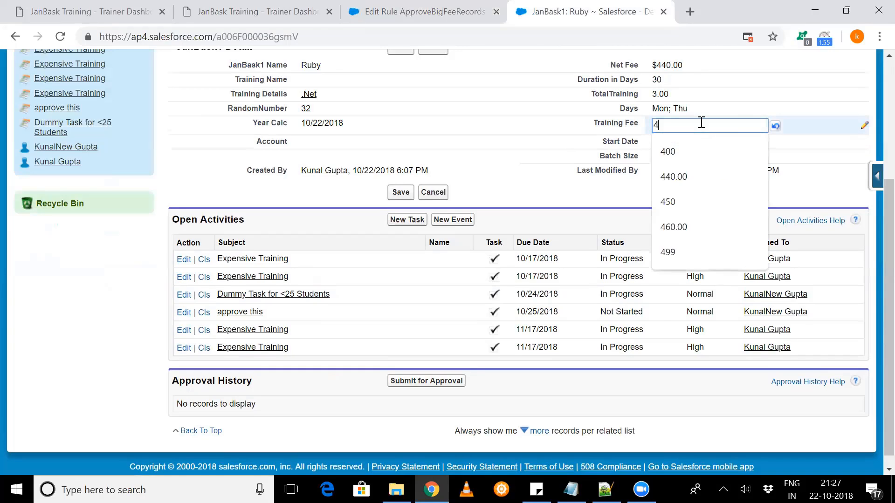
pyautogui.scroll(2, 461, 149)
pyautogui.scroll(3, 402, 231)
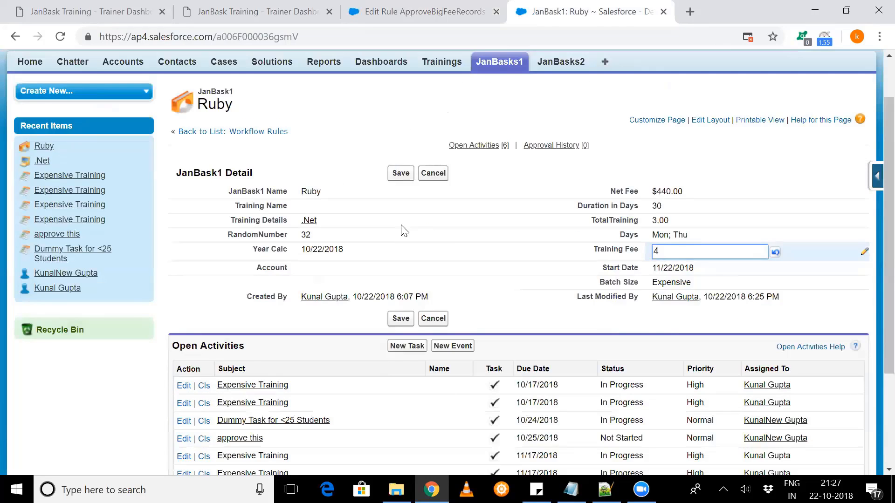
pyautogui.click(402, 228)
# - Return to the ApproveBigFeeRecords rule, finish editing its workflow actions, and activate the rule
pyautogui.hotkey('ctrl', 'shift', 'Tab')
pyautogui.scroll(-1, 430, 253)
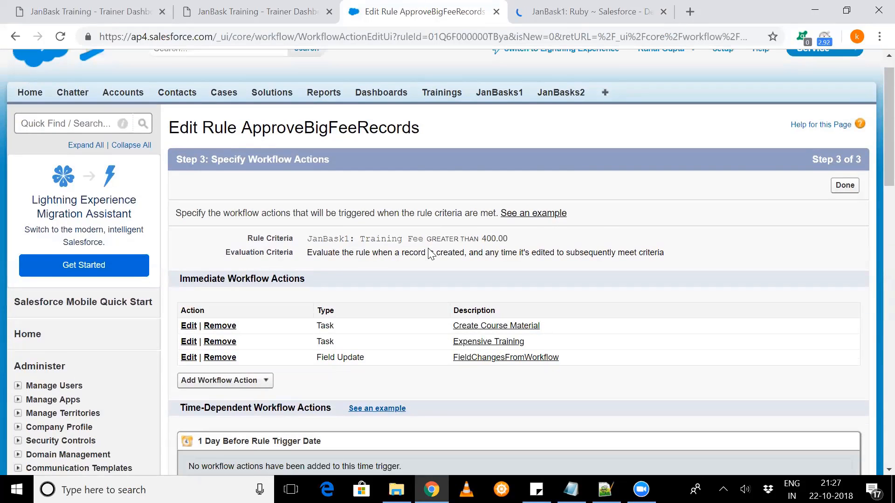
pyautogui.scroll(-2, 834, 110)
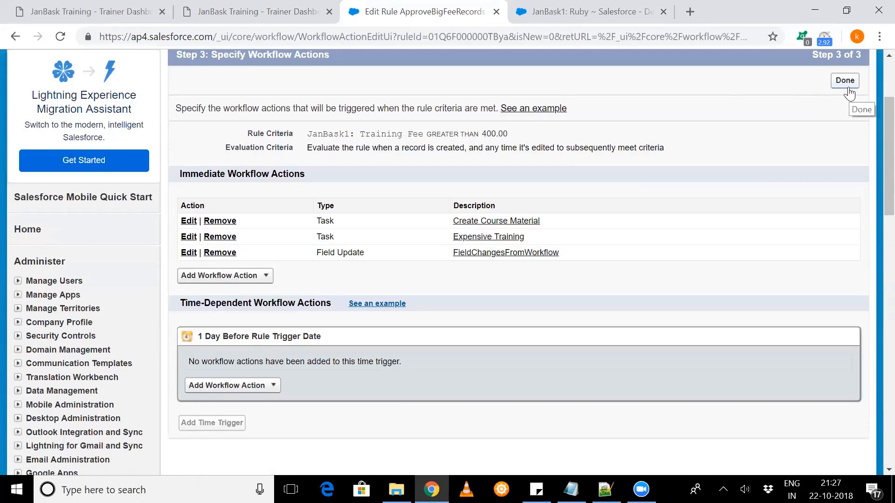
pyautogui.click(847, 88)
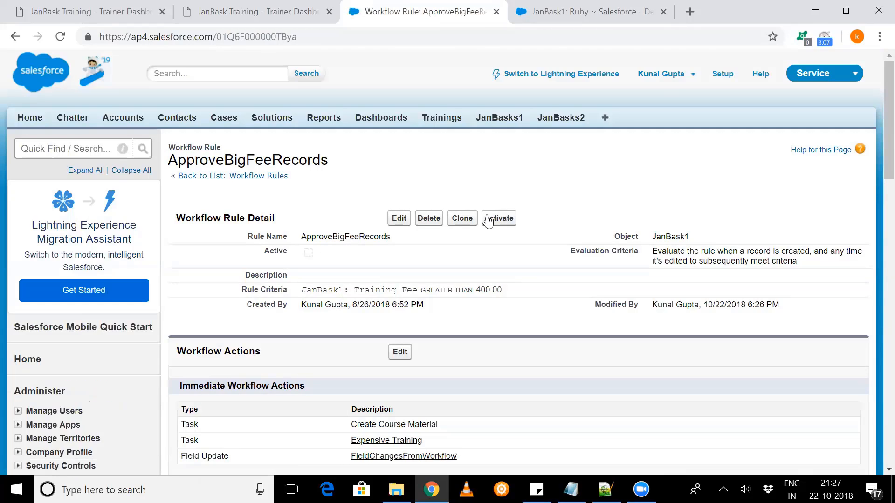
pyautogui.click(488, 219)
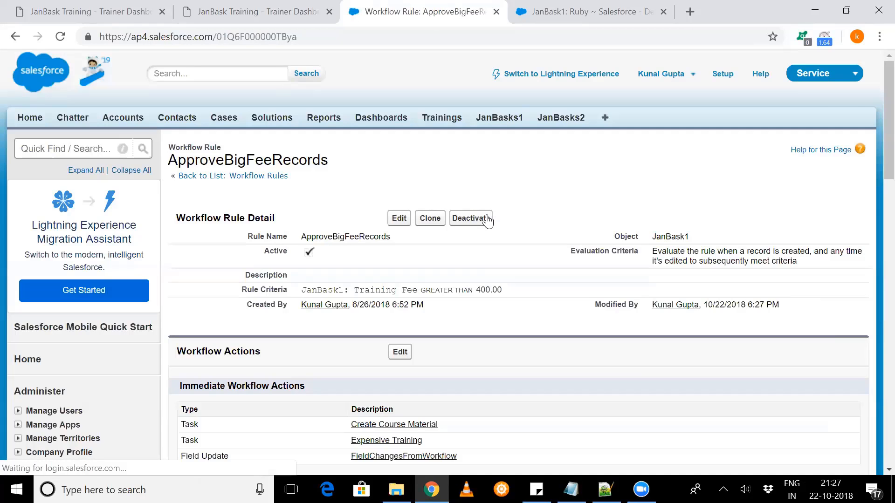
# - Switch to the Ruby record, set its Training Fee to 440.00, and save the record
pyautogui.hotkey('ctrl', 'Tab')
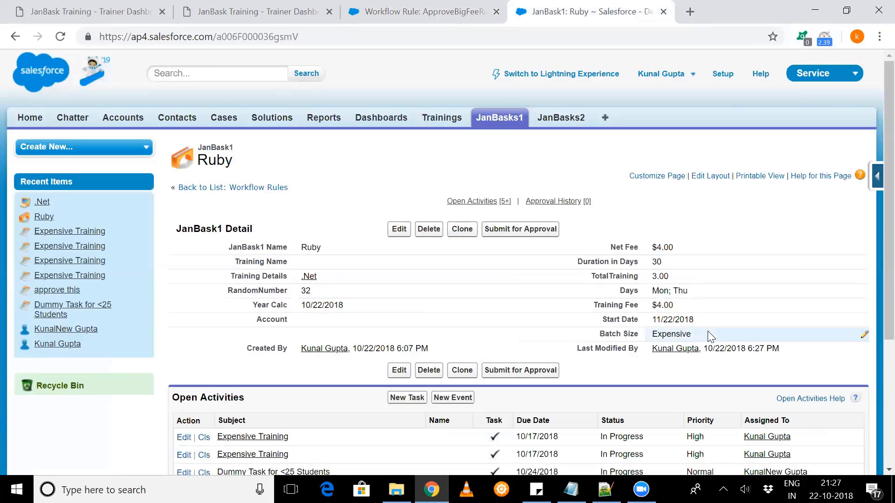
pyautogui.scroll(-2, 701, 205)
pyautogui.doubleClick(702, 205)
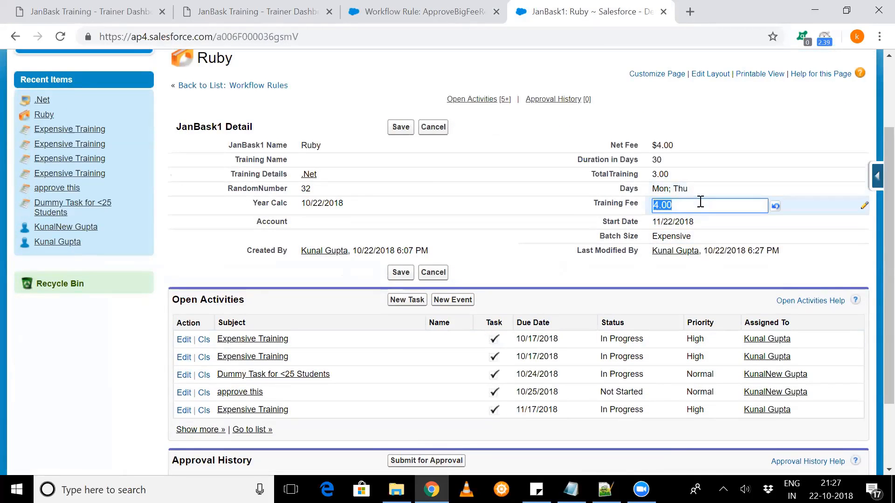
pyautogui.write('440')
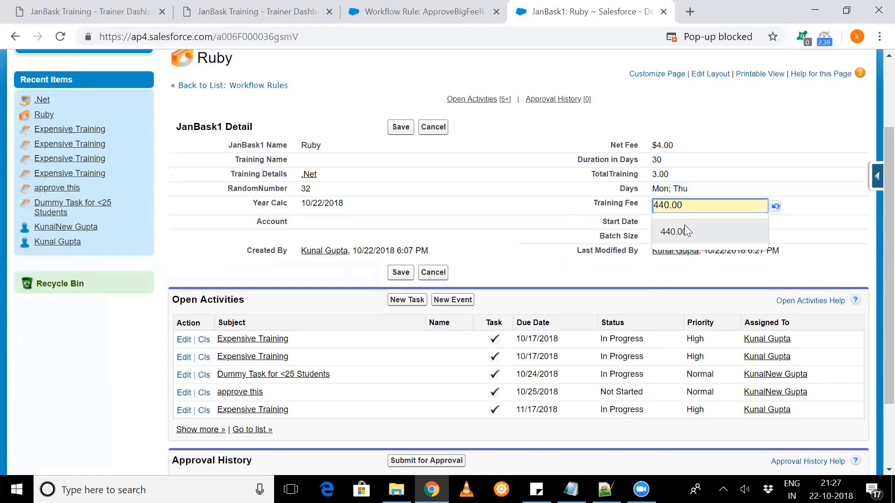
pyautogui.click(676, 232)
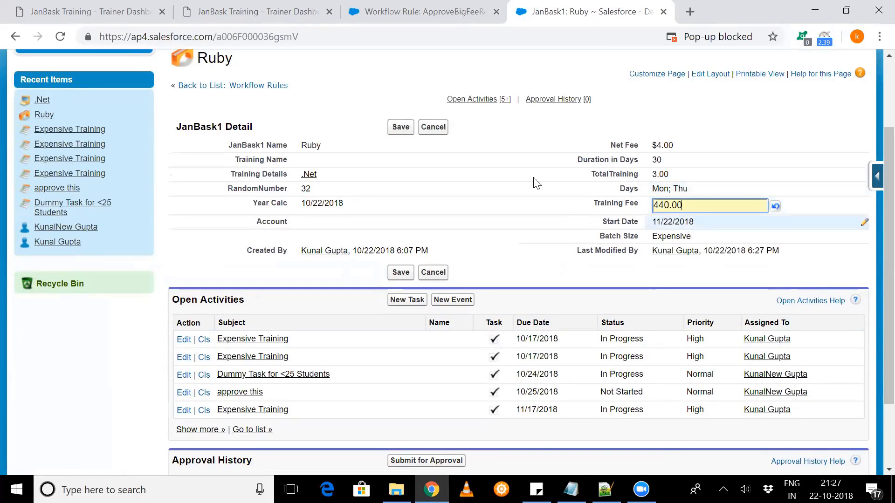
pyautogui.click(399, 128)
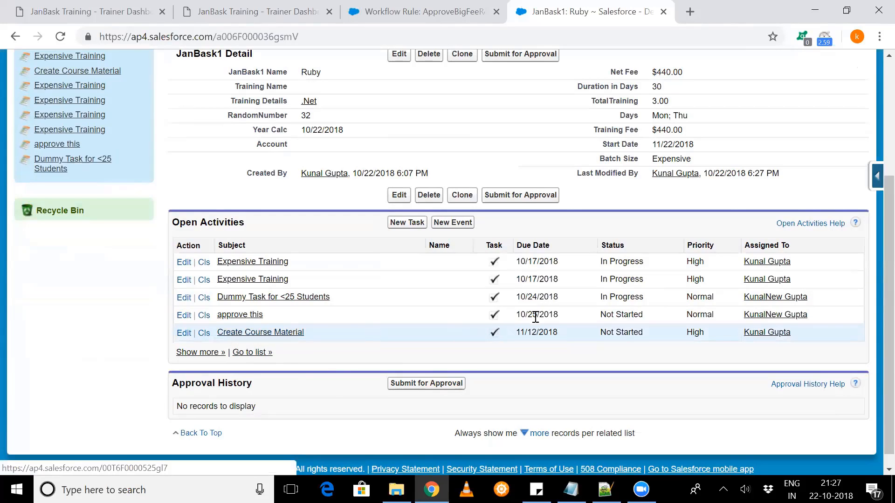
# - Check the due date of Ruby's Create Course Material task, set the task's status to In Progress, and save it
pyautogui.moveTo(558, 332); pyautogui.dragTo(515, 333)
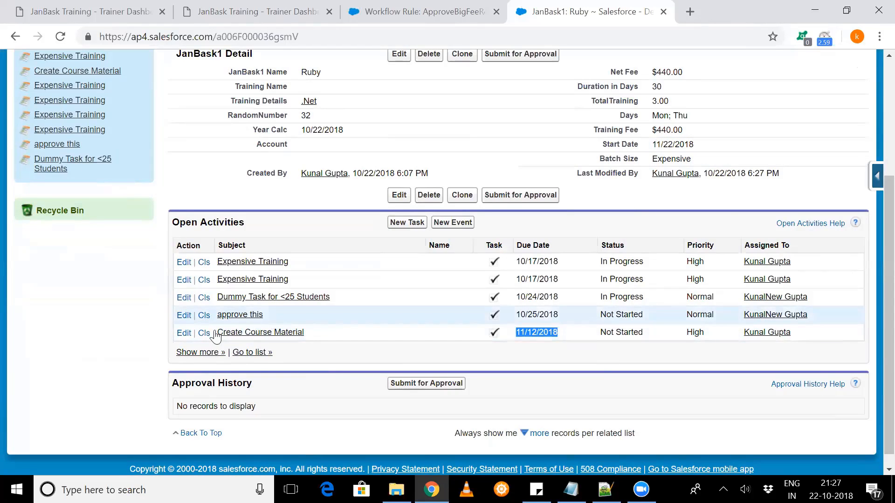
pyautogui.click(183, 334)
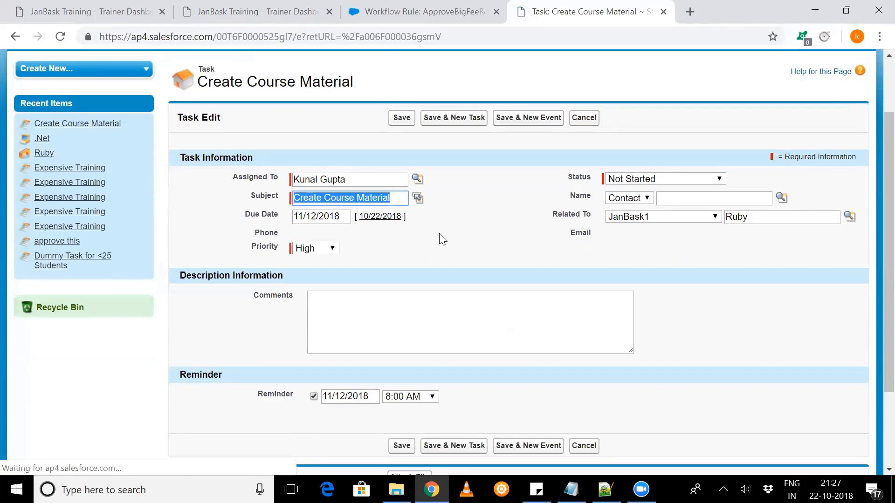
pyautogui.click(639, 181)
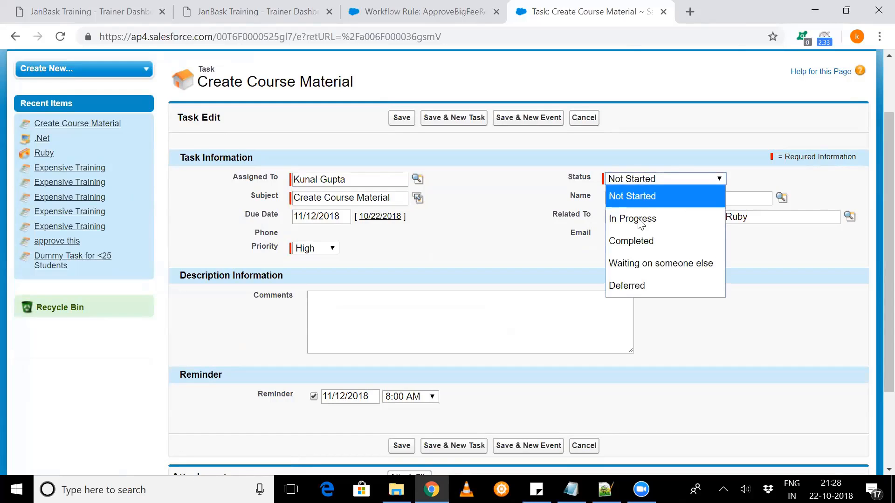
pyautogui.click(636, 221)
pyautogui.click(402, 119)
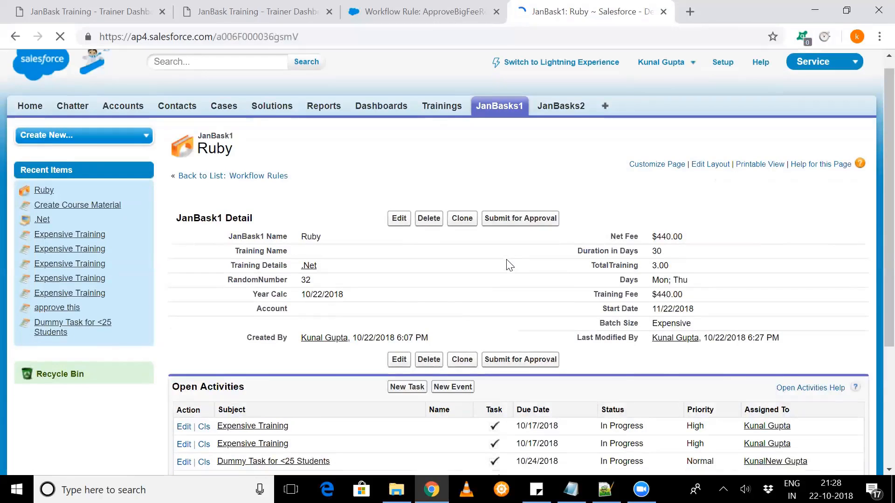
# - Set the status of Ruby's Create Course Material task to Completed and save it
pyautogui.scroll(-3, 604, 312)
pyautogui.scroll(-2, 604, 312)
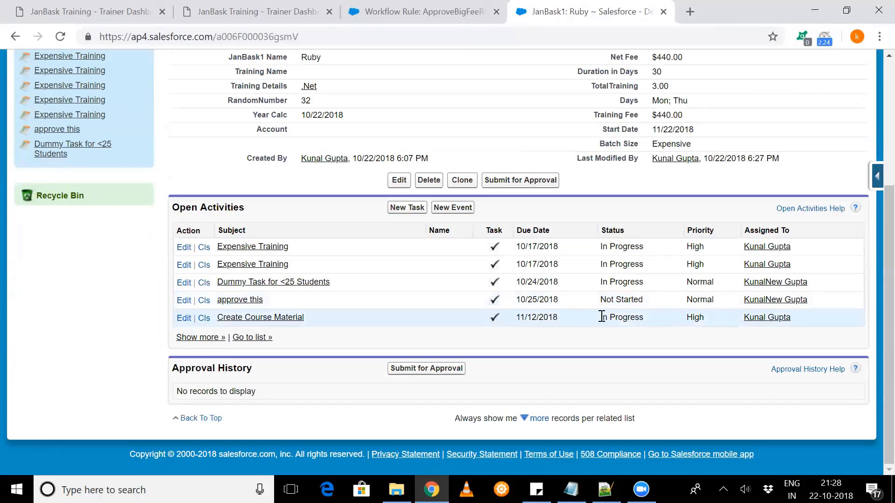
pyautogui.click(184, 319)
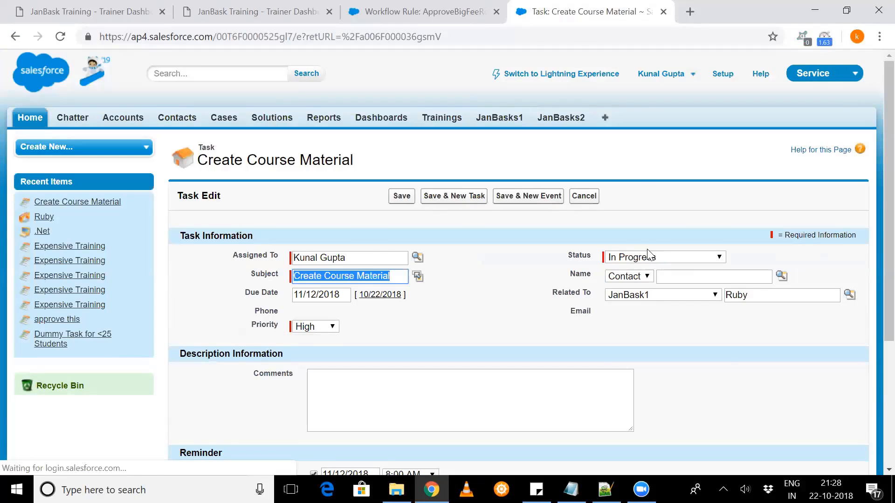
pyautogui.click(648, 257)
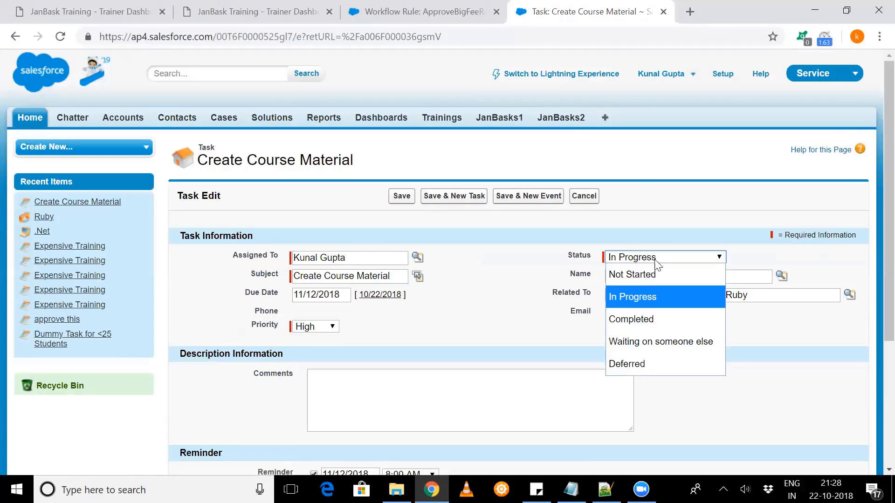
pyautogui.click(645, 319)
pyautogui.click(392, 203)
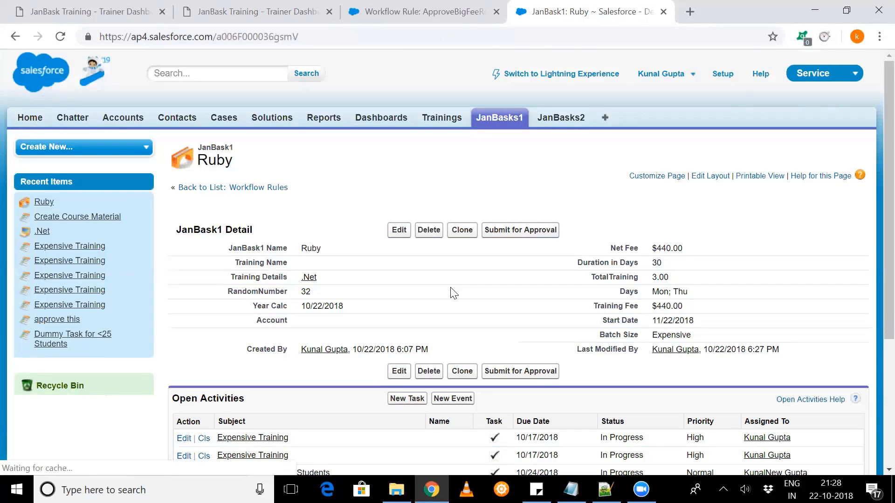
# - Expand Ruby's Open Activities list to show all entries and review the open tasks alongside the record details
pyautogui.scroll(-3, 327, 284)
pyautogui.scroll(-2, 164, 330)
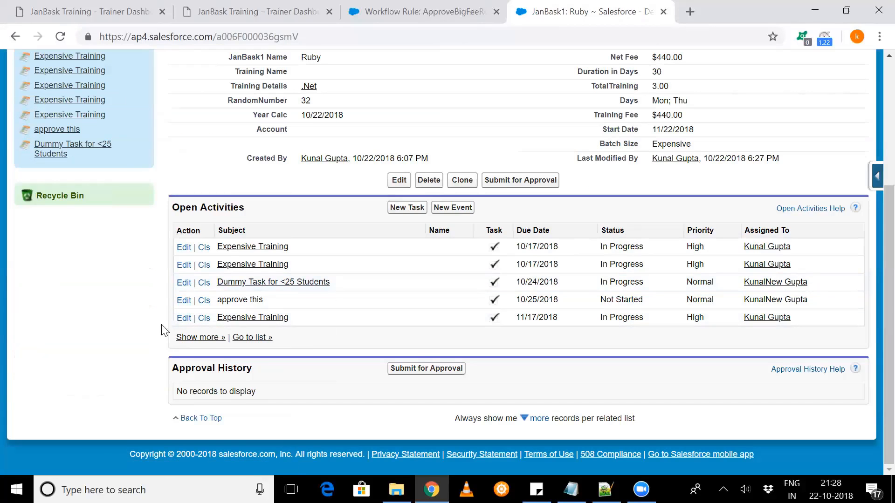
pyautogui.click(211, 337)
pyautogui.scroll(-1, 263, 340)
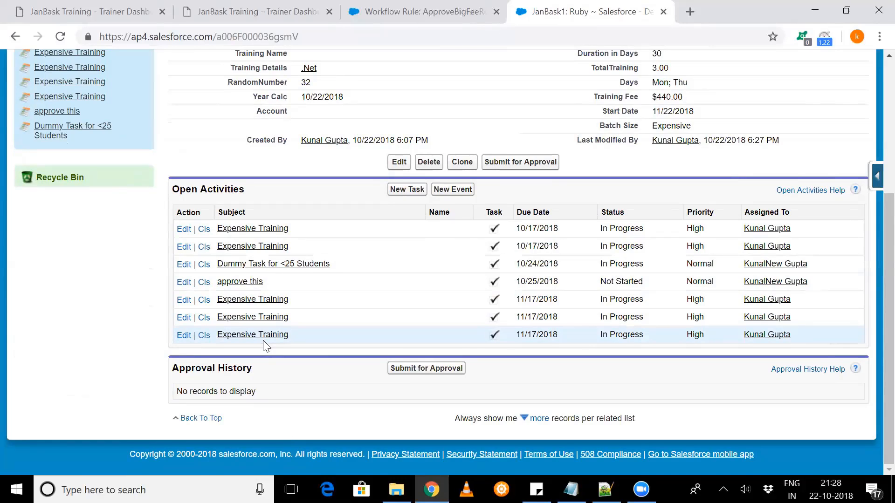
pyautogui.scroll(1, 264, 346)
pyautogui.scroll(1, 263, 345)
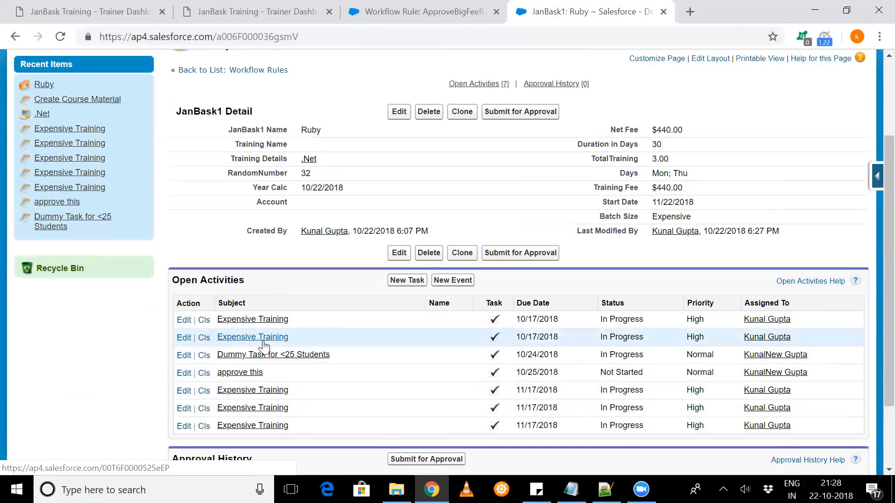
pyautogui.scroll(-1, 263, 346)
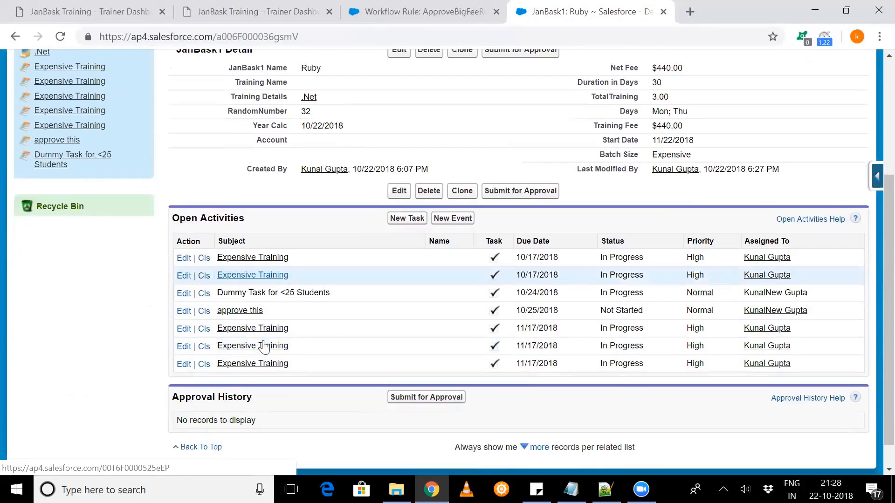
pyautogui.scroll(-1, 263, 326)
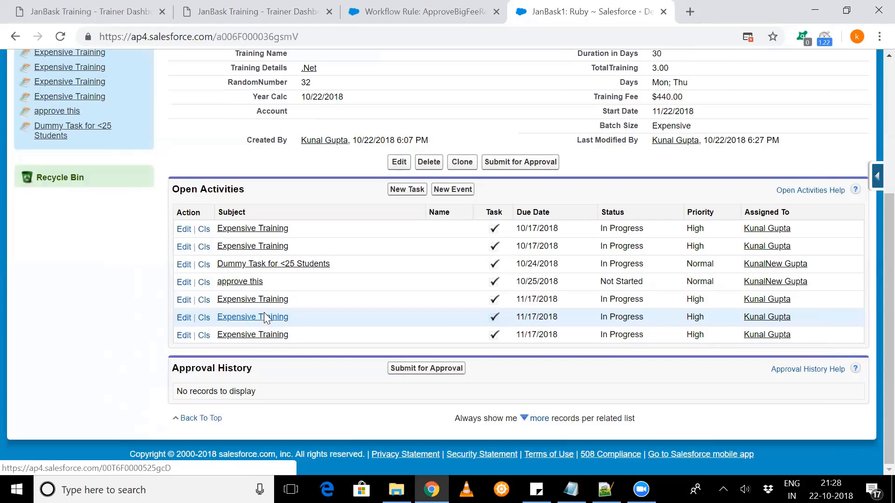
pyautogui.moveTo(175, 186); pyautogui.dragTo(309, 289)
pyautogui.click(339, 196)
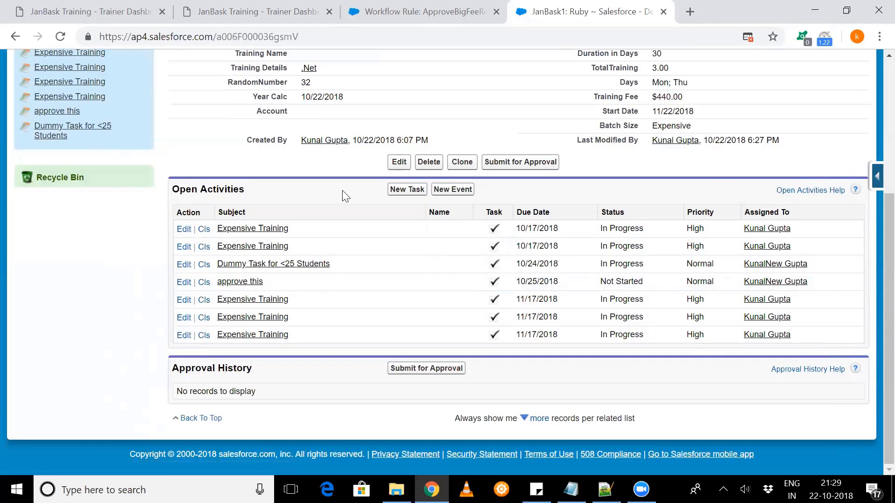
pyautogui.scroll(1, 362, 195)
pyautogui.scroll(2, 361, 194)
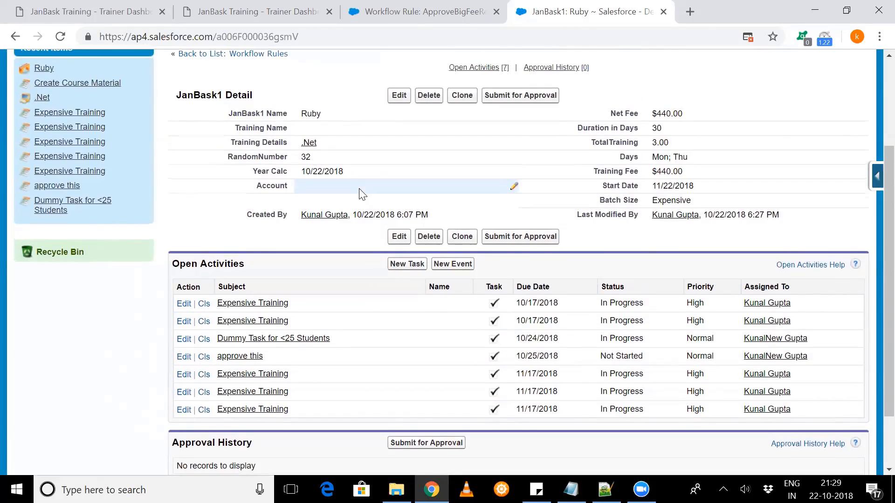
pyautogui.scroll(-1, 382, 209)
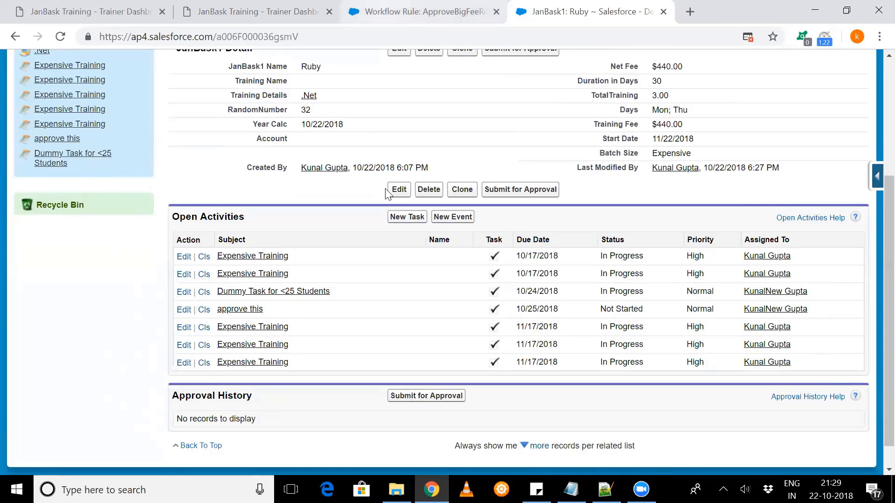
# - Go back from the ApproveBigFeeRecords rule to the list of all workflow rules and review which are active
pyautogui.hotkey('ctrl', 'shift', 'Tab')
pyautogui.click(282, 177)
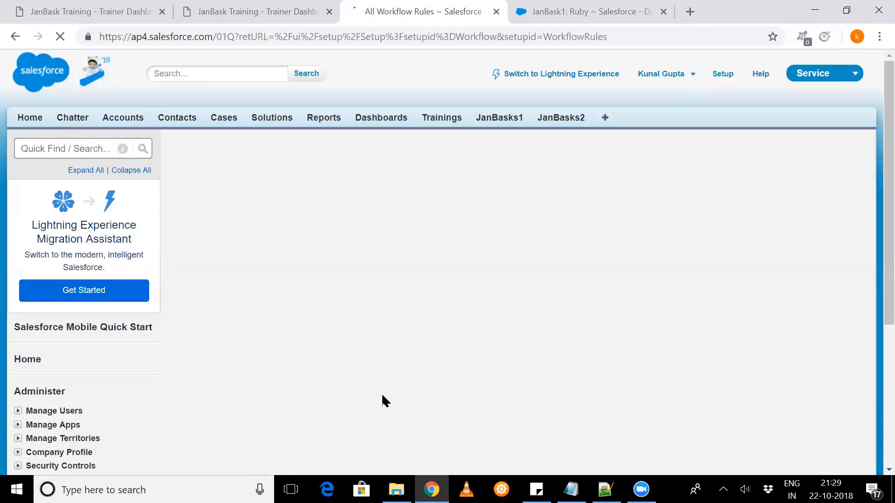
pyautogui.scroll(-1, 388, 326)
pyautogui.scroll(-2, 388, 326)
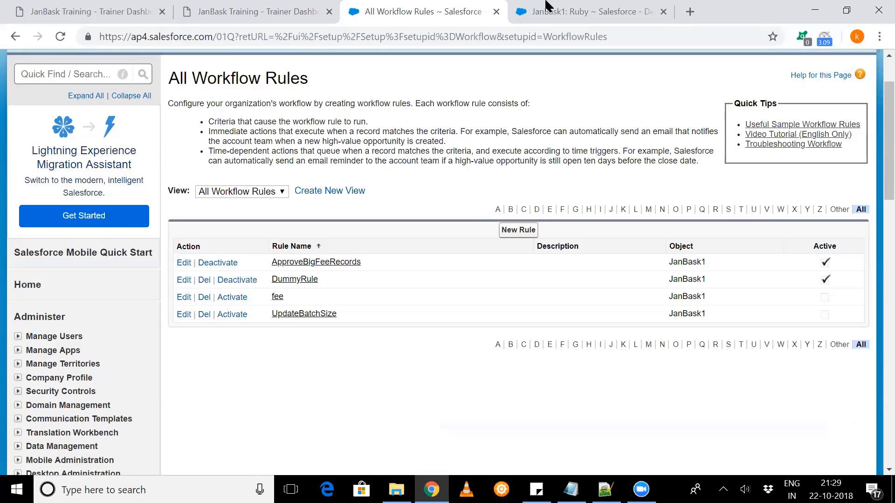
# - Return to the Ruby record and examine its Start Date
pyautogui.hotkey('ctrl', 'Tab')
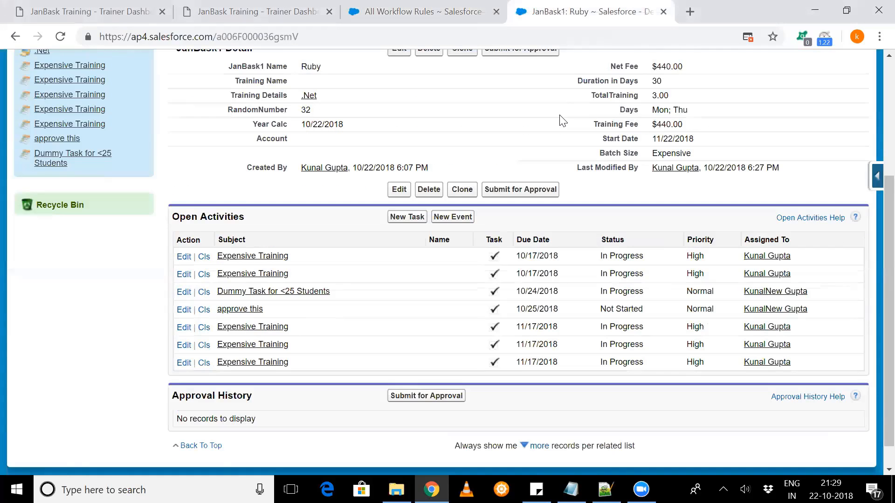
pyautogui.scroll(1, 562, 121)
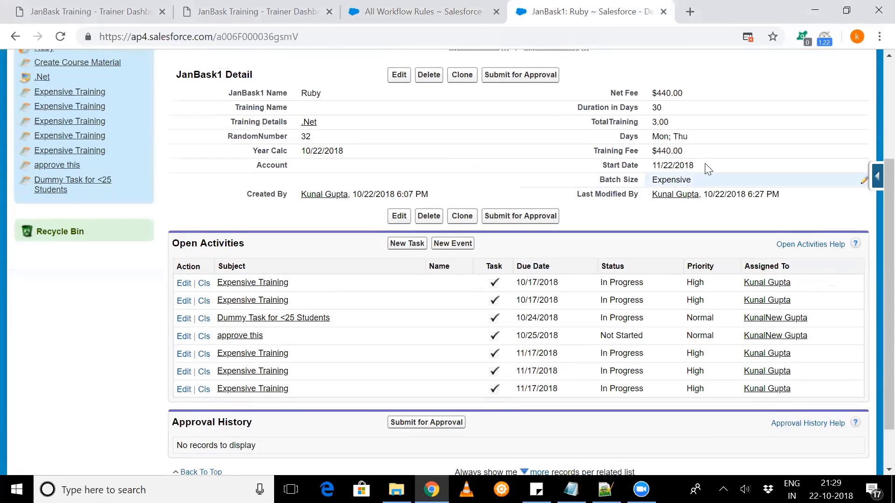
pyautogui.moveTo(695, 166); pyautogui.dragTo(655, 167)
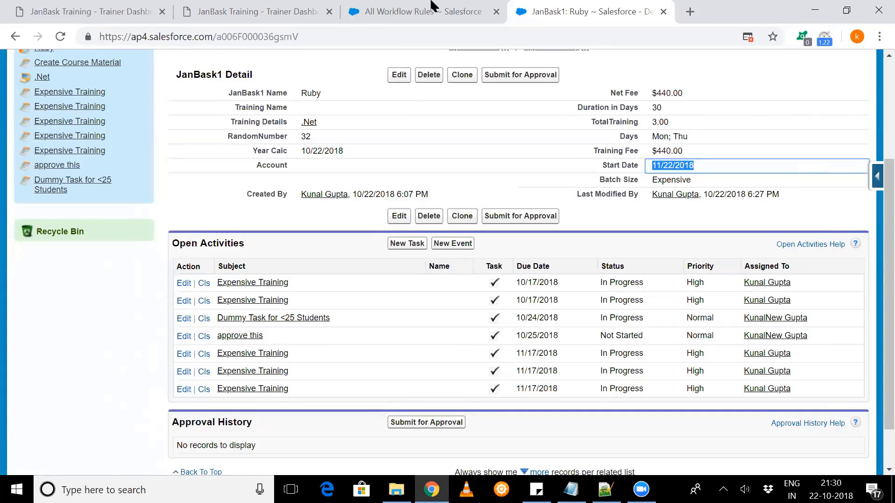
# - Open the ApproveBigFeeRecords rule from the workflow rules list and review its immediate and time-dependent actions
pyautogui.hotkey('ctrl', 'shift', 'Tab')
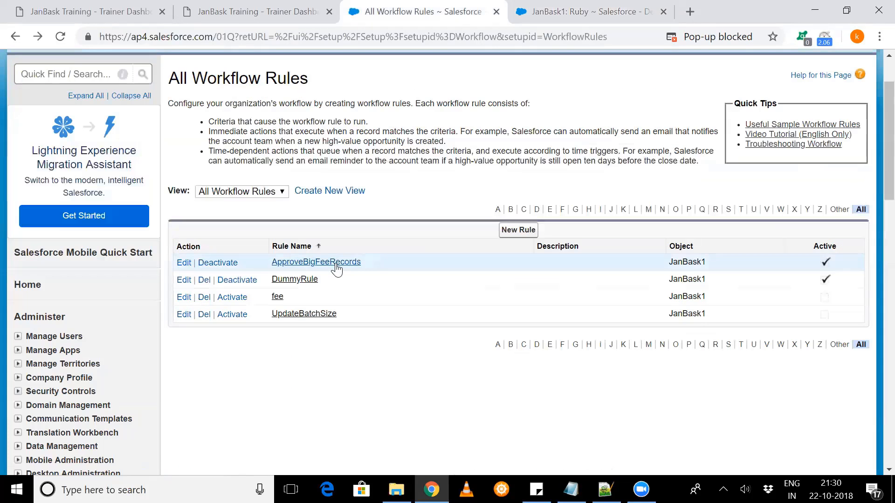
pyautogui.click(631, 6)
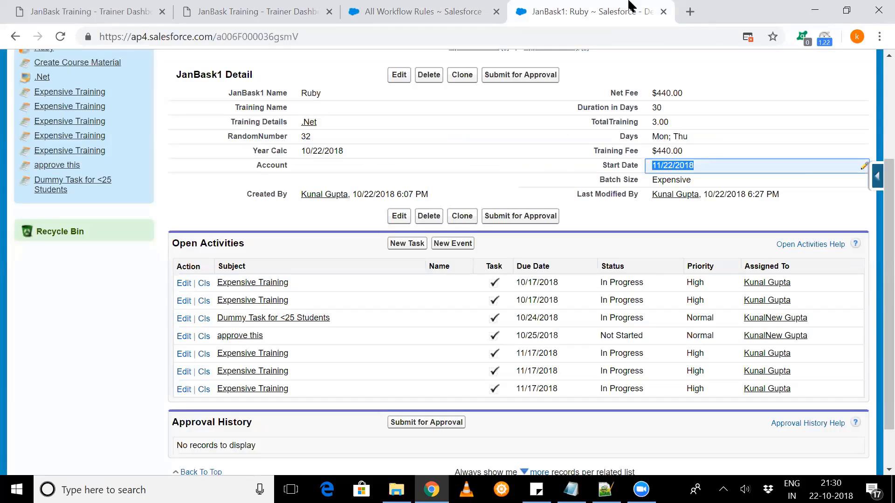
pyautogui.click(418, 10)
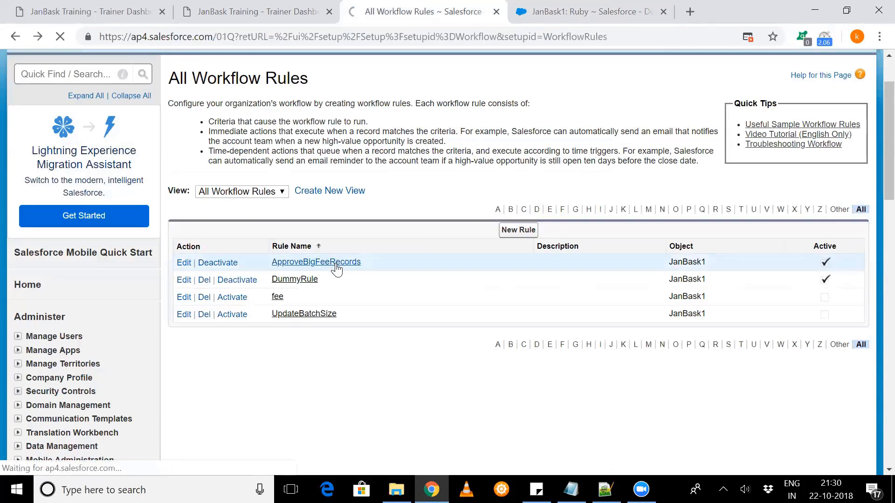
pyautogui.click(335, 262)
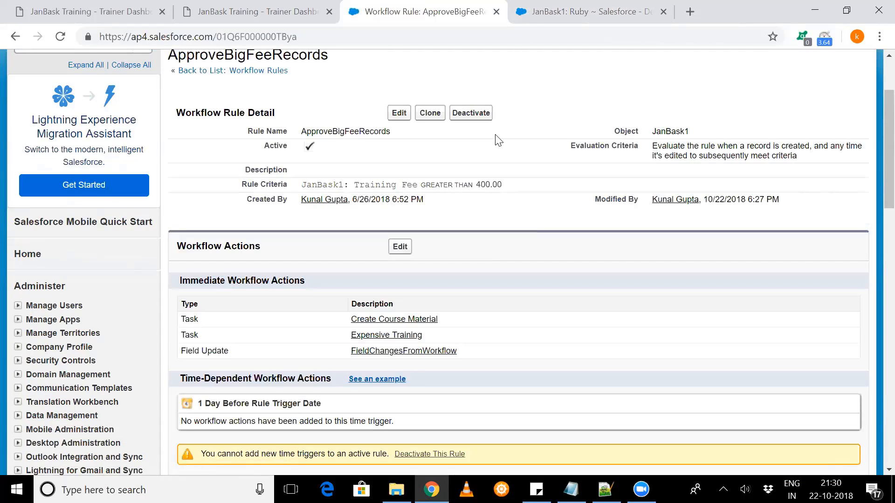
pyautogui.scroll(-1, 497, 140)
pyautogui.scroll(-3, 497, 140)
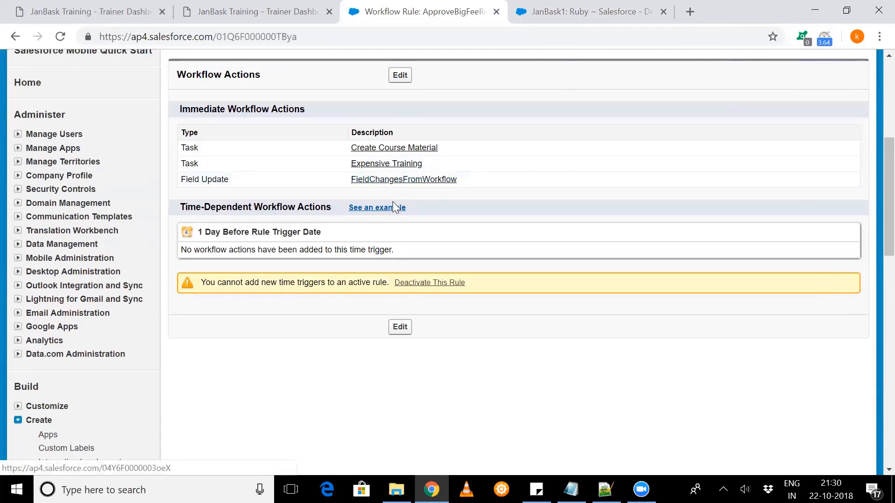
# - Leave the workflow action editing of ApproveBigFeeRecords and deactivate the rule so its time triggers can be modified
pyautogui.click(400, 327)
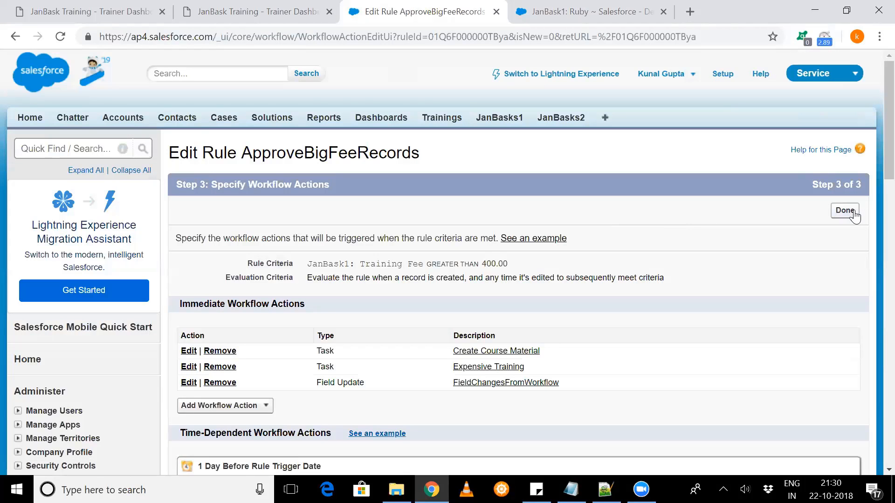
pyautogui.click(844, 210)
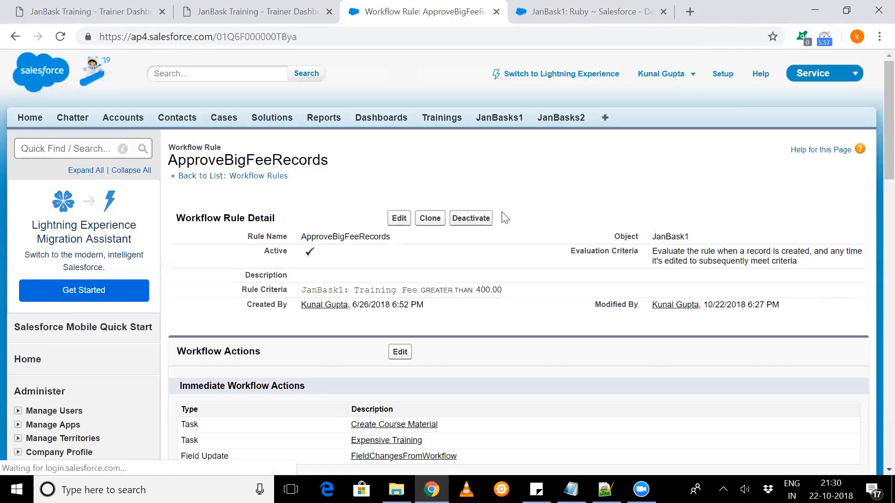
pyautogui.click(471, 218)
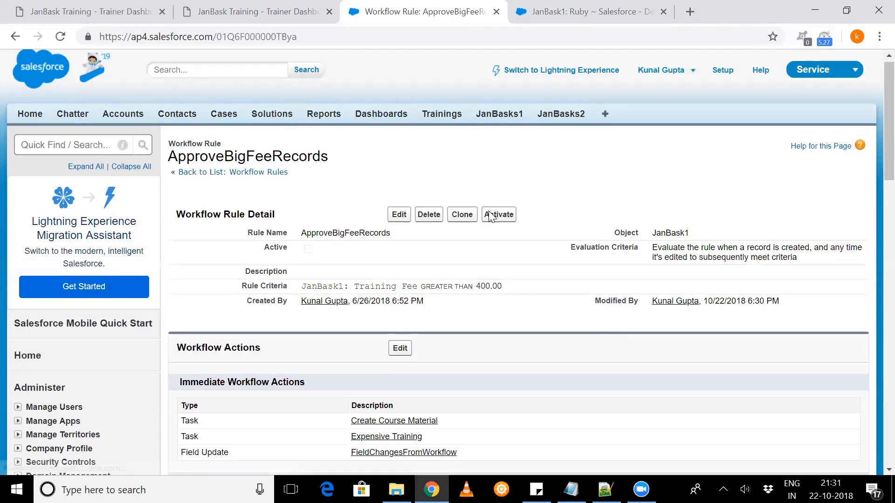
# - Change the rule's existing time trigger to 10 Days Before JanBask1: Start Date and save it
pyautogui.scroll(-3, 414, 222)
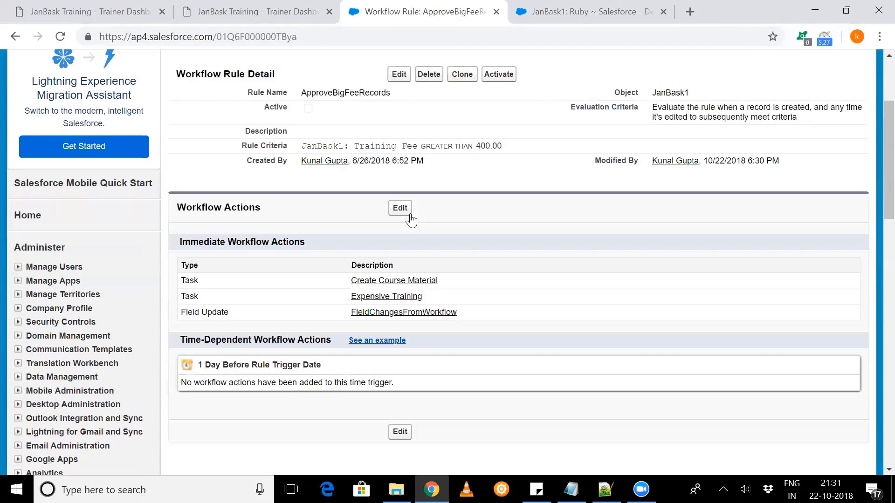
pyautogui.click(400, 208)
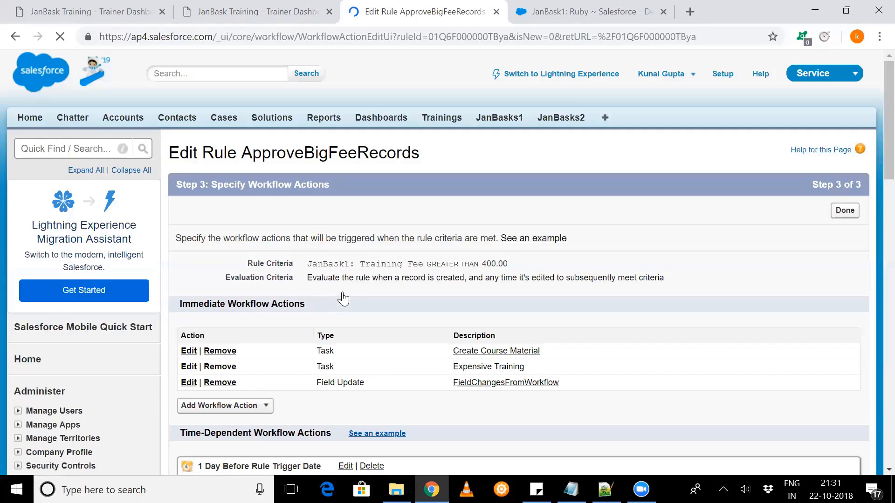
pyautogui.scroll(-4, 342, 299)
pyautogui.click(342, 295)
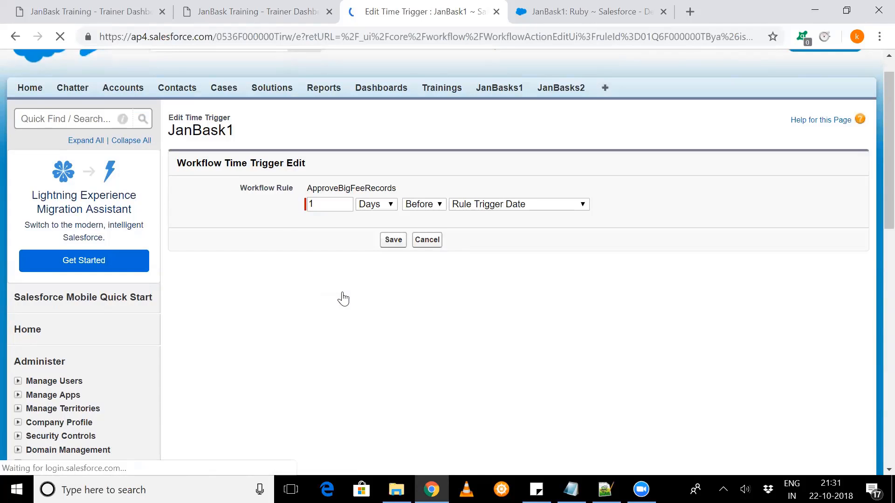
pyautogui.click(467, 208)
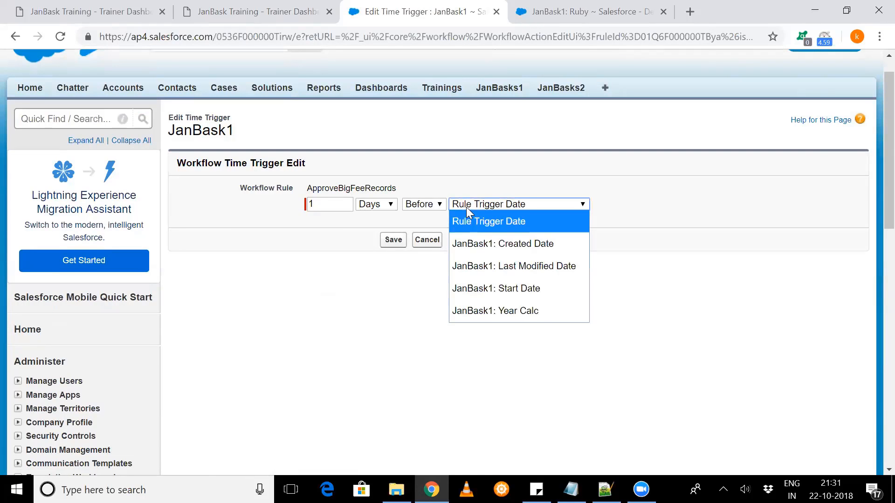
pyautogui.click(486, 289)
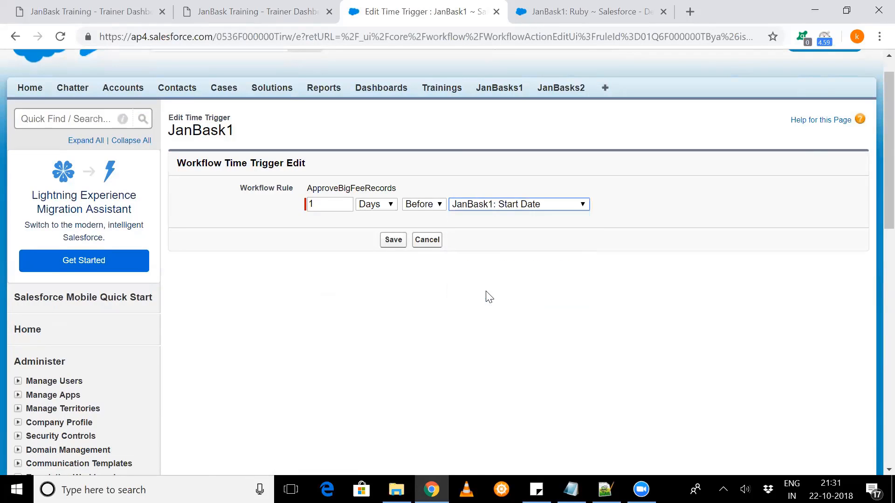
pyautogui.click(329, 204)
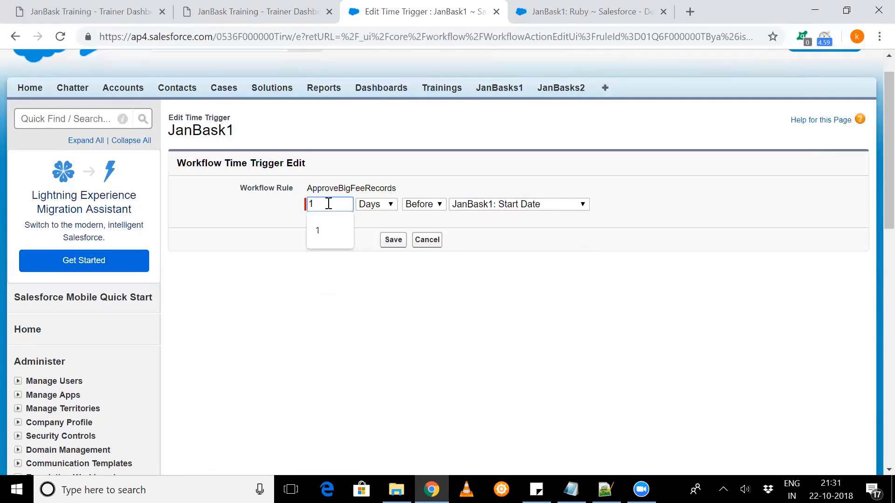
pyautogui.write('0')
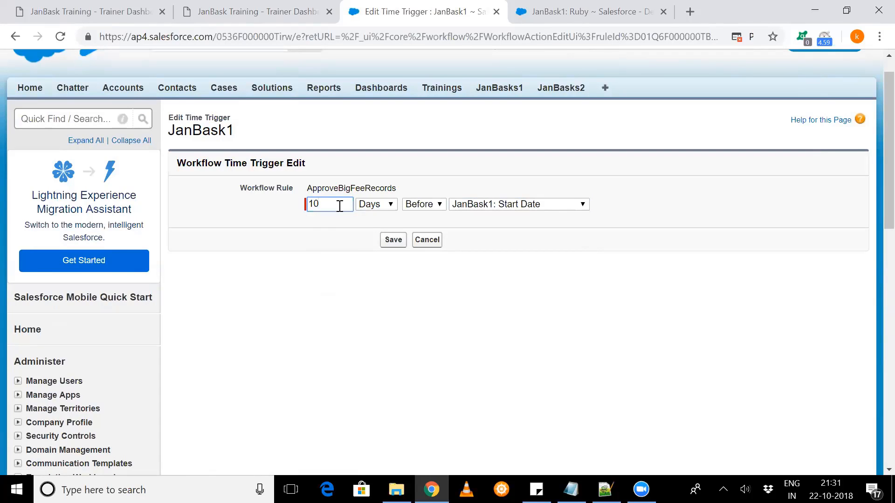
pyautogui.click(397, 239)
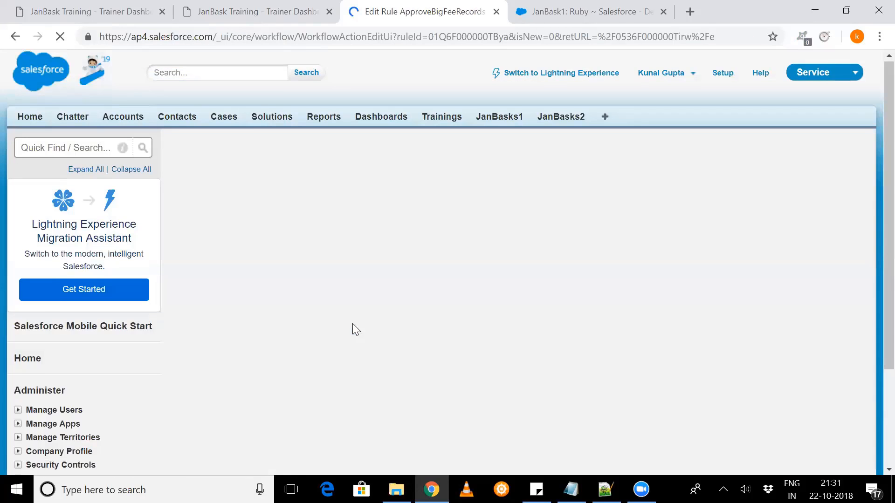
pyautogui.scroll(-4, 331, 330)
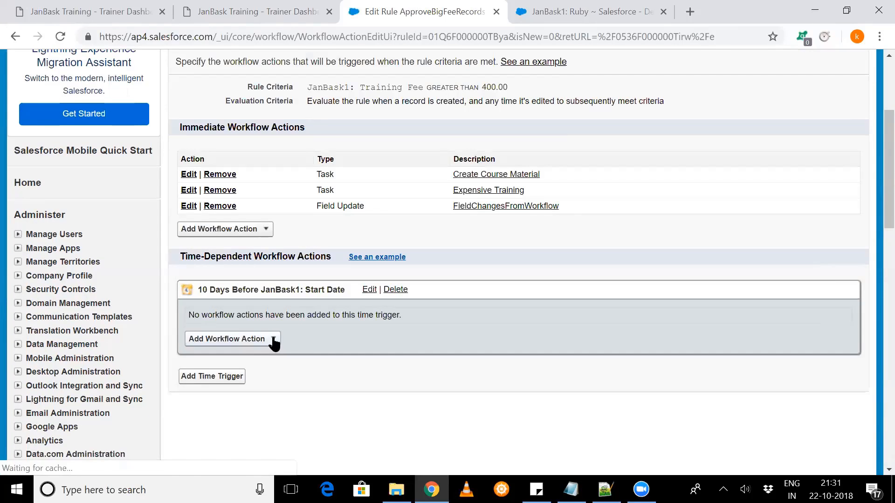
pyautogui.click(274, 344)
pyautogui.click(244, 368)
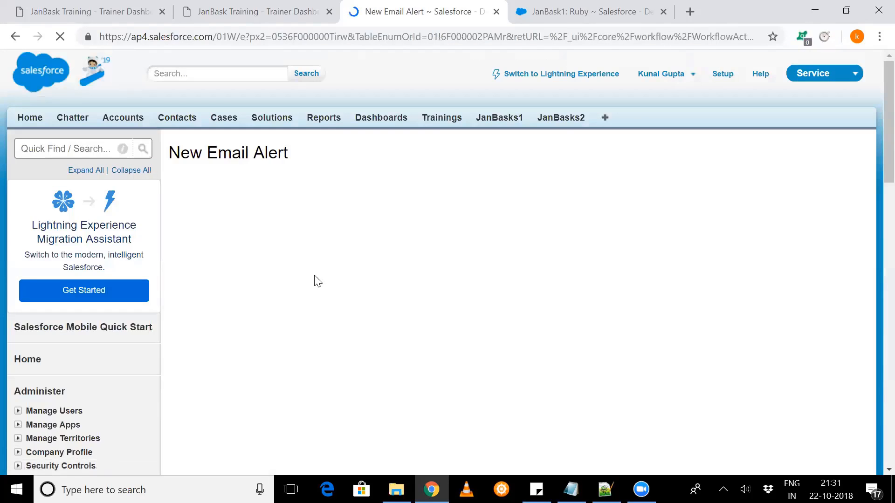
pyautogui.scroll(-2, 303, 322)
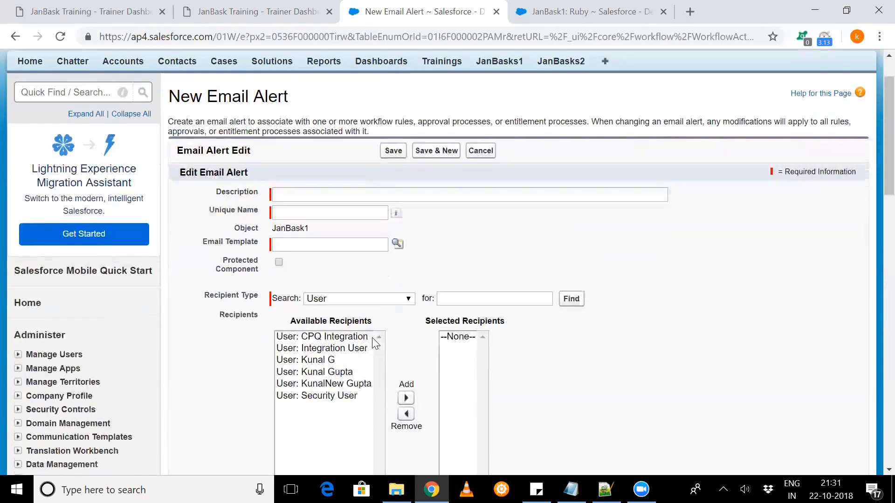
pyautogui.click(305, 318)
pyautogui.click(405, 357)
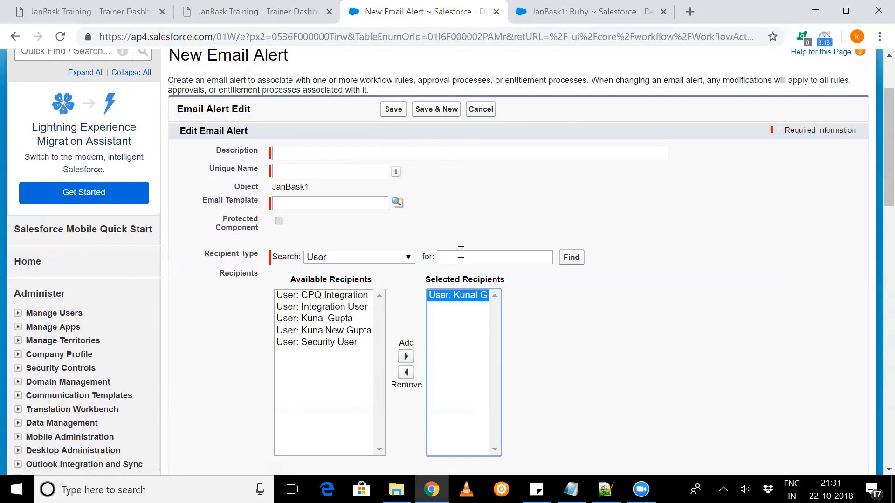
pyautogui.click(476, 110)
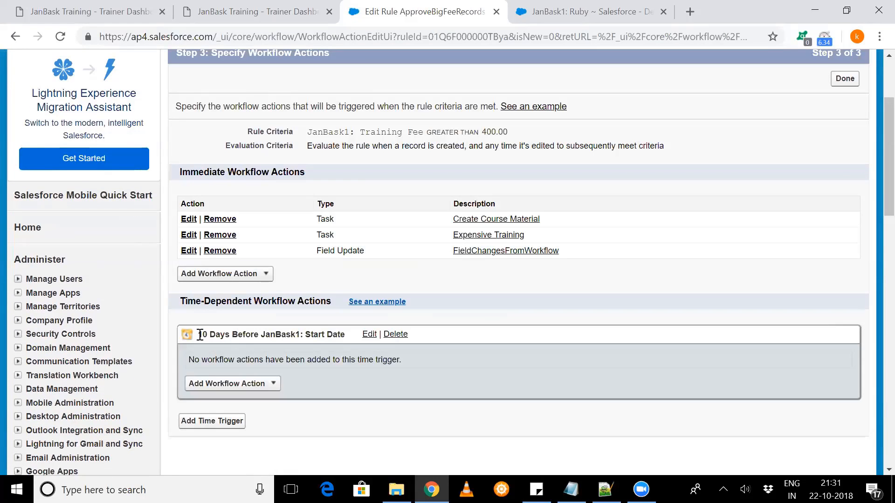
# - Review the time trigger based on Start Date, finish editing the workflow actions, and check the rule's detail page
pyautogui.moveTo(199, 335); pyautogui.dragTo(336, 335)
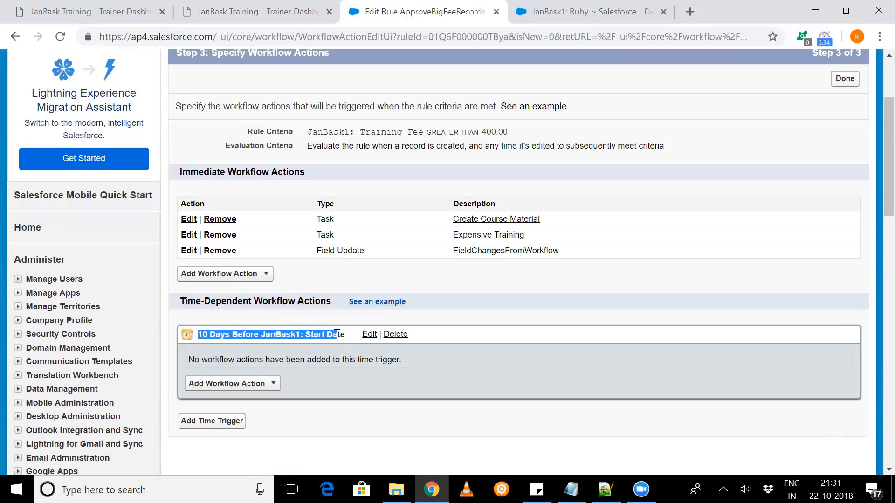
pyautogui.scroll(-2, 338, 337)
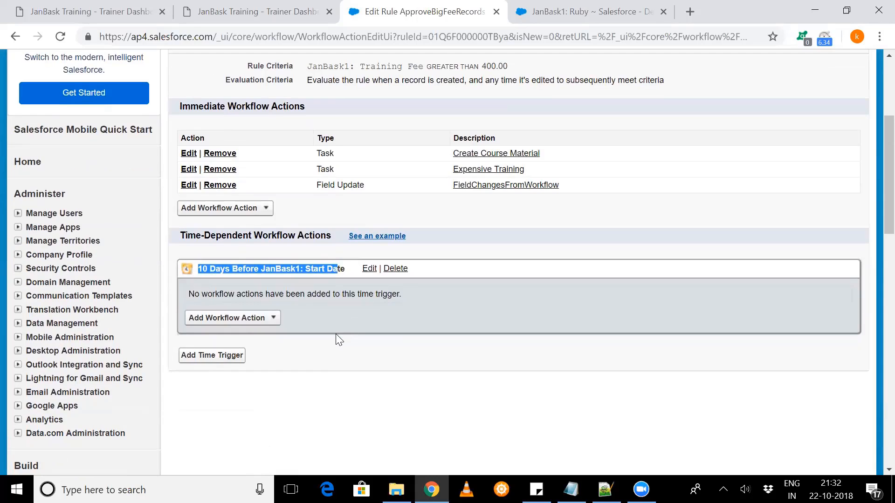
pyautogui.scroll(5, 339, 340)
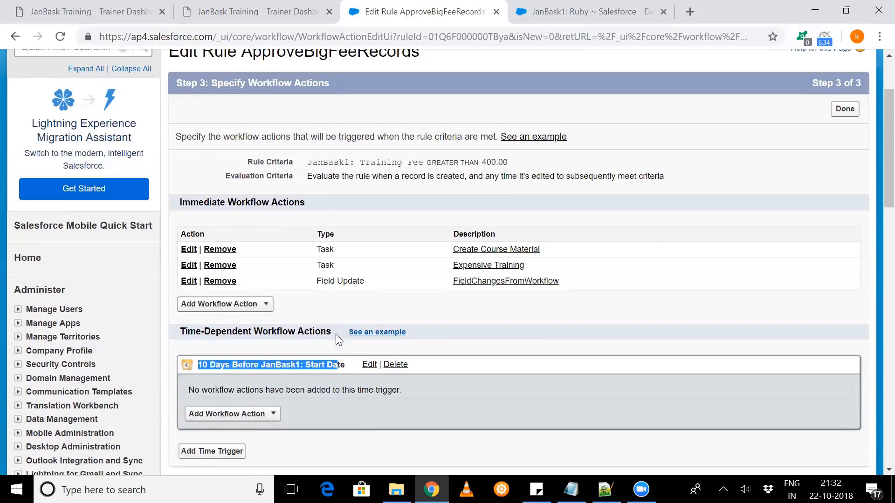
pyautogui.click(846, 212)
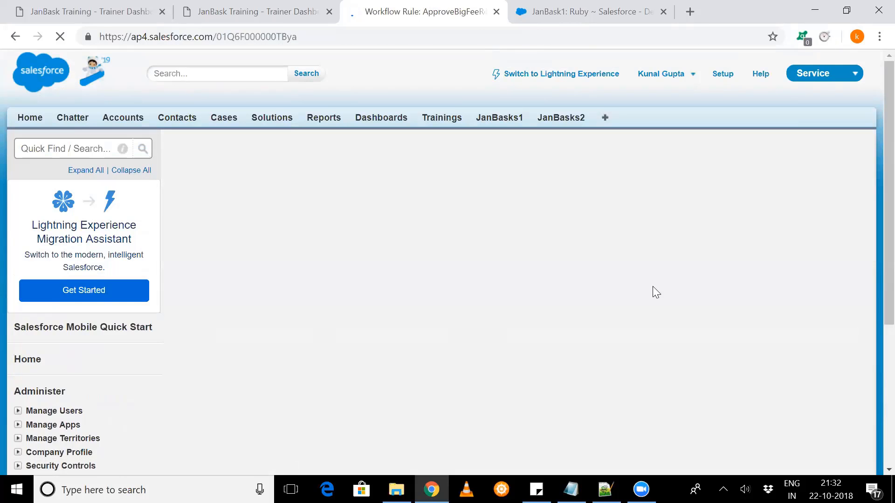
pyautogui.scroll(-2, 523, 300)
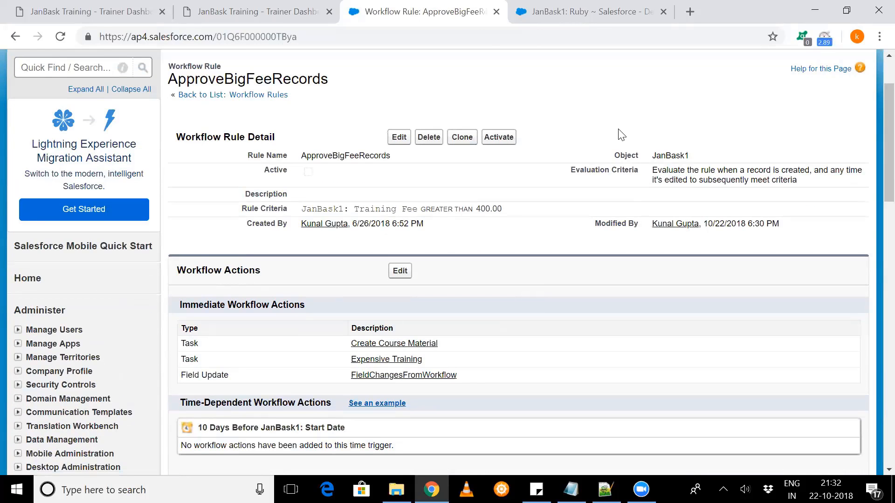
pyautogui.scroll(1, 621, 135)
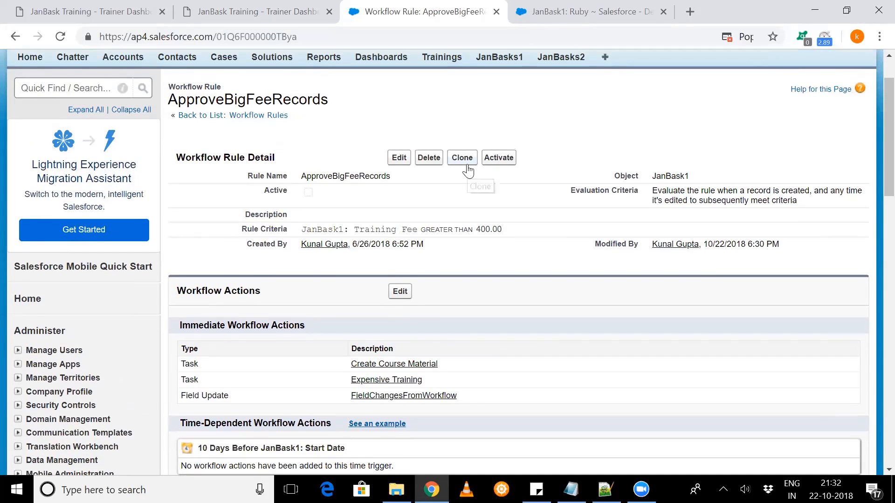
# - Return to the Ruby record and review its detail fields and related lists
pyautogui.click(592, 6)
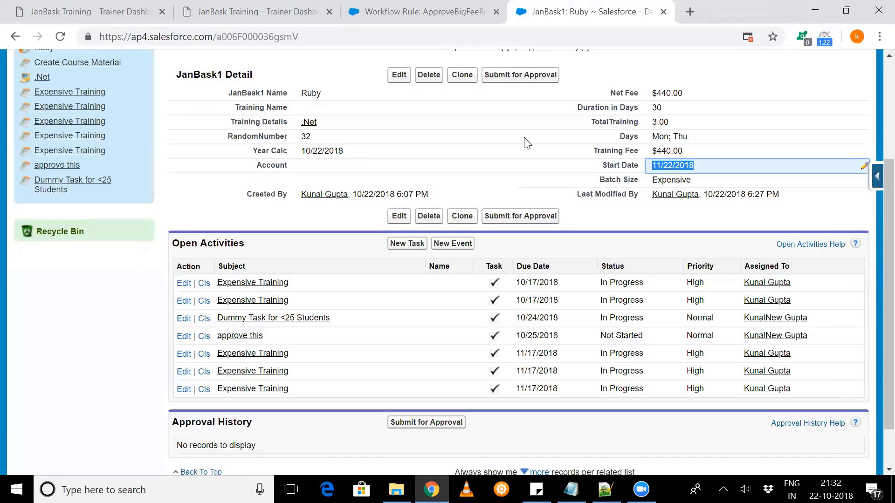
pyautogui.scroll(1, 526, 144)
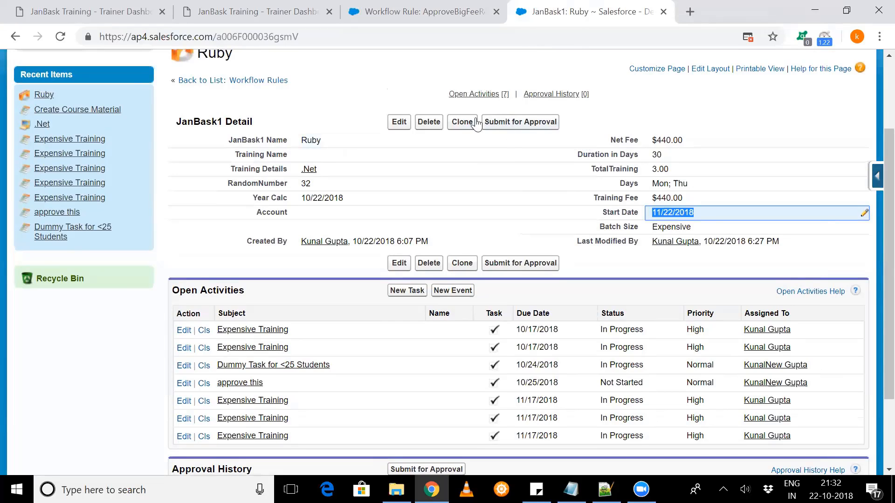
pyautogui.moveTo(477, 93)
pyautogui.scroll(-1, 549, 246)
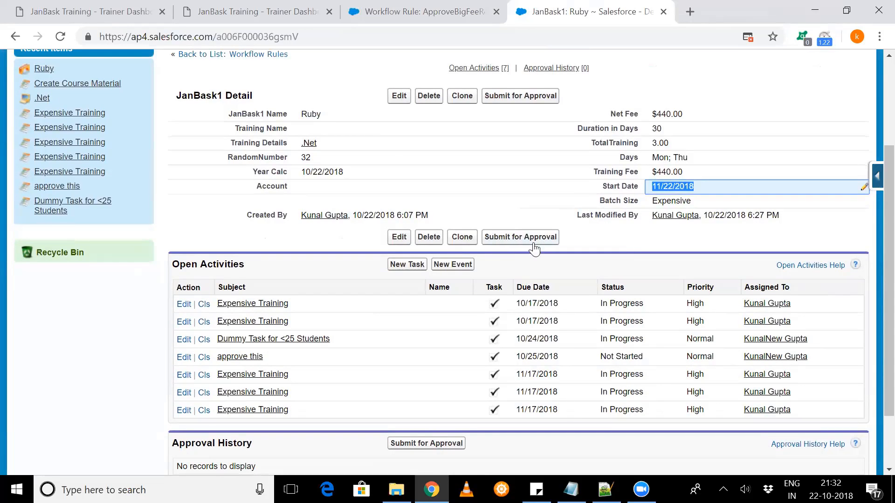
pyautogui.scroll(2, 267, 127)
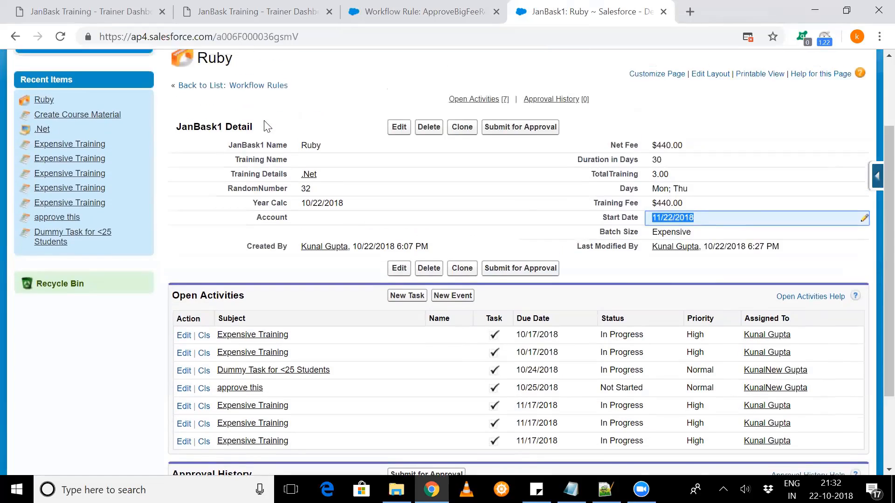
pyautogui.moveTo(191, 158); pyautogui.dragTo(514, 268)
pyautogui.click(515, 267)
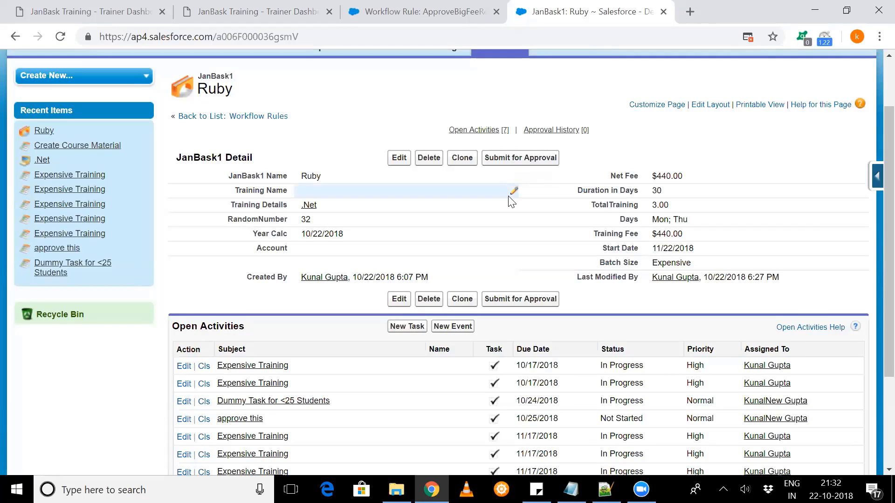
# - Examine the due dates and statuses of Ruby's open activities in relation to the record's Start Date
pyautogui.scroll(-1, 508, 214)
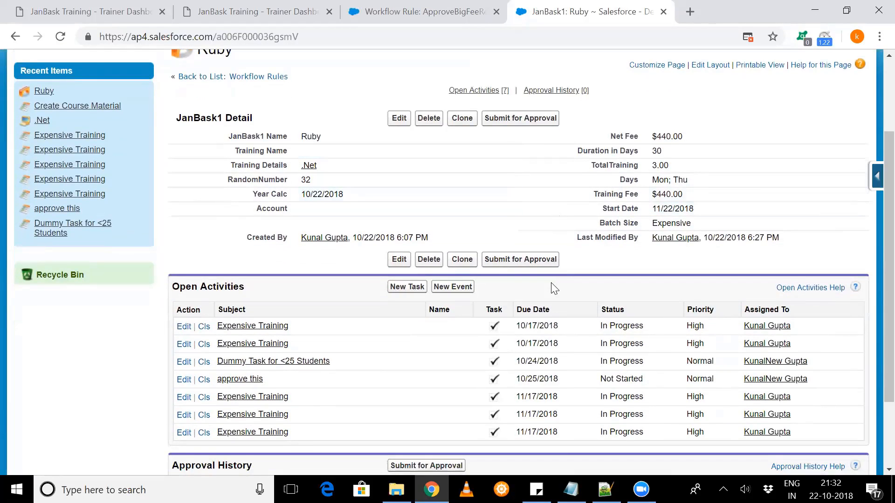
pyautogui.scroll(-2, 553, 287)
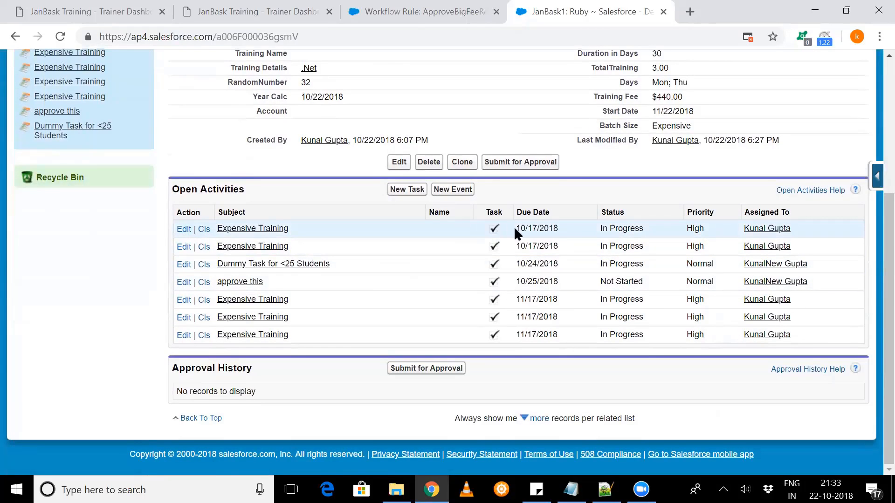
pyautogui.moveTo(609, 244); pyautogui.dragTo(637, 329)
pyautogui.click(646, 328)
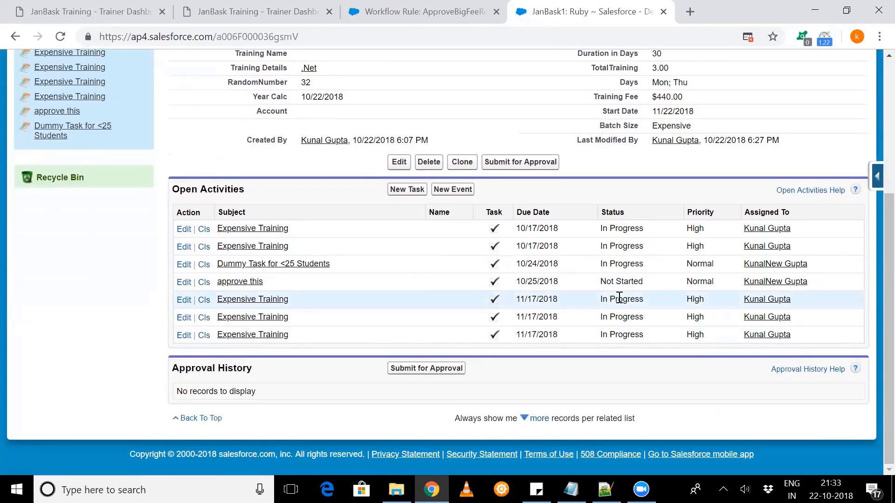
pyautogui.scroll(1, 619, 302)
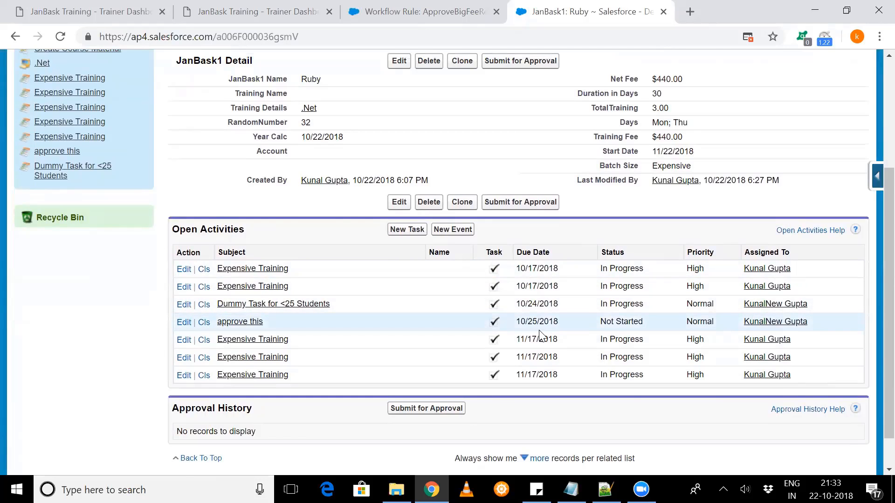
pyautogui.scroll(1, 573, 322)
pyautogui.scroll(-2, 582, 279)
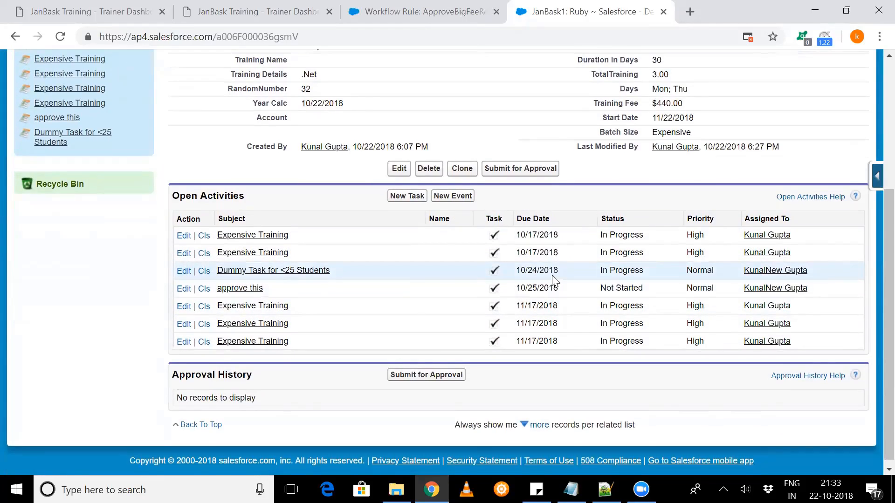
pyautogui.scroll(1, 552, 275)
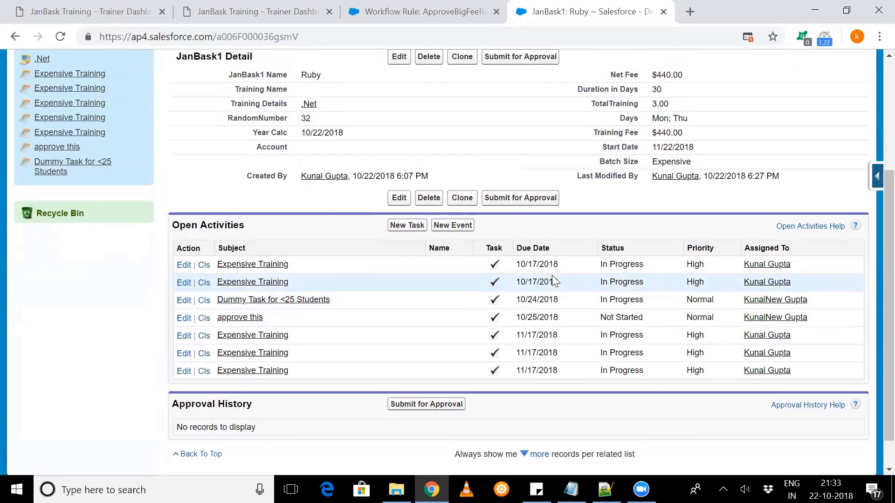
pyautogui.scroll(1, 552, 277)
pyautogui.scroll(1, 553, 279)
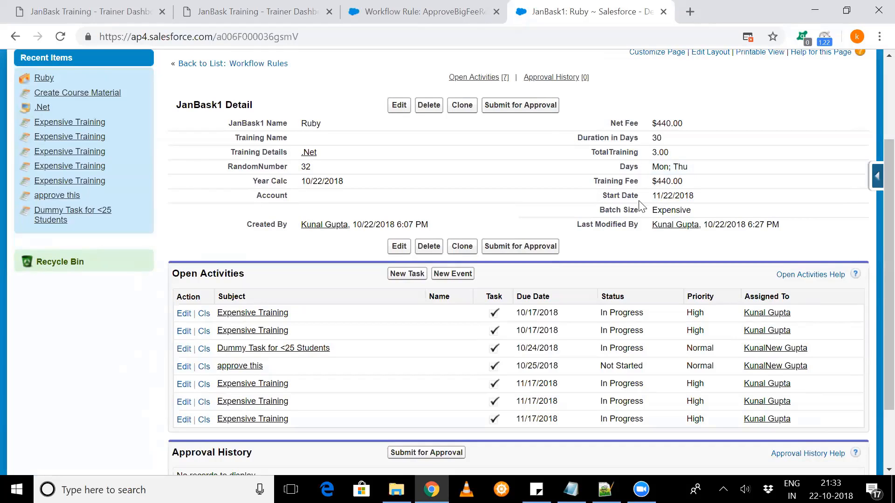
pyautogui.scroll(-1, 620, 236)
pyautogui.scroll(-1, 619, 236)
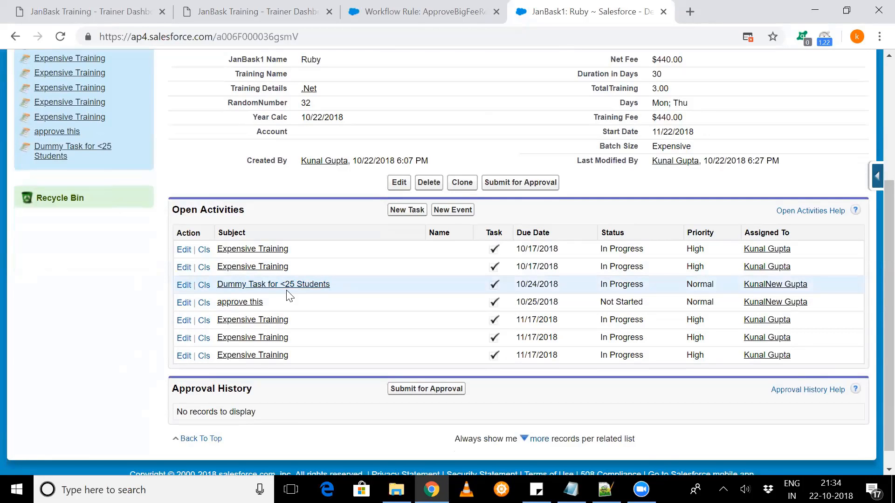
# - Compare the statuses of Ruby's open tasks, including Expensive Training, Dummy Task for <25 Students and approve this
pyautogui.scroll(1, 288, 296)
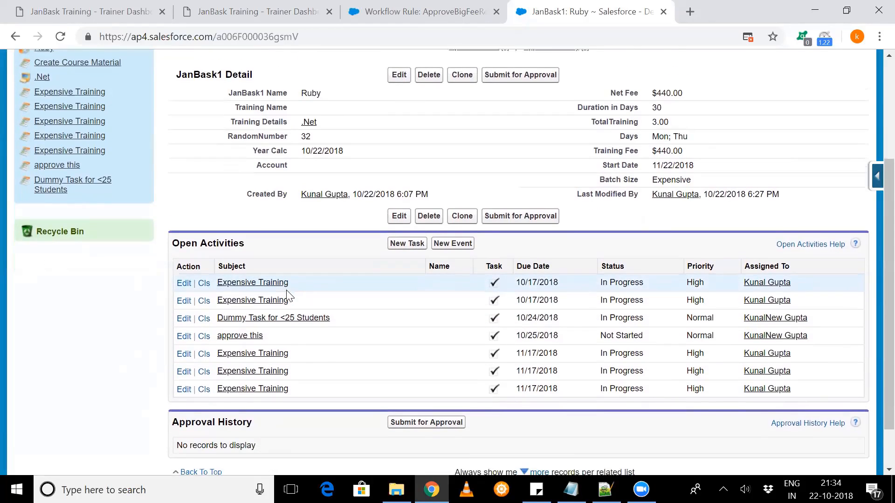
pyautogui.scroll(-1, 288, 296)
pyautogui.scroll(1, 287, 297)
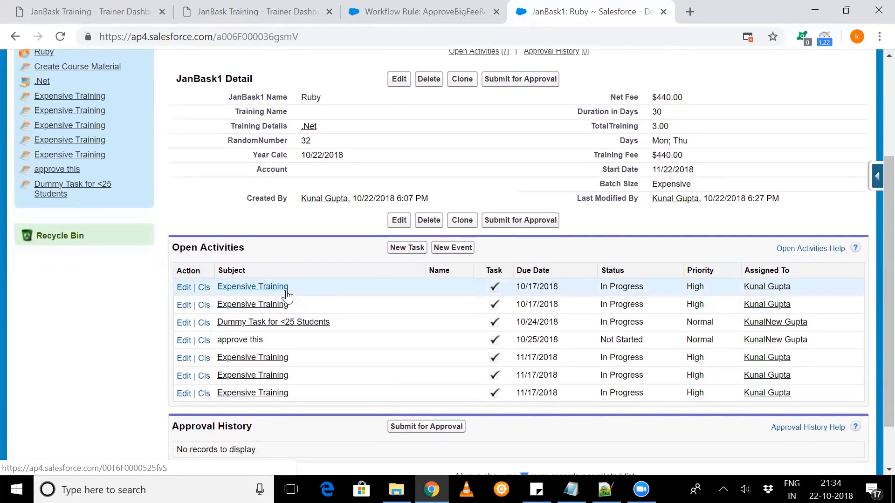
pyautogui.scroll(1, 288, 296)
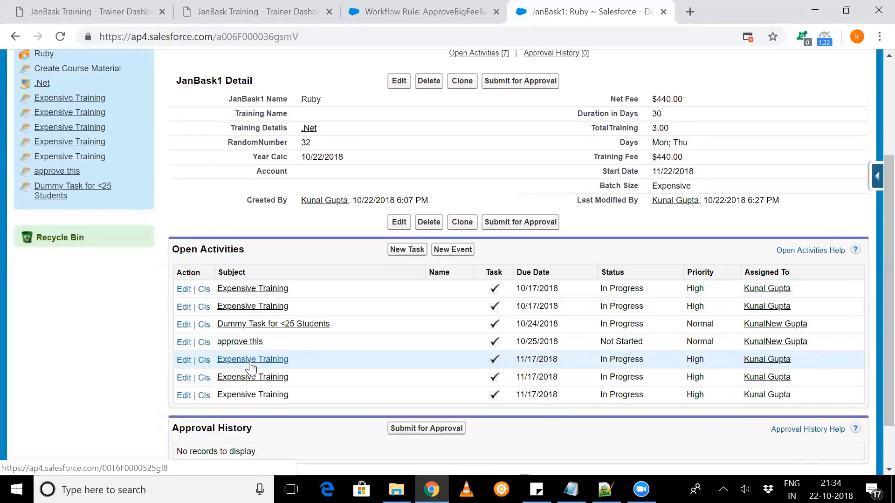
pyautogui.scroll(3, 285, 313)
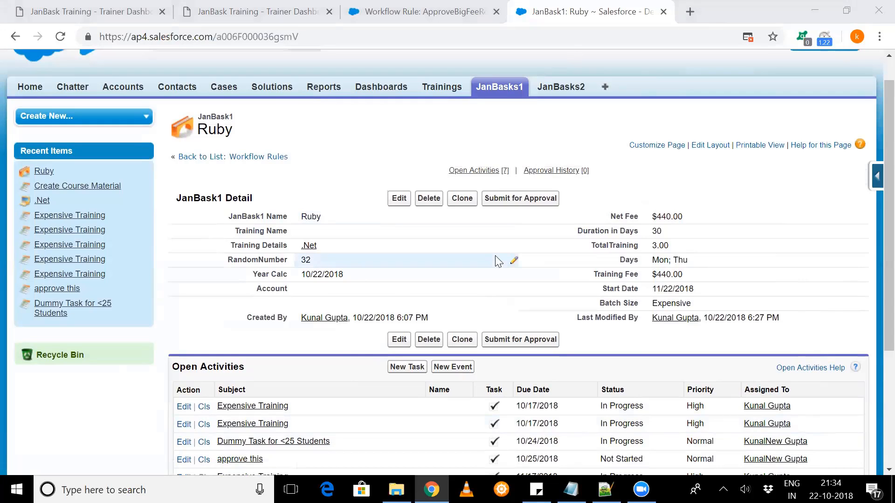
pyautogui.scroll(-2, 747, 335)
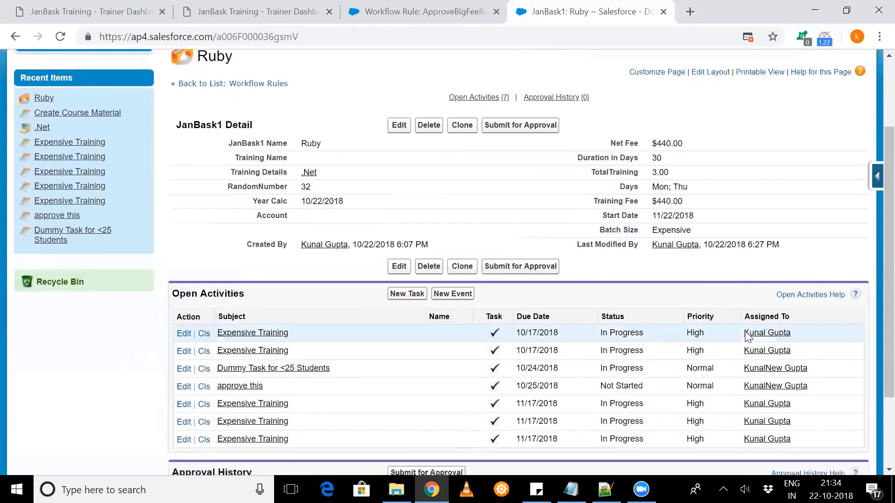
pyautogui.scroll(-2, 747, 336)
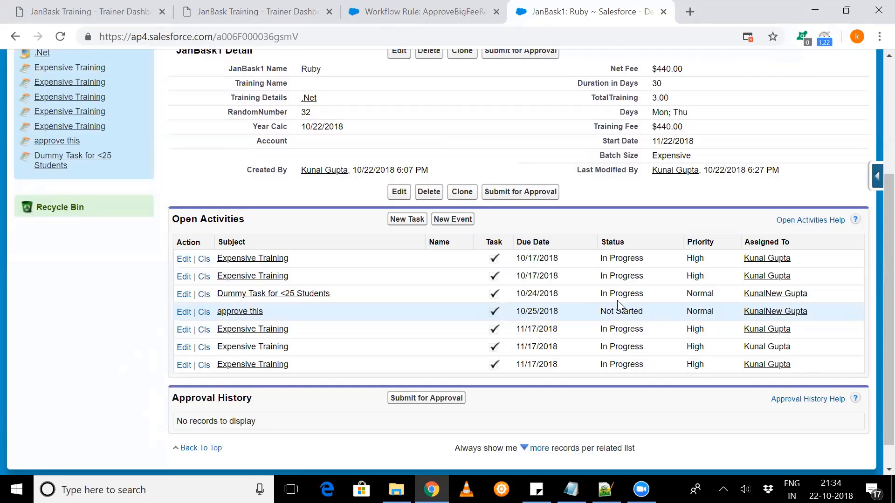
pyautogui.moveTo(599, 259); pyautogui.dragTo(648, 274)
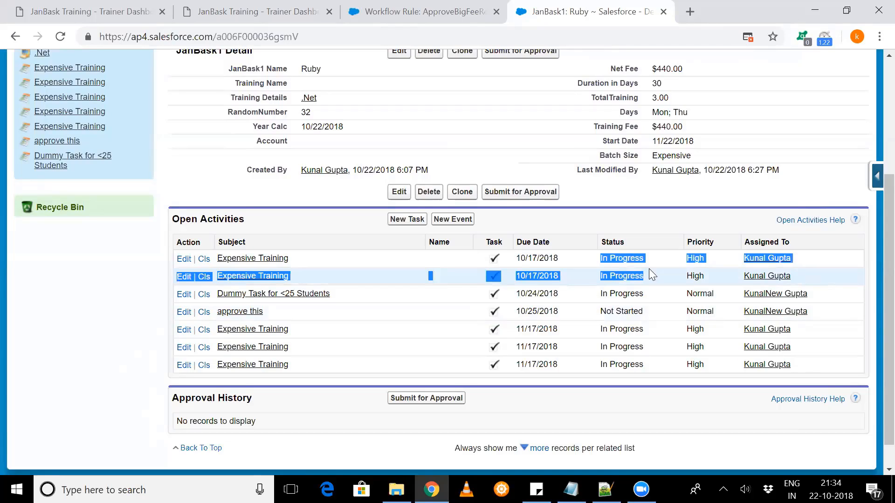
pyautogui.click(633, 277)
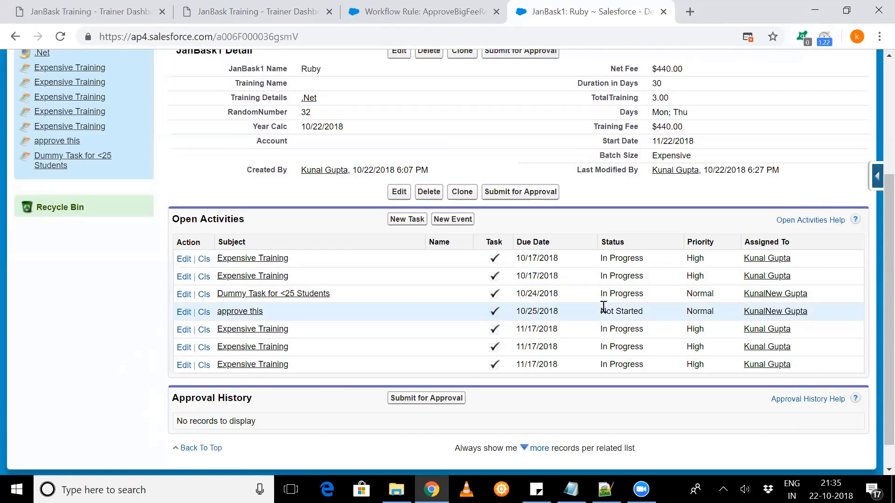
pyautogui.moveTo(601, 311); pyautogui.dragTo(638, 293)
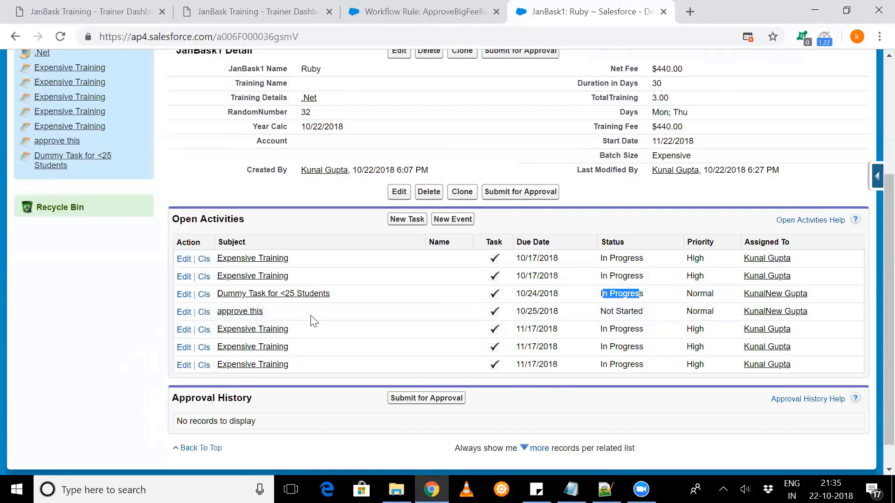
# - Set the status of Ruby's approve this task to In Progress and save the task
pyautogui.click(182, 315)
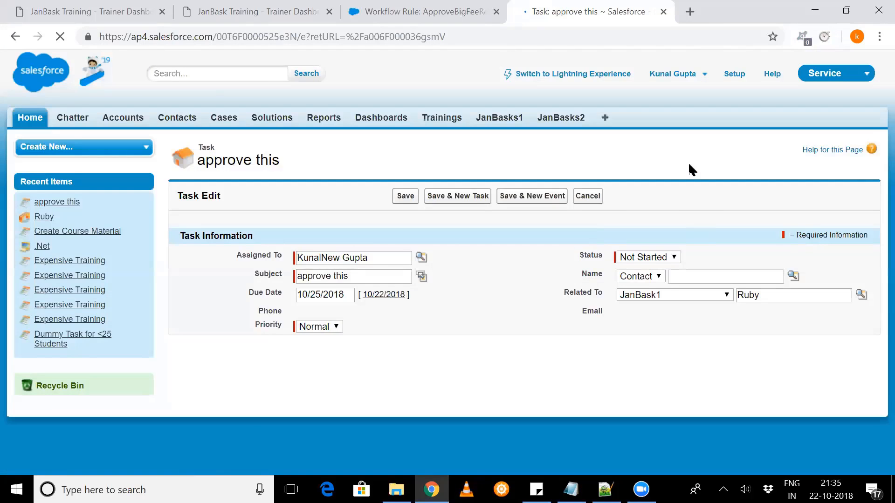
pyautogui.click(625, 258)
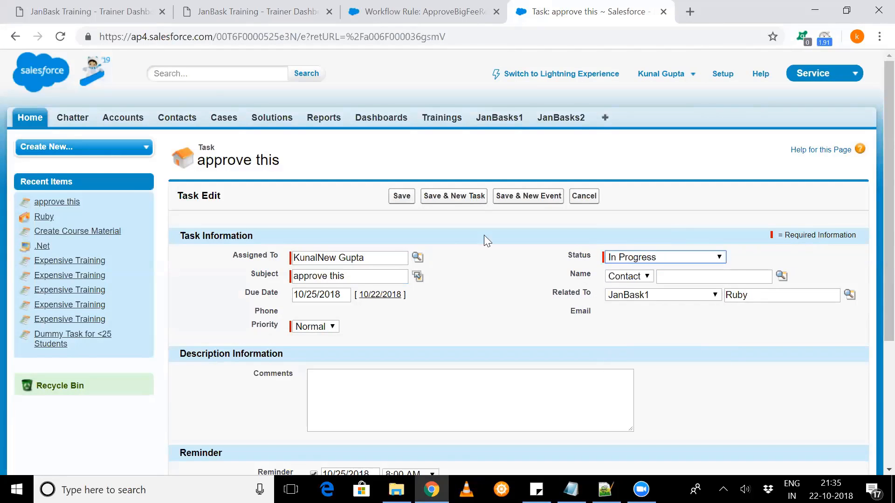
pyautogui.click(620, 302)
pyautogui.click(407, 199)
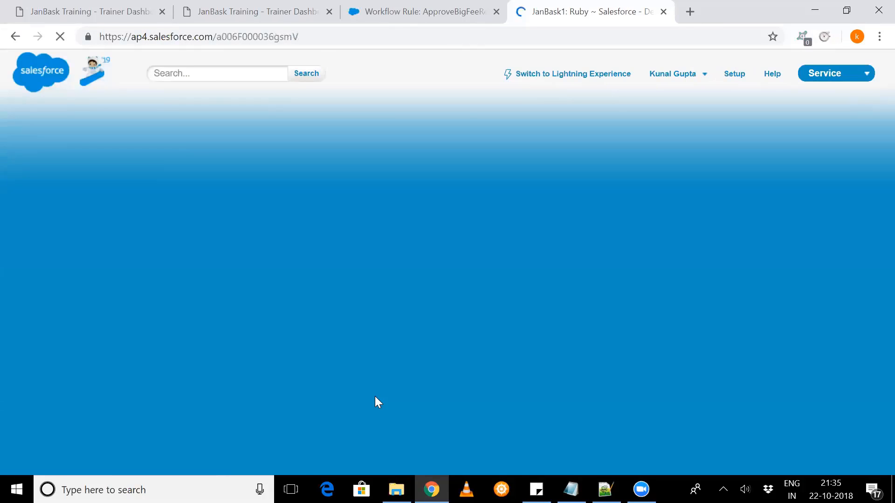
# - Check the approve this task's status in Ruby's open activities and look over the record's details again
pyautogui.scroll(-3, 446, 324)
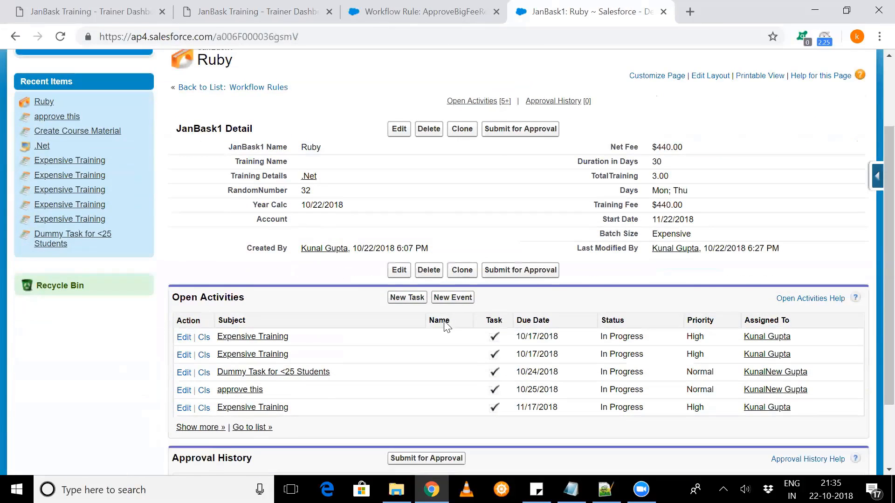
pyautogui.scroll(-1, 447, 326)
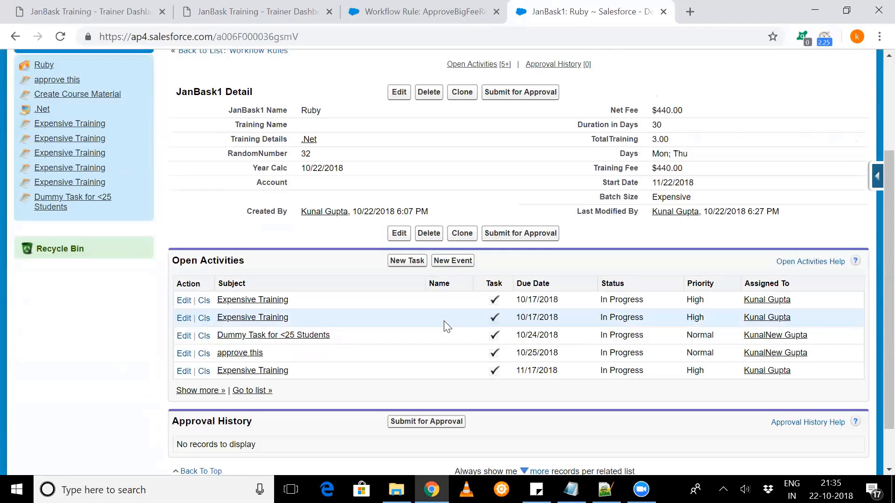
pyautogui.scroll(-1, 446, 326)
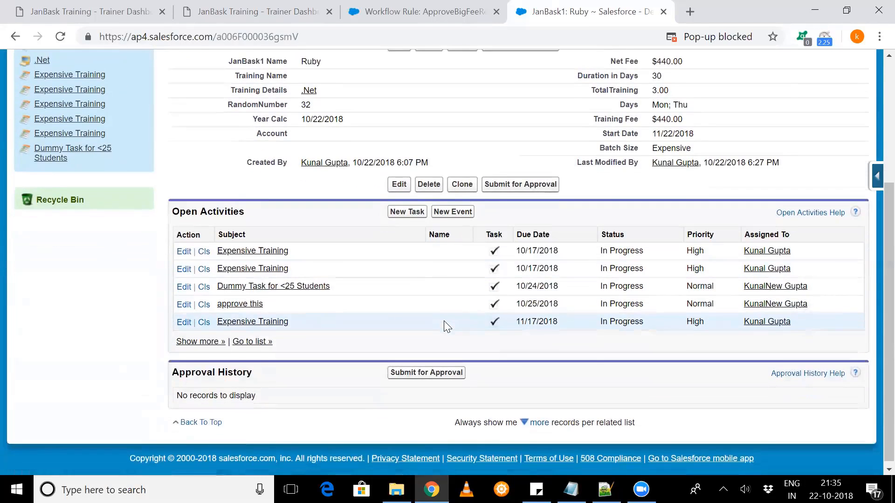
pyautogui.scroll(1, 446, 327)
pyautogui.scroll(1, 444, 321)
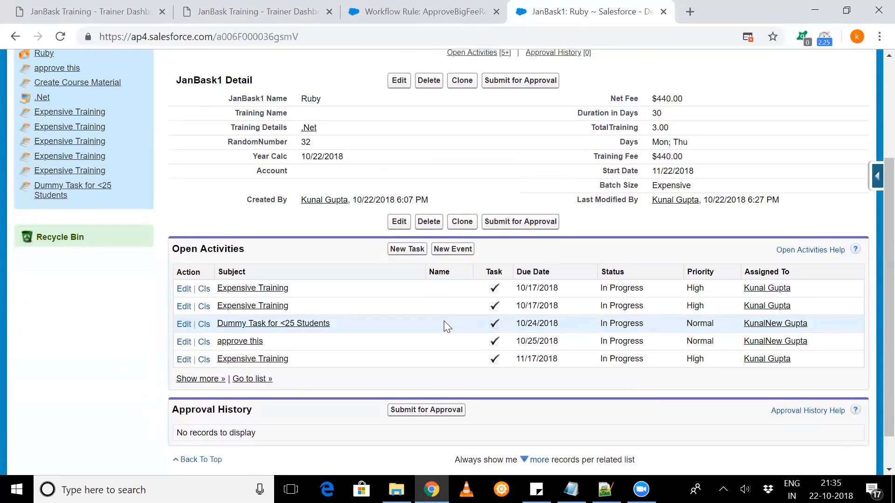
pyautogui.scroll(2, 444, 320)
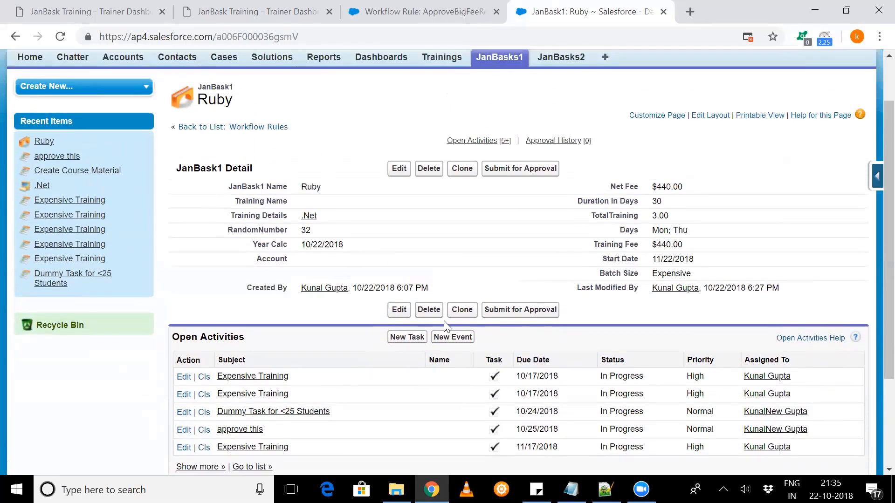
pyautogui.scroll(1, 444, 326)
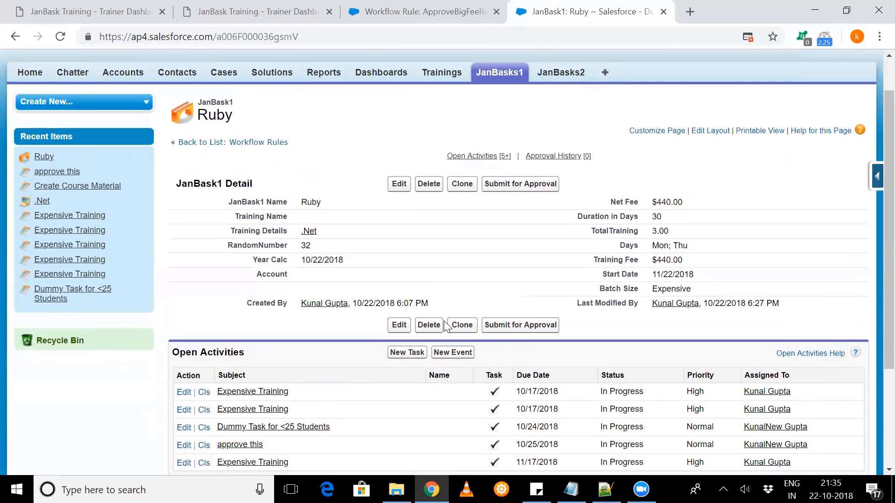
pyautogui.scroll(-3, 444, 325)
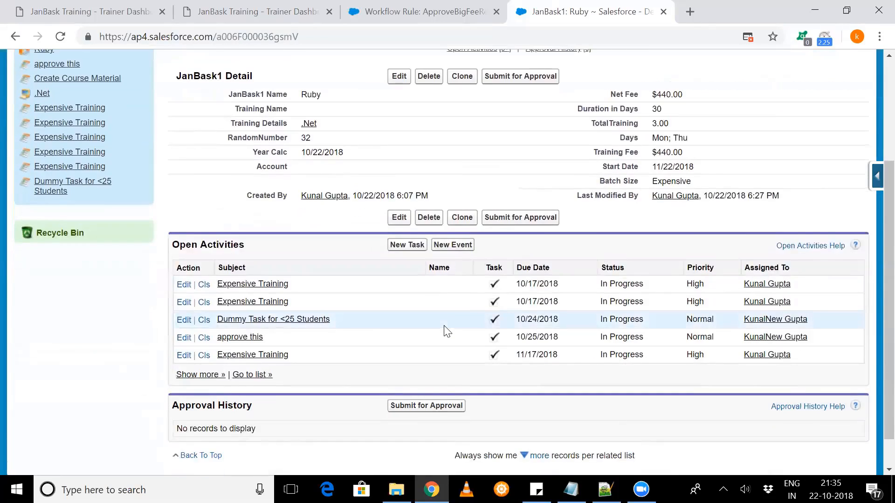
pyautogui.scroll(4, 444, 326)
# - Go back to the list of all workflow rules, open DummyRule and view its details and workflow actions
pyautogui.click(395, 6)
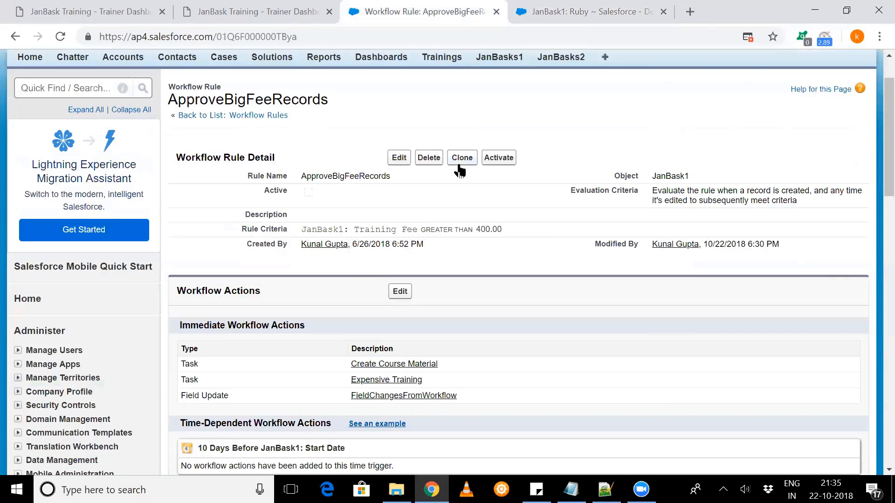
pyautogui.click(237, 119)
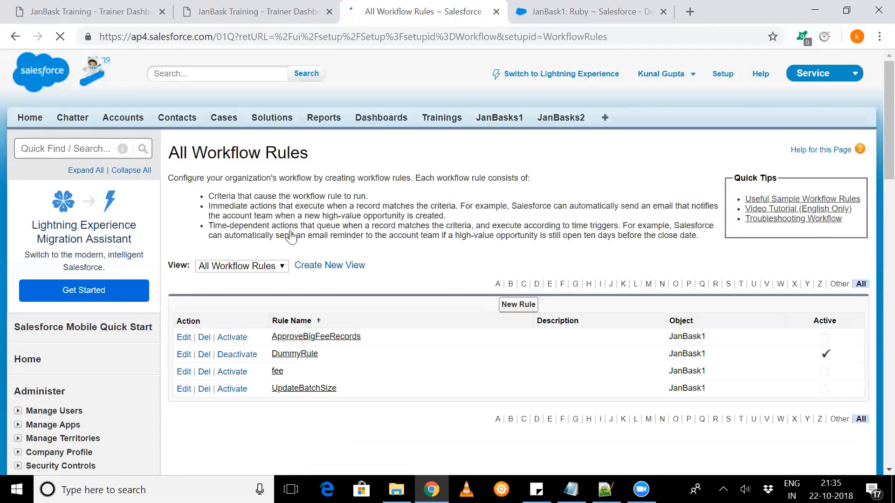
pyautogui.scroll(-1, 292, 249)
pyautogui.click(292, 246)
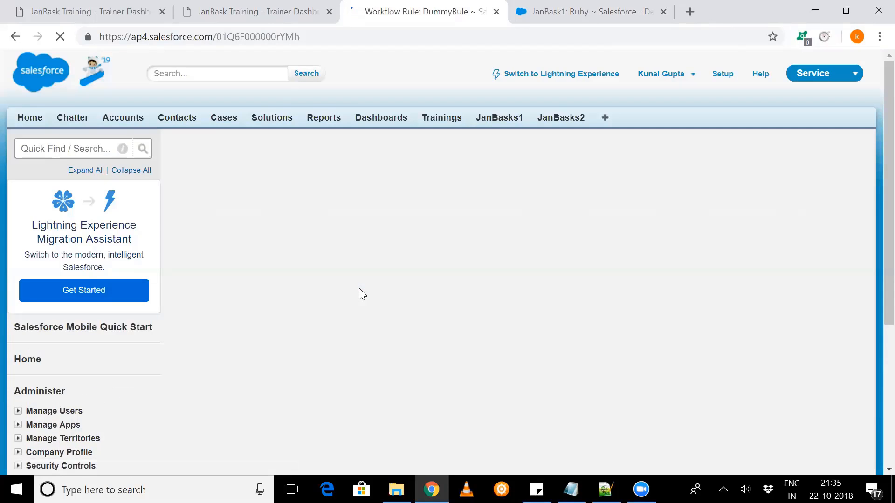
pyautogui.scroll(-3, 359, 292)
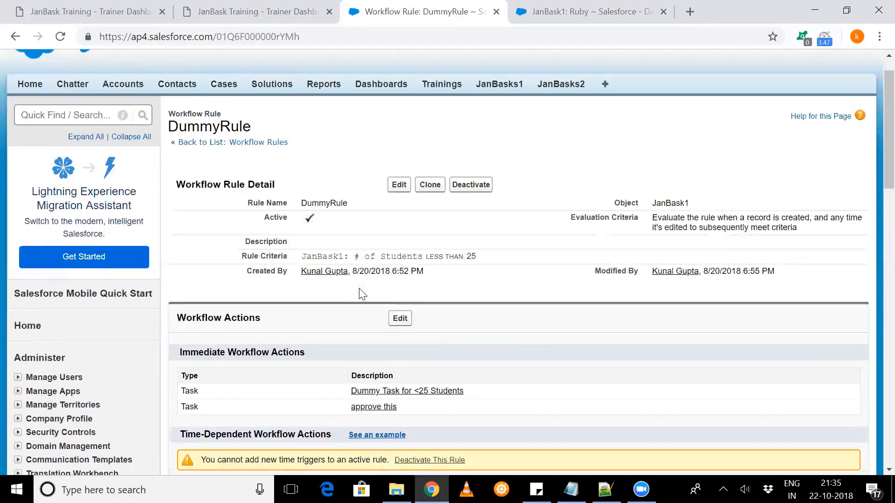
pyautogui.scroll(-1, 359, 290)
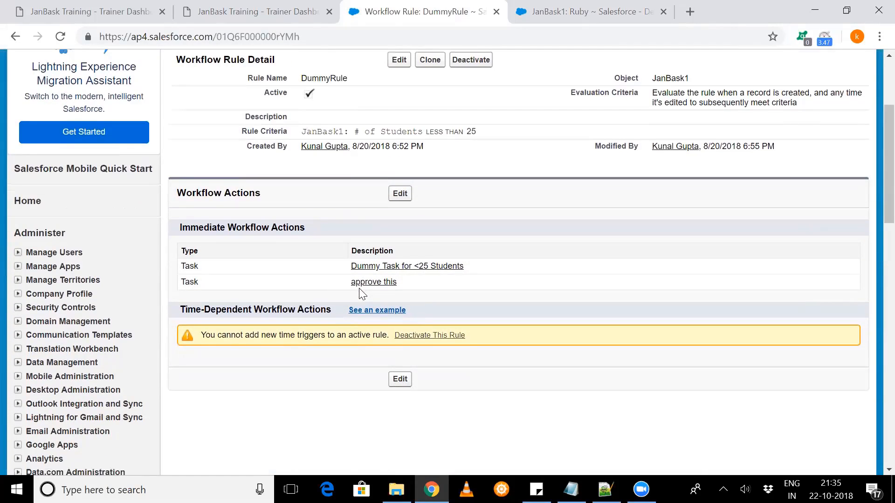
# - Examine how DummyRule's # of Students criterion relates to its immediate task actions and its time-dependent section
pyautogui.scroll(1, 362, 294)
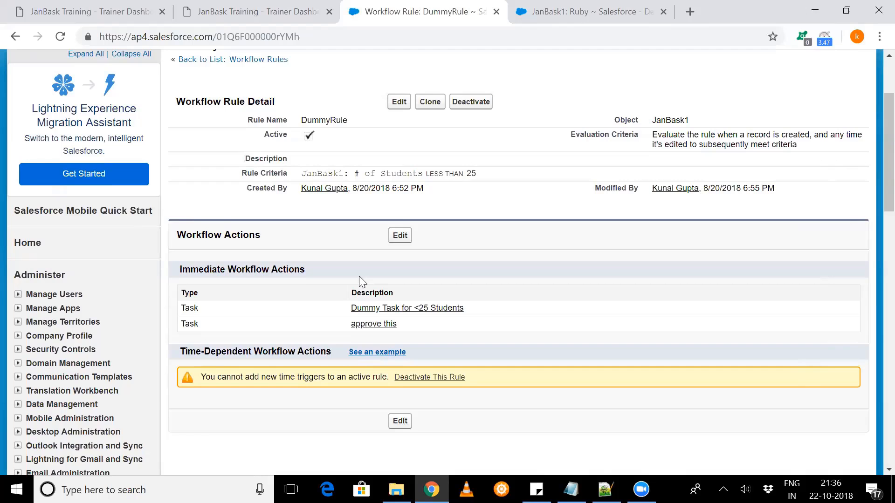
pyautogui.scroll(1, 360, 280)
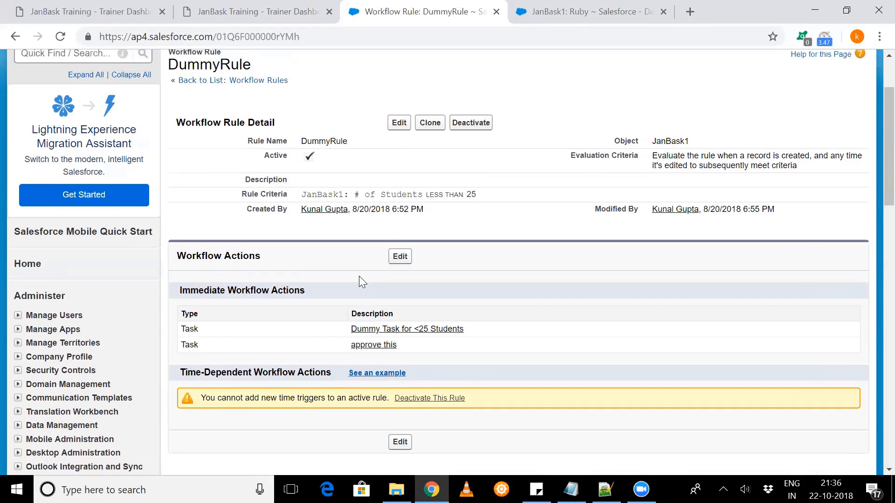
pyautogui.scroll(-1, 362, 282)
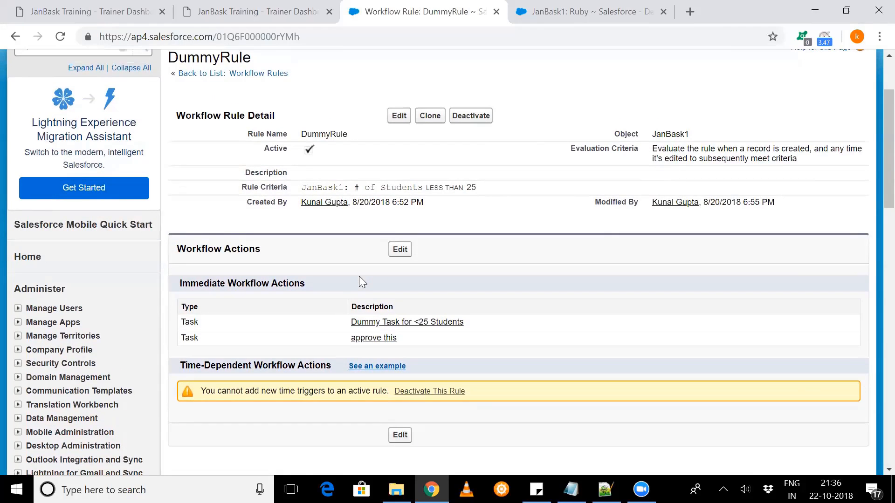
pyautogui.scroll(-1, 358, 275)
pyautogui.scroll(1, 359, 276)
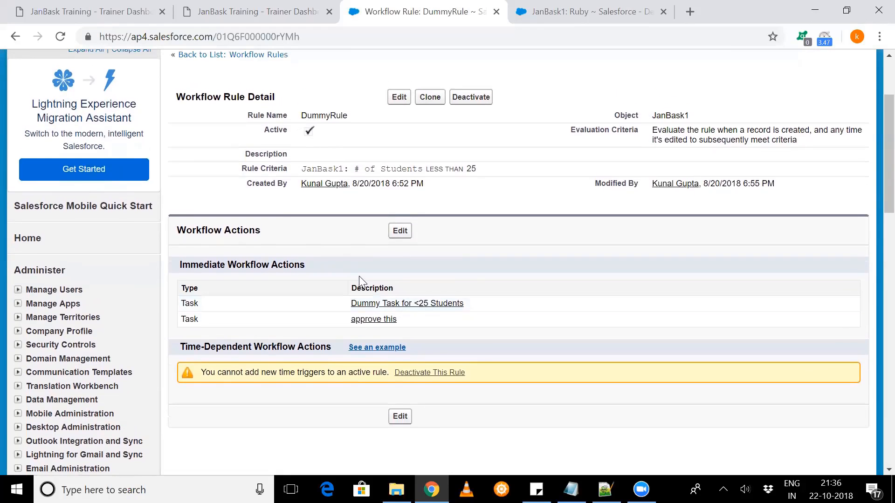
pyautogui.scroll(1, 358, 276)
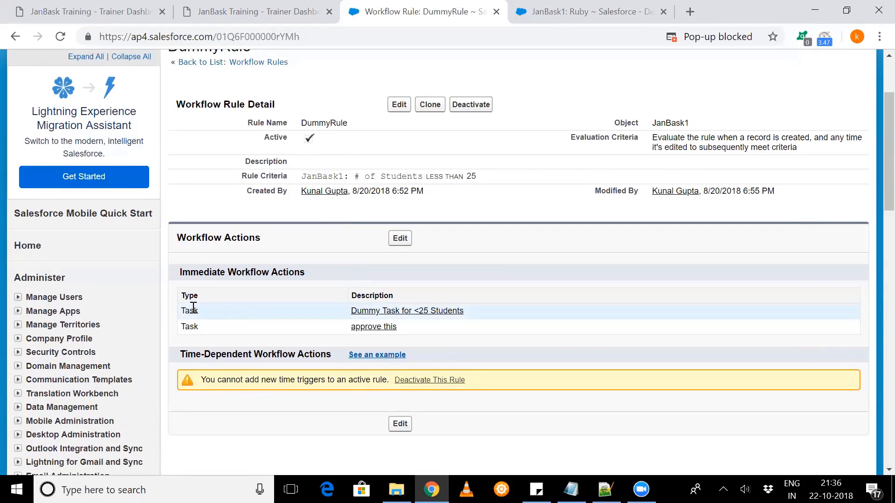
pyautogui.moveTo(193, 308); pyautogui.dragTo(210, 336)
pyautogui.click(255, 325)
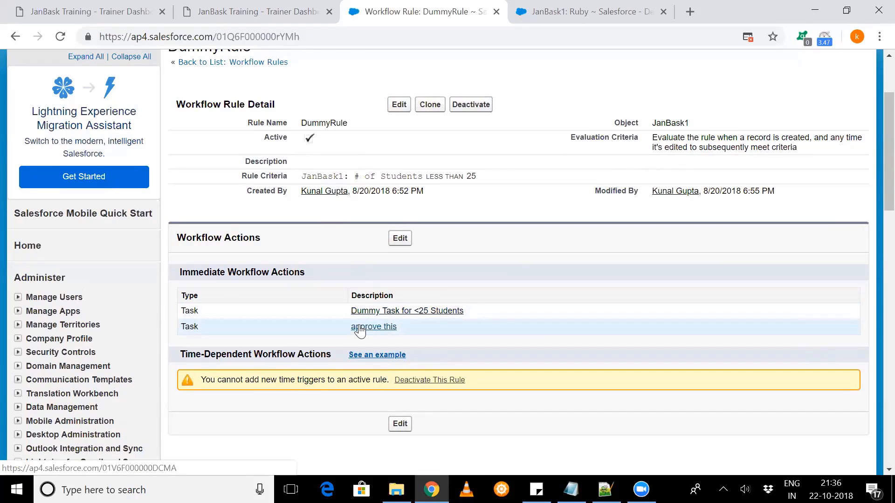
pyautogui.moveTo(352, 311)
pyautogui.mouseDown()
pyautogui.moveTo(371, 325)
pyautogui.moveTo(344, 315)
pyautogui.mouseUp()
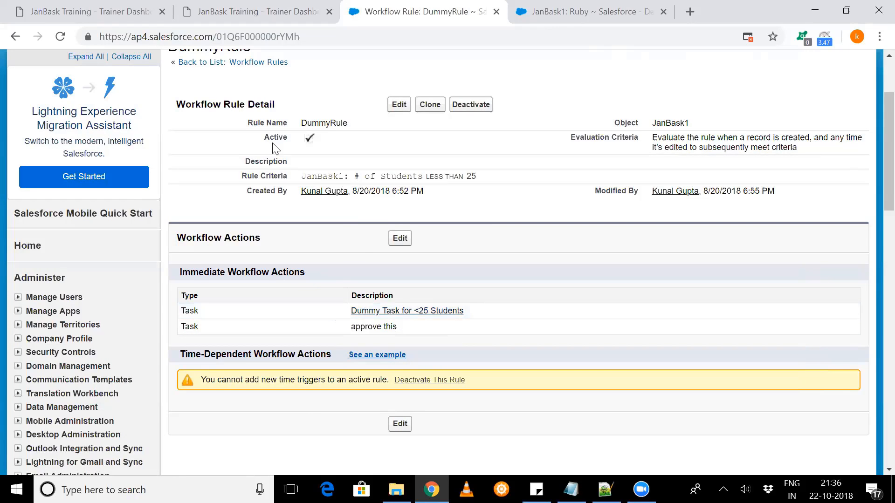
pyautogui.scroll(1, 298, 194)
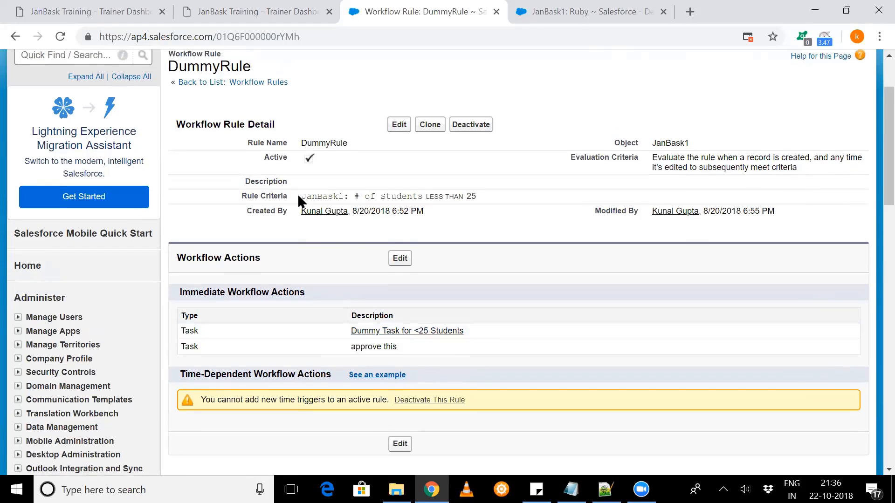
pyautogui.scroll(-1, 297, 194)
# - Review the workflow actions step of the rule # of students less than 25, including its criteria and time-dependent section
pyautogui.scroll(-1, 298, 196)
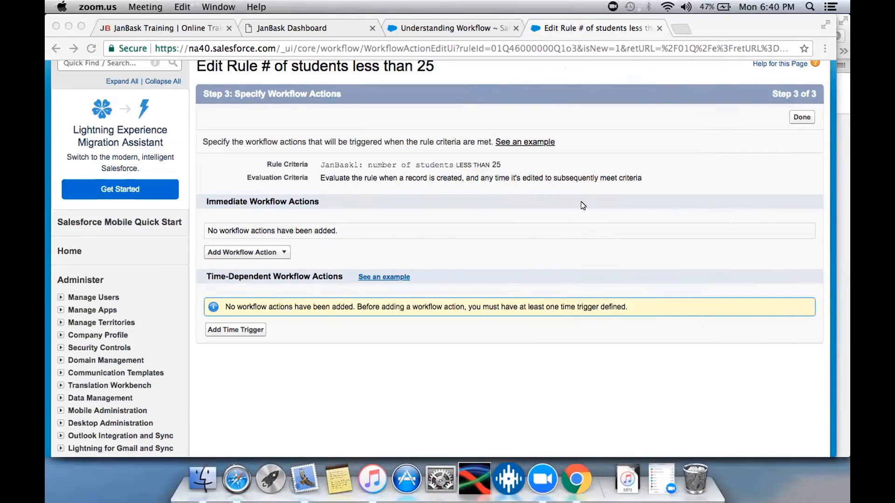
pyautogui.scroll(3, 583, 205)
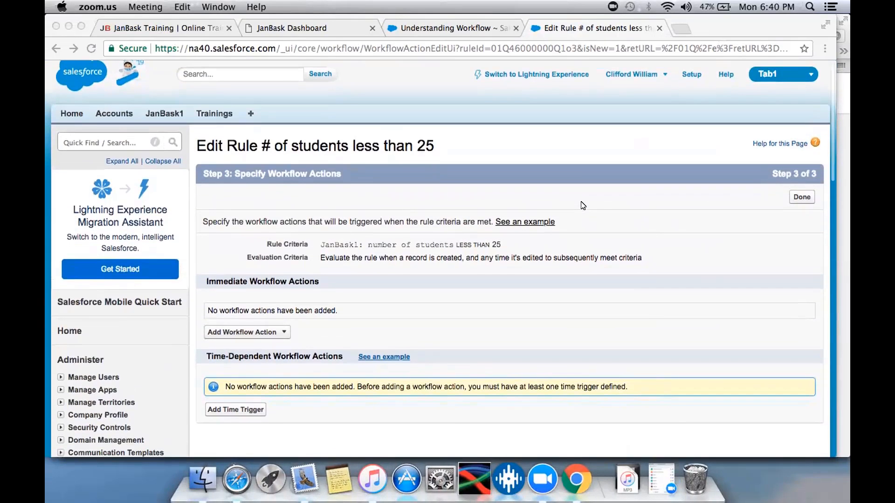
pyautogui.scroll(-2, 582, 205)
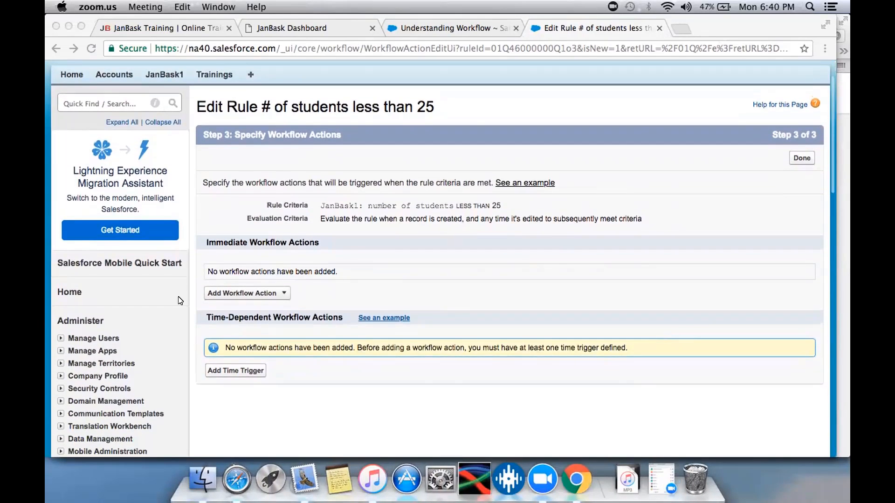
# - Review which immediate workflow action types can be added to the rule # of students less than 25
pyautogui.click(232, 293)
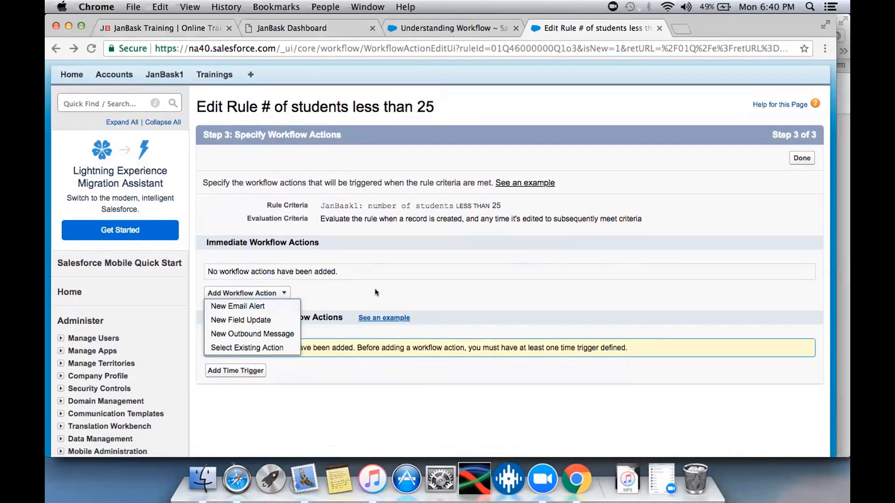
pyautogui.scroll(-1, 375, 290)
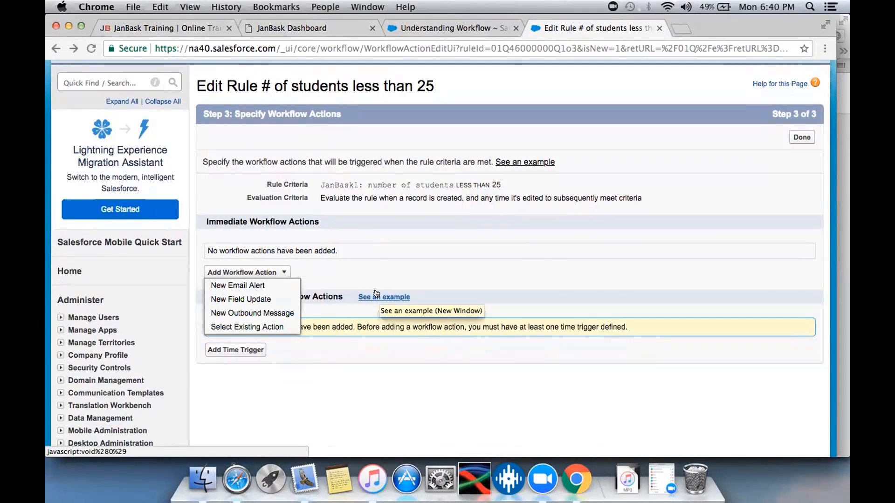
pyautogui.scroll(-1, 376, 293)
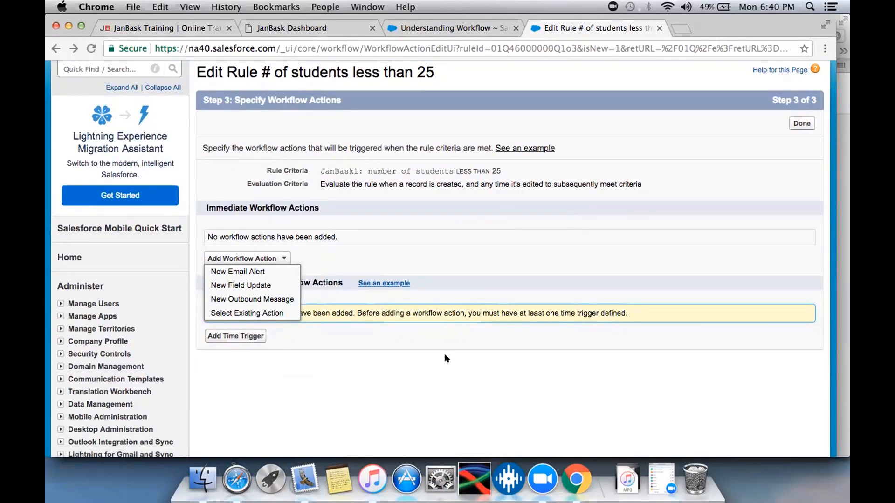
pyautogui.scroll(-3, 445, 358)
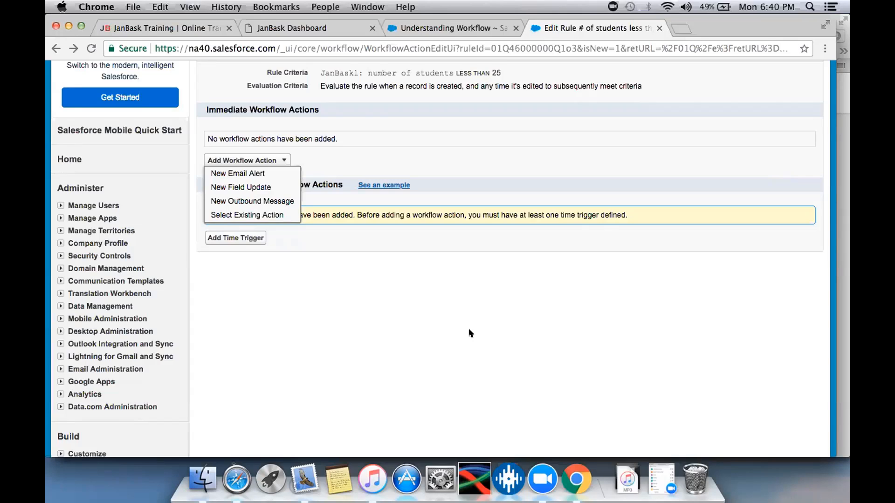
pyautogui.scroll(3, 470, 333)
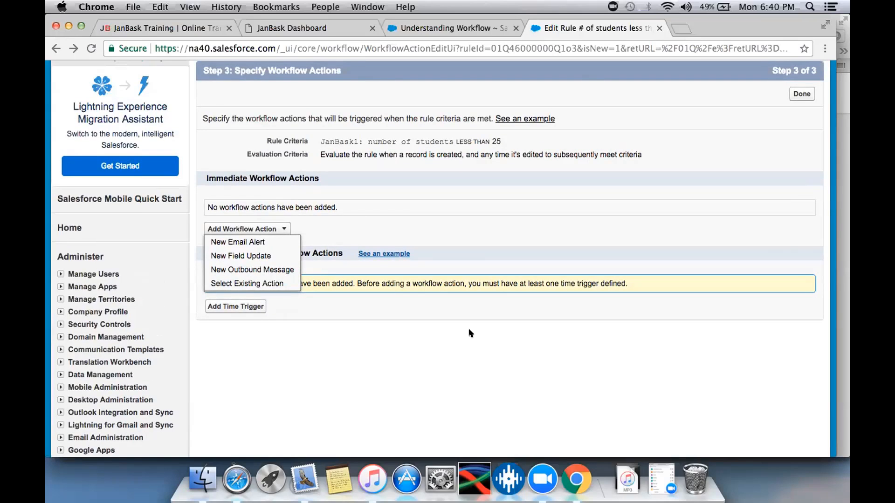
# - Open login.salesforce.com in a new browser tab, log in with the saved username and go to Setup
pyautogui.click(676, 26)
pyautogui.write('login.salesforce.com')
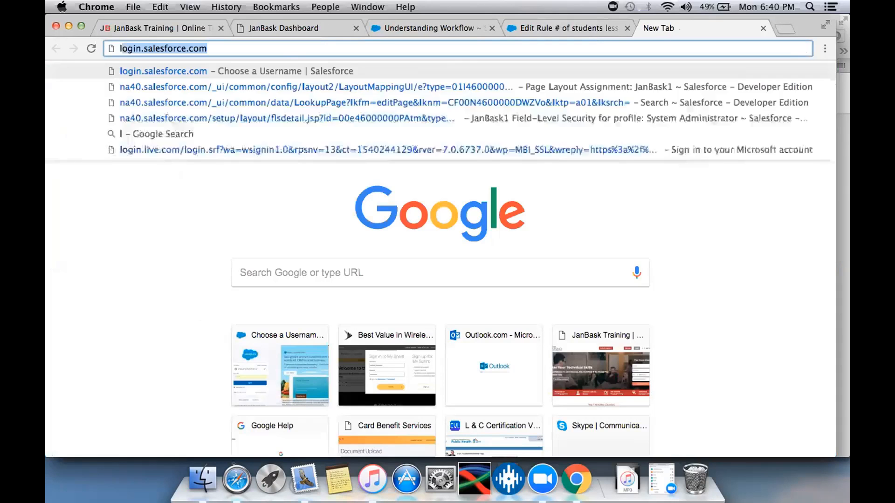
pyautogui.press('Return')
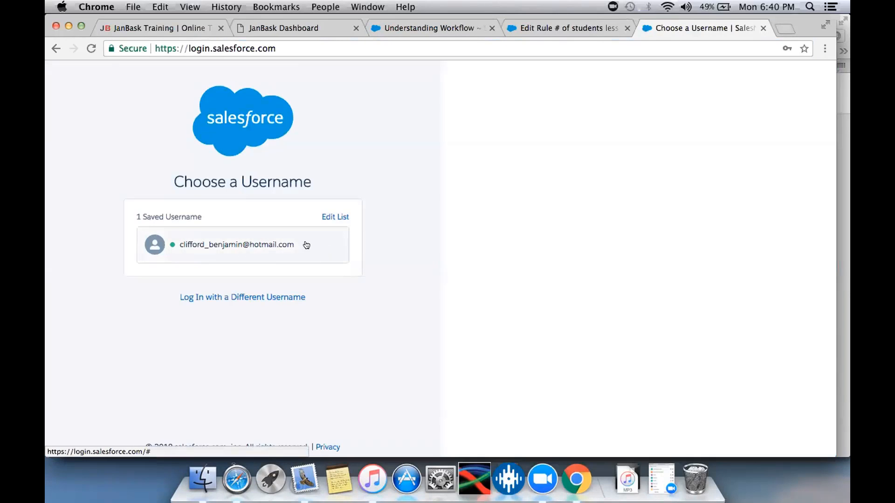
pyautogui.click(304, 244)
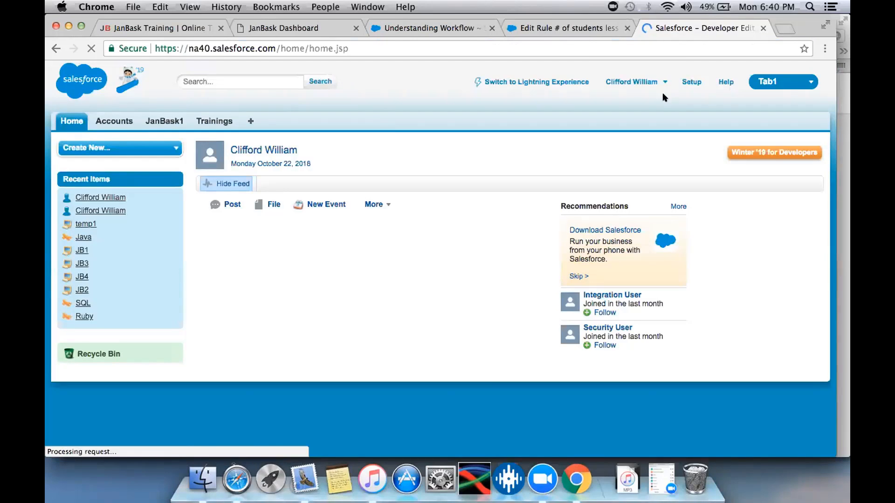
pyautogui.click(681, 81)
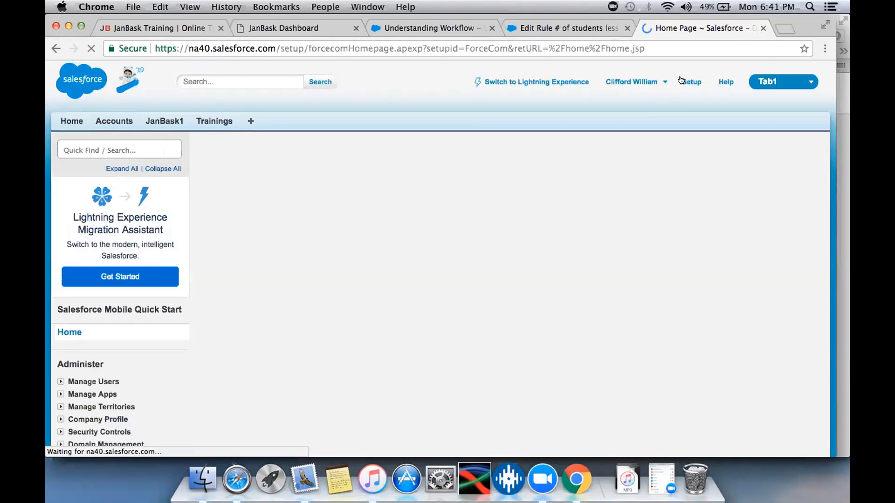
# - Open the JanBask1 custom object from the recent items and start editing its definition
pyautogui.scroll(-4, 605, 189)
pyautogui.scroll(-10, 512, 347)
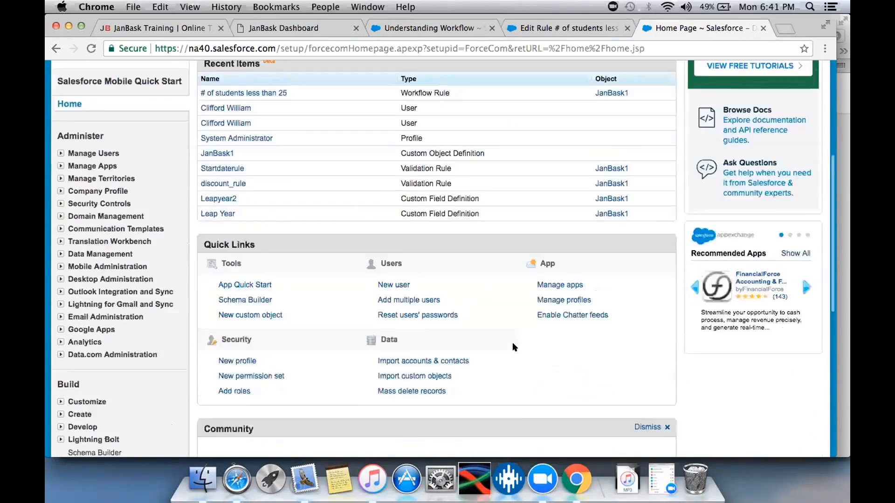
pyautogui.scroll(9, 512, 347)
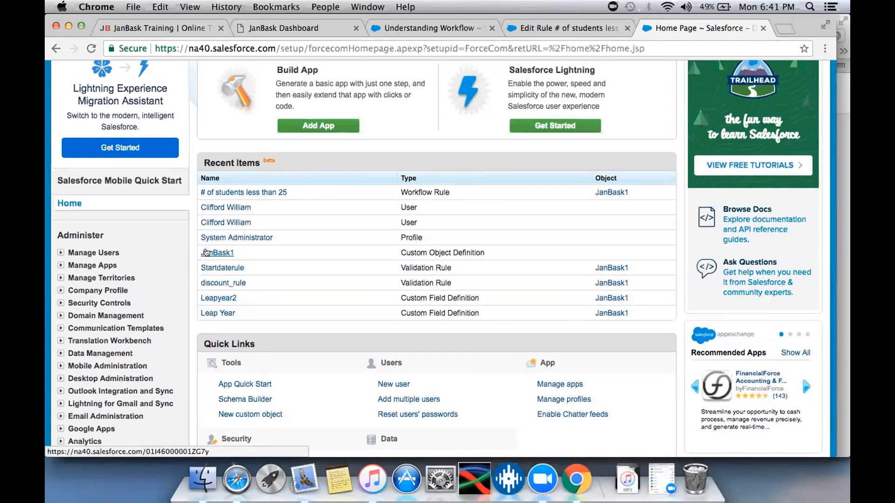
pyautogui.click(206, 252)
pyautogui.scroll(-1, 495, 272)
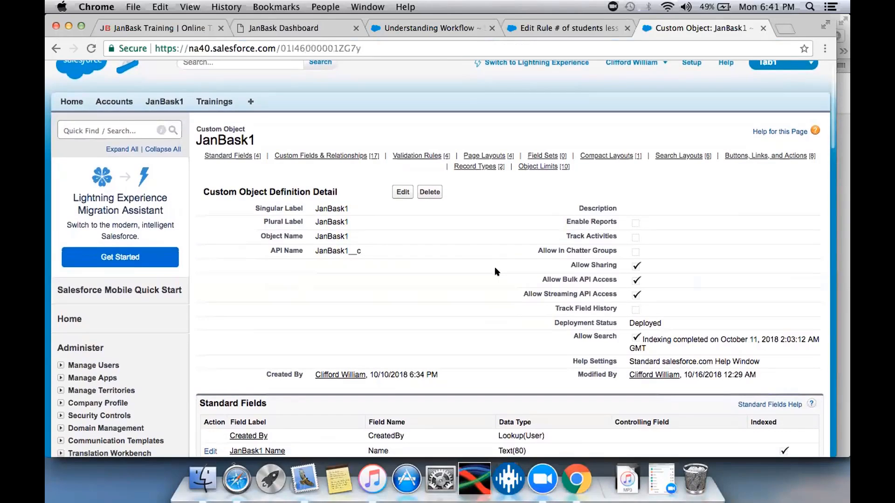
pyautogui.click(402, 193)
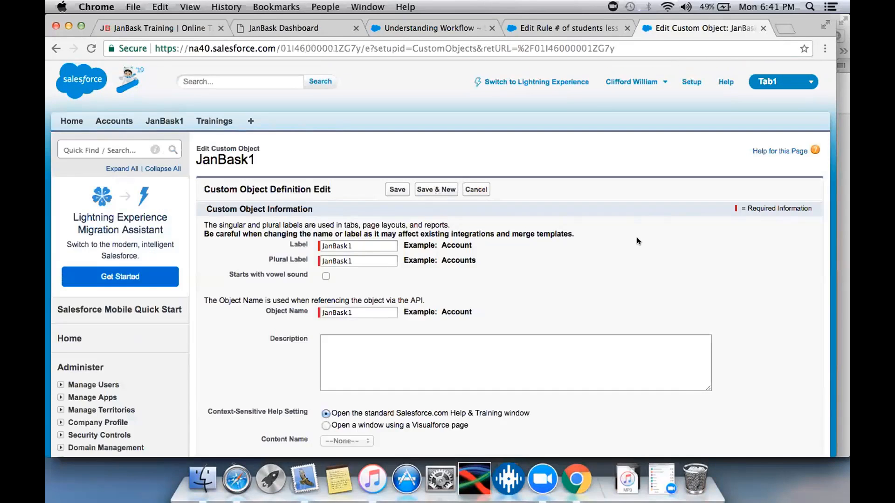
# - Enable Allow Activities in JanBask1's optional features, accept the page layout notice and save the object
pyautogui.scroll(-10, 636, 236)
pyautogui.scroll(-5, 636, 237)
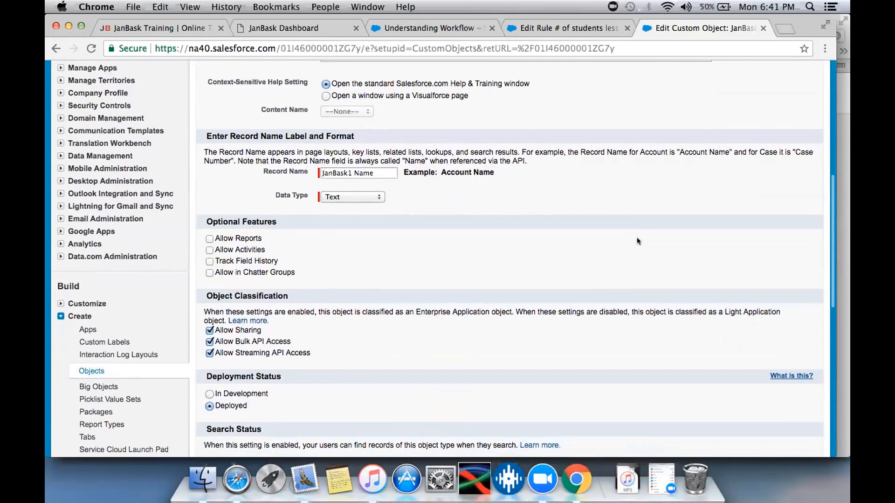
pyautogui.scroll(1, 637, 241)
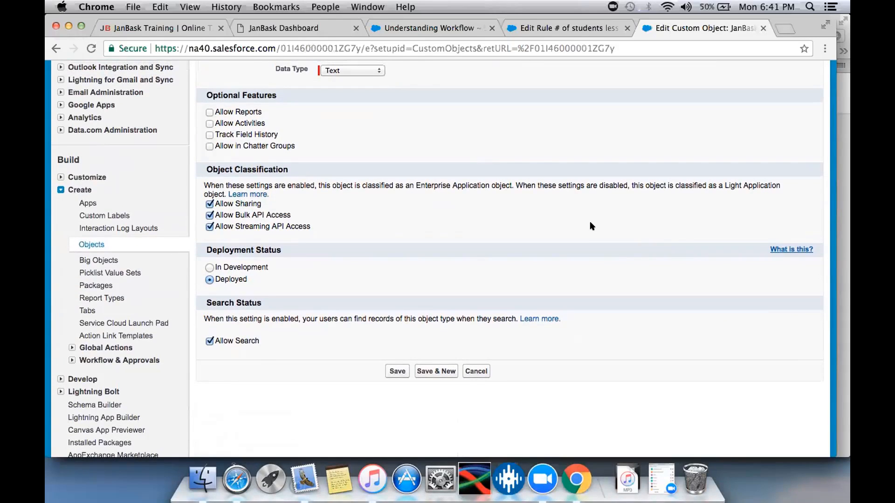
pyautogui.click(209, 123)
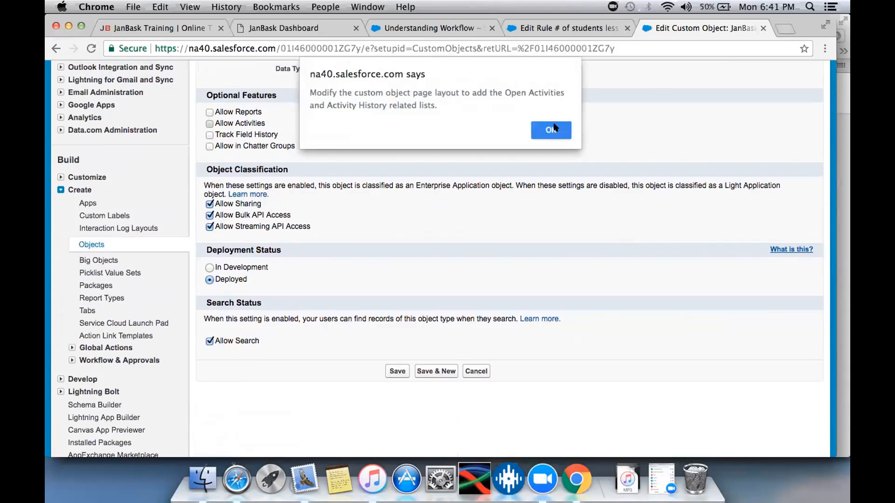
pyautogui.click(554, 127)
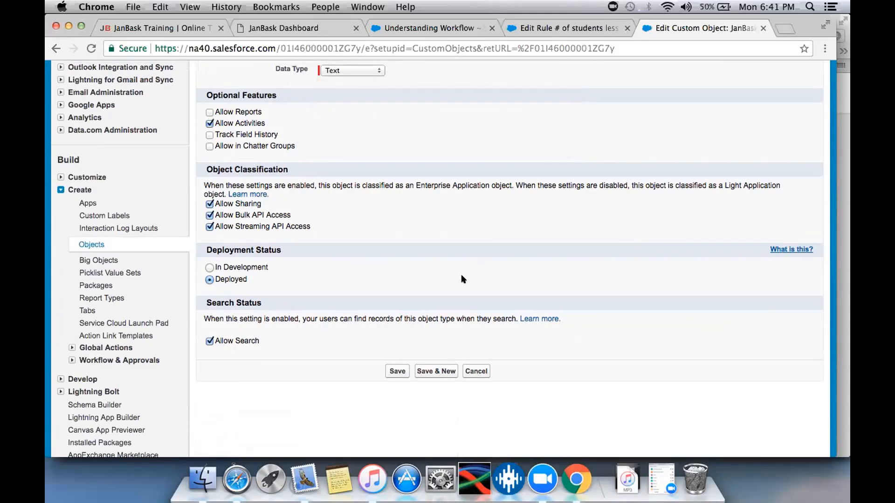
pyautogui.click(399, 371)
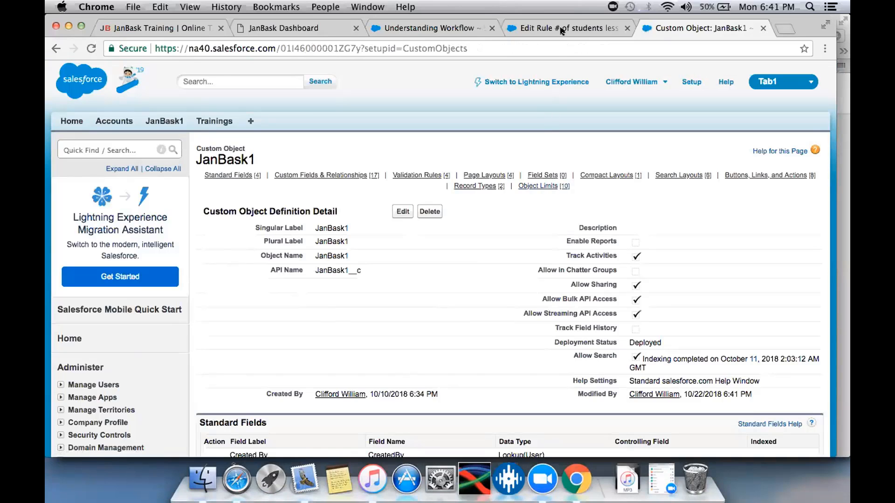
# - Return to the rule # of students less than 25, reload its workflow actions step and check the available immediate action types
pyautogui.click(562, 31)
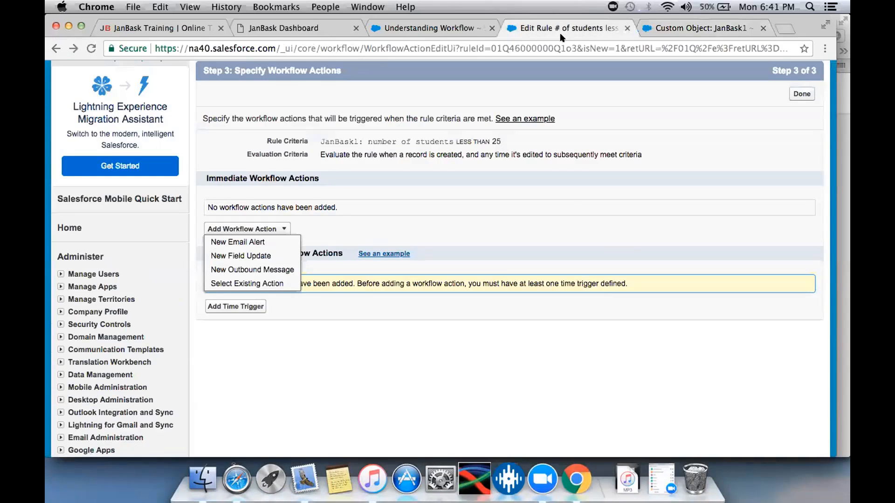
pyautogui.click(568, 362)
pyautogui.click(87, 48)
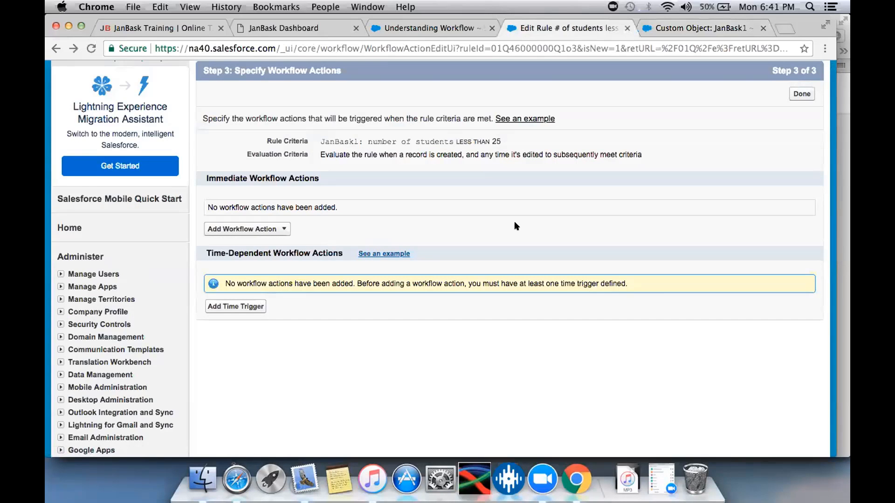
pyautogui.click(256, 232)
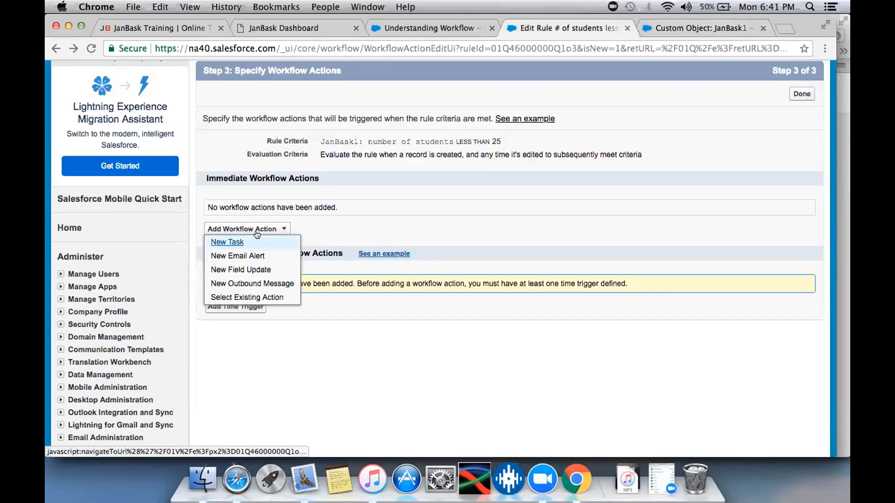
pyautogui.click(434, 224)
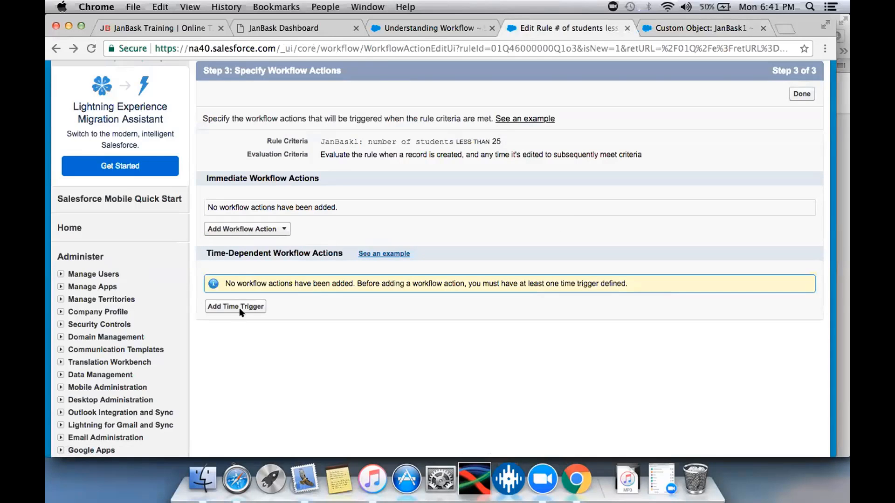
# - Start a new task as an immediate workflow action of the rule # of students less than 25 and view its form
pyautogui.scroll(3, 339, 321)
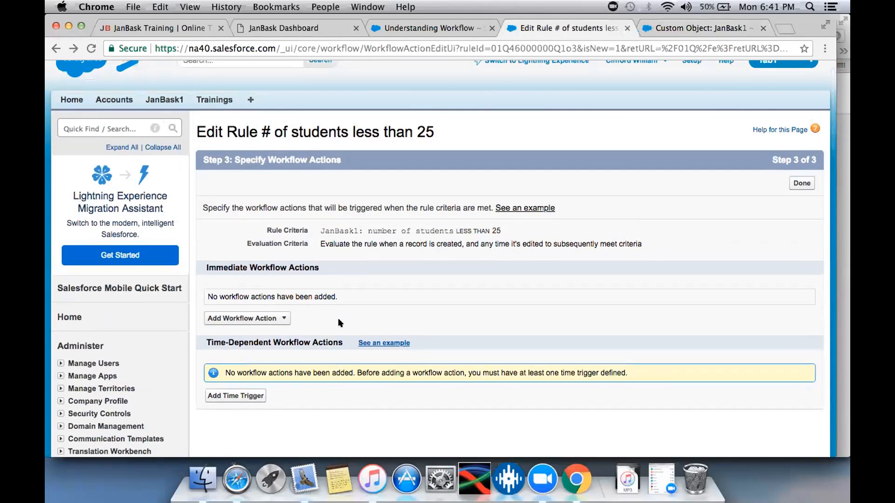
pyautogui.click(273, 319)
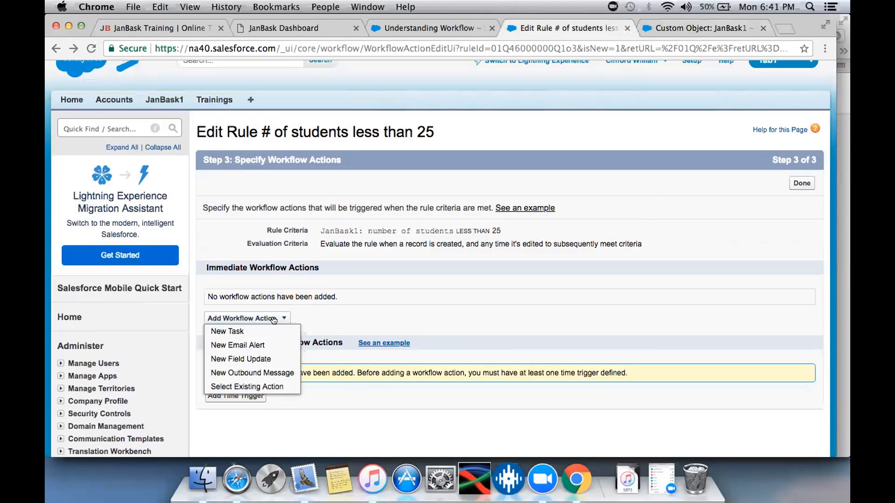
pyautogui.click(254, 326)
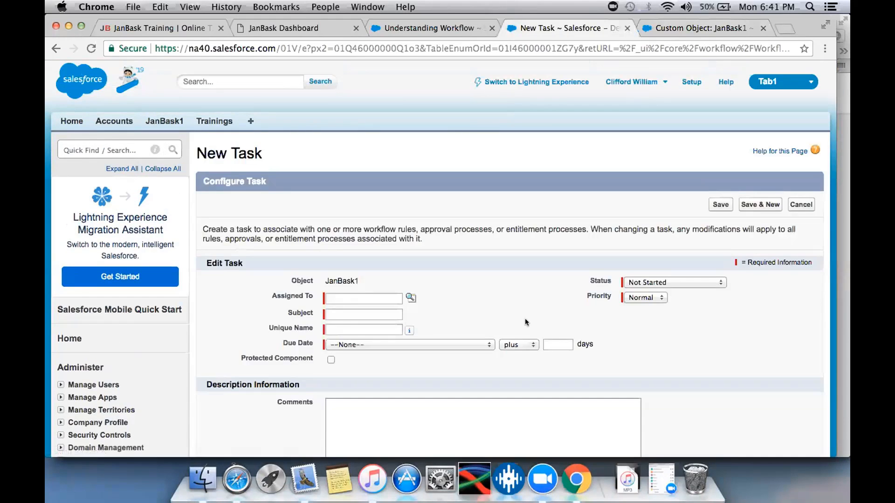
pyautogui.scroll(-3, 524, 318)
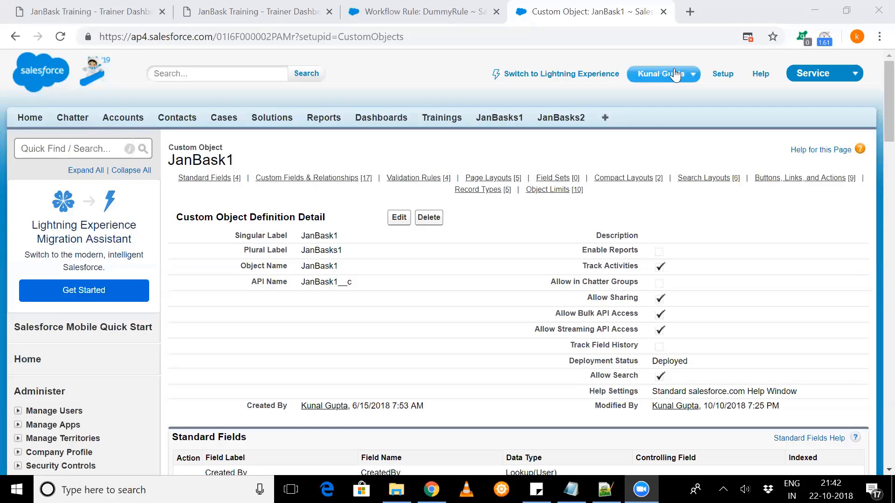
# - Go to Setup in the other org and open the JanBask1 custom object's definition for editing
pyautogui.click(722, 74)
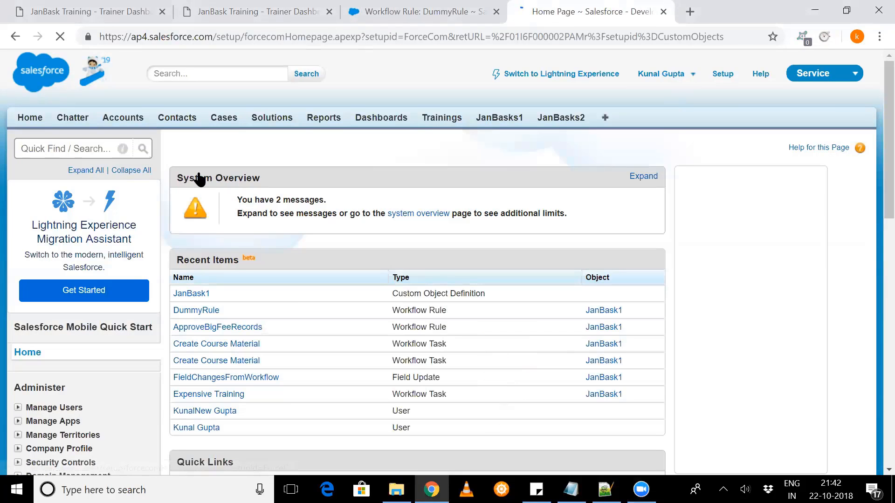
pyautogui.scroll(-3, 199, 177)
pyautogui.click(198, 175)
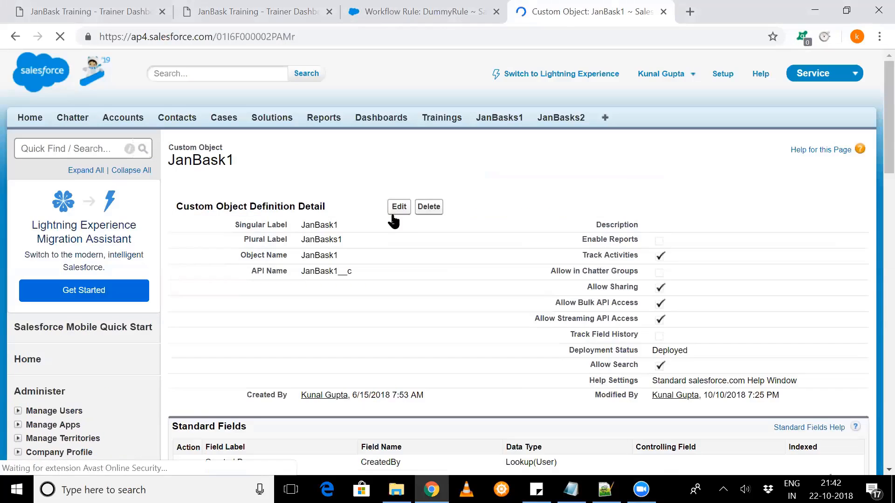
pyautogui.click(397, 218)
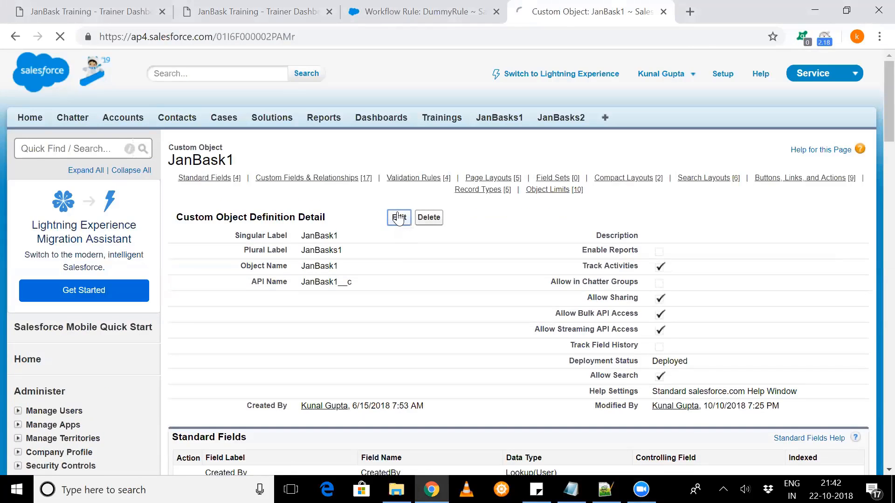
# - Examine JanBask1's edit page, checking the Allow Activities setting under the optional features
pyautogui.scroll(-1, 360, 305)
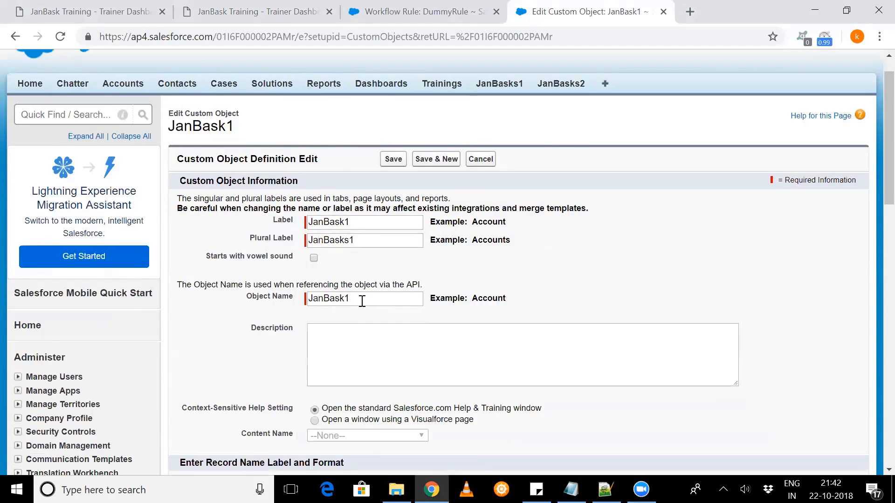
pyautogui.scroll(-2, 289, 291)
pyautogui.scroll(-4, 181, 314)
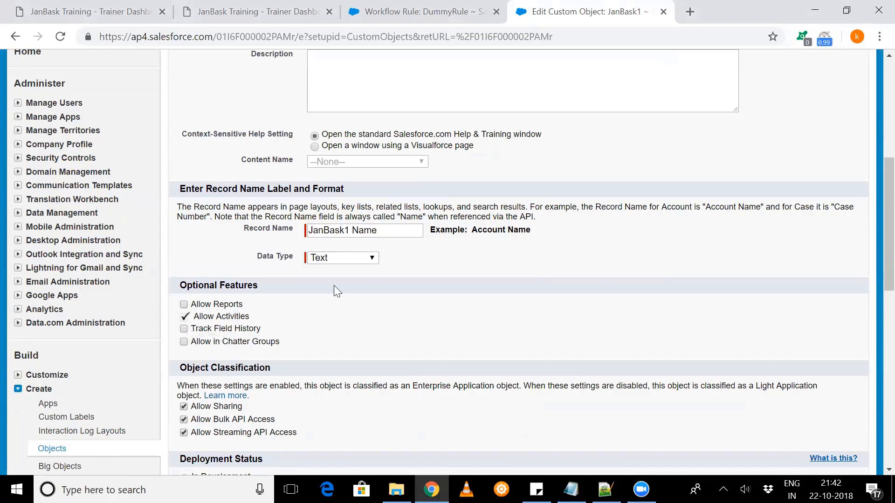
pyautogui.scroll(-1, 574, 276)
pyautogui.scroll(-1, 514, 112)
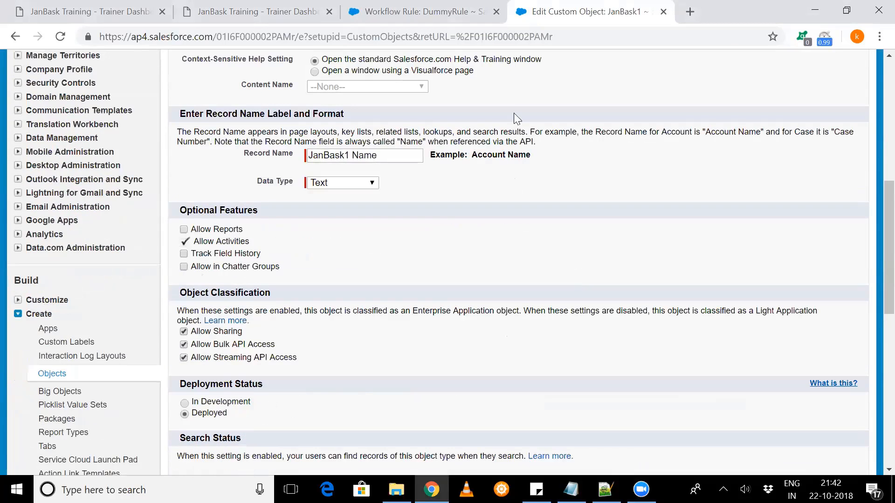
pyautogui.scroll(-1, 480, 67)
pyautogui.scroll(-6, 479, 63)
pyautogui.click(479, 61)
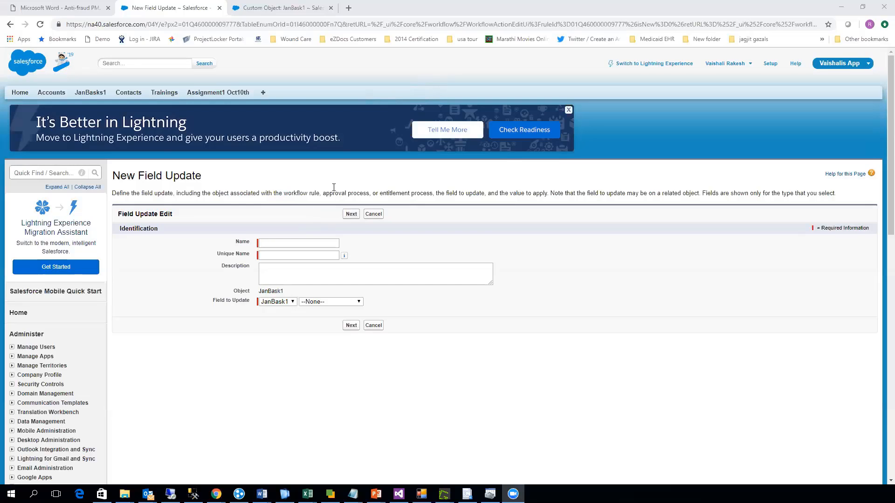
# - Cancel the new field update and start a new task as DummyRules' immediate action, assigning it to the second recently viewed user
pyautogui.click(373, 215)
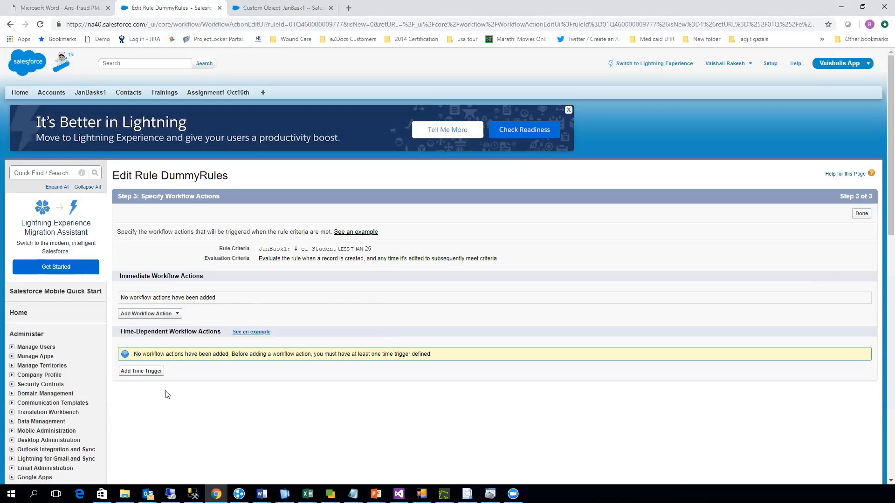
pyautogui.click(154, 314)
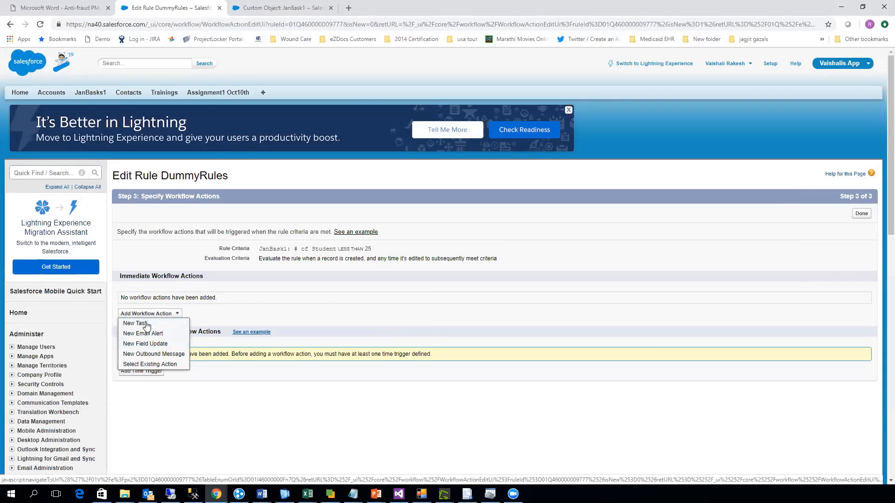
pyautogui.click(145, 325)
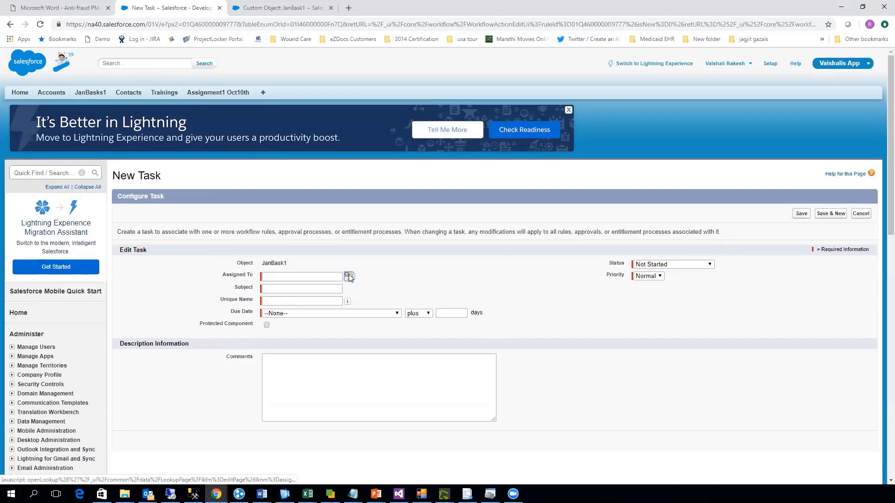
pyautogui.click(349, 276)
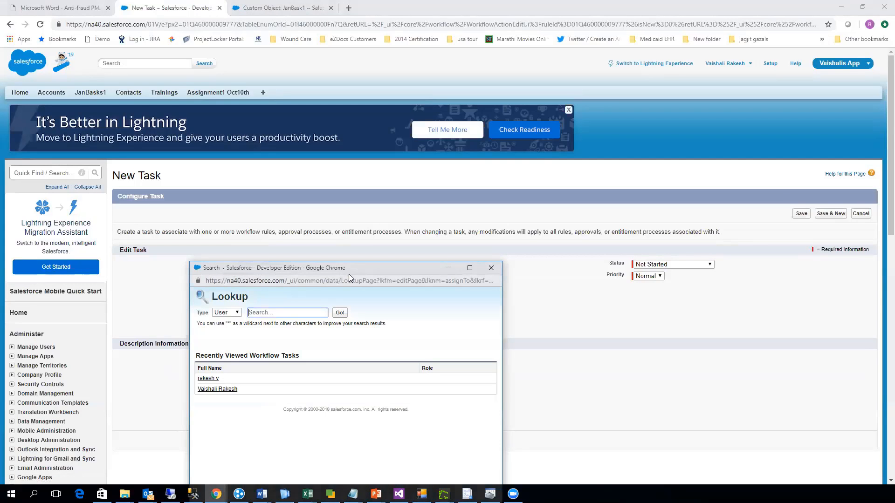
pyautogui.click(220, 392)
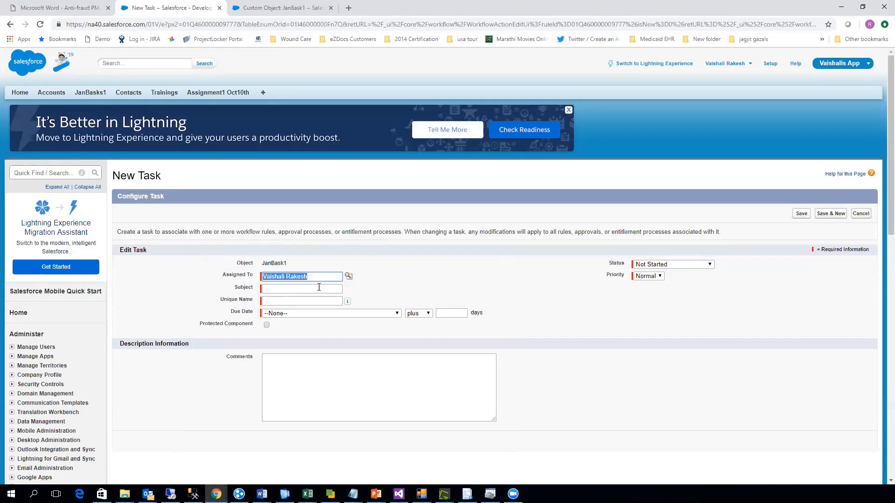
# - Name the task by setting its subject and unique name to dummytask
pyautogui.click(319, 287)
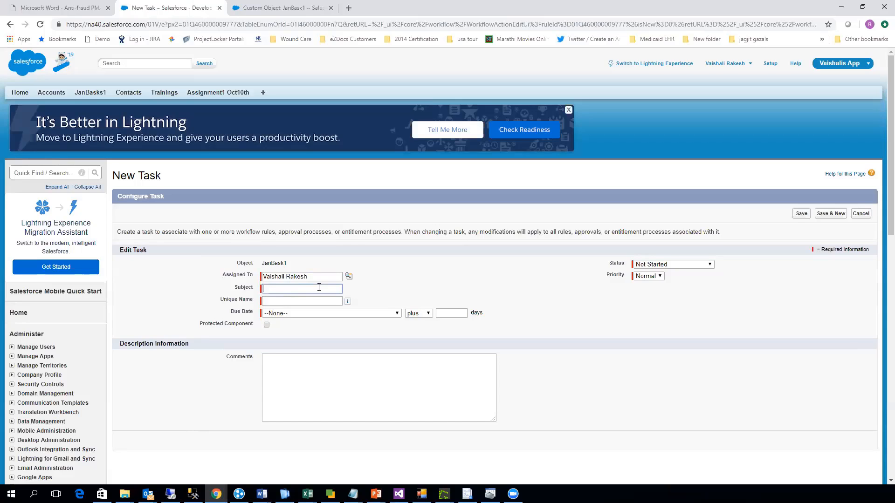
pyautogui.write('dummytask')
pyautogui.press('Tab')
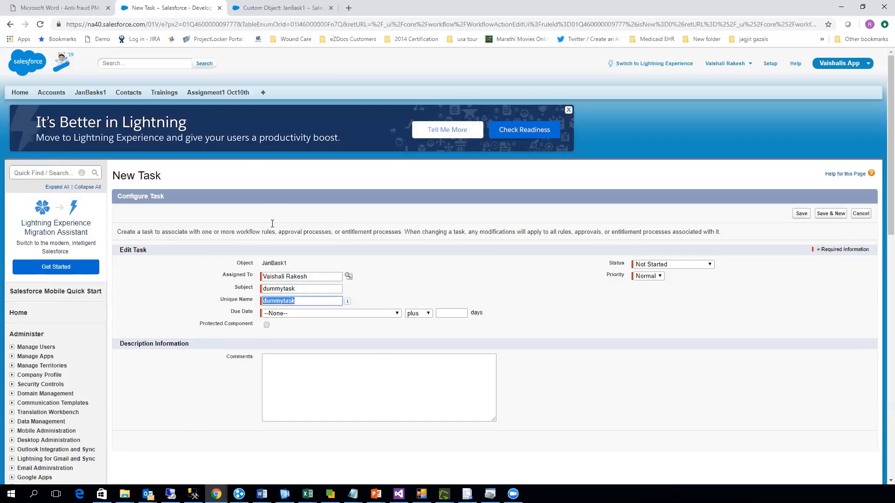
# - Set the task's due date to JanBask1: Start Date minus 5 days and its priority to High
pyautogui.click(282, 314)
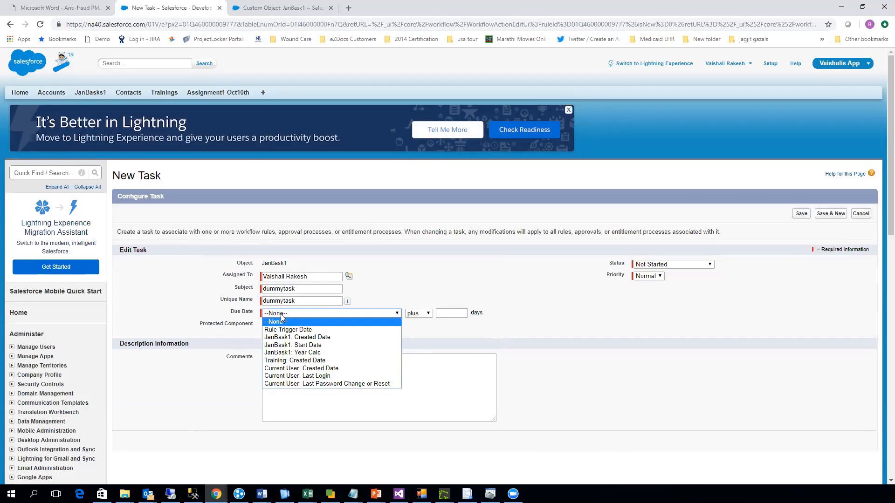
pyautogui.click(319, 346)
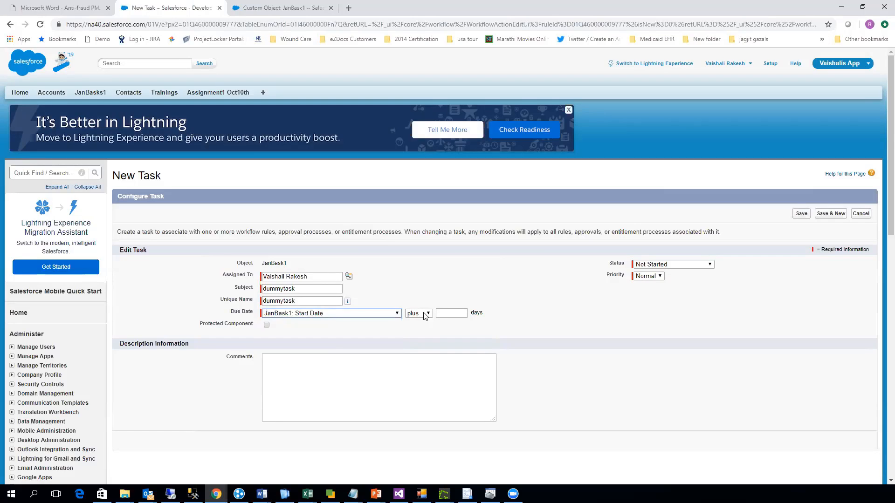
pyautogui.click(425, 316)
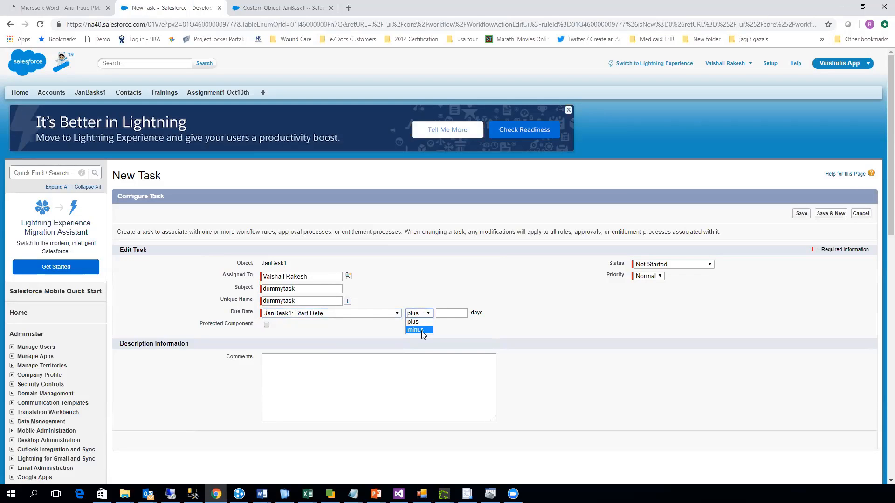
pyautogui.click(422, 330)
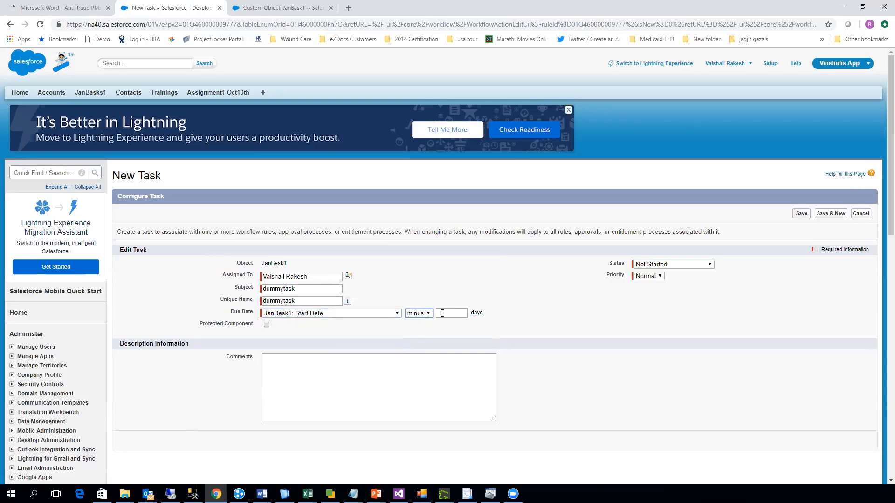
pyautogui.click(442, 313)
pyautogui.write('5')
pyautogui.click(657, 276)
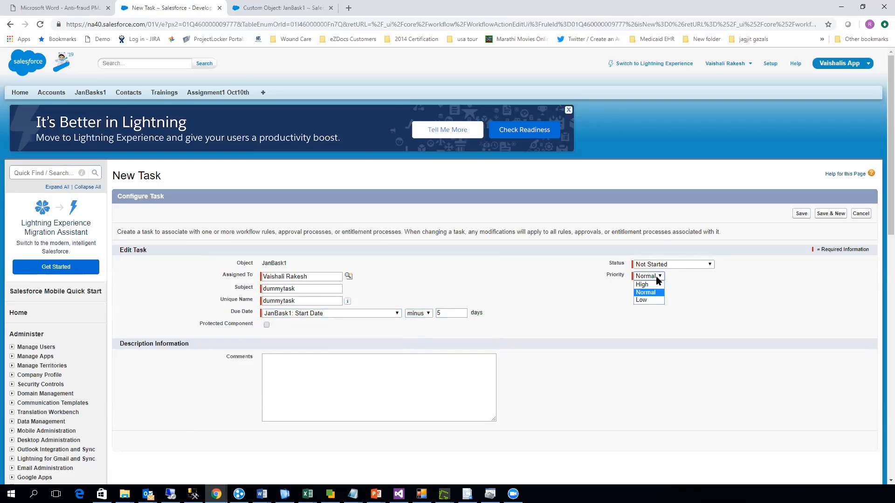
pyautogui.click(643, 285)
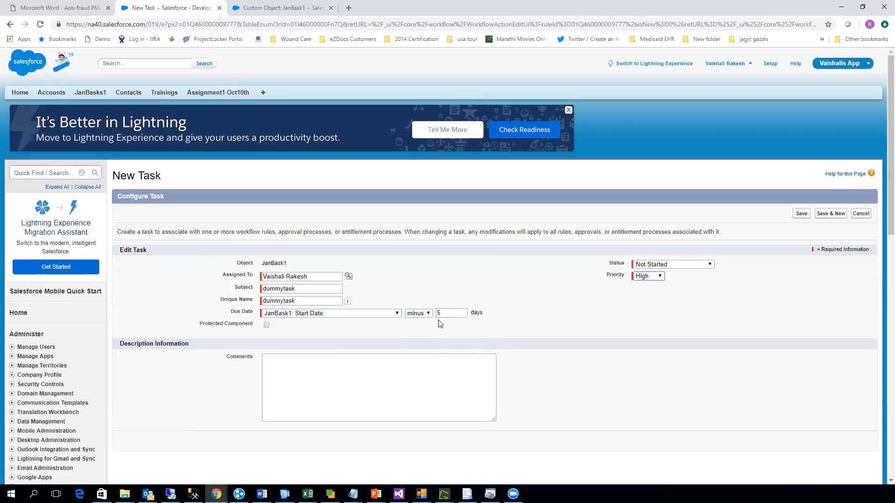
# - Save the task, finish the rule's workflow actions step and activate the rule DummyRules
pyautogui.scroll(-1, 402, 347)
pyautogui.scroll(1, 400, 347)
pyautogui.click(802, 215)
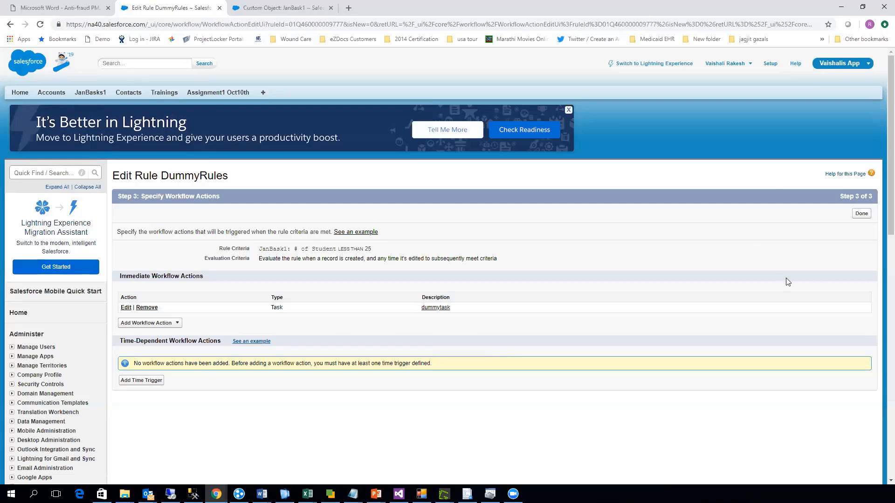
pyautogui.click(858, 215)
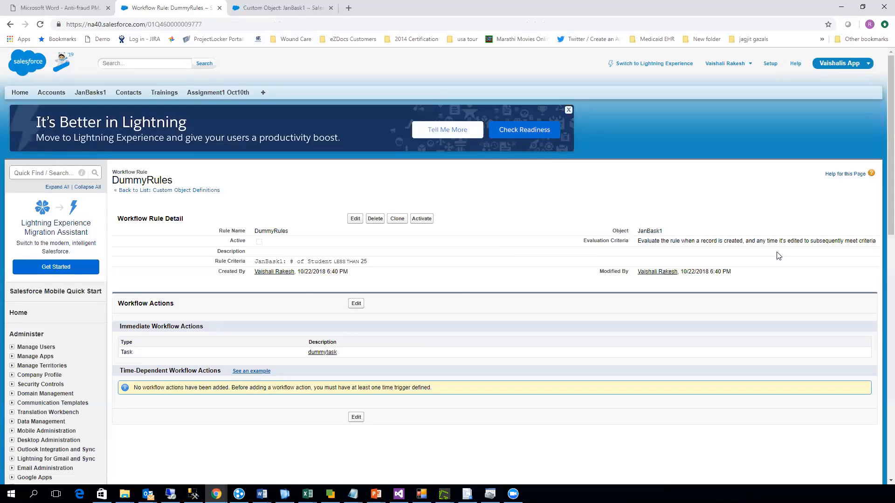
pyautogui.click(424, 218)
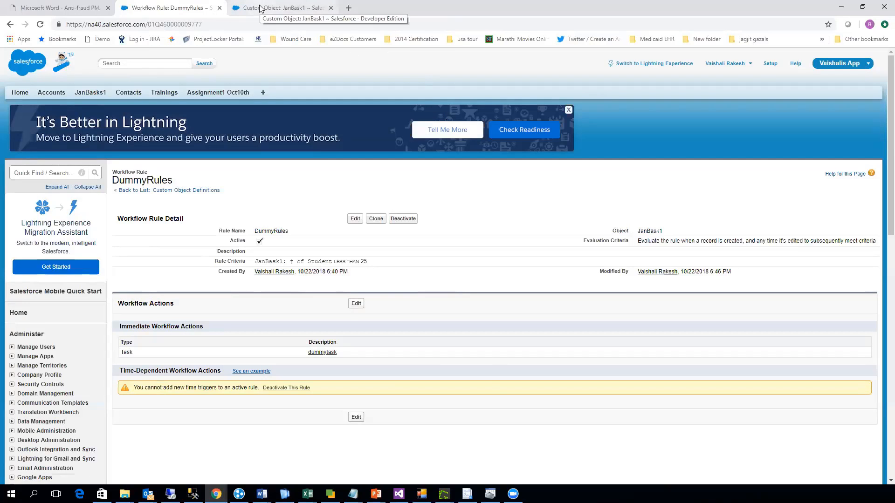
# - Open the JanBasks1 home page separately from the rule, dismiss the Lightning Experience prompt and open the fourth recent record
pyautogui.rightClick(97, 91)
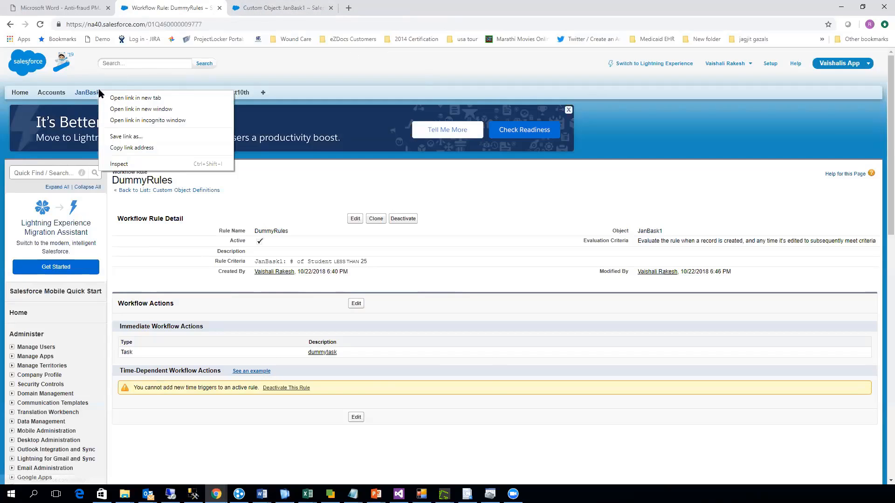
pyautogui.click(144, 99)
pyautogui.click(364, 8)
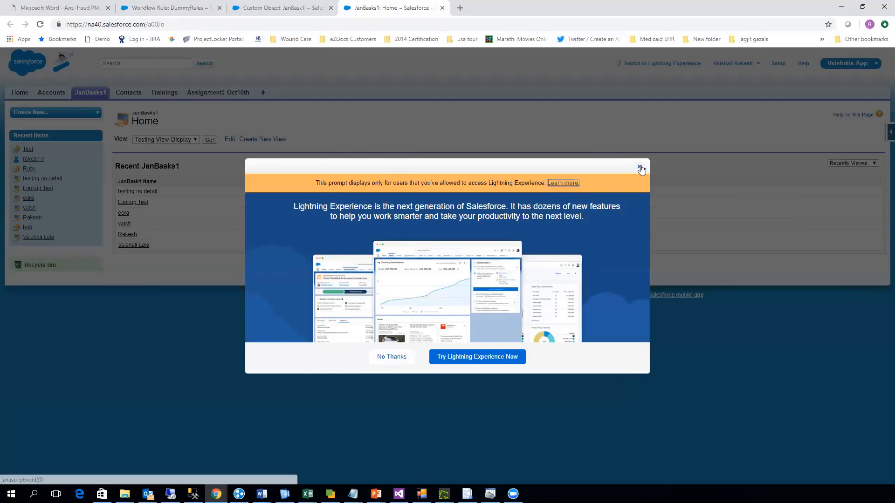
pyautogui.click(639, 168)
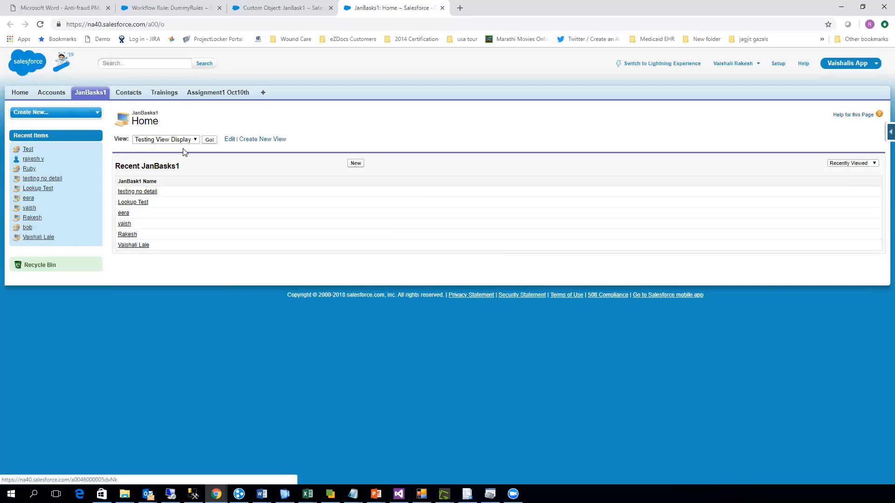
pyautogui.click(127, 226)
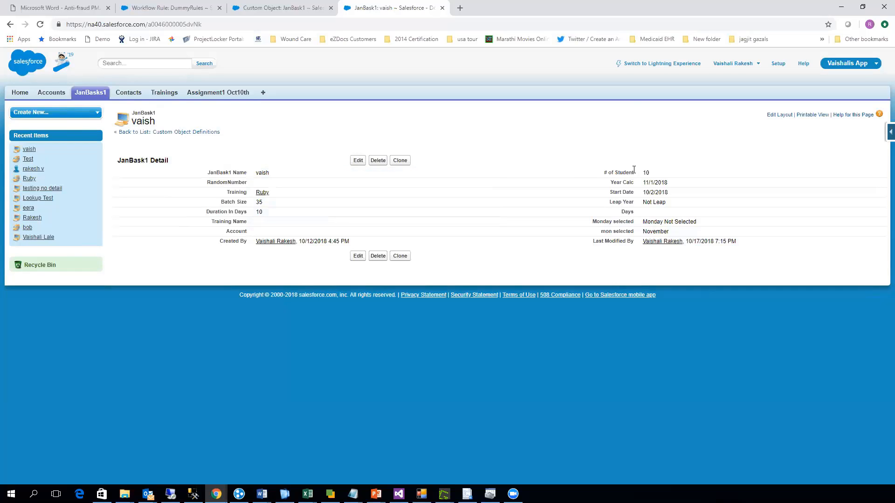
# - Edit the JanBask1 record to set # of Student to 28 and try to save it
pyautogui.click(358, 160)
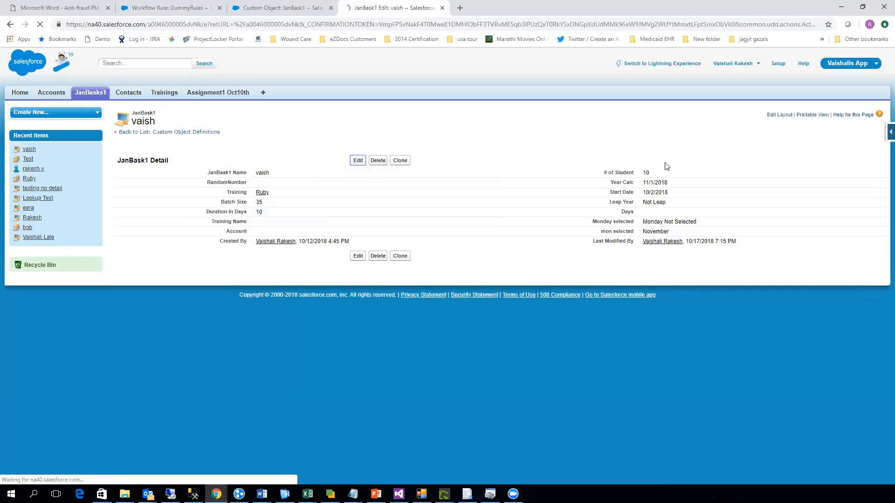
pyautogui.click(647, 177)
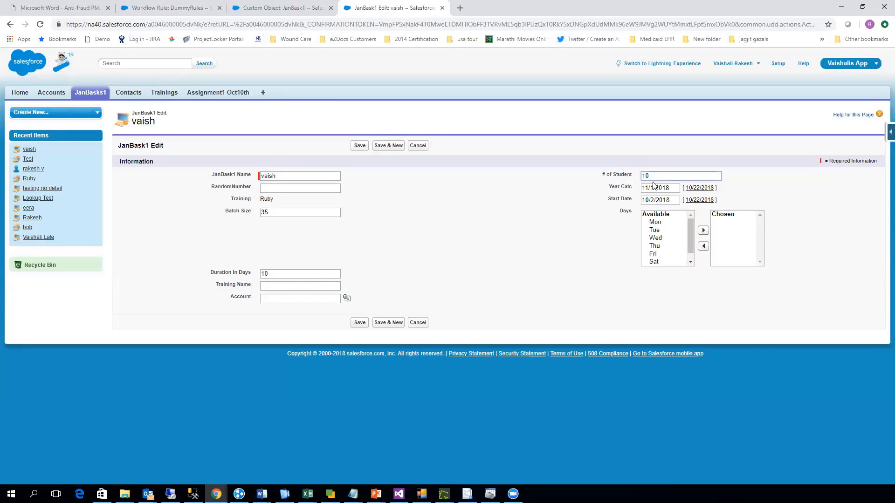
pyautogui.press('BackSpace')
pyautogui.press('BackSpace')
pyautogui.write('25')
pyautogui.write('8')
pyautogui.click(359, 319)
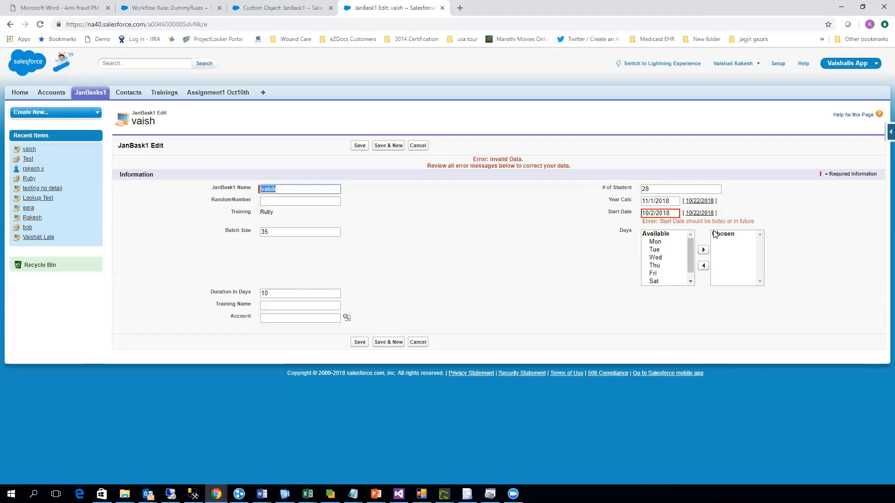
# - Set the record's Start Date to 10/27/2018 and save the record
pyautogui.click(679, 215)
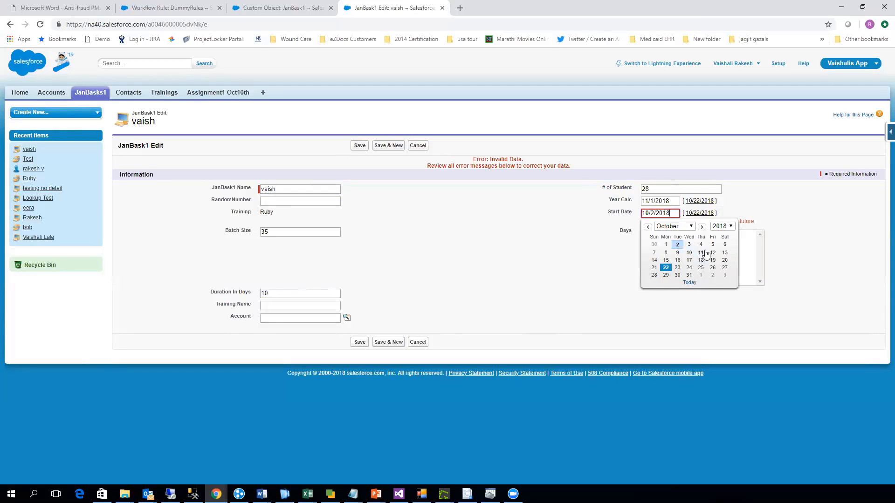
pyautogui.click(725, 269)
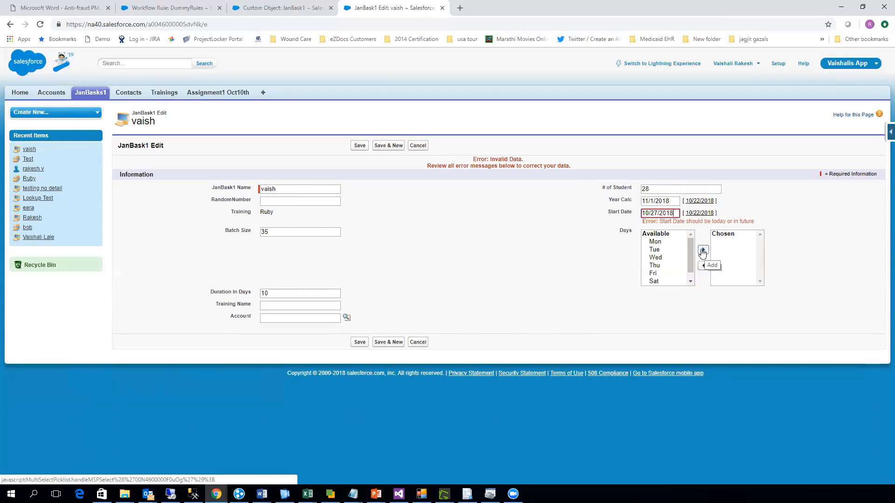
pyautogui.click(354, 342)
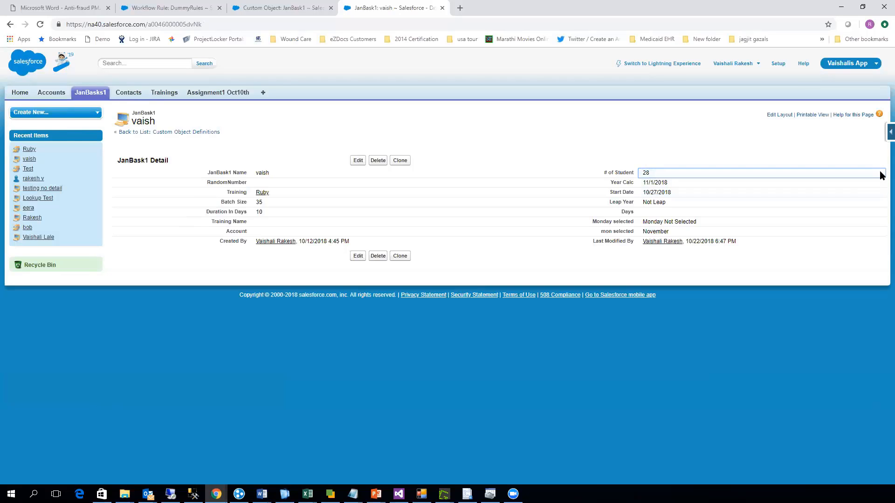
# - Change the record's # of Student to 20 directly on its detail page and save
pyautogui.doubleClick(880, 174)
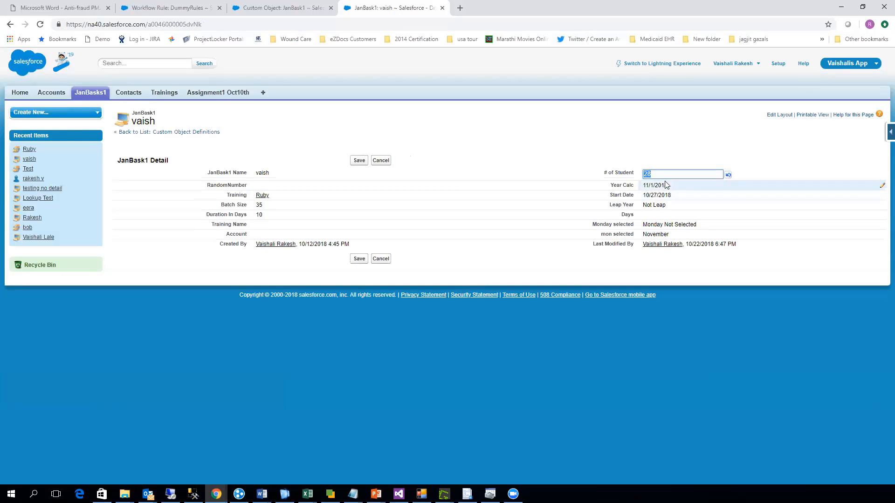
pyautogui.write('20')
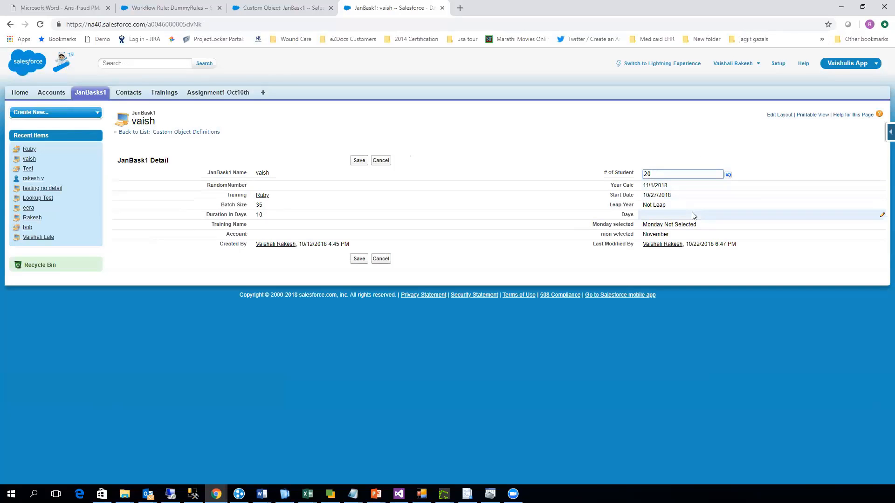
pyautogui.click(360, 259)
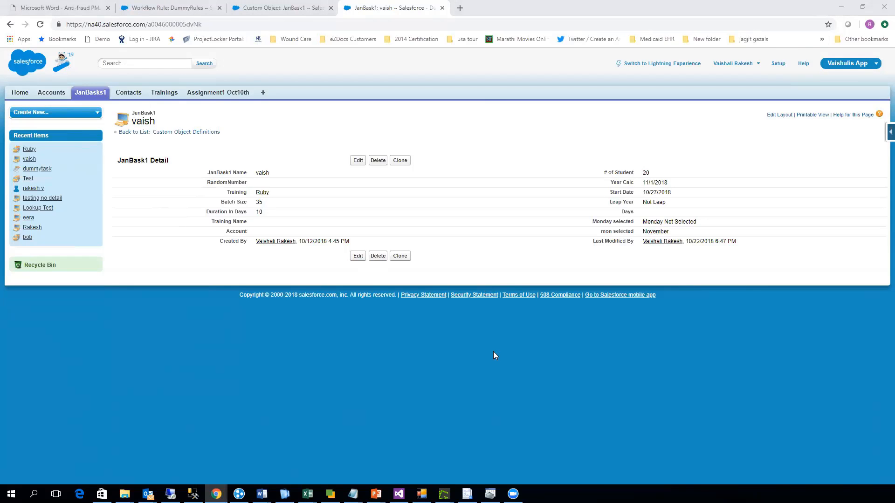
# - Return to the DummyRules page, search Setup for workf and open Workflow Rules
pyautogui.click(190, 14)
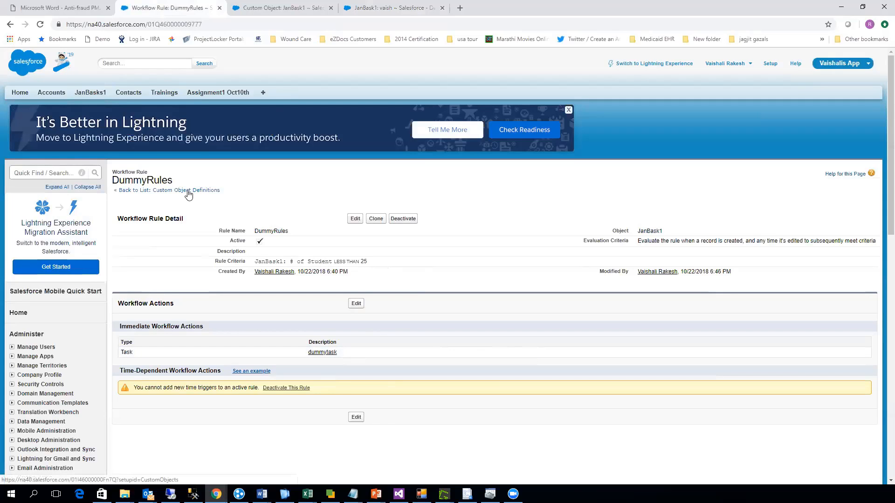
pyautogui.click(55, 176)
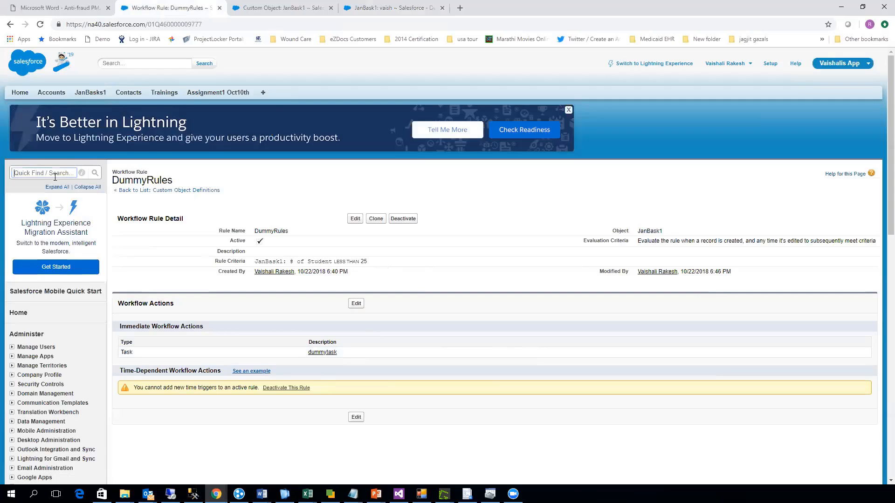
pyautogui.write('wok')
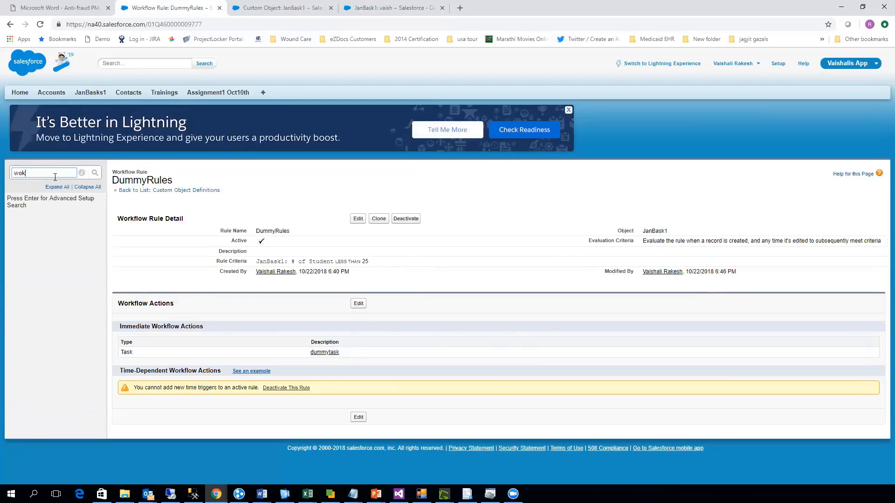
pyautogui.press('BackSpace')
pyautogui.write('rk')
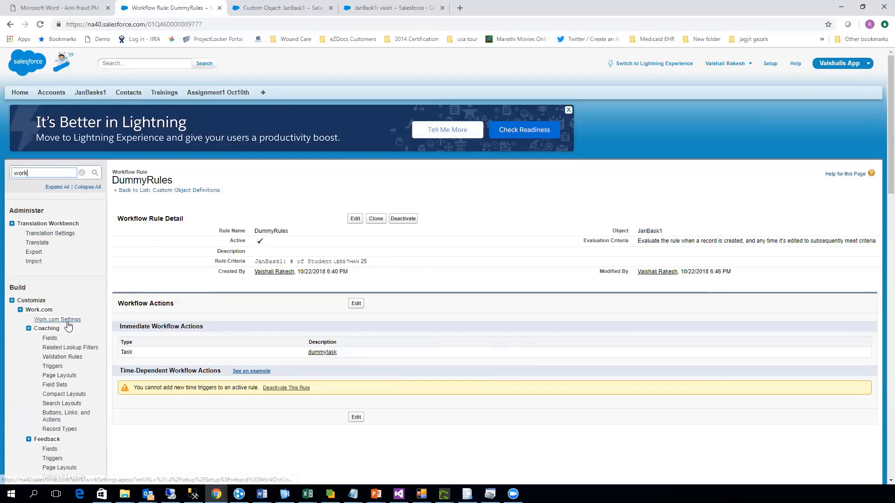
pyautogui.write('f')
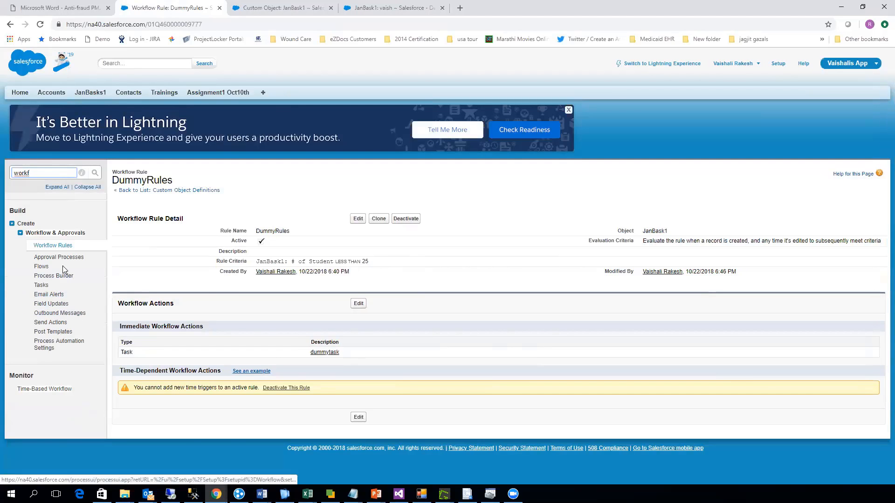
pyautogui.click(51, 247)
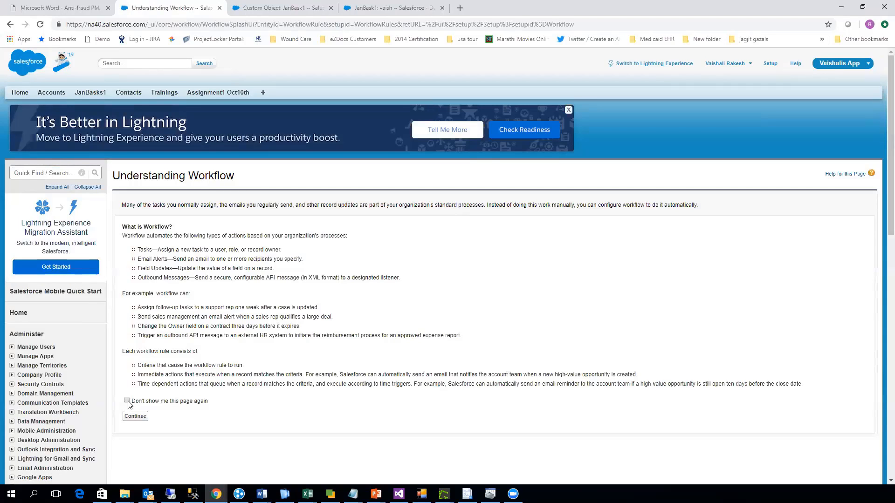
# - Open the DummyRules workflow rule and review its dummytask action's settings, leaving the task without changes
pyautogui.click(128, 416)
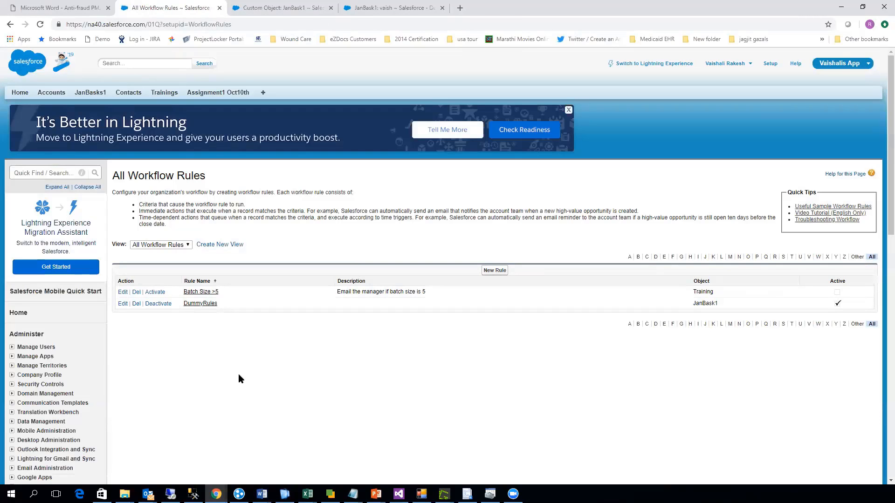
pyautogui.click(191, 306)
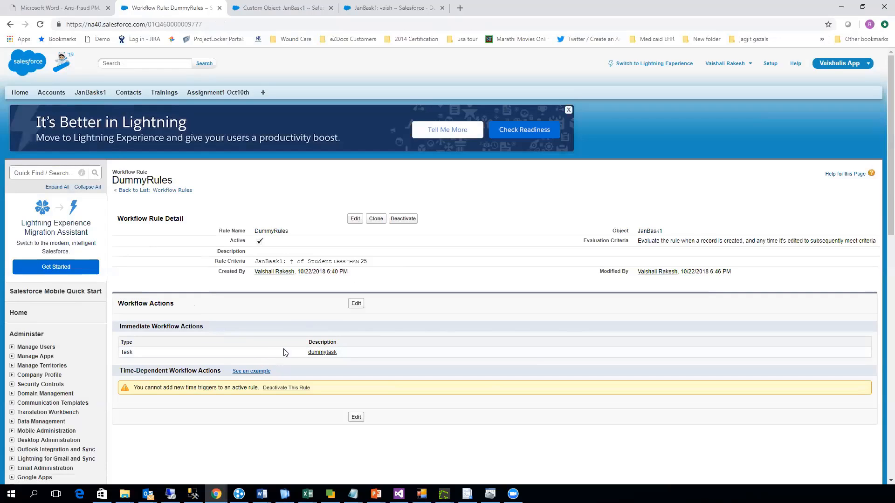
pyautogui.click(355, 303)
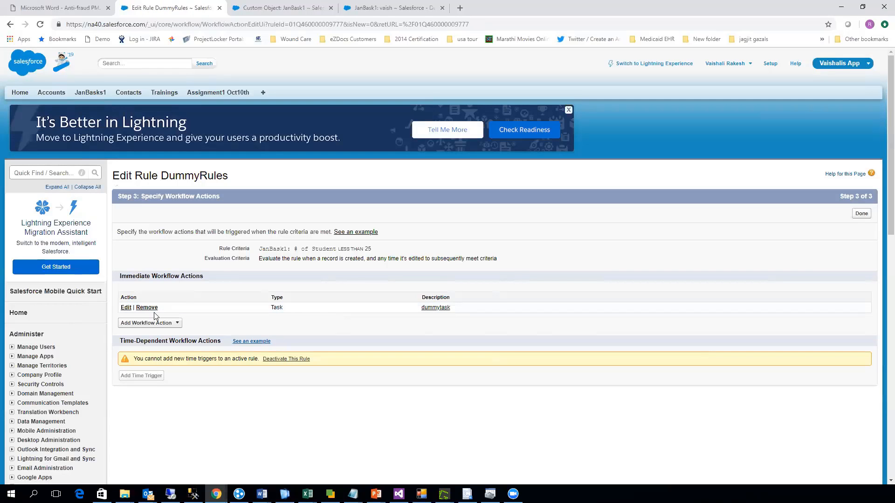
pyautogui.click(125, 307)
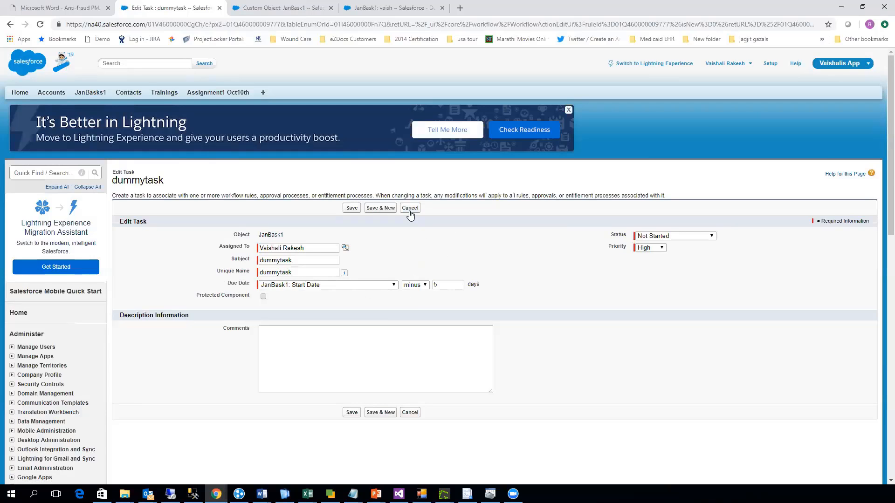
pyautogui.click(410, 209)
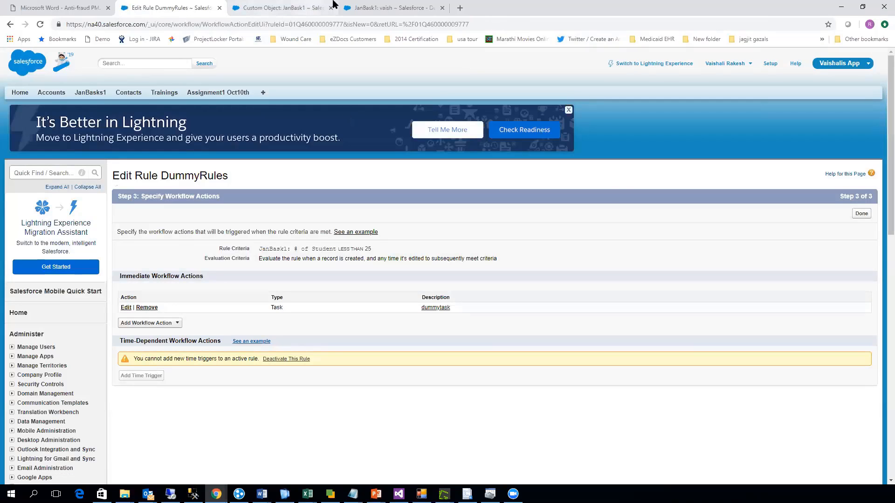
pyautogui.click(358, 6)
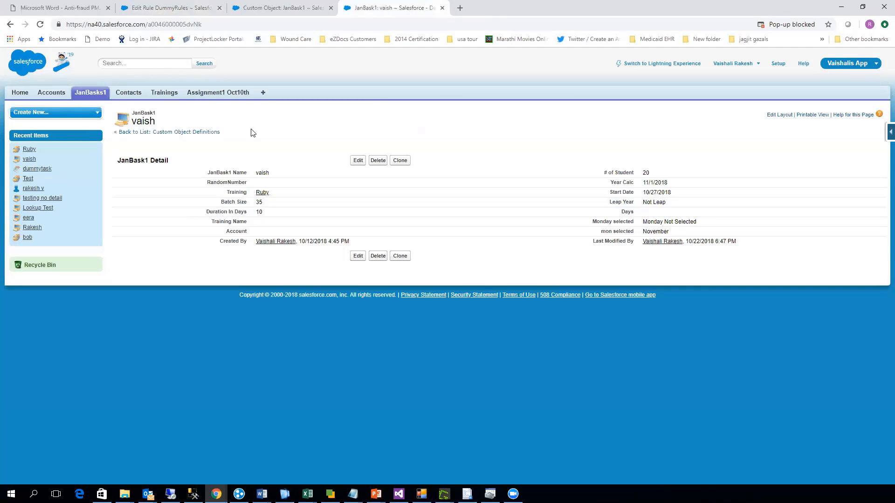
pyautogui.click(101, 93)
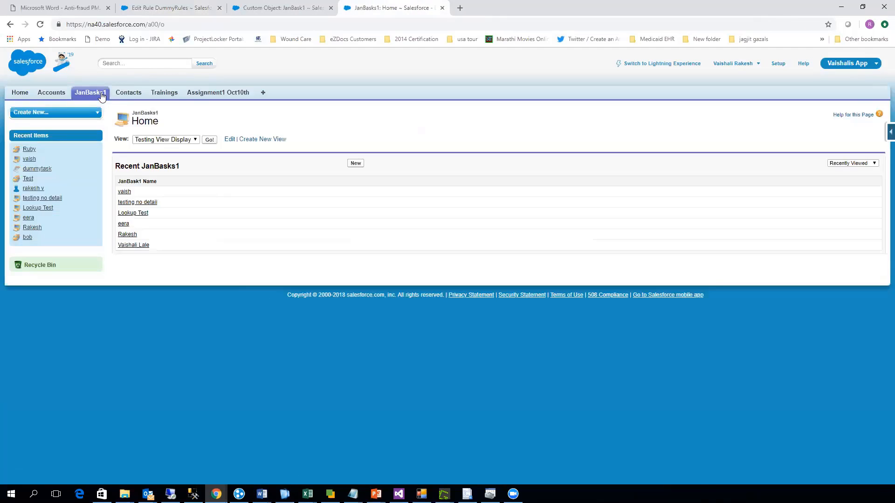
pyautogui.click(131, 215)
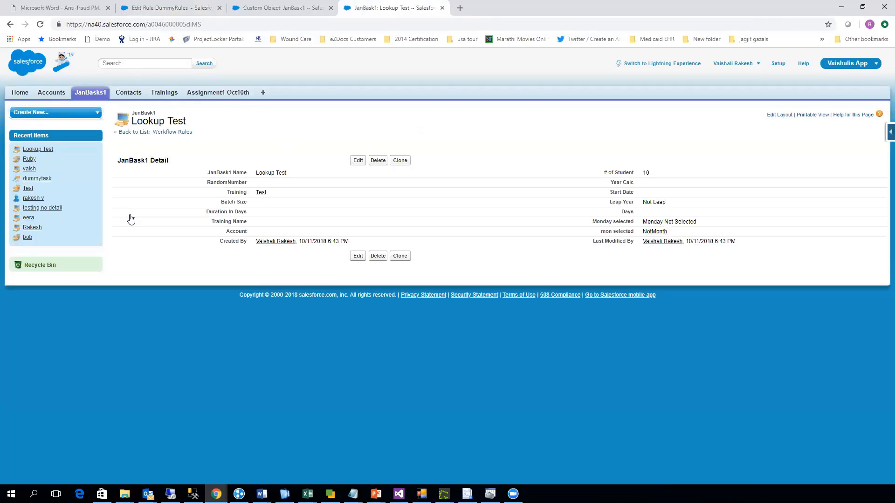
pyautogui.click(358, 161)
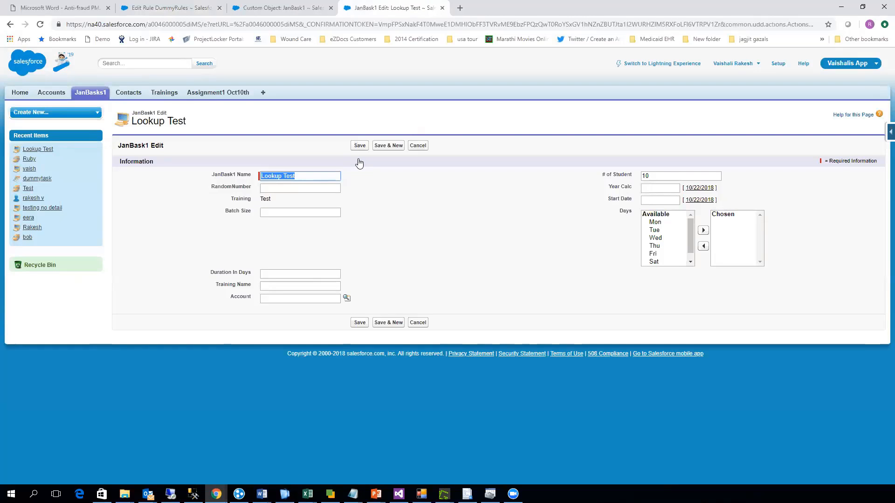
pyautogui.click(441, 9)
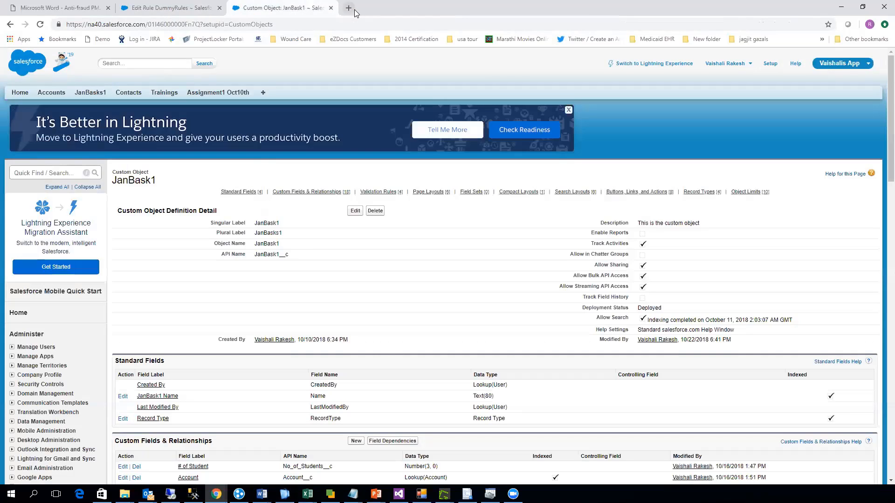
# - Open JanBasks1 in a new browser tab and open the page layout of the record with 20 students for editing
pyautogui.keyDown('ctrl'); pyautogui.click(92, 95); pyautogui.keyUp('ctrl')
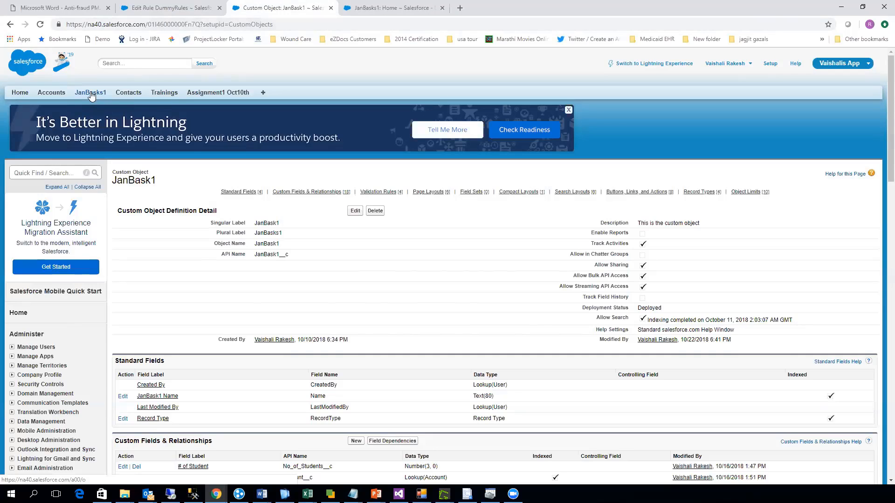
pyautogui.click(368, 11)
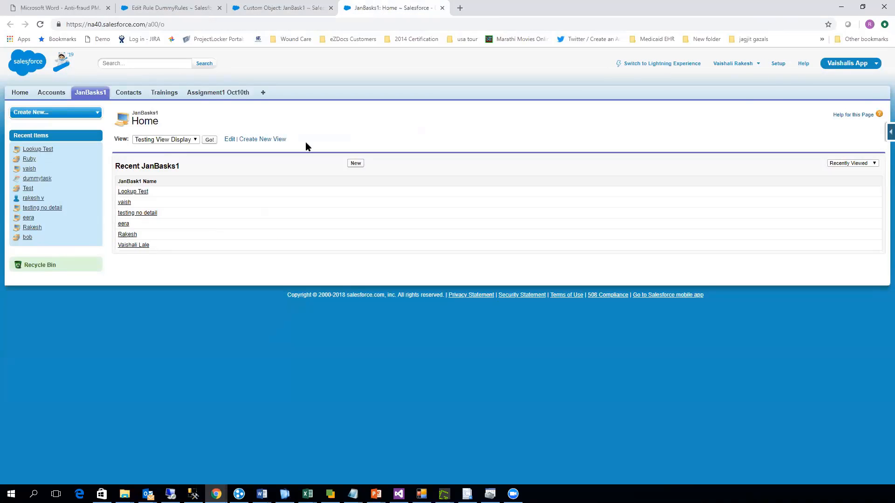
pyautogui.click(127, 203)
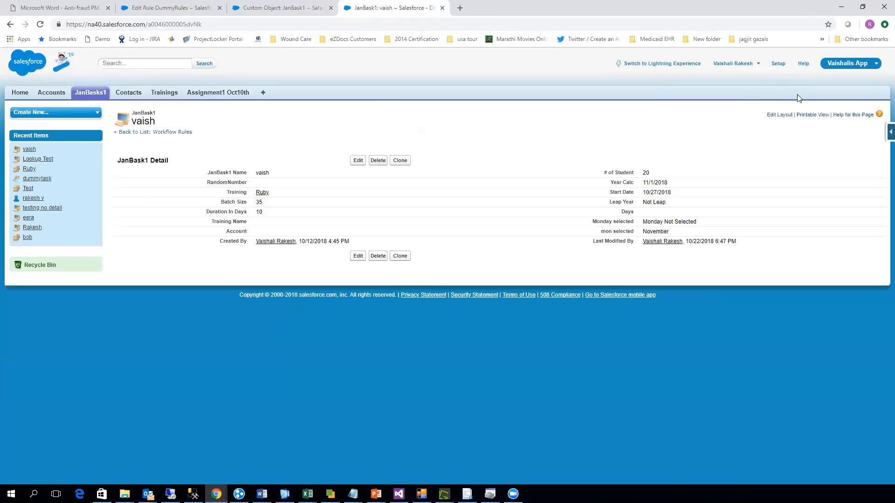
pyautogui.click(783, 116)
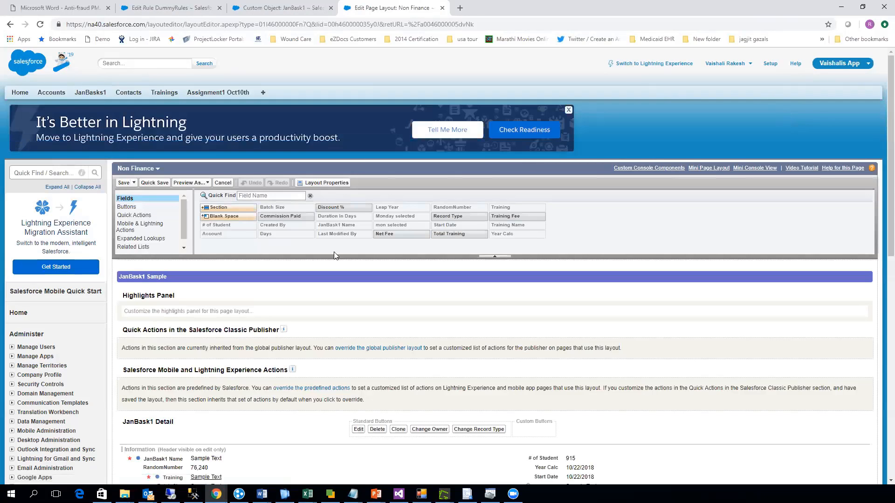
# - Add the Activity History related list with Open Activities above it to the Non Finance layout and save, overwriting users' related list customizations
pyautogui.click(138, 247)
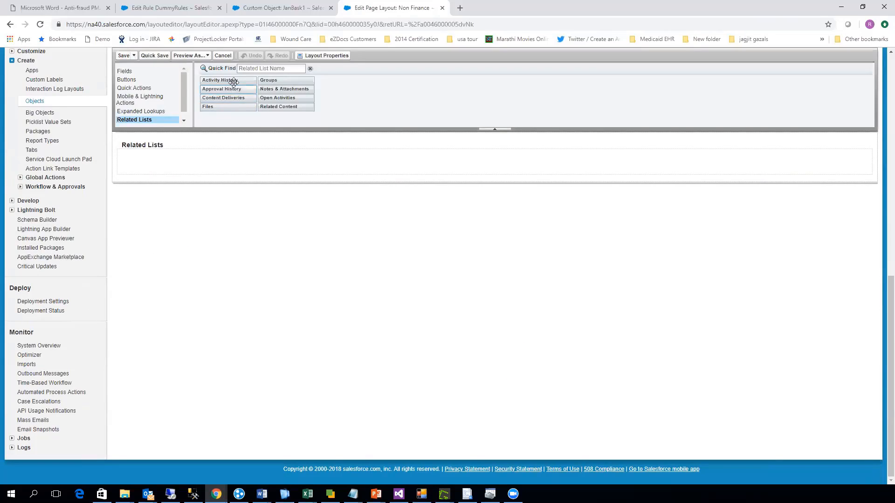
pyautogui.moveTo(233, 82); pyautogui.dragTo(261, 188)
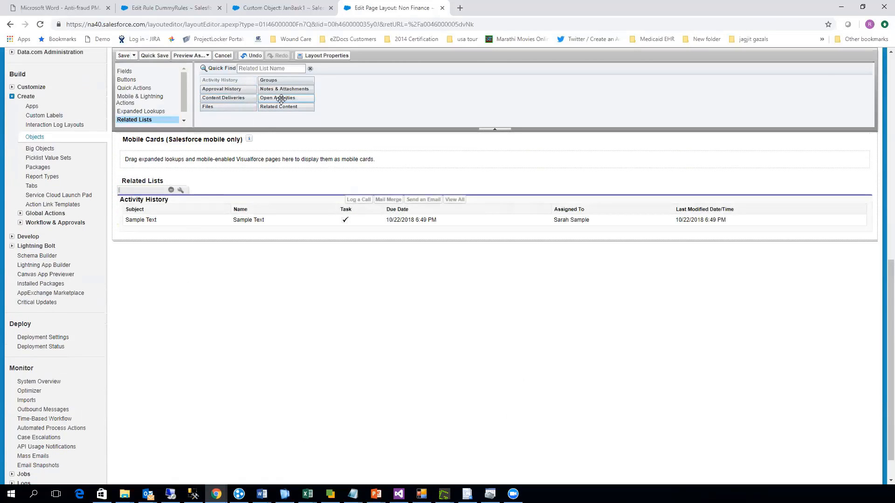
pyautogui.moveTo(281, 98); pyautogui.dragTo(274, 188)
pyautogui.moveTo(279, 97); pyautogui.dragTo(266, 191)
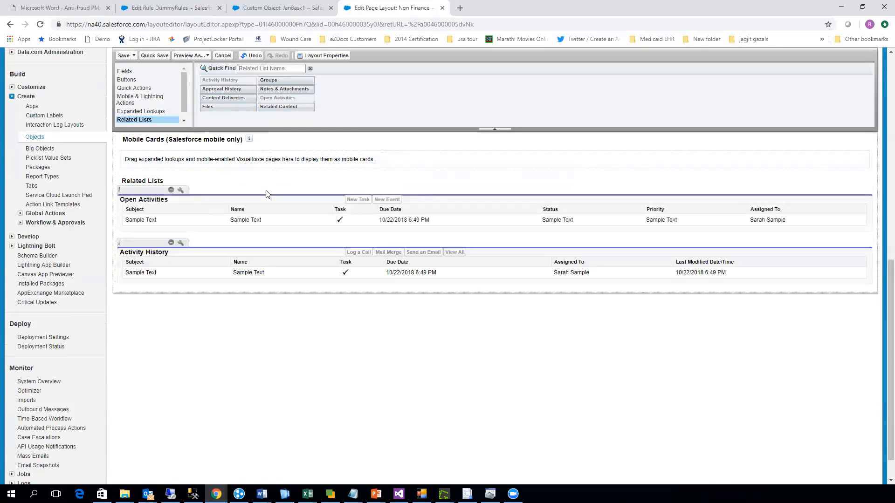
pyautogui.scroll(10, 267, 193)
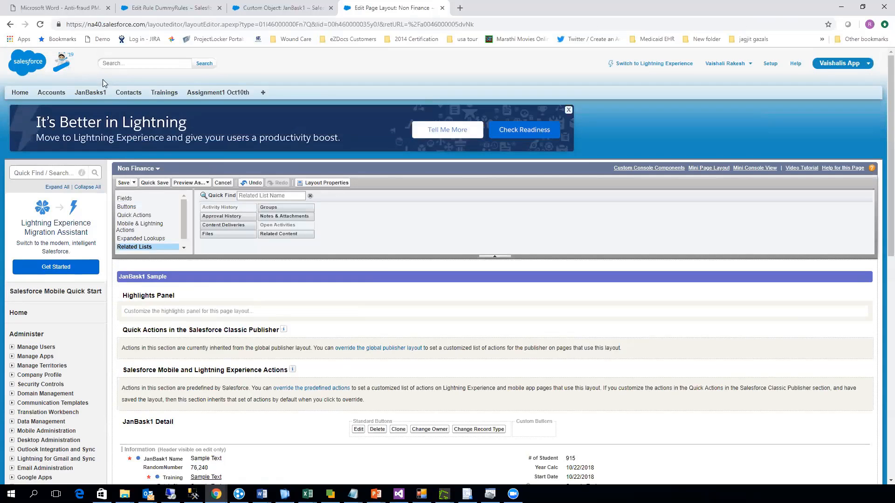
pyautogui.click(125, 184)
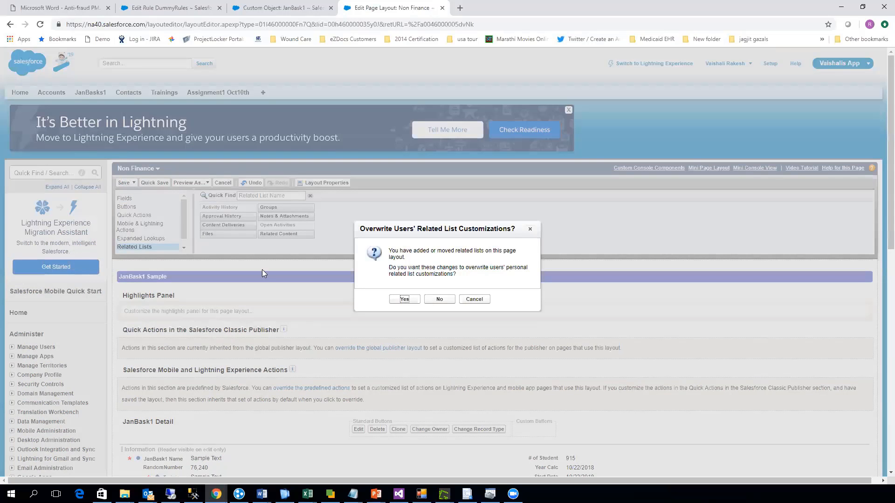
pyautogui.click(396, 299)
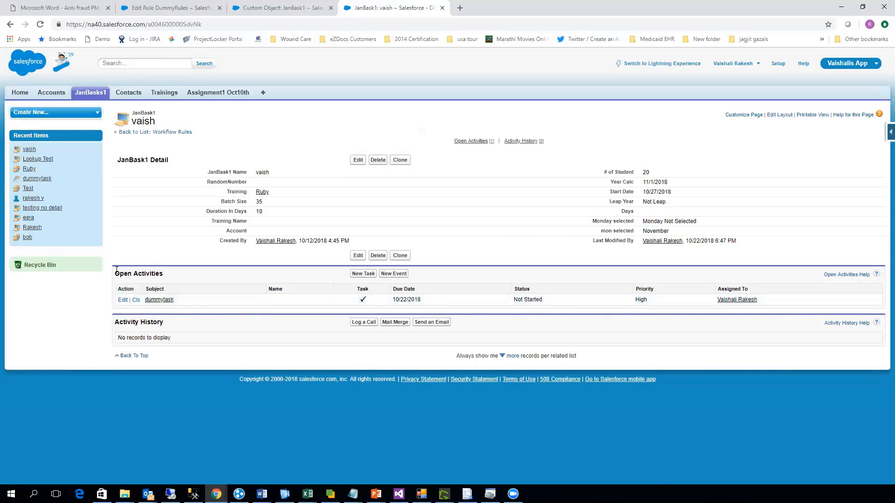
# - Examine the record's Open Activities list and the related lists in its page layout, leaving the layout editor without saving
pyautogui.moveTo(117, 270); pyautogui.dragTo(192, 320)
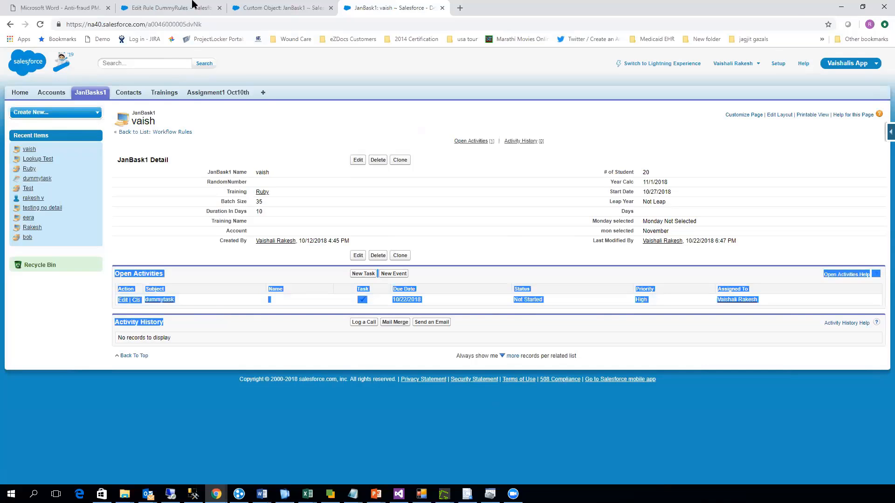
pyautogui.click(215, 297)
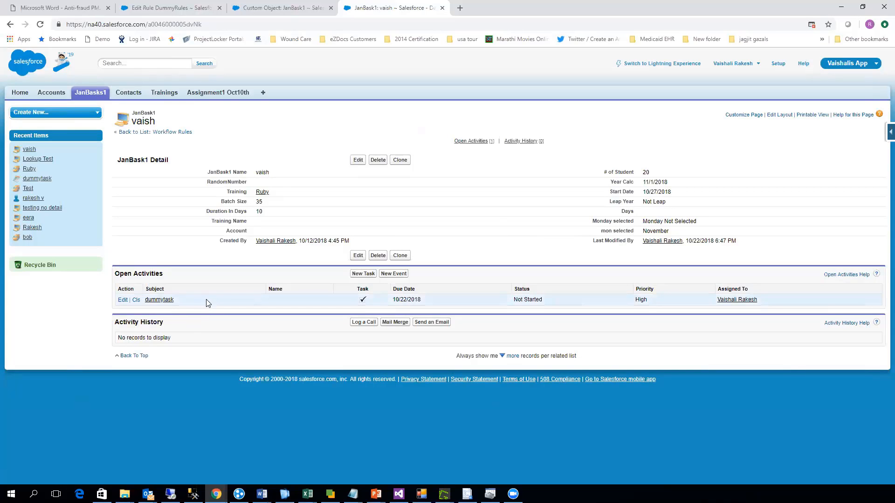
pyautogui.click(777, 116)
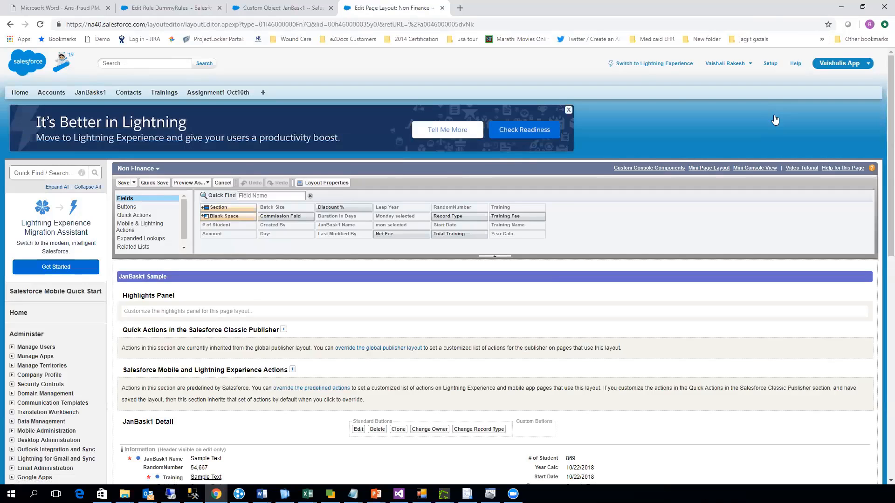
pyautogui.click(133, 247)
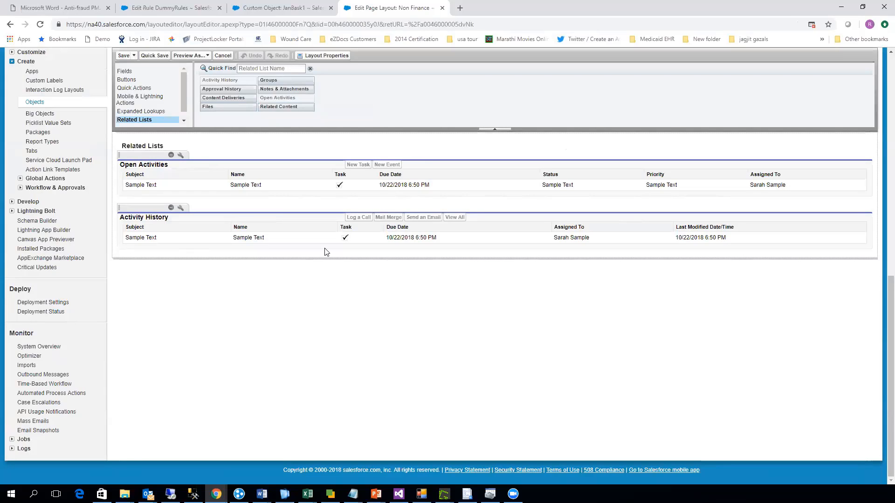
pyautogui.click(223, 55)
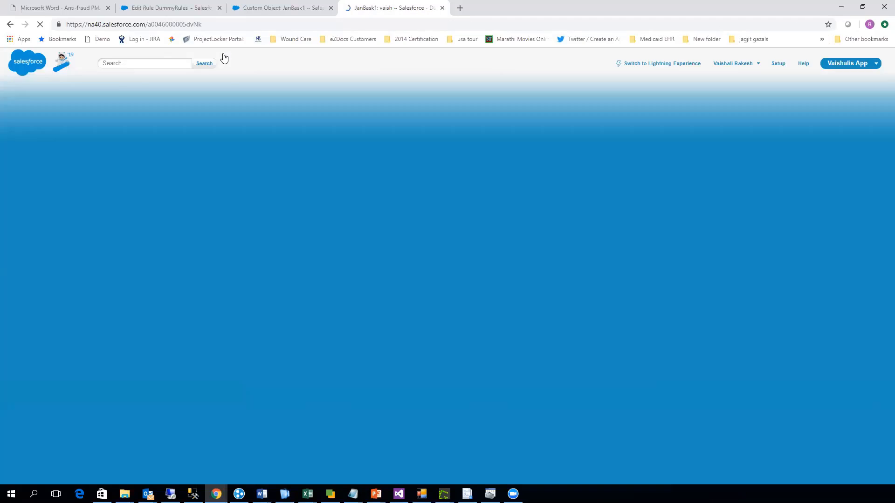
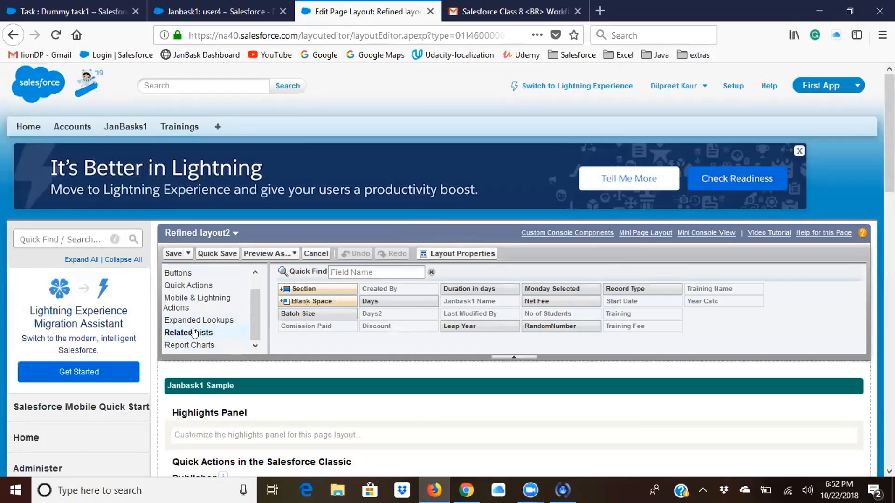
# - Add the Open Activities related list below Activity History on the Refined layout2 page layout and save the layout
pyautogui.scroll(-15, 288, 331)
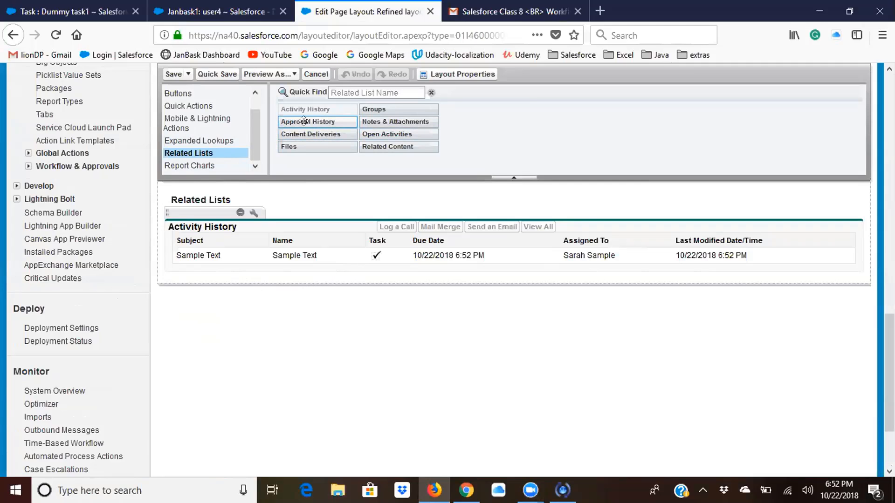
pyautogui.moveTo(368, 134); pyautogui.dragTo(333, 257)
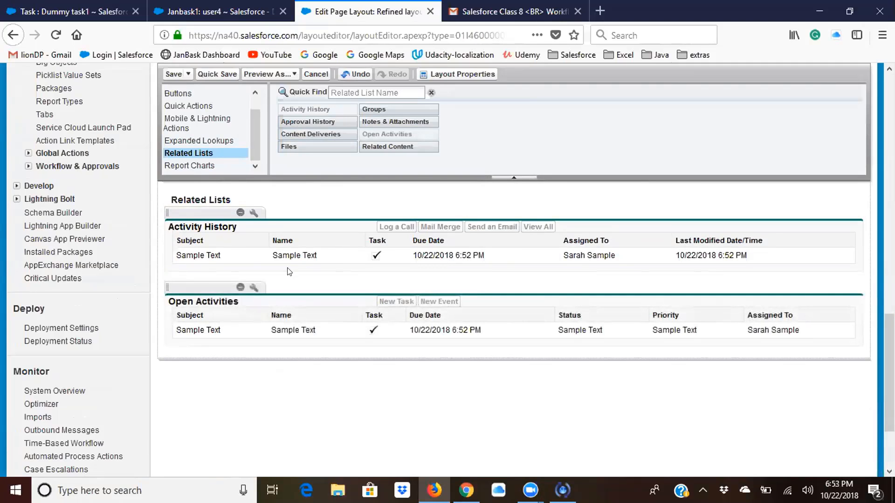
pyautogui.scroll(15, 305, 280)
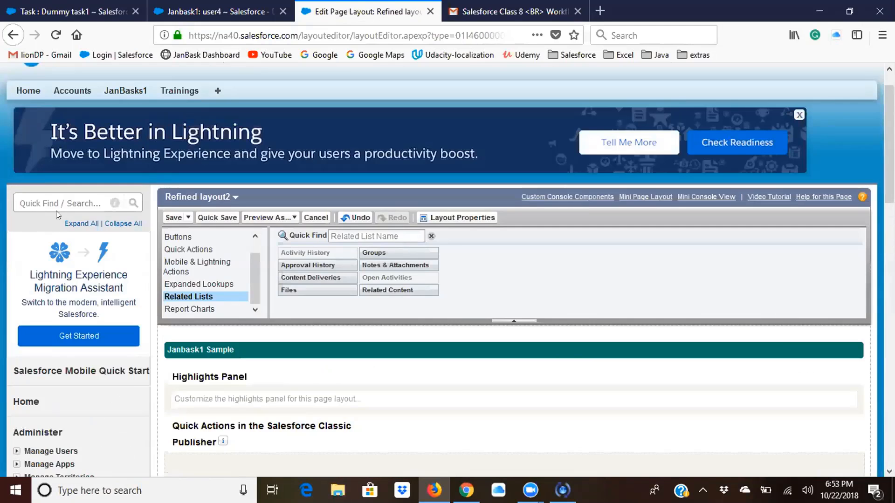
pyautogui.click(173, 217)
pyautogui.click(382, 318)
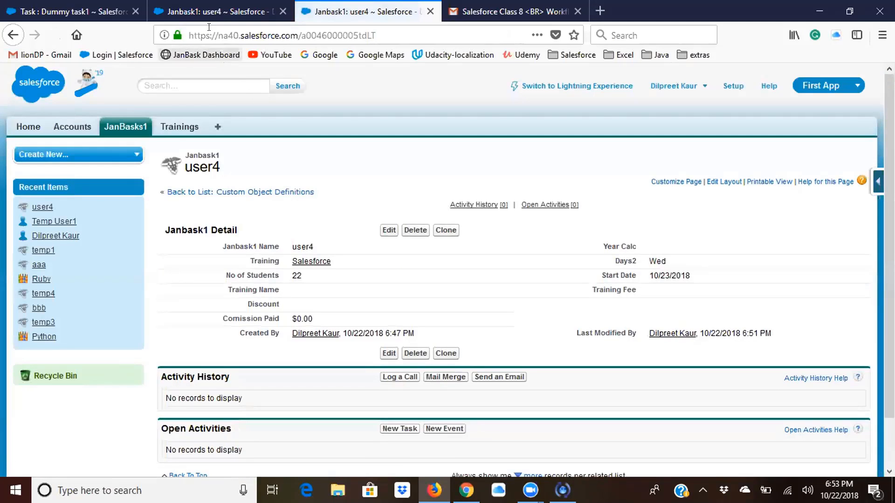
# - Reload the user4 record and check its Activity History and Open Activities related lists
pyautogui.click(209, 13)
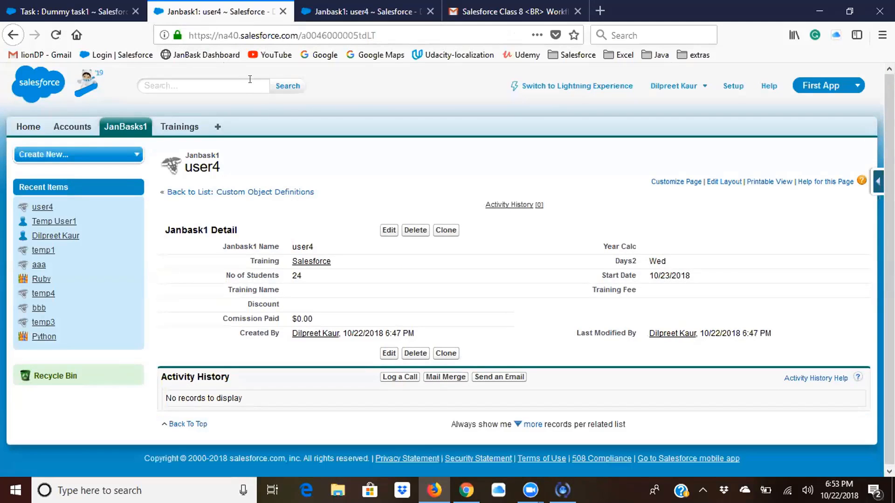
pyautogui.click(392, 29)
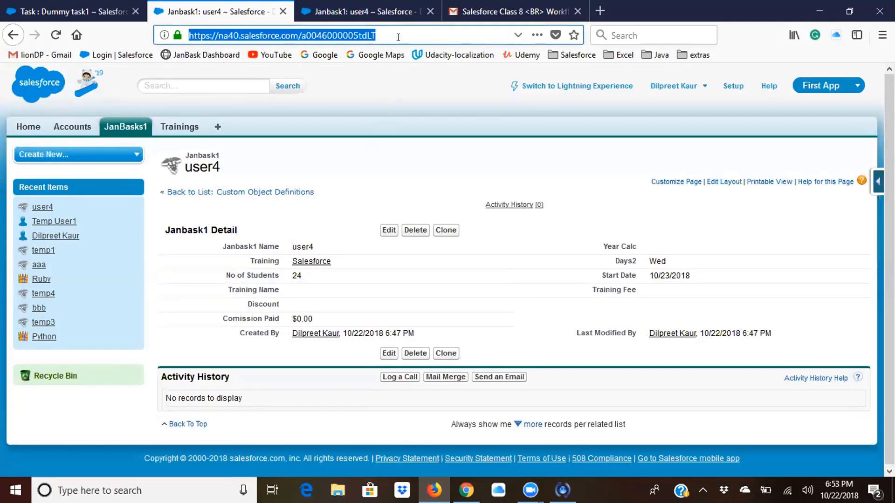
pyautogui.press('Return')
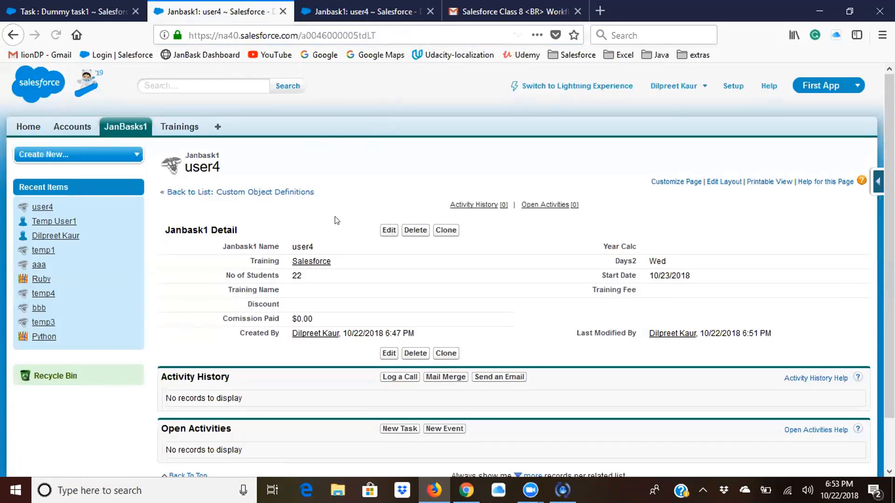
pyautogui.scroll(-2, 333, 289)
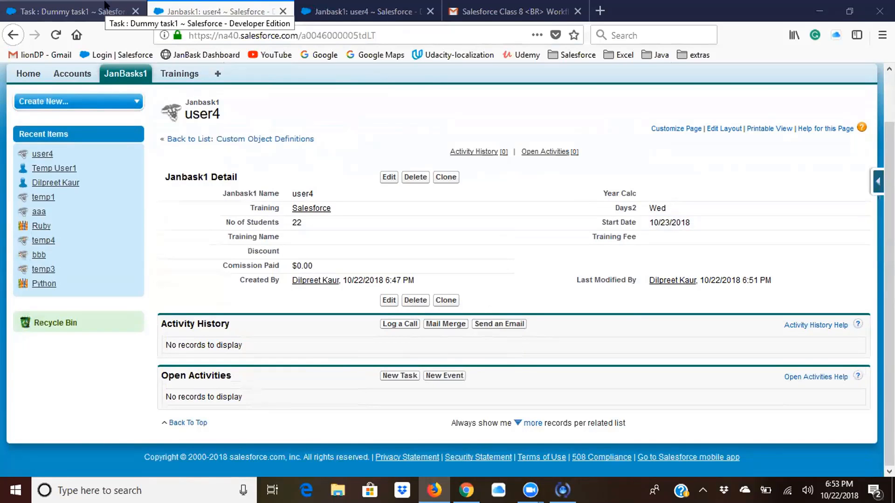
# - Open Dummy Rule from the rules using Dummy task1, review its criteria and workflow actions, and activate it
pyautogui.click(89, 5)
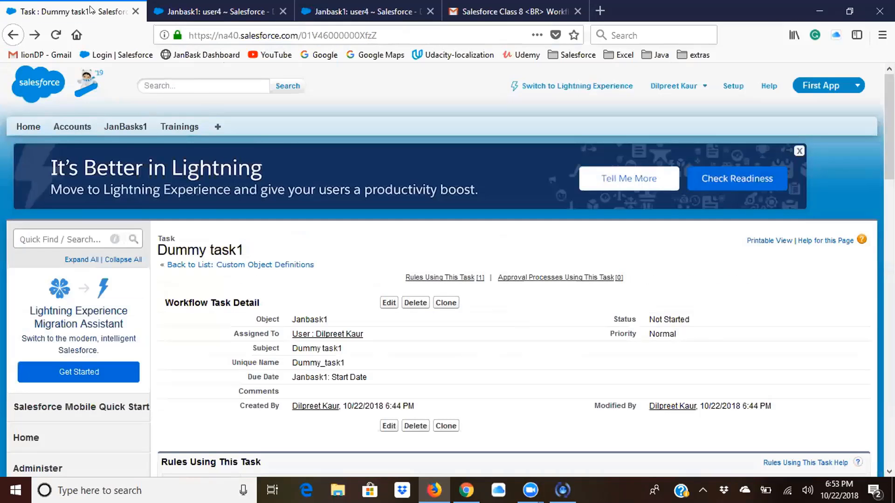
pyautogui.scroll(-3, 309, 330)
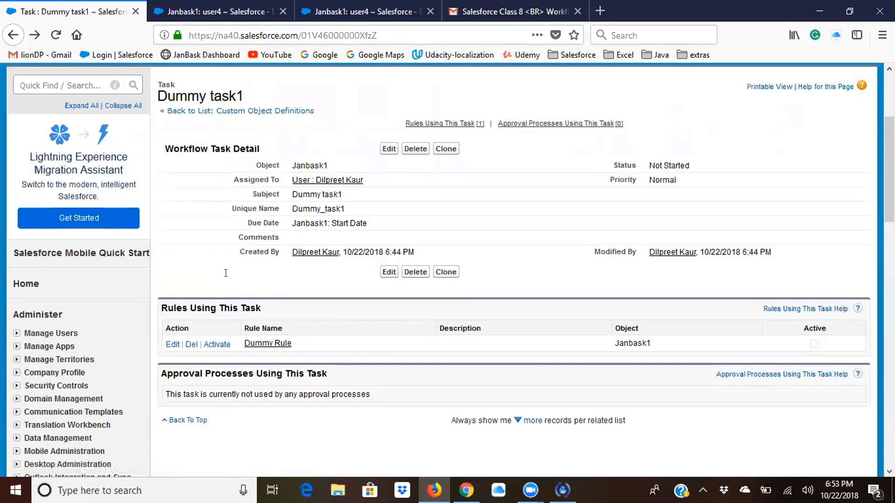
pyautogui.click(260, 345)
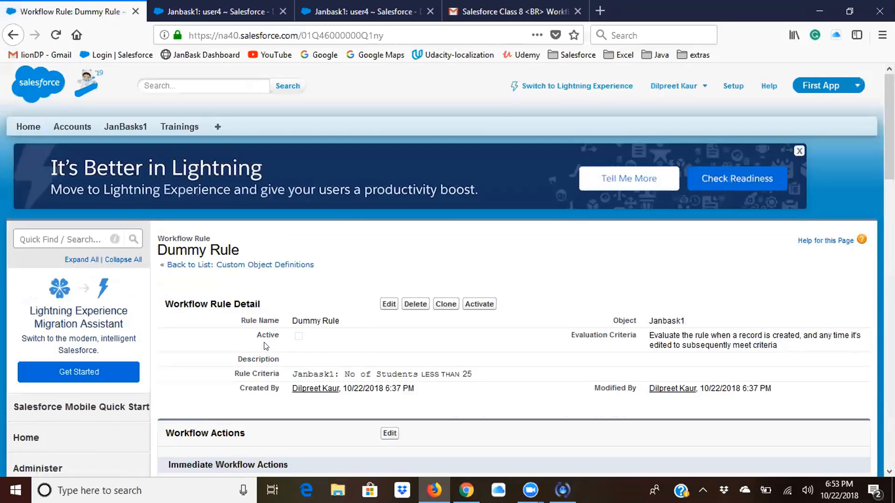
pyautogui.scroll(-4, 265, 346)
pyautogui.scroll(-1, 266, 345)
pyautogui.scroll(3, 266, 346)
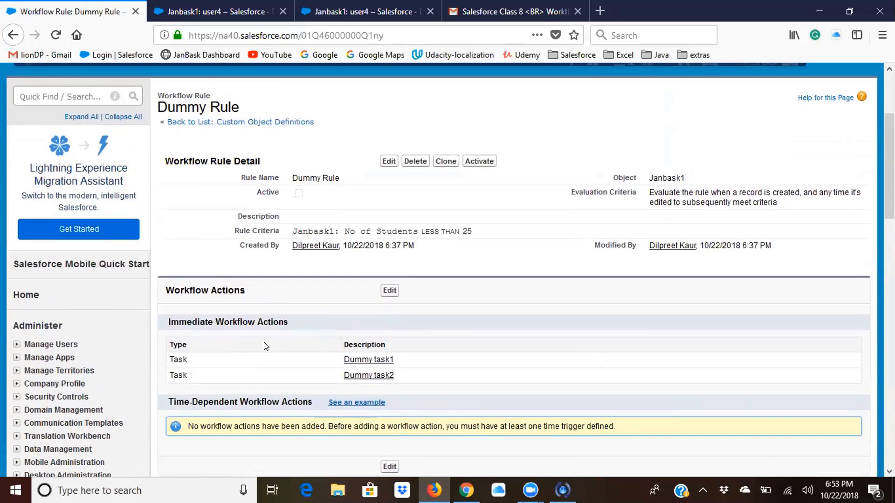
pyautogui.click(472, 160)
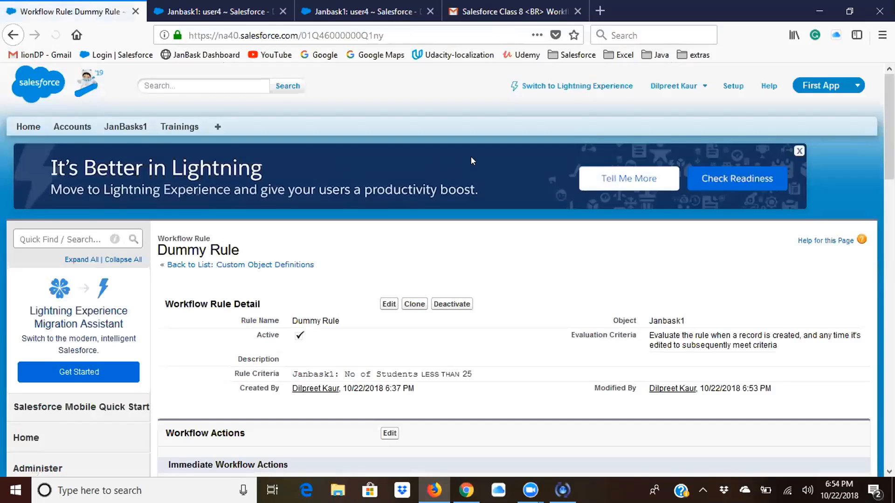
# - Set the user4 record's No of Students to 30 and save the record
pyautogui.click(227, 8)
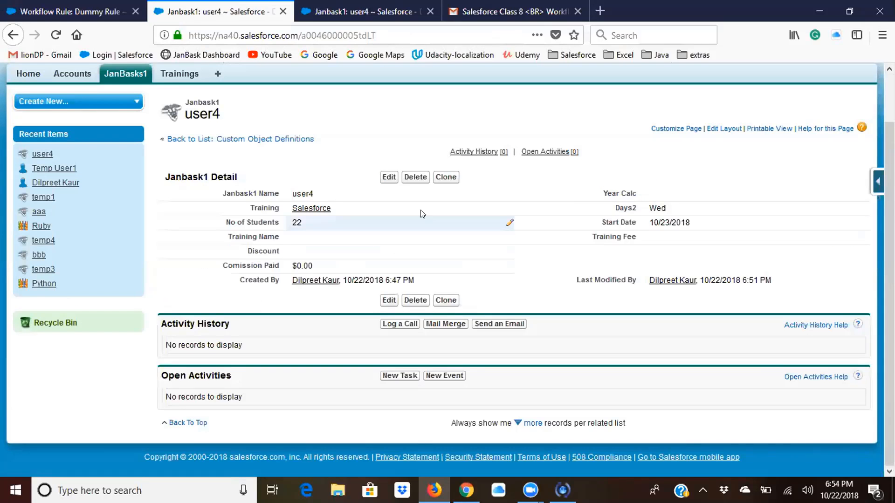
pyautogui.moveTo(340, 168); pyautogui.dragTo(281, 184)
pyautogui.click(280, 185)
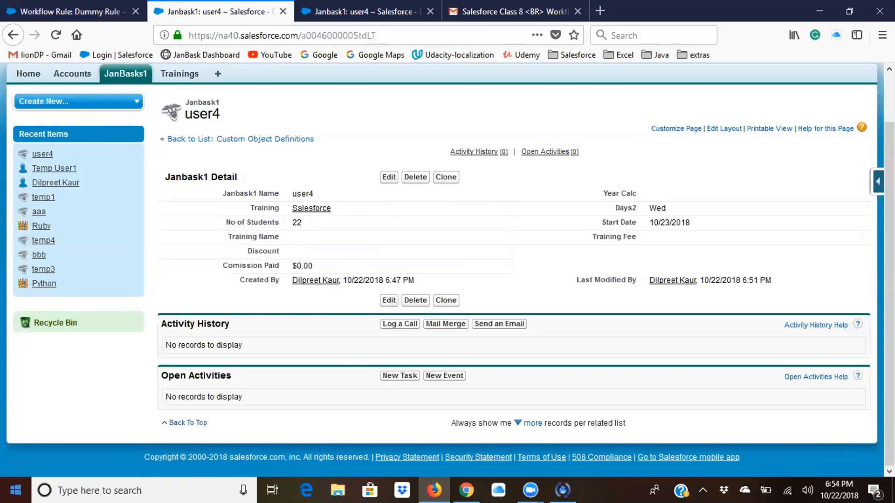
pyautogui.click(388, 177)
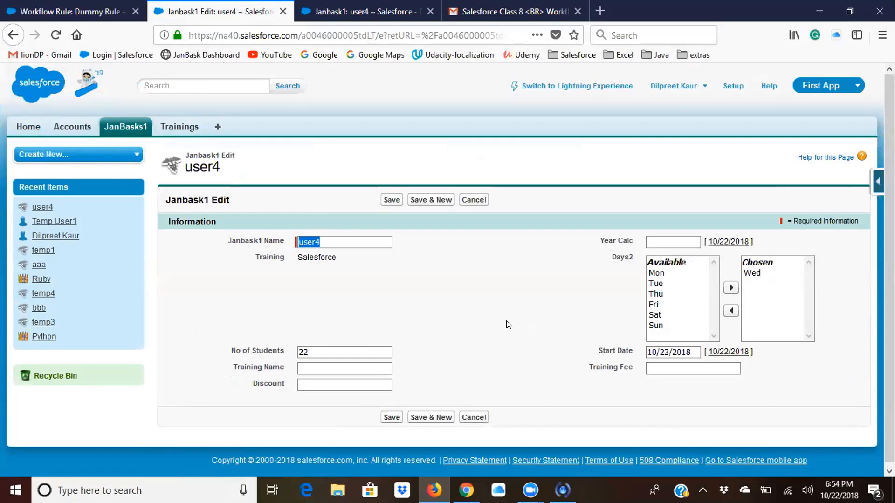
pyautogui.click(368, 345)
pyautogui.click(345, 347)
pyautogui.moveTo(345, 347); pyautogui.dragTo(254, 349)
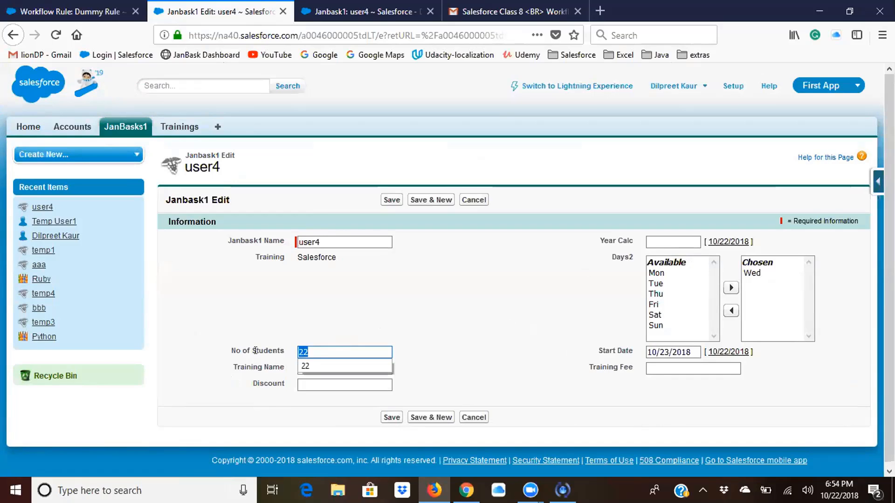
pyautogui.write('30')
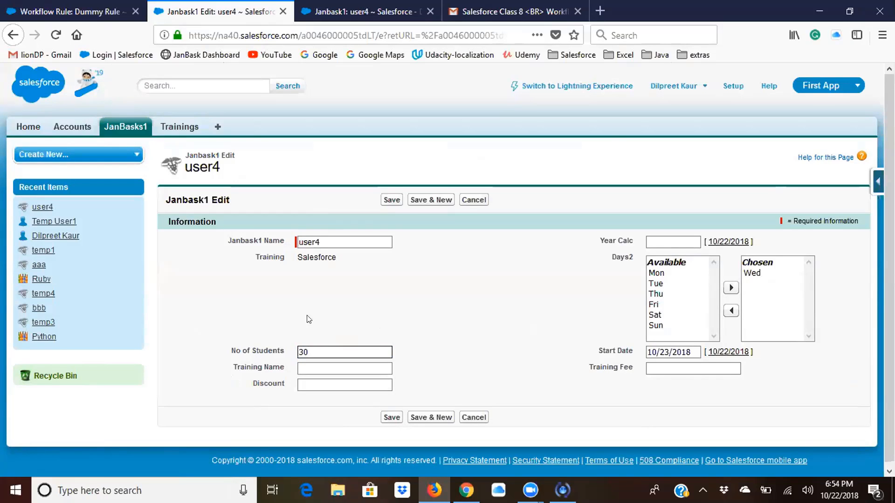
pyautogui.click(391, 200)
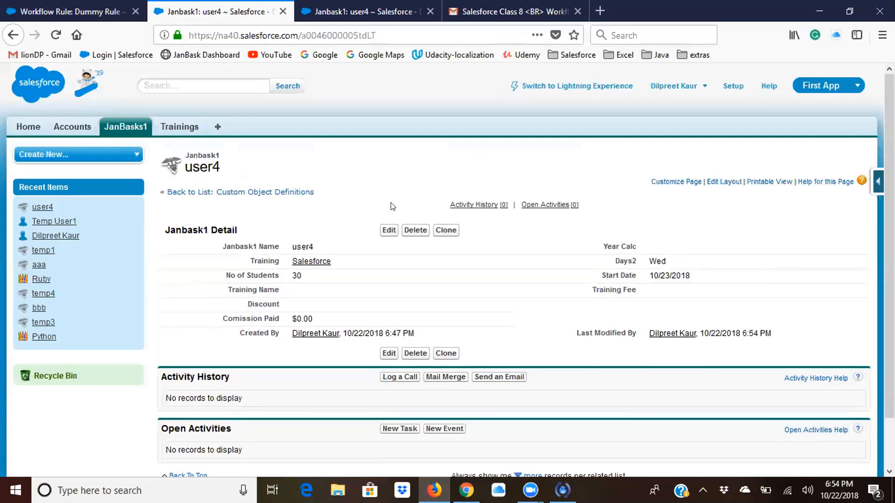
# - Set No of Students on the user4 record to 22 with inline editing and save the record
pyautogui.doubleClick(326, 275)
pyautogui.write('2')
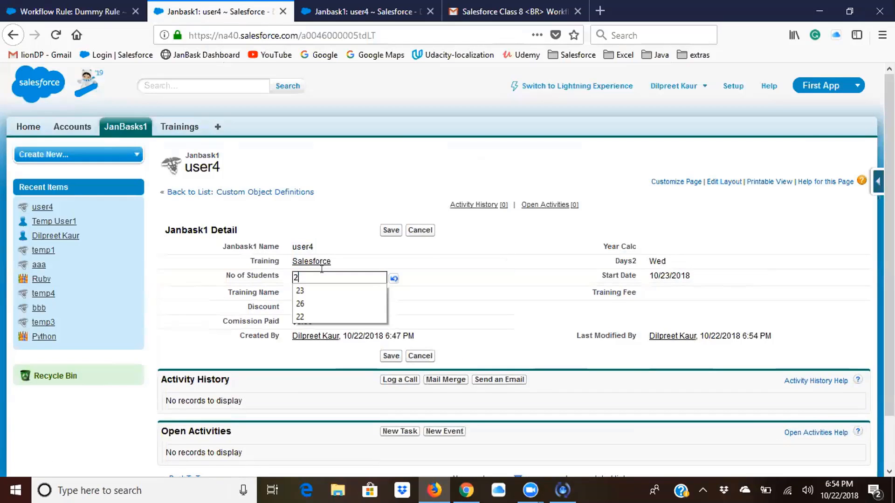
pyautogui.write('2')
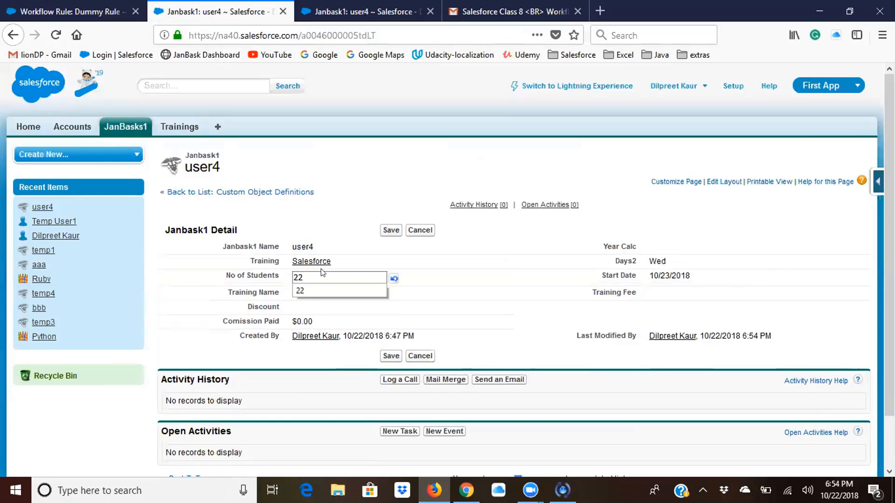
pyautogui.click(392, 233)
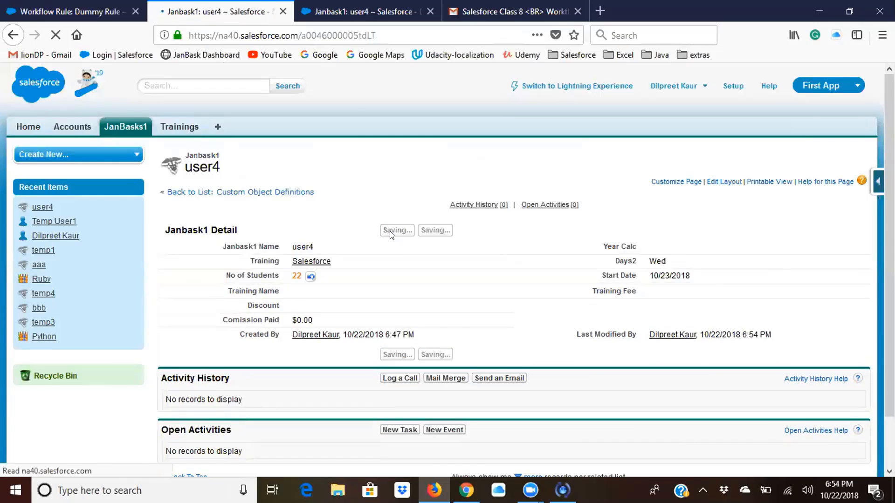
# - Examine the tasks in the user4 record's Open Activities list and close the reminder window
pyautogui.scroll(-3, 412, 322)
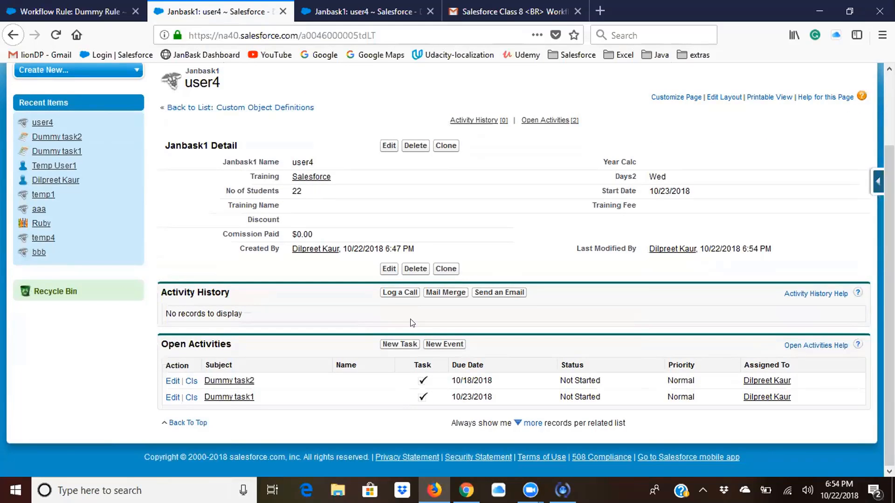
pyautogui.moveTo(165, 341); pyautogui.dragTo(411, 436)
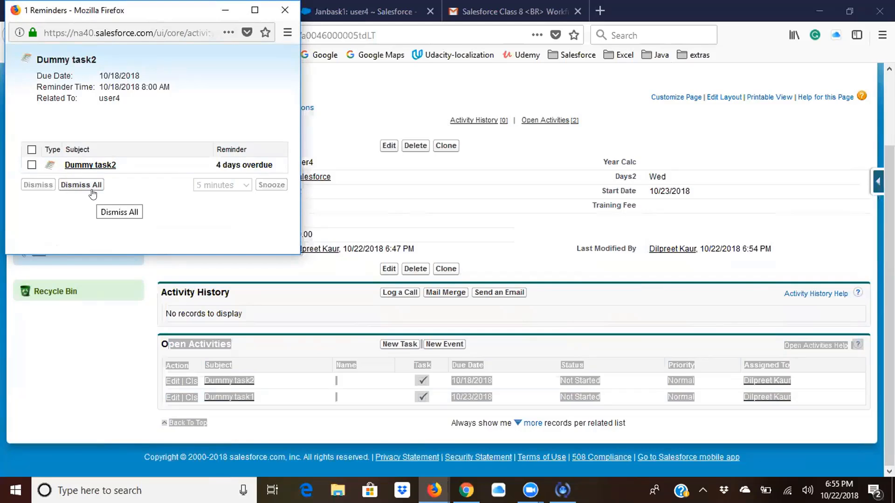
pyautogui.click(274, 10)
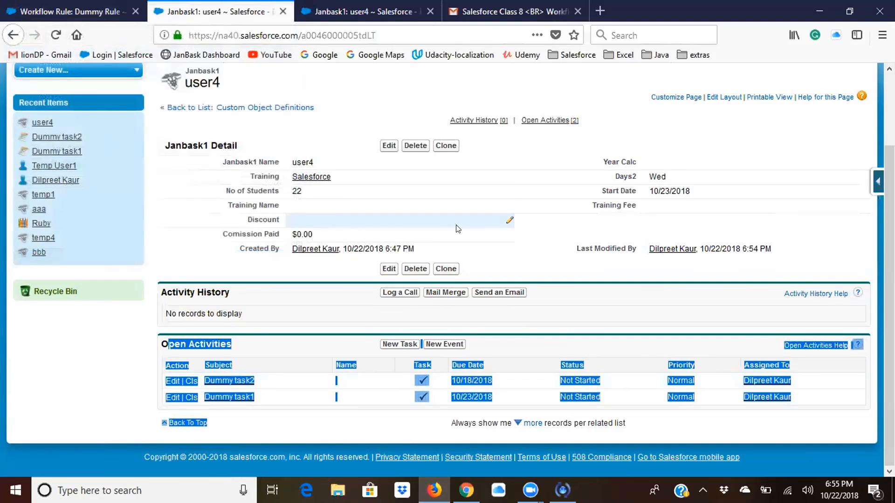
# - Leave user4's No of Students unedited, return to the Janbask1 custom object definition, and go to JanBasks1
pyautogui.doubleClick(334, 190)
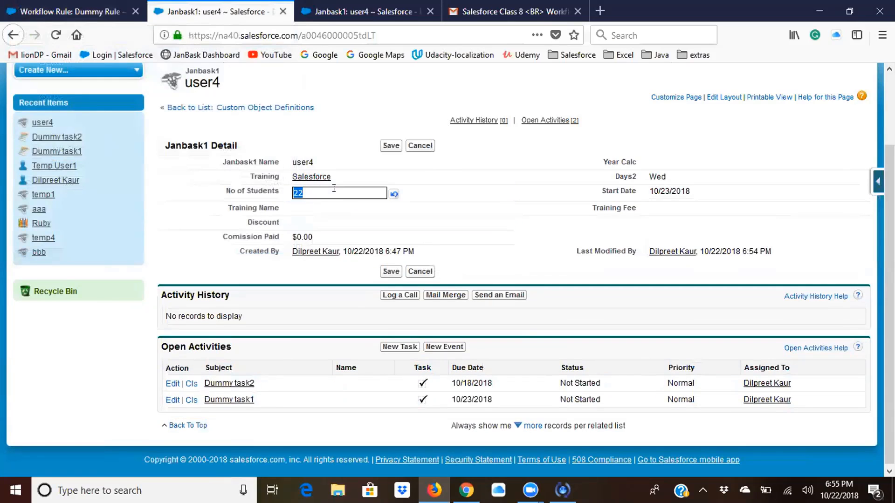
pyautogui.click(126, 363)
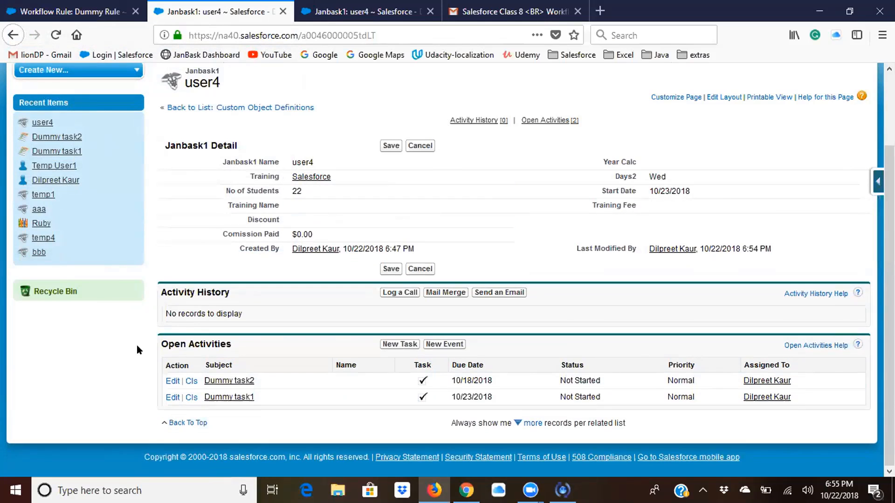
pyautogui.click(185, 108)
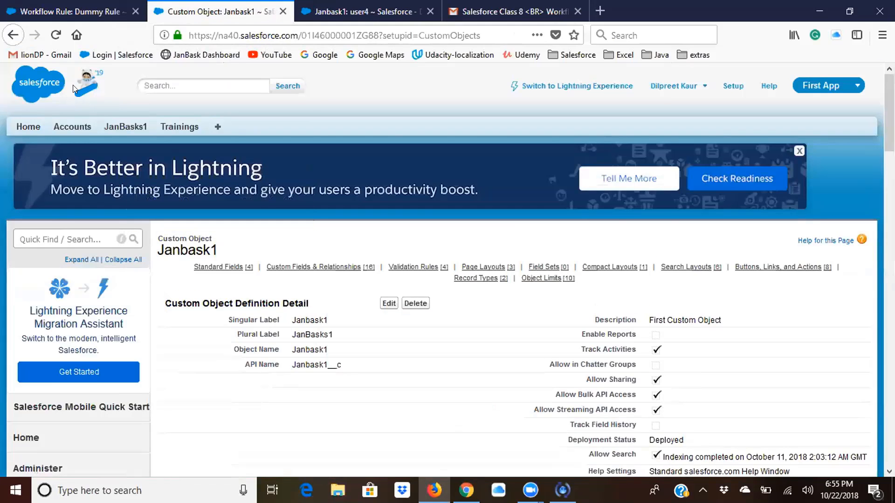
pyautogui.click(131, 125)
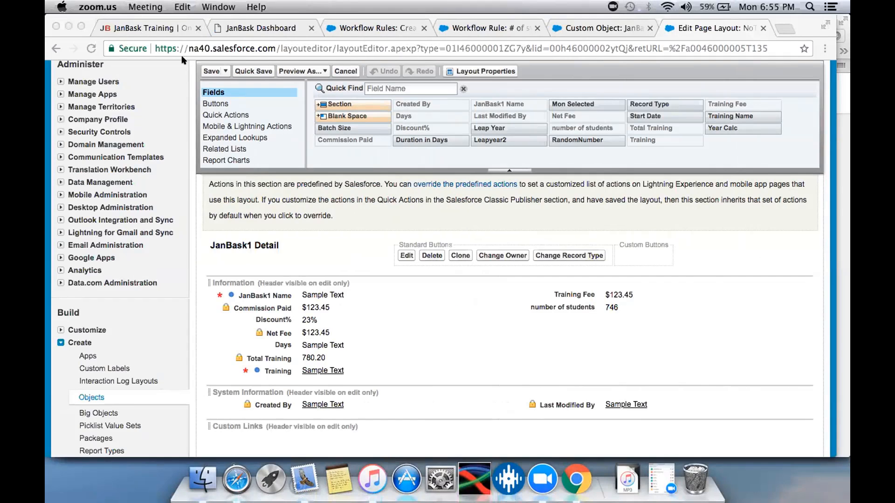
# - Save the page layout open in the other participant's Chrome window and return to the JB3 record
pyautogui.click(204, 69)
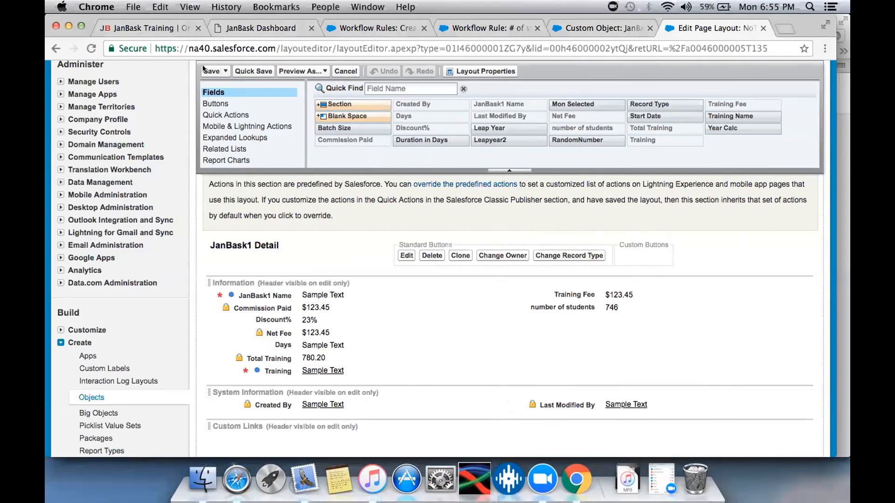
pyautogui.click(205, 70)
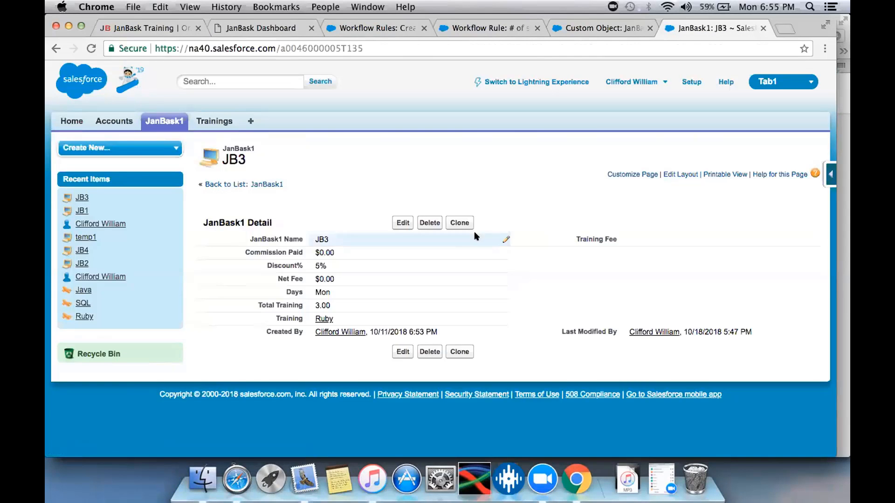
# - Look at the JB1 and temp1 records and check temp1's page layout for the number of students field
pyautogui.click(79, 210)
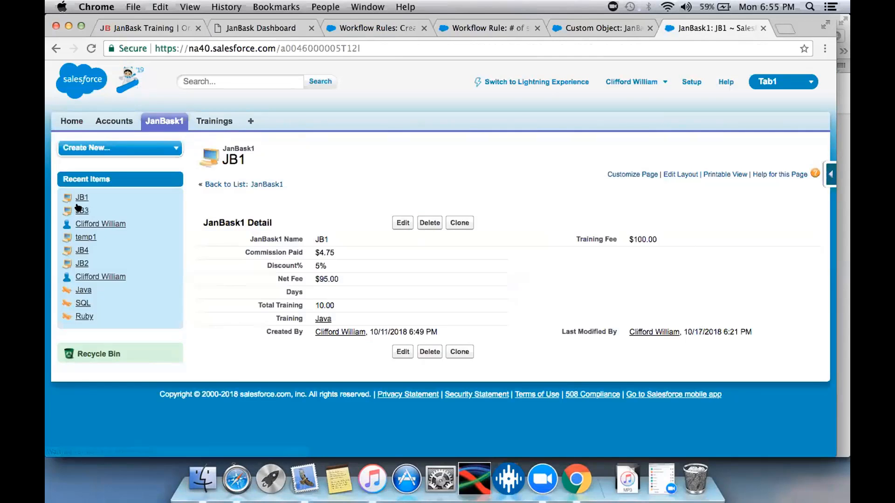
pyautogui.click(82, 238)
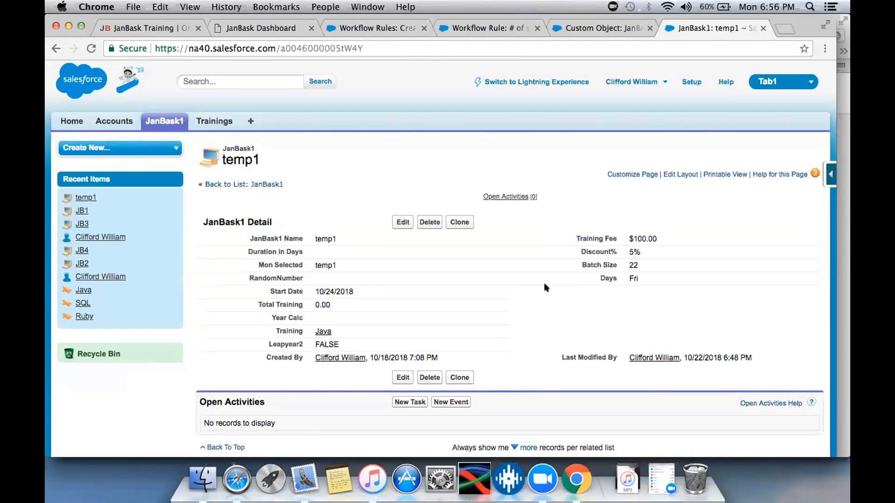
pyautogui.click(676, 173)
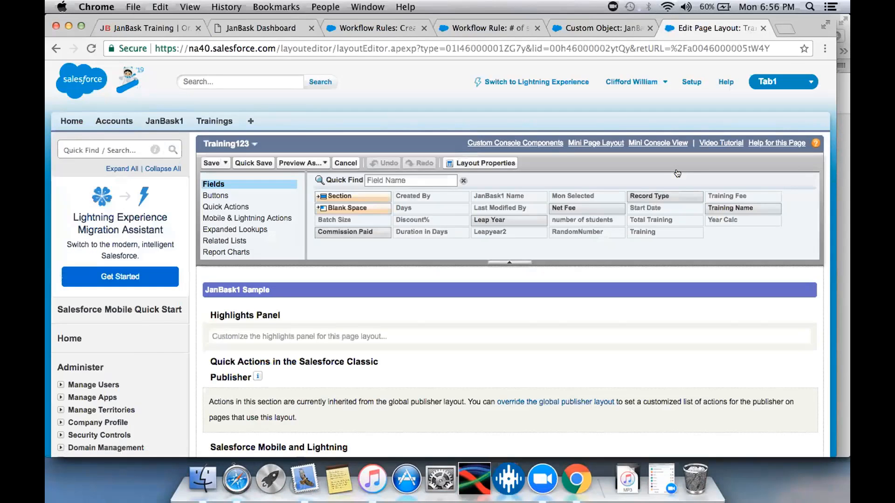
pyautogui.scroll(-4, 546, 268)
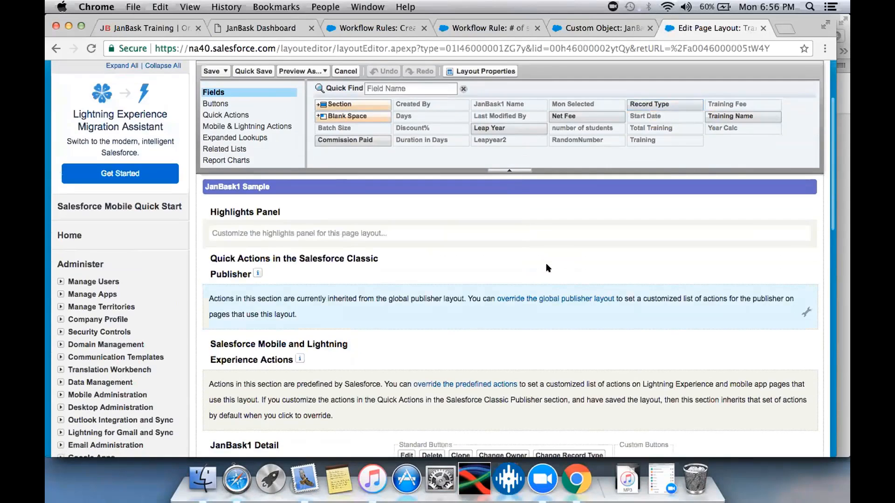
pyautogui.scroll(-10, 531, 292)
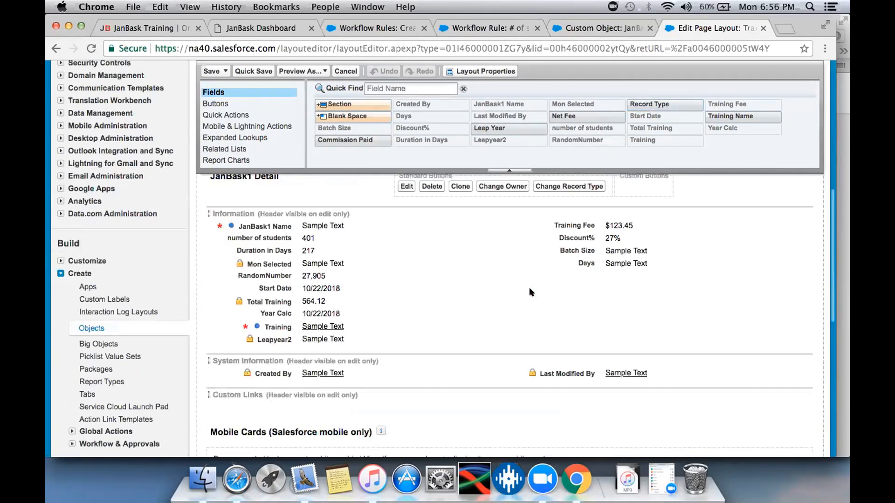
pyautogui.scroll(1, 522, 311)
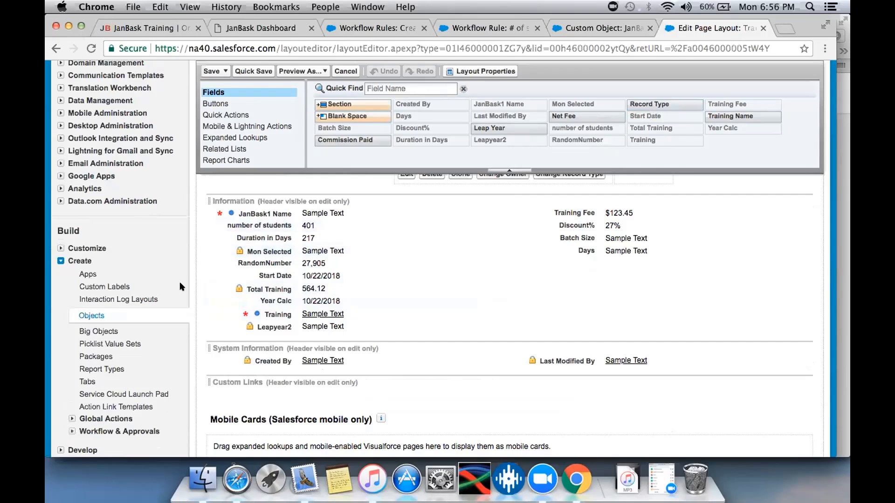
# - View the field accessibility of JanBask1's number of students field and examine the System Administrator profile's access for each record type
pyautogui.click(593, 26)
pyautogui.scroll(-12, 411, 250)
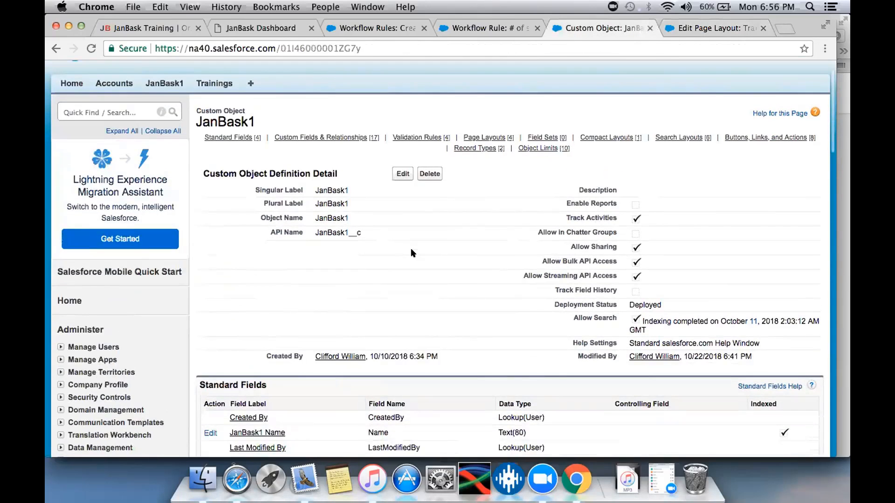
pyautogui.scroll(-2, 411, 251)
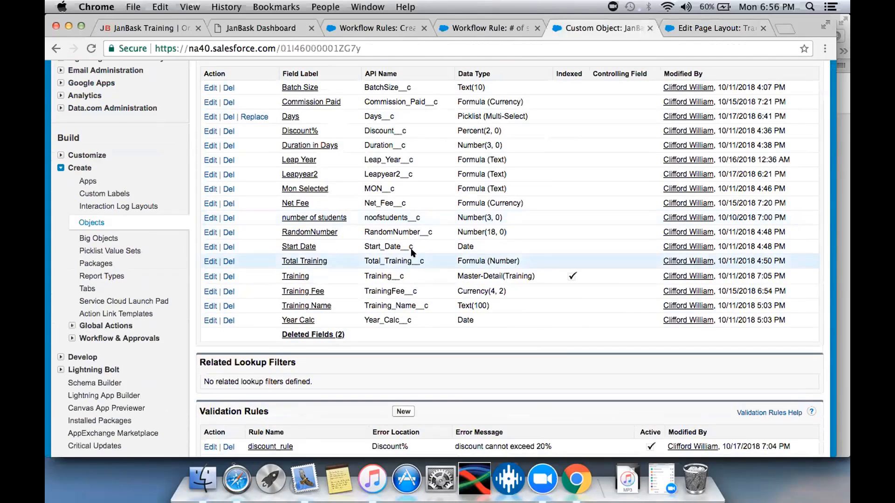
pyautogui.click(323, 220)
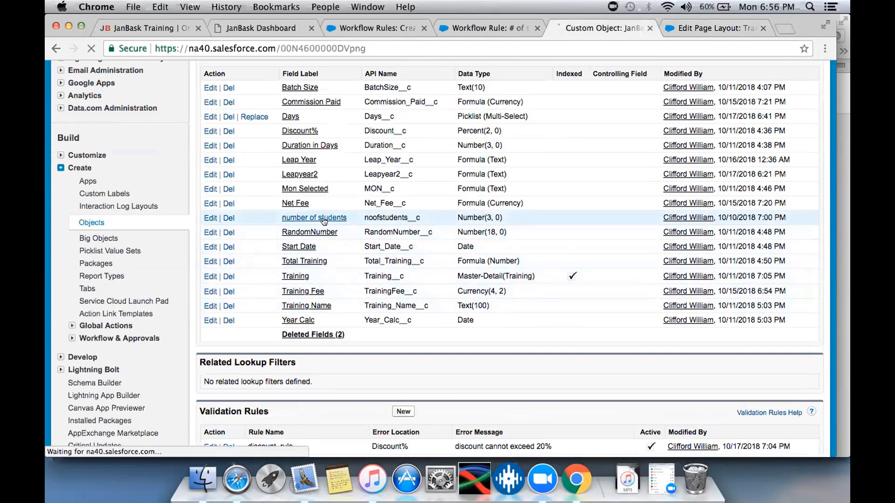
pyautogui.click(517, 218)
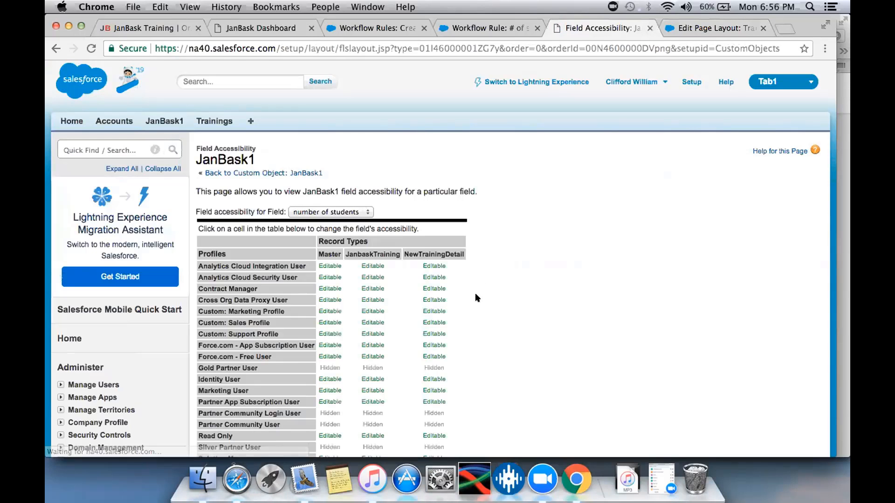
pyautogui.scroll(-5, 475, 297)
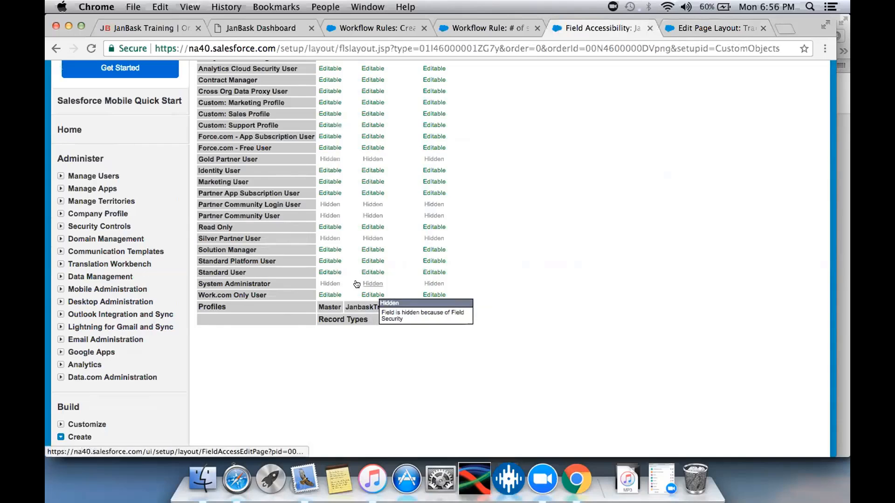
pyautogui.moveTo(223, 281); pyautogui.dragTo(438, 281)
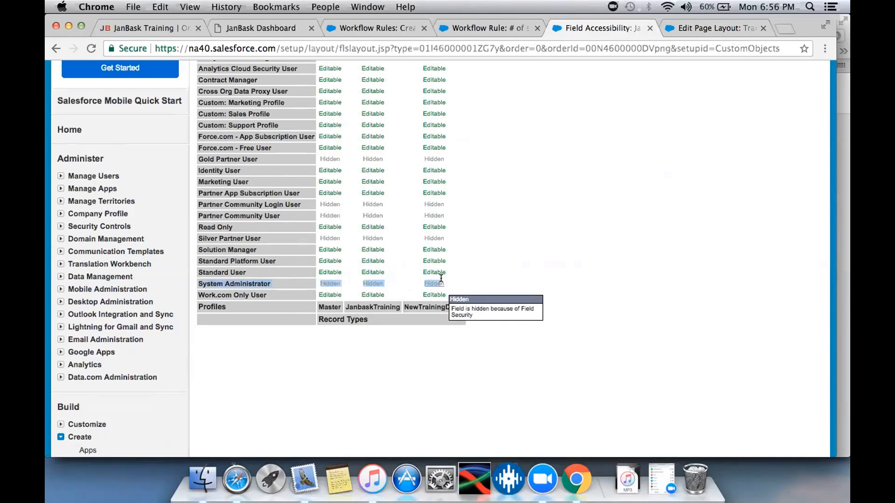
pyautogui.scroll(5, 439, 281)
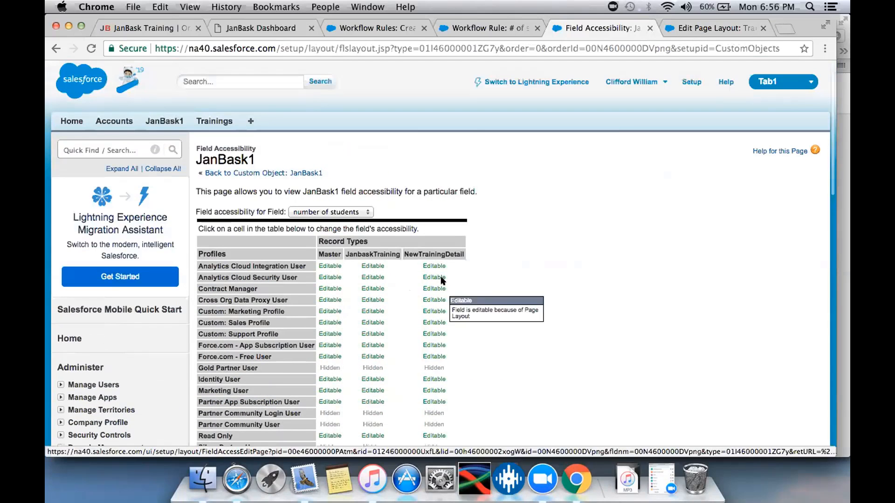
pyautogui.scroll(-5, 360, 391)
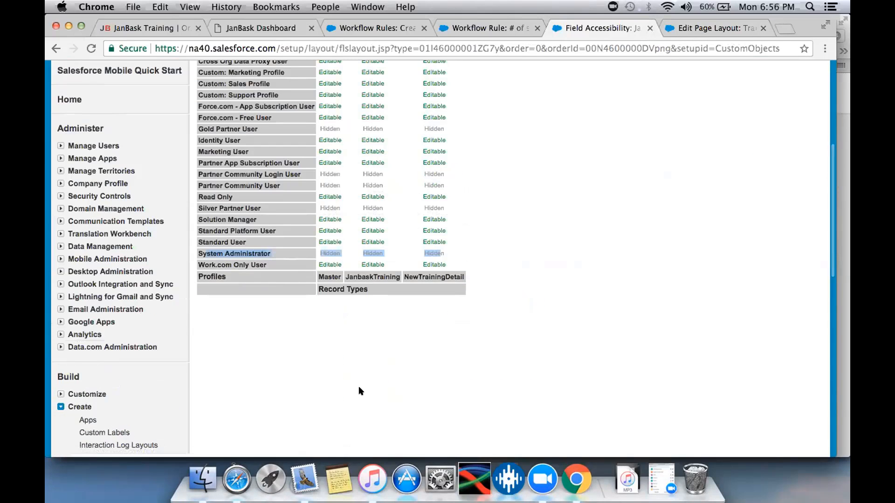
# - Make the number of students field visible to the System Administrator profile through field-level security, save, and check the accessibility table
pyautogui.click(325, 253)
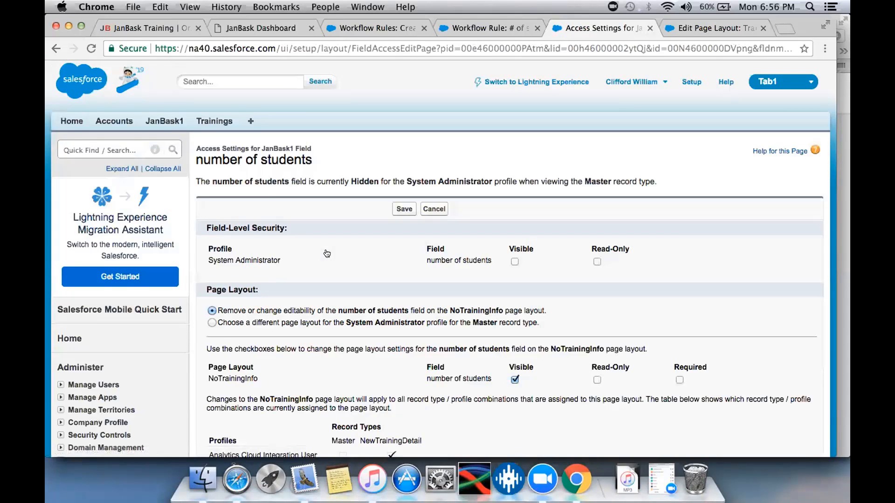
pyautogui.click(514, 261)
pyautogui.scroll(-5, 555, 353)
pyautogui.scroll(-3, 553, 351)
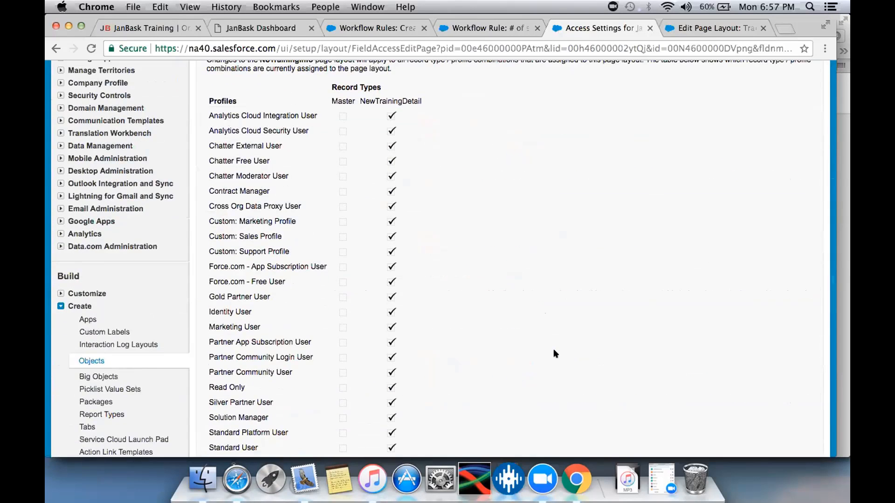
pyautogui.scroll(-10, 554, 351)
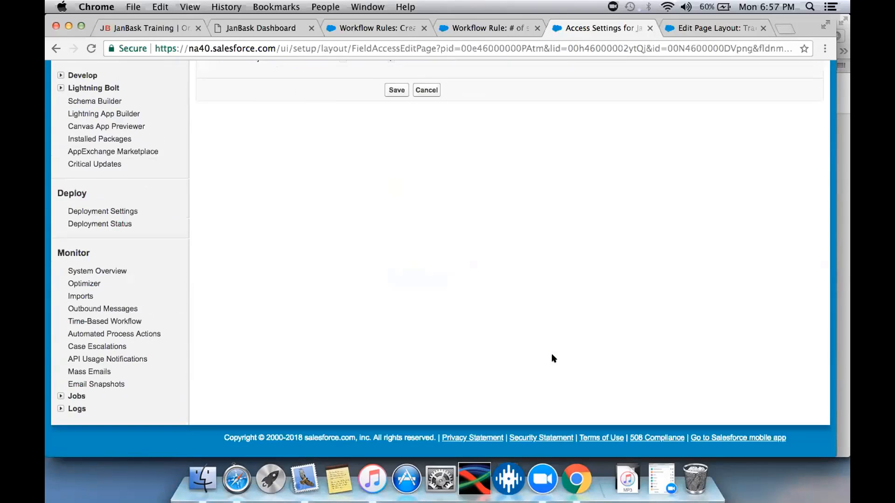
pyautogui.scroll(3, 553, 353)
pyautogui.click(386, 196)
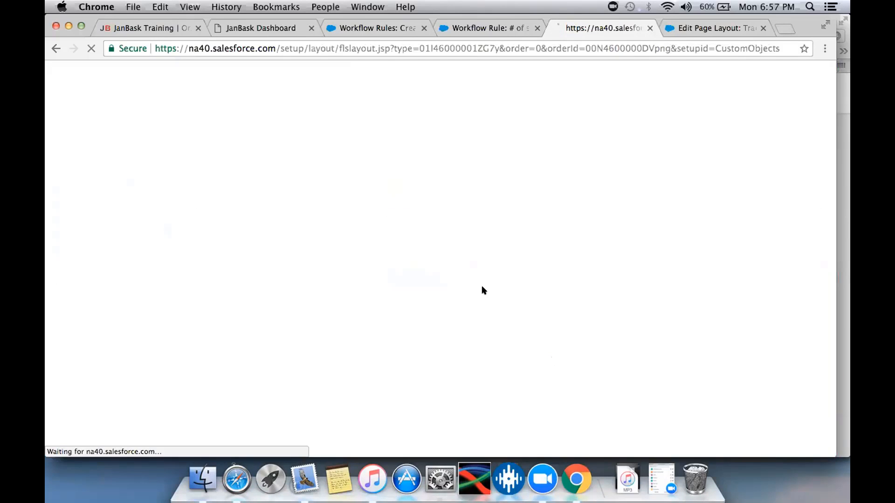
pyautogui.scroll(-5, 482, 286)
pyautogui.scroll(-2, 481, 285)
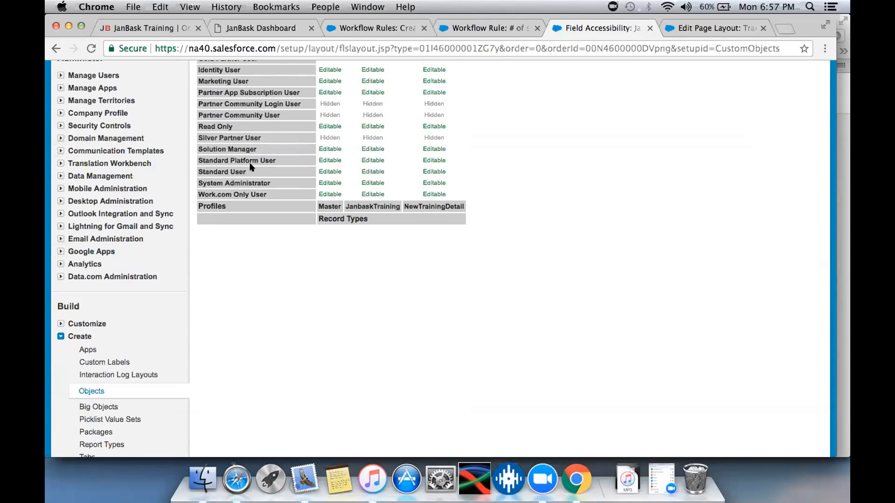
# - Leave the page layout without changes and check the number of students field on the temp1 and JB1 records
pyautogui.click(682, 26)
pyautogui.click(344, 71)
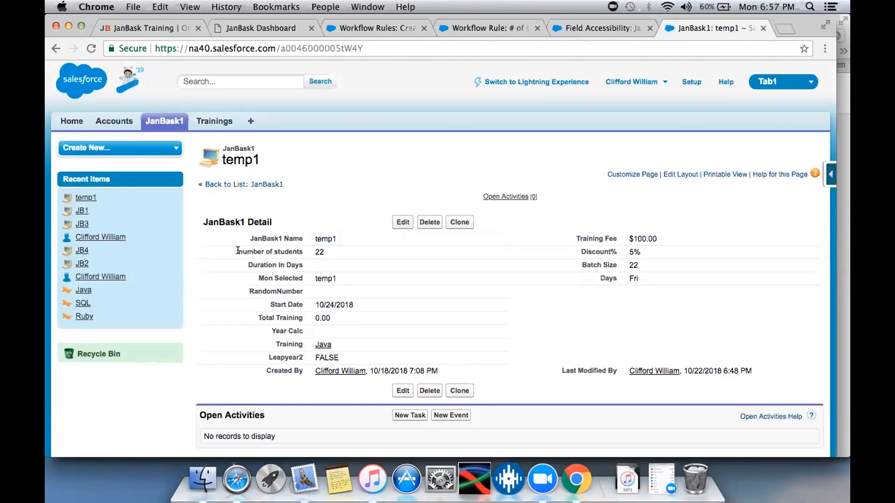
pyautogui.moveTo(239, 250); pyautogui.dragTo(385, 266)
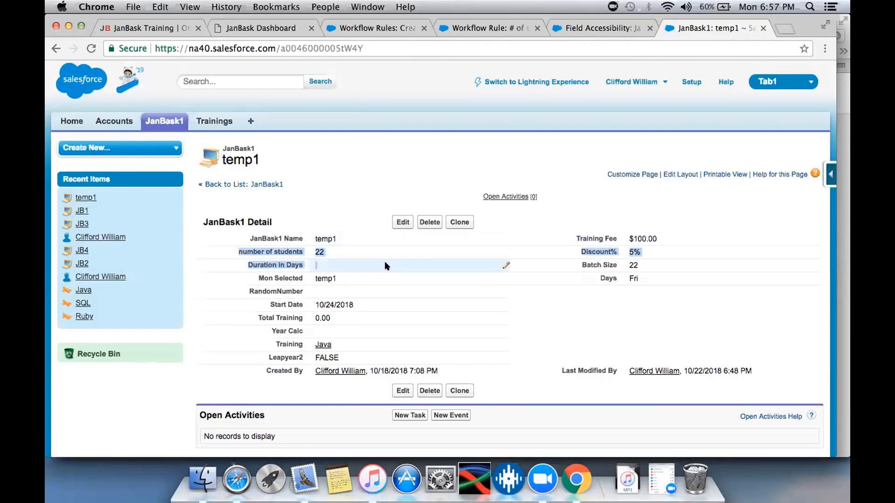
pyautogui.click(77, 209)
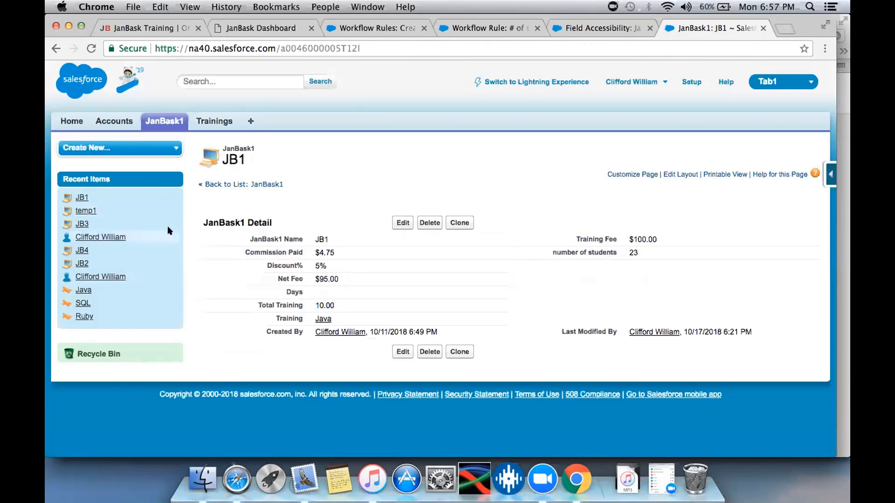
pyautogui.moveTo(547, 248); pyautogui.dragTo(672, 247)
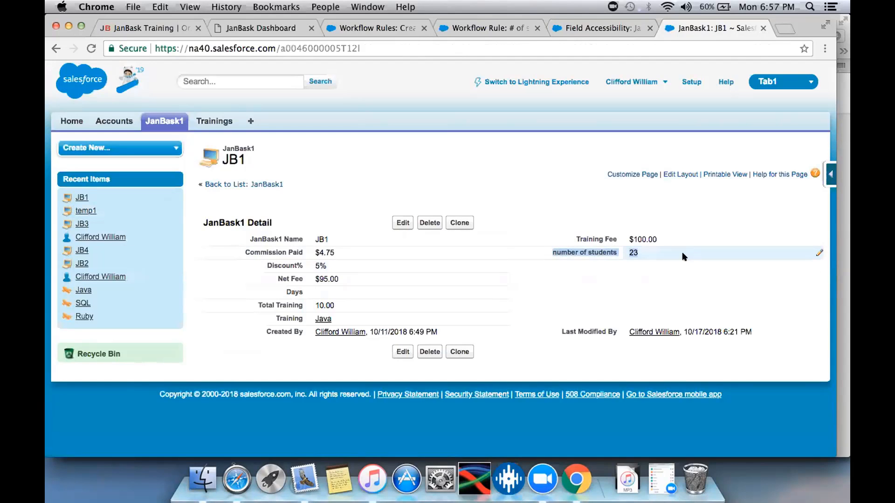
# - Open JB1's number of students for inline editing and save the record with its existing value
pyautogui.doubleClick(650, 252)
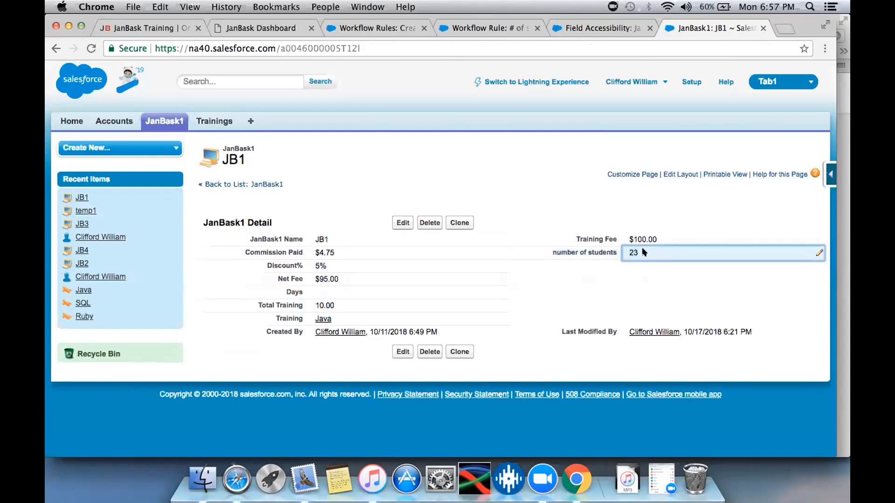
pyautogui.doubleClick(639, 252)
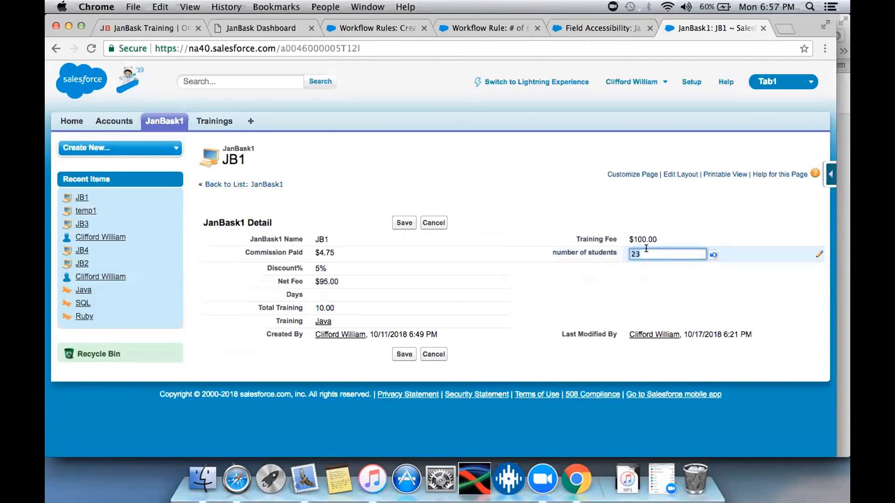
pyautogui.click(394, 354)
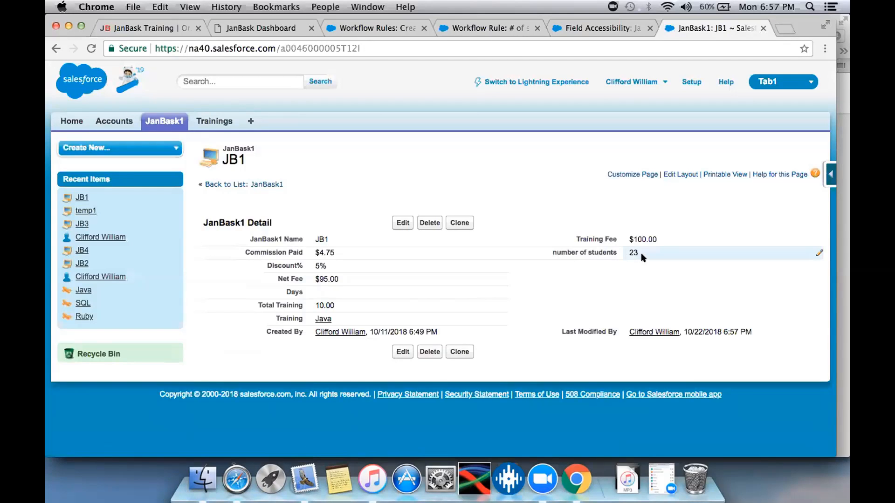
# - Set JB1's number of students to 25 with inline editing and save the record
pyautogui.doubleClick(643, 254)
pyautogui.write('25')
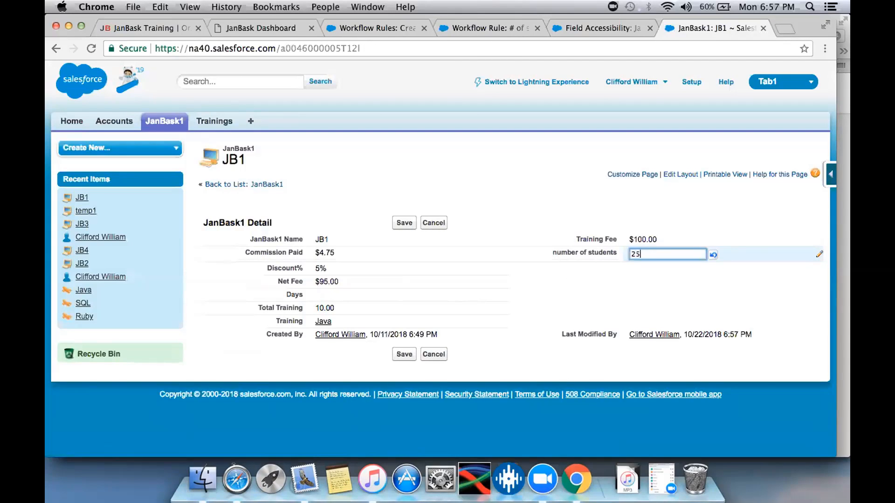
pyautogui.click(409, 353)
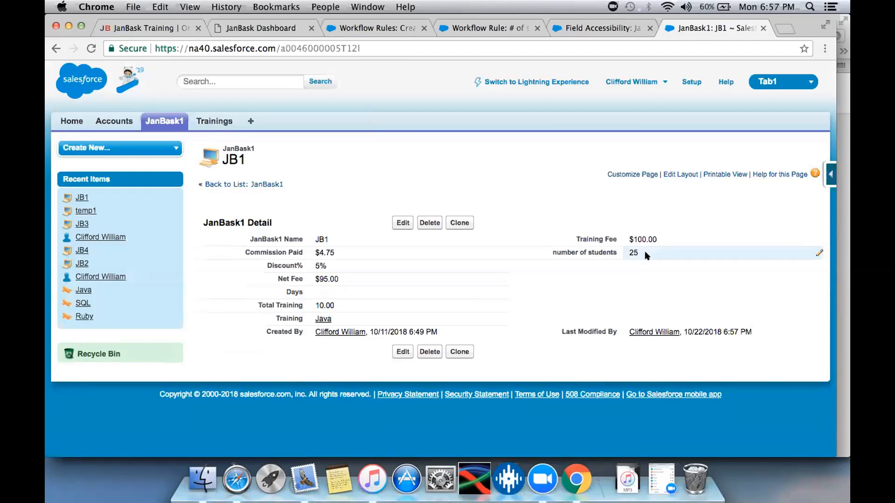
# - Set JB1's number of students to 26 with inline editing and save the record
pyautogui.doubleClick(644, 254)
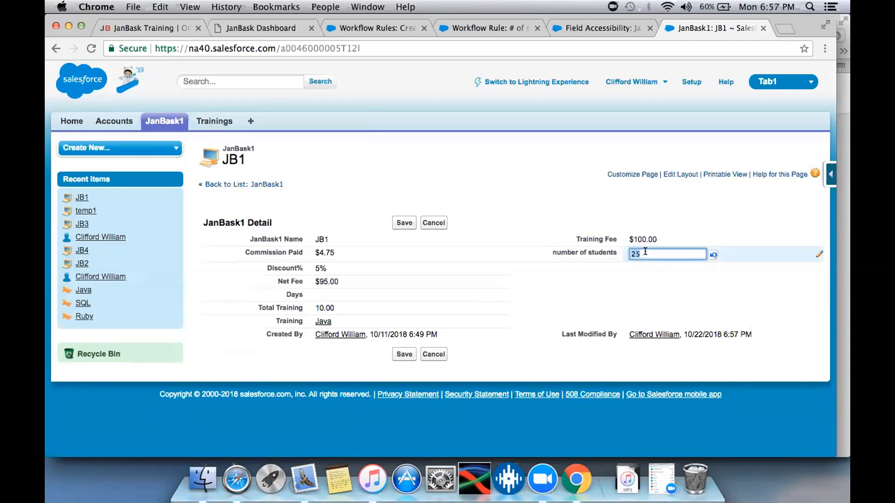
pyautogui.press('BackSpace')
pyautogui.write('26')
pyautogui.click(404, 353)
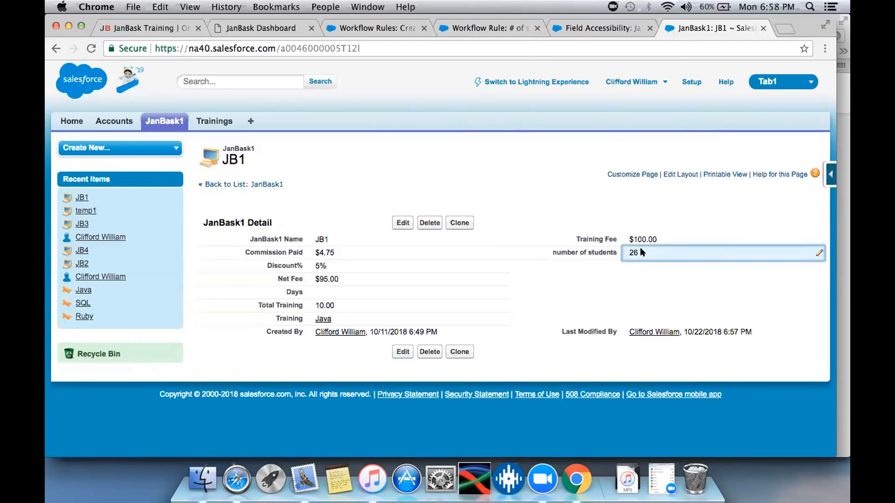
# - Check the criteria of the "# of students less than 25" workflow rule and return to the JB1 record
pyautogui.doubleClick(815, 253)
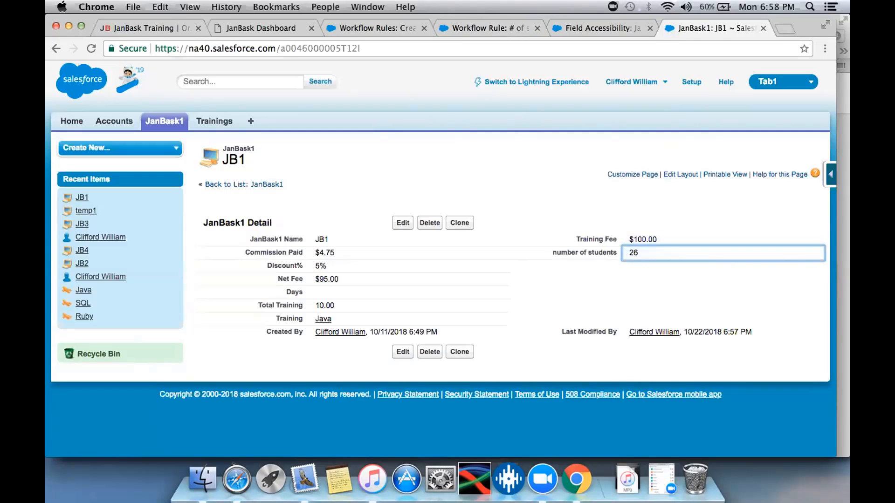
pyautogui.click(472, 29)
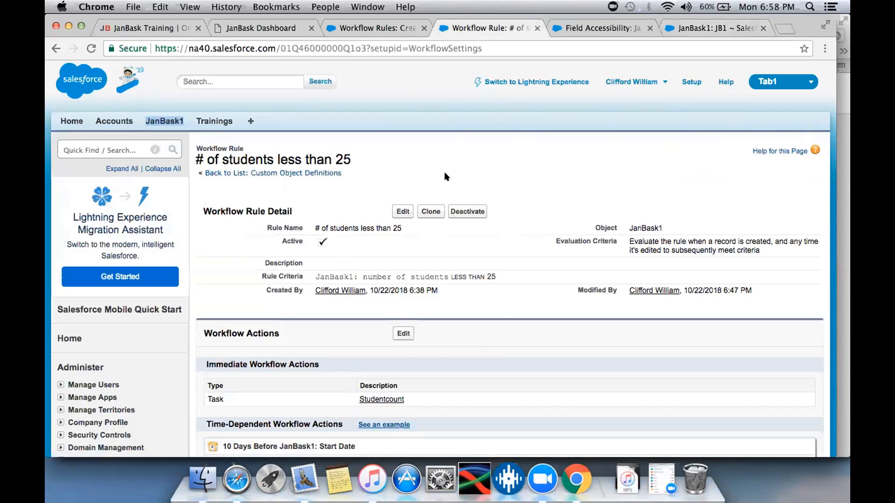
pyautogui.click(689, 29)
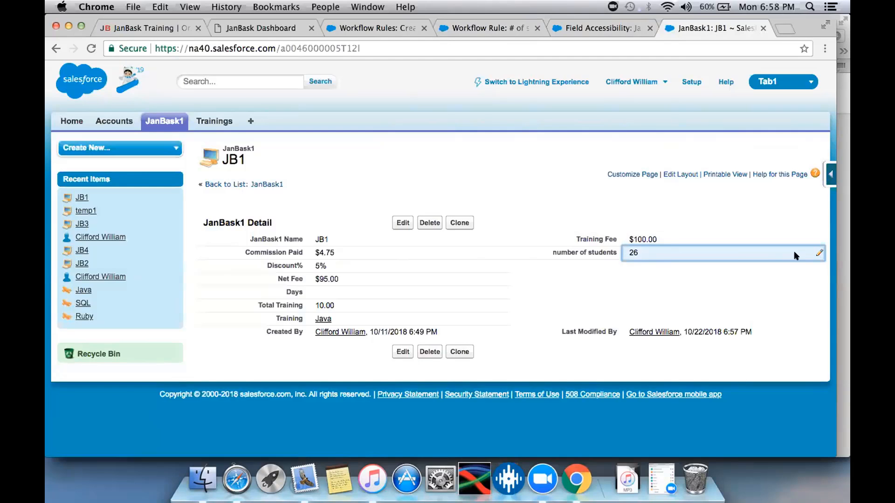
# - Edit the JB1 record to set its number of students to 22 and save it
pyautogui.click(402, 223)
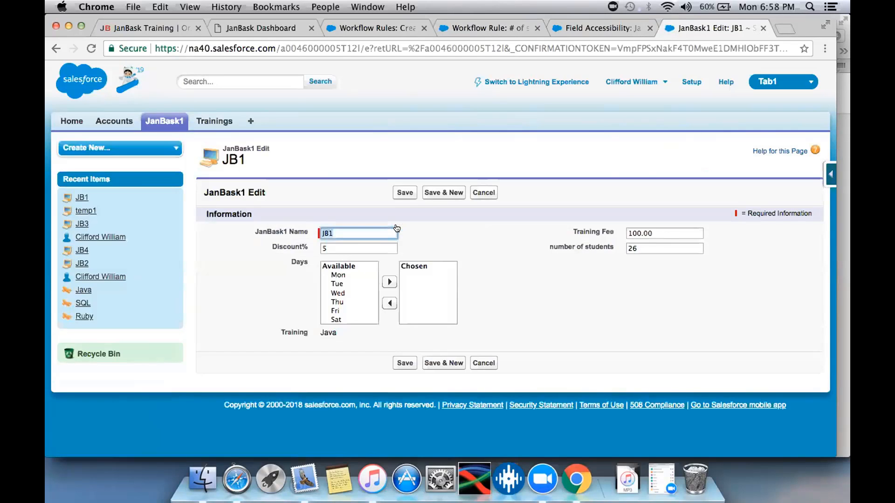
pyautogui.click(653, 250)
pyautogui.write('22')
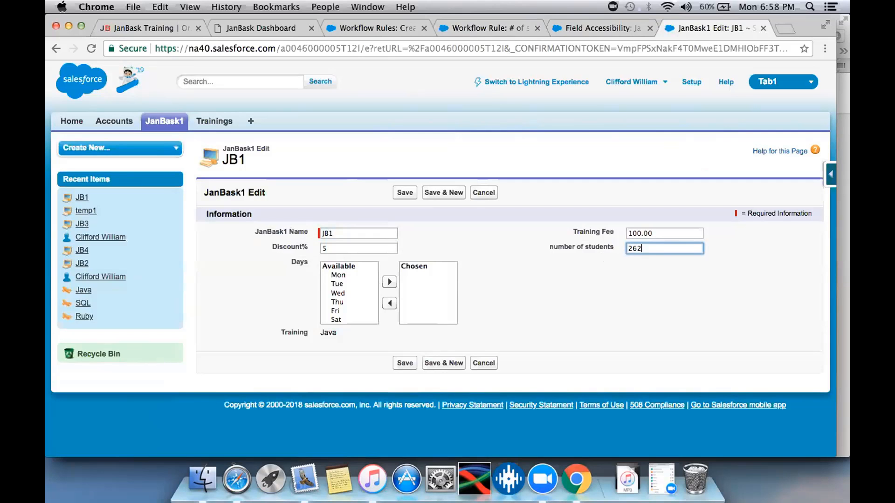
pyautogui.press('BackSpace')
pyautogui.press('BackSpace')
pyautogui.press('BackSpace')
pyautogui.press('BackSpace')
pyautogui.write('2')
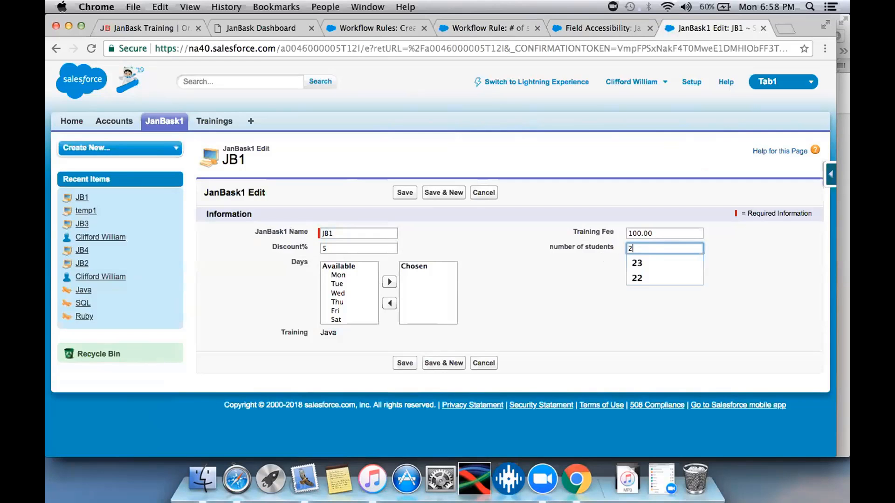
pyautogui.write('2')
pyautogui.press('Return')
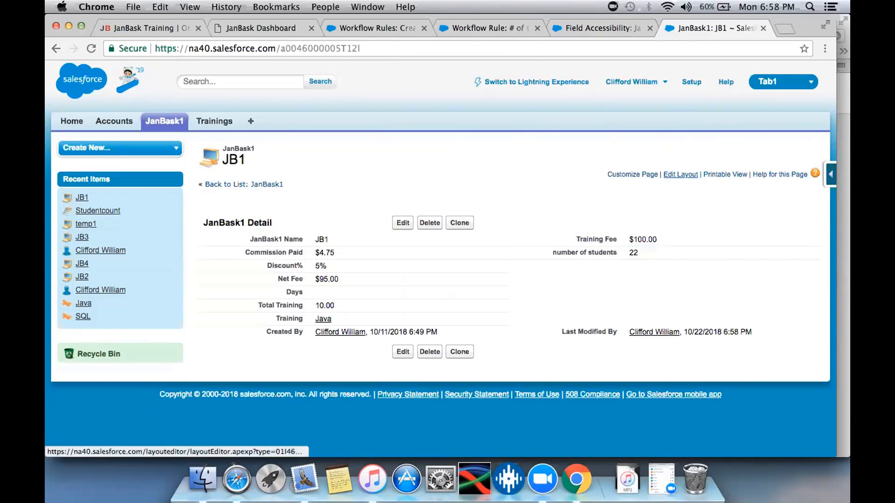
# - Add the Open Activities related list to JB1's page layout and save it, overwriting users' related list customizations
pyautogui.click(680, 174)
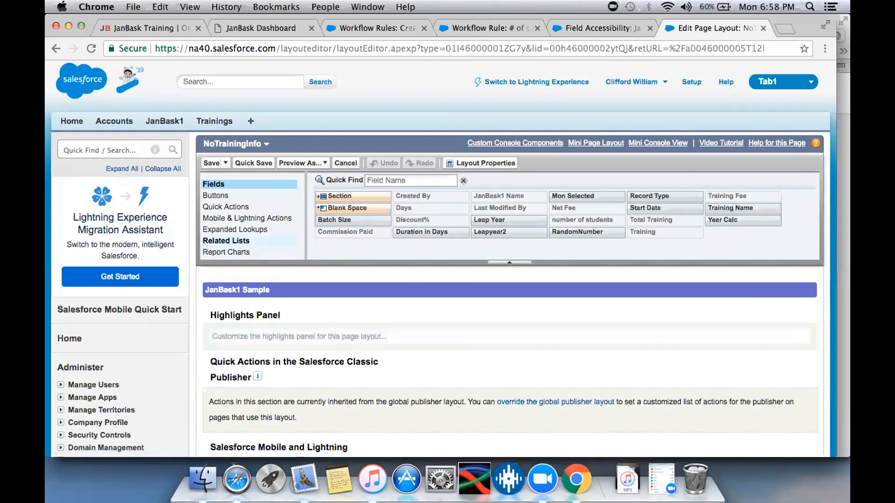
pyautogui.click(224, 241)
pyautogui.scroll(-3, 225, 241)
pyautogui.scroll(-10, 508, 280)
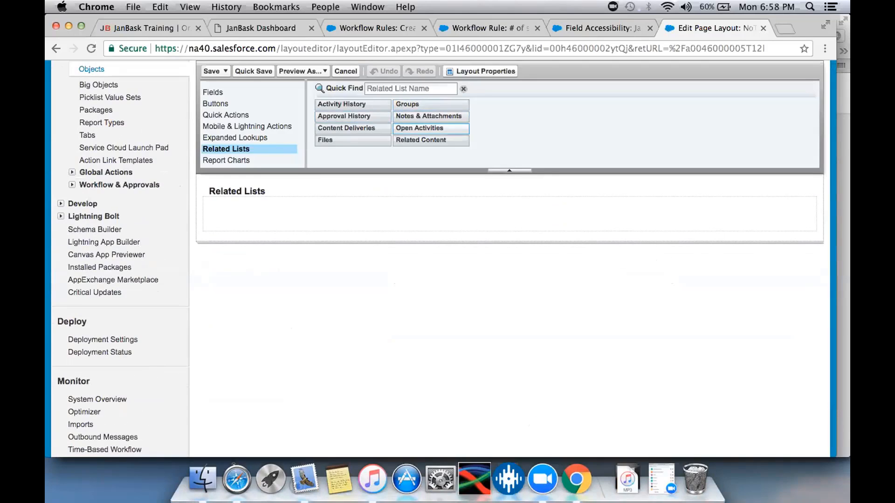
pyautogui.moveTo(430, 128); pyautogui.dragTo(406, 237)
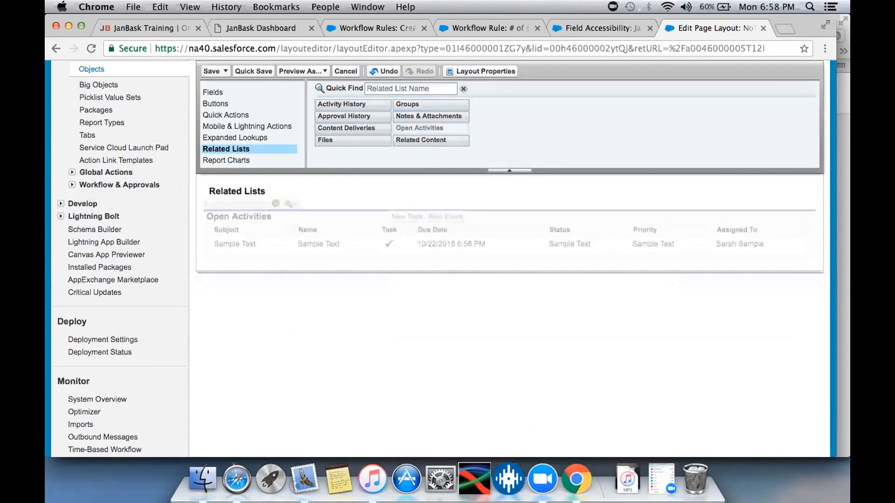
pyautogui.click(211, 71)
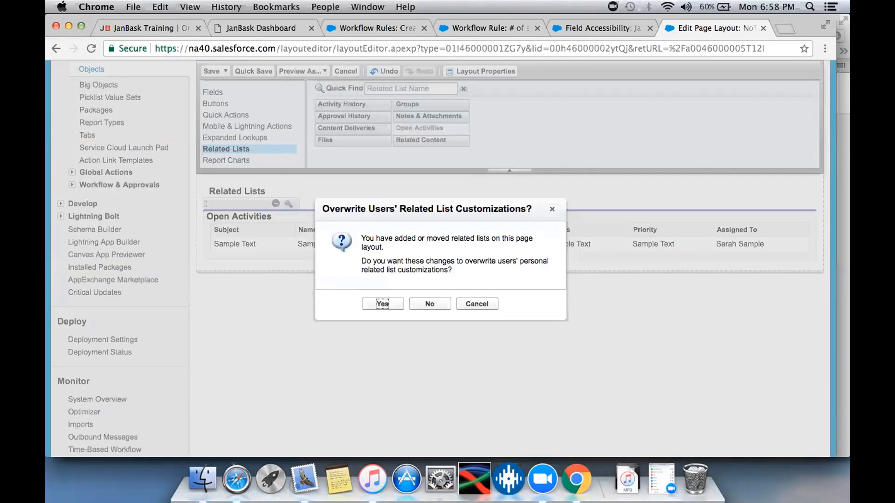
pyautogui.click(382, 303)
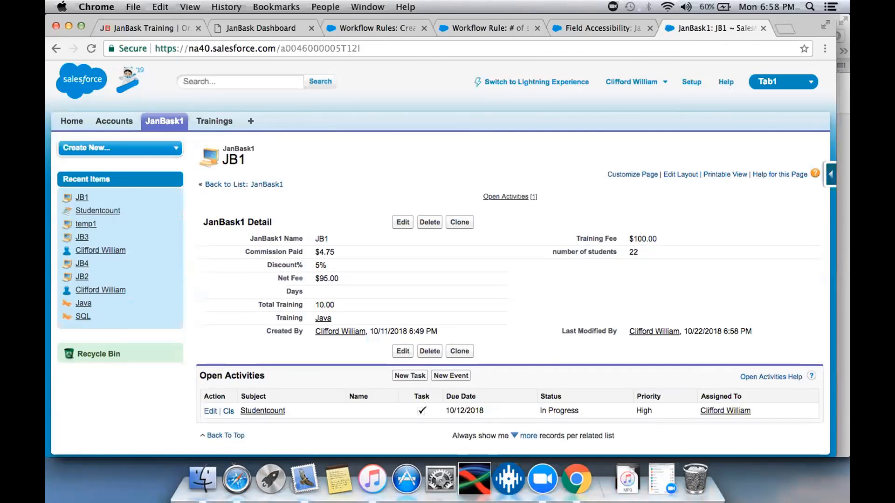
# - Examine JB1's open activities and return to the "# of students less than 25" workflow rule
pyautogui.scroll(-2, 439, 299)
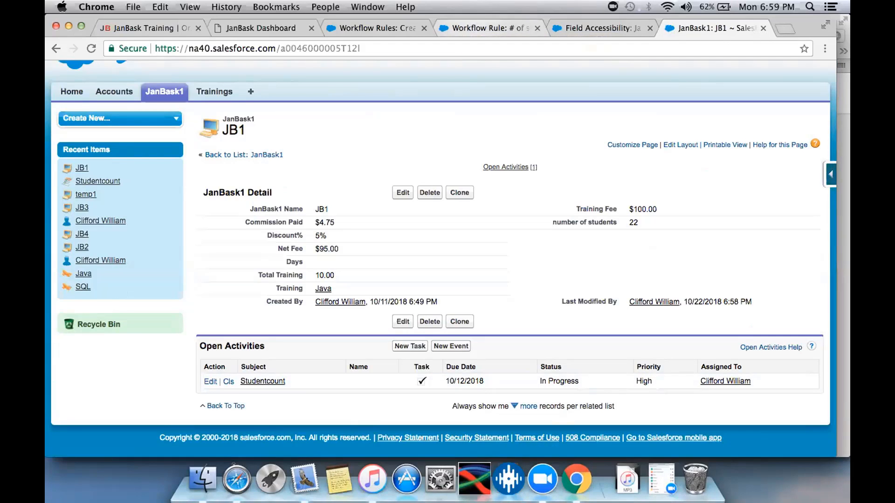
pyautogui.click(489, 28)
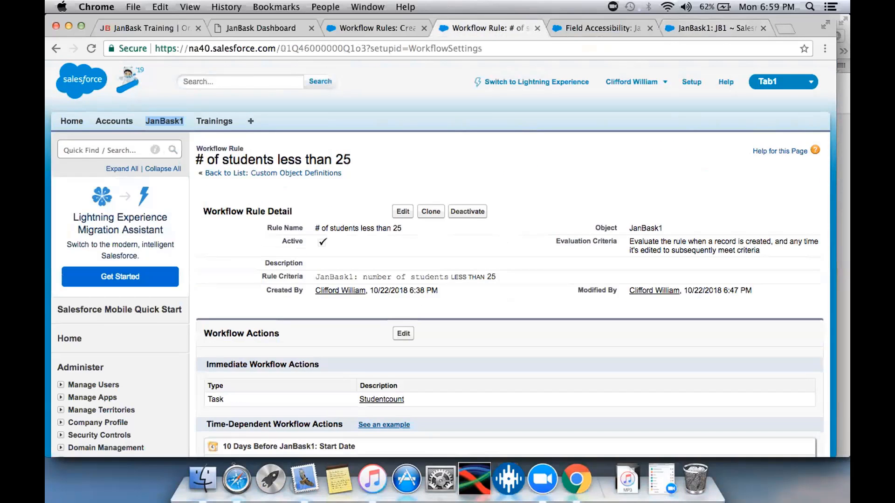